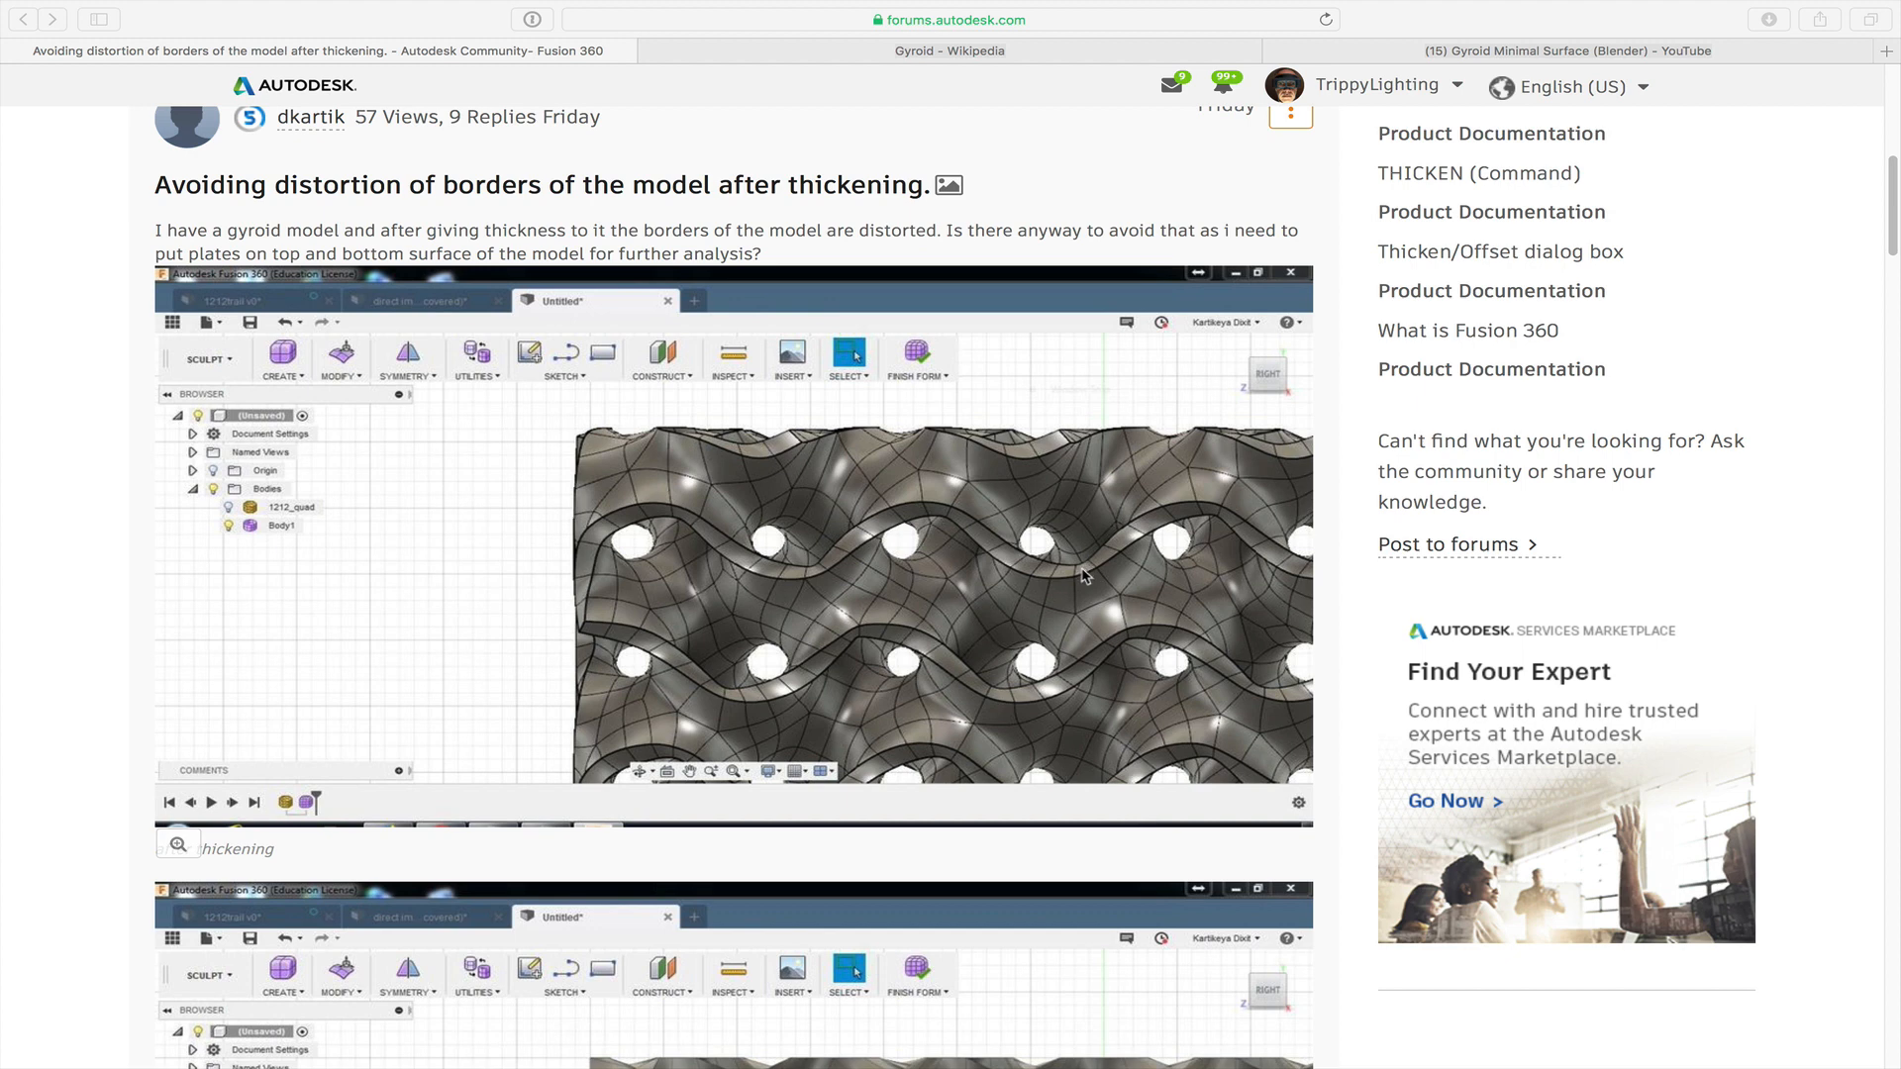
- Review the forum question on thickened gyroid borders, the Wikipedia article on gyroids and the Gyroid Minimal Surface (Blender) video page
{"action": "scroll", "coordinate": [1087, 575], "scroll_direction": "up", "scroll_amount": 1}
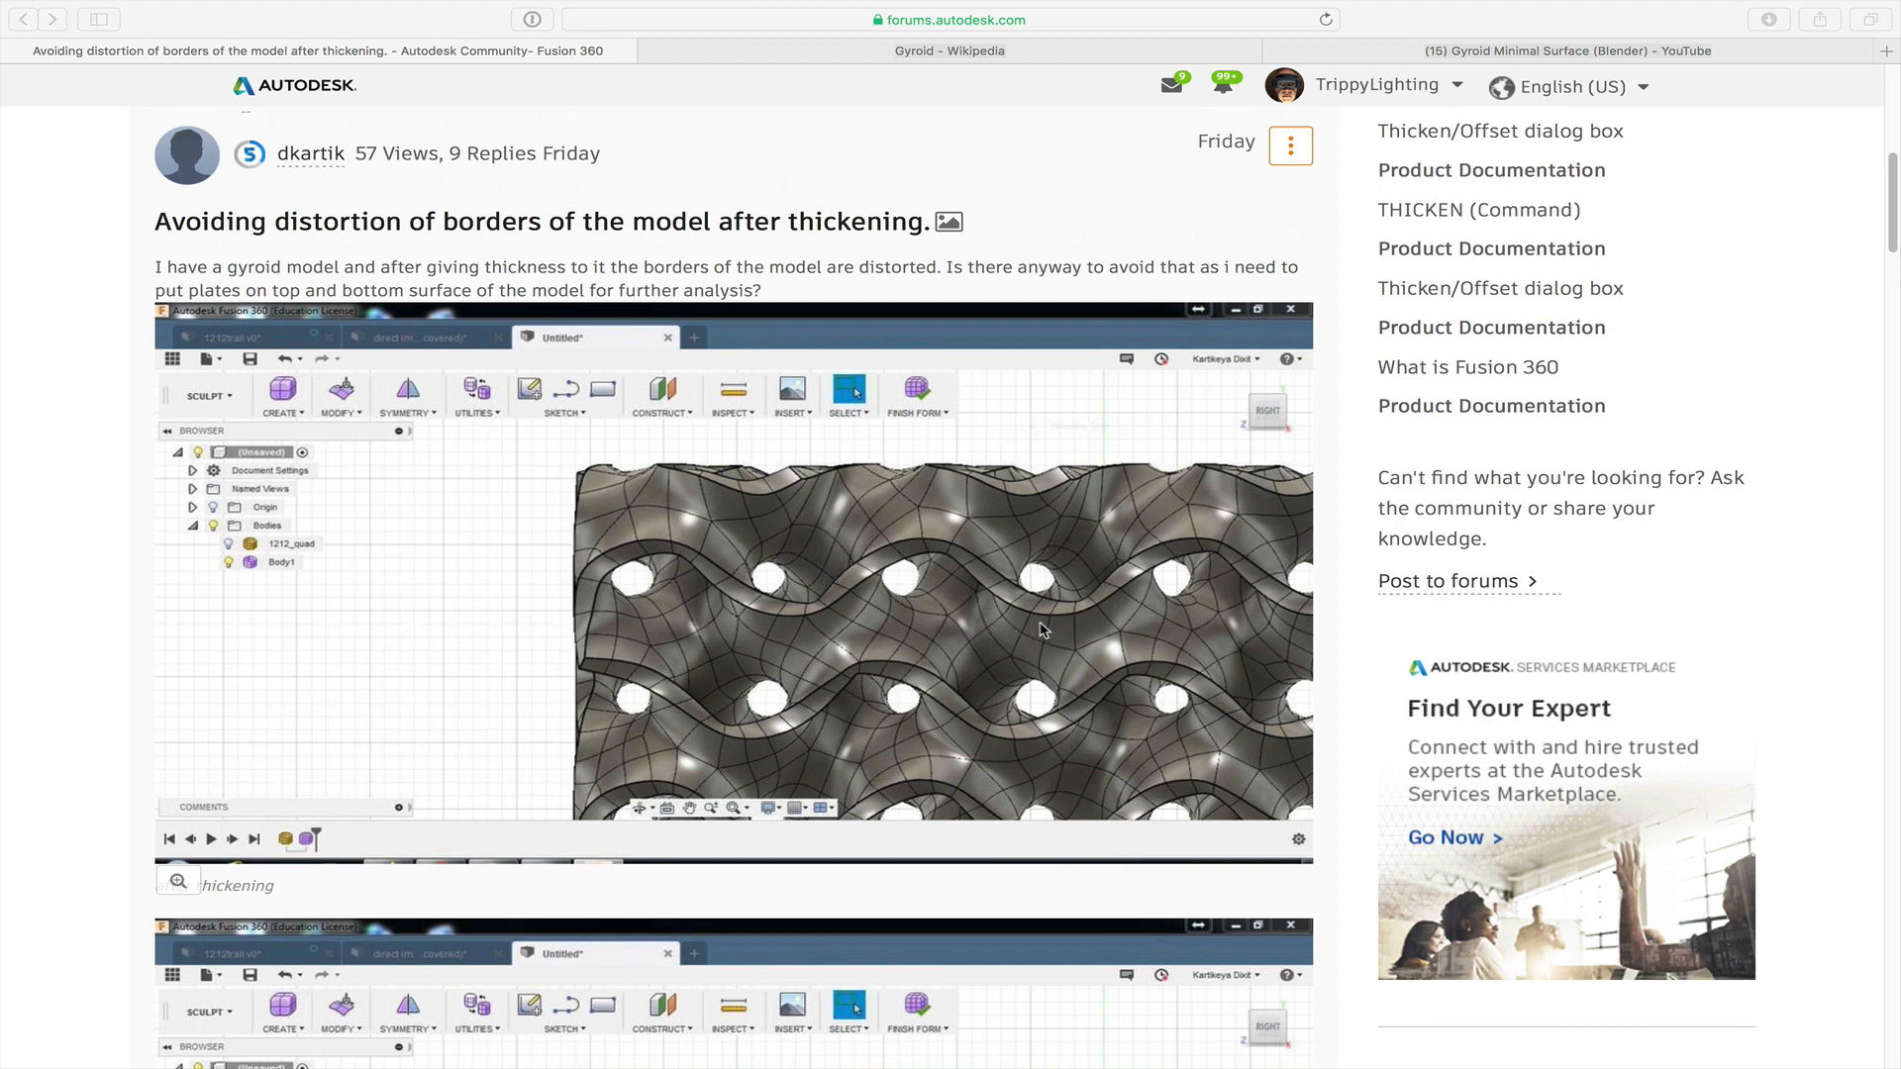
{"action": "left_click", "coordinate": [968, 56]}
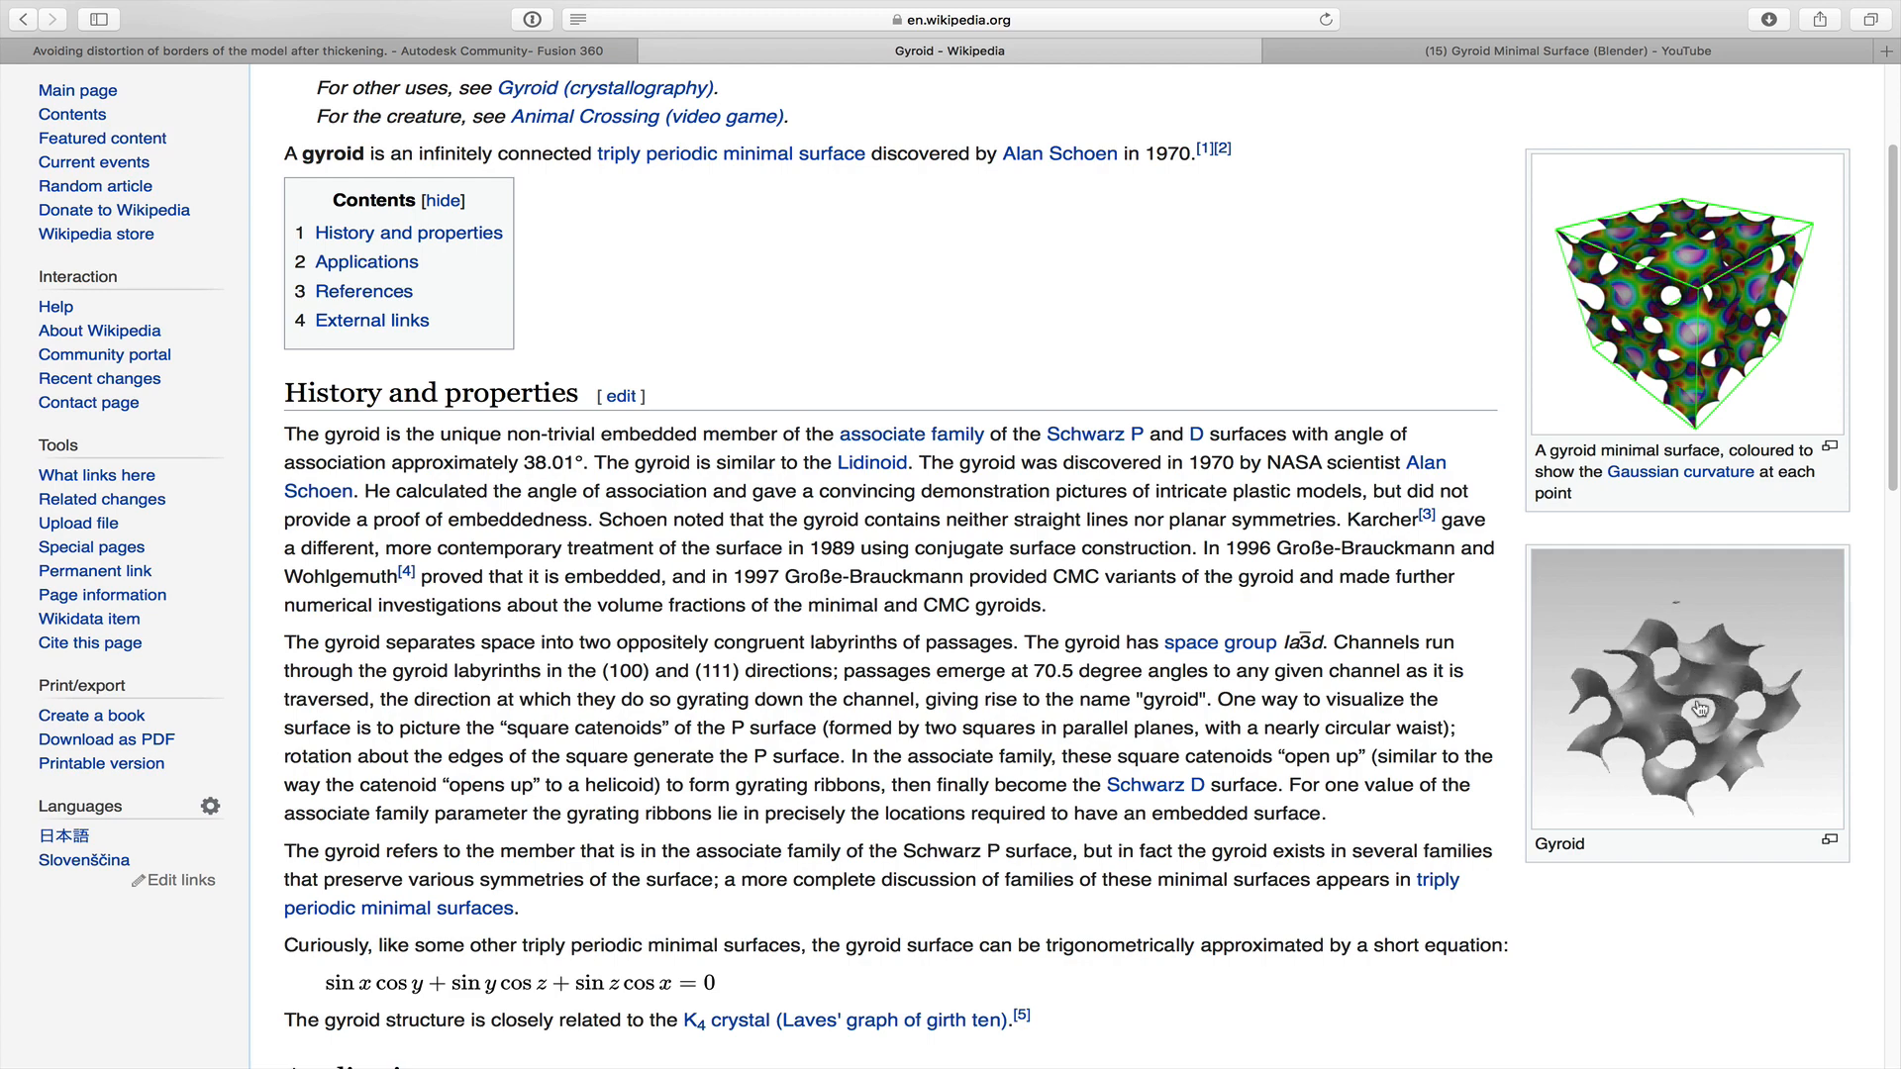
{"action": "scroll", "coordinate": [983, 414], "scroll_direction": "up", "scroll_amount": 3}
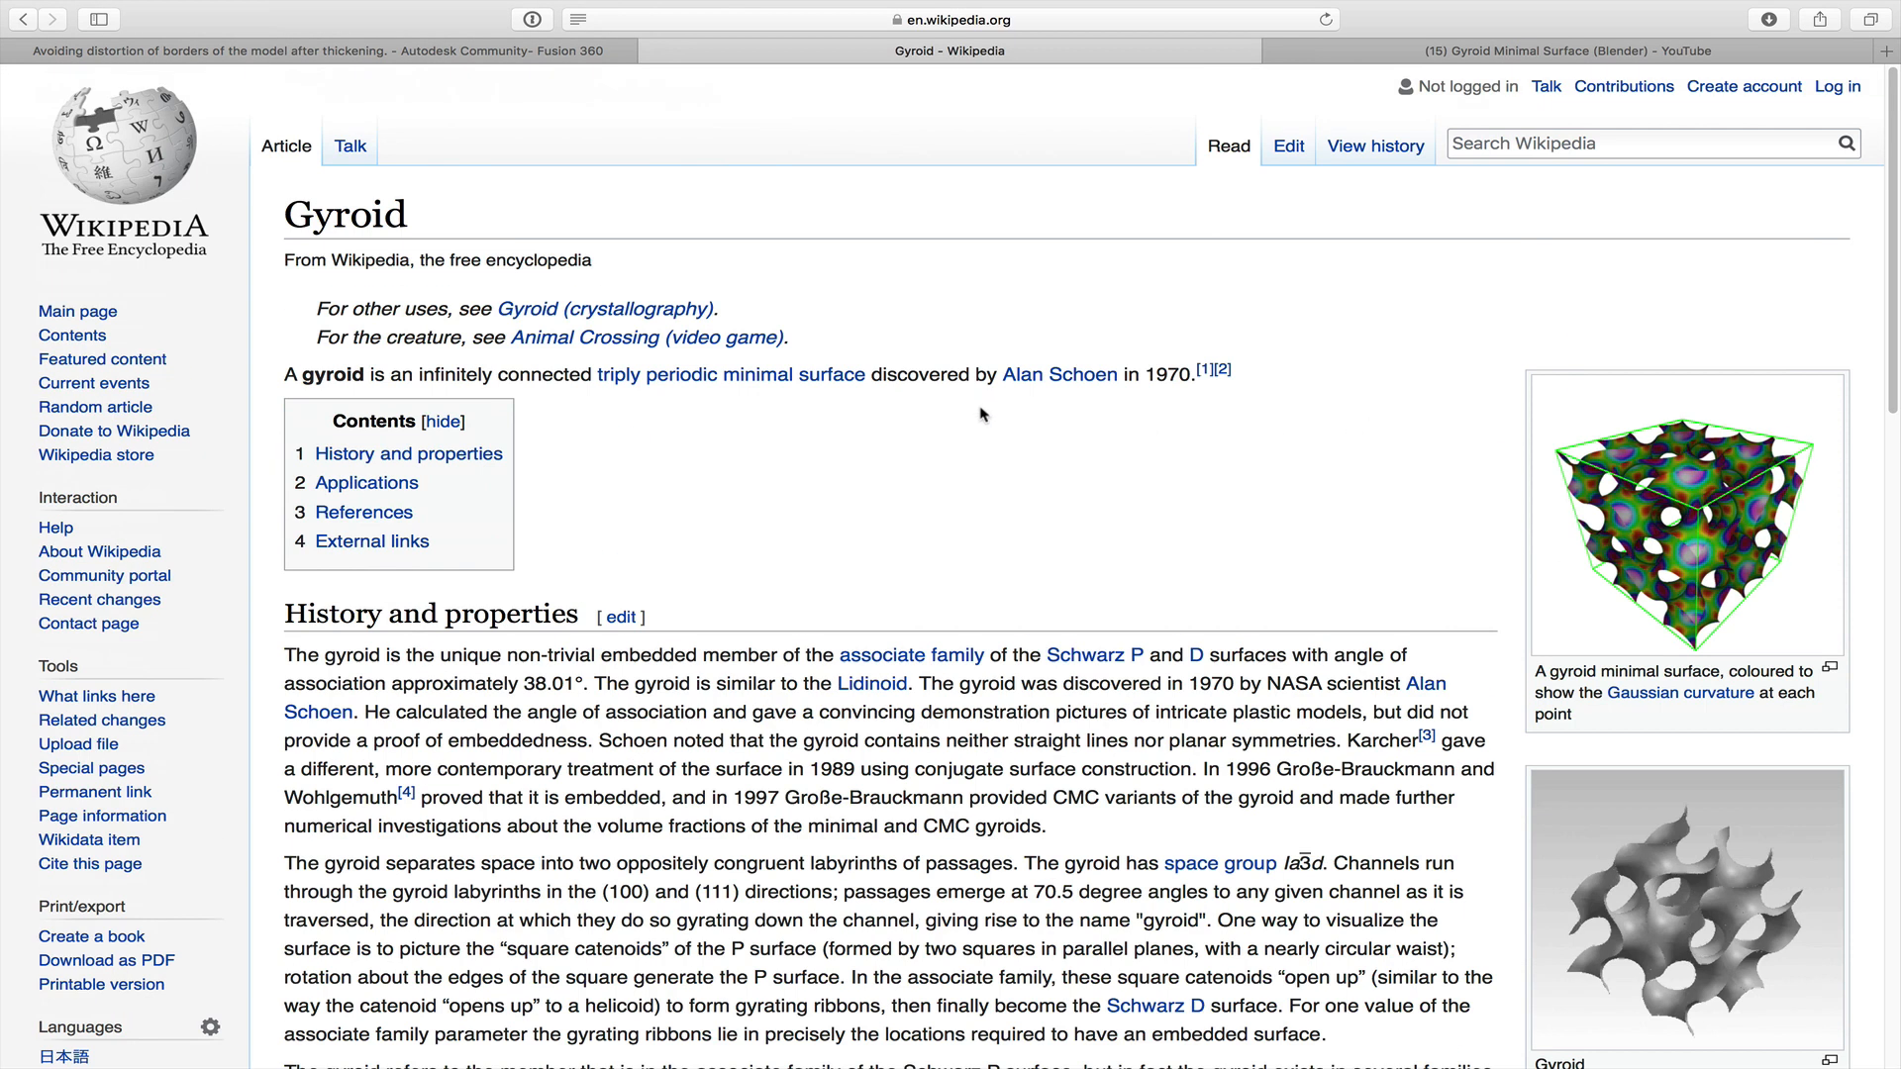
{"action": "scroll", "coordinate": [842, 521], "scroll_direction": "down", "scroll_amount": 8}
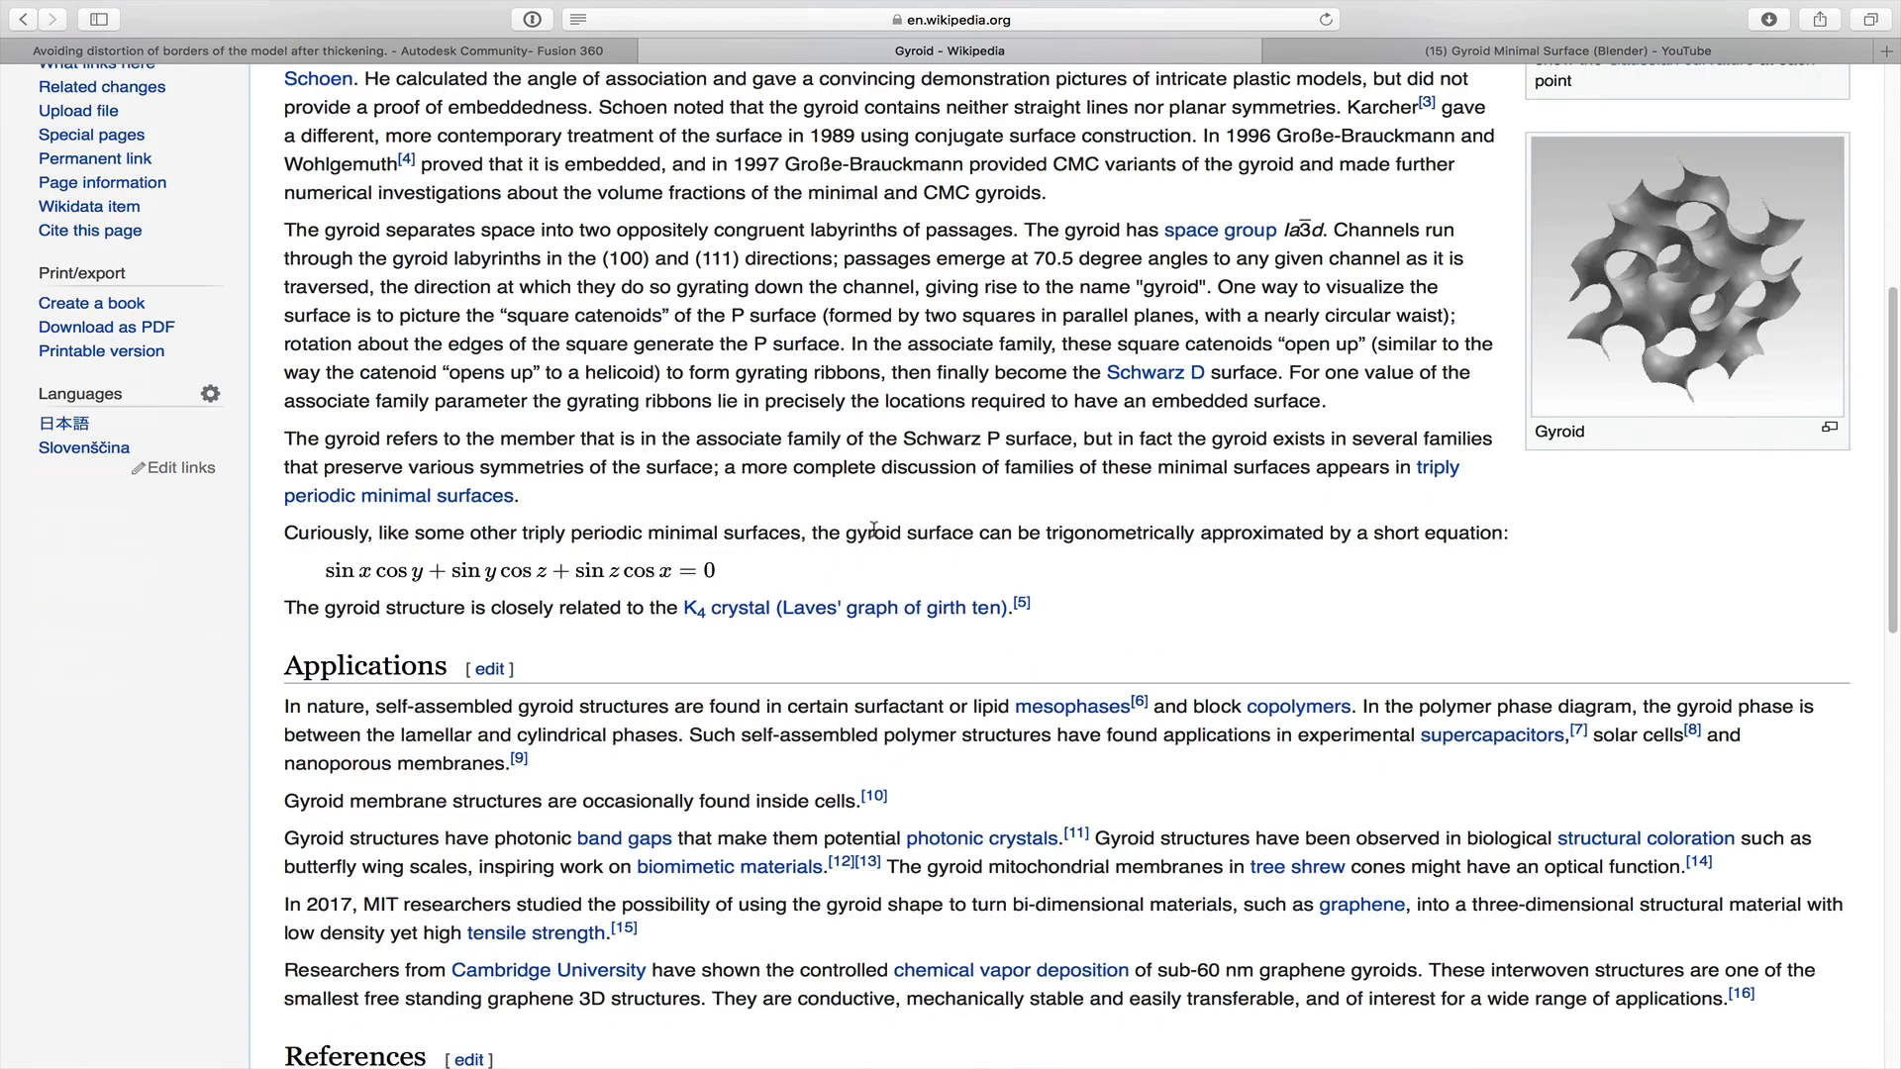
{"action": "scroll", "coordinate": [877, 531], "scroll_direction": "up", "scroll_amount": 7}
{"action": "scroll", "coordinate": [891, 496], "scroll_direction": "down", "scroll_amount": 1}
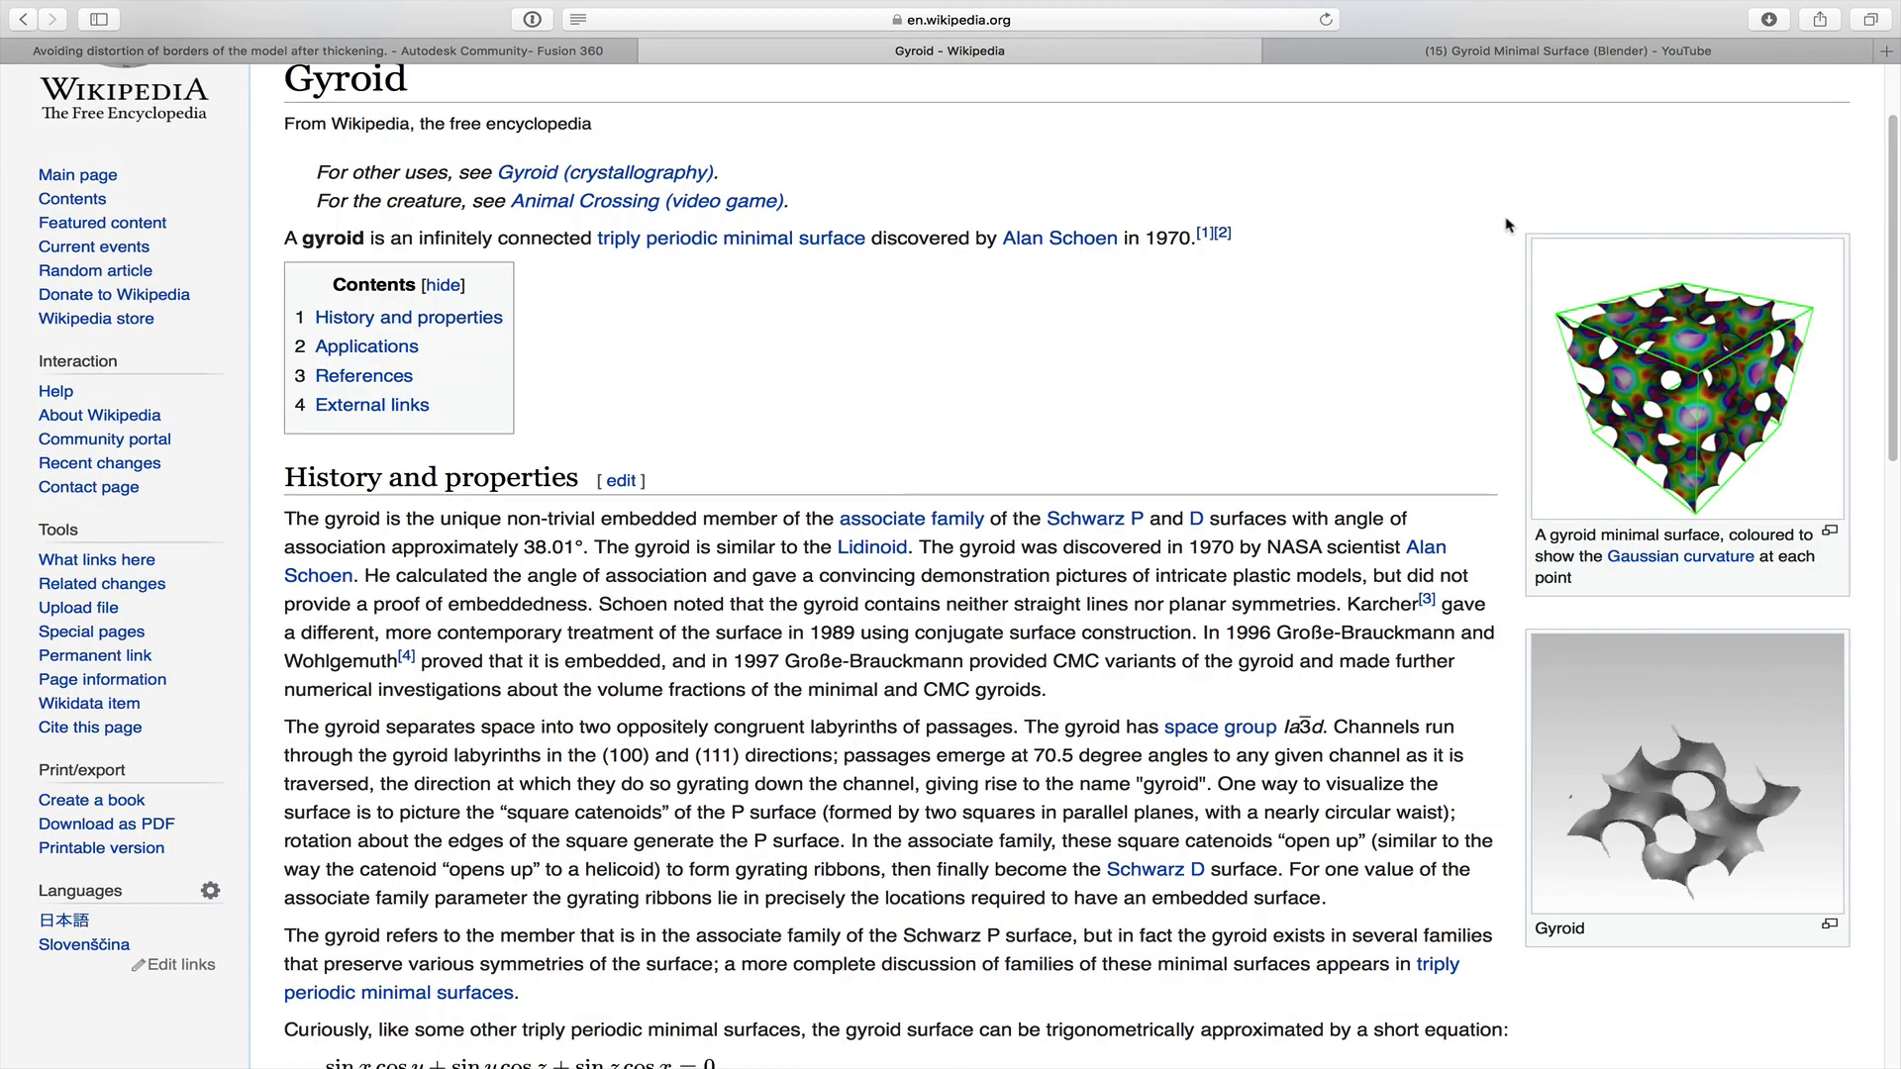
{"action": "left_click", "coordinate": [1465, 51]}
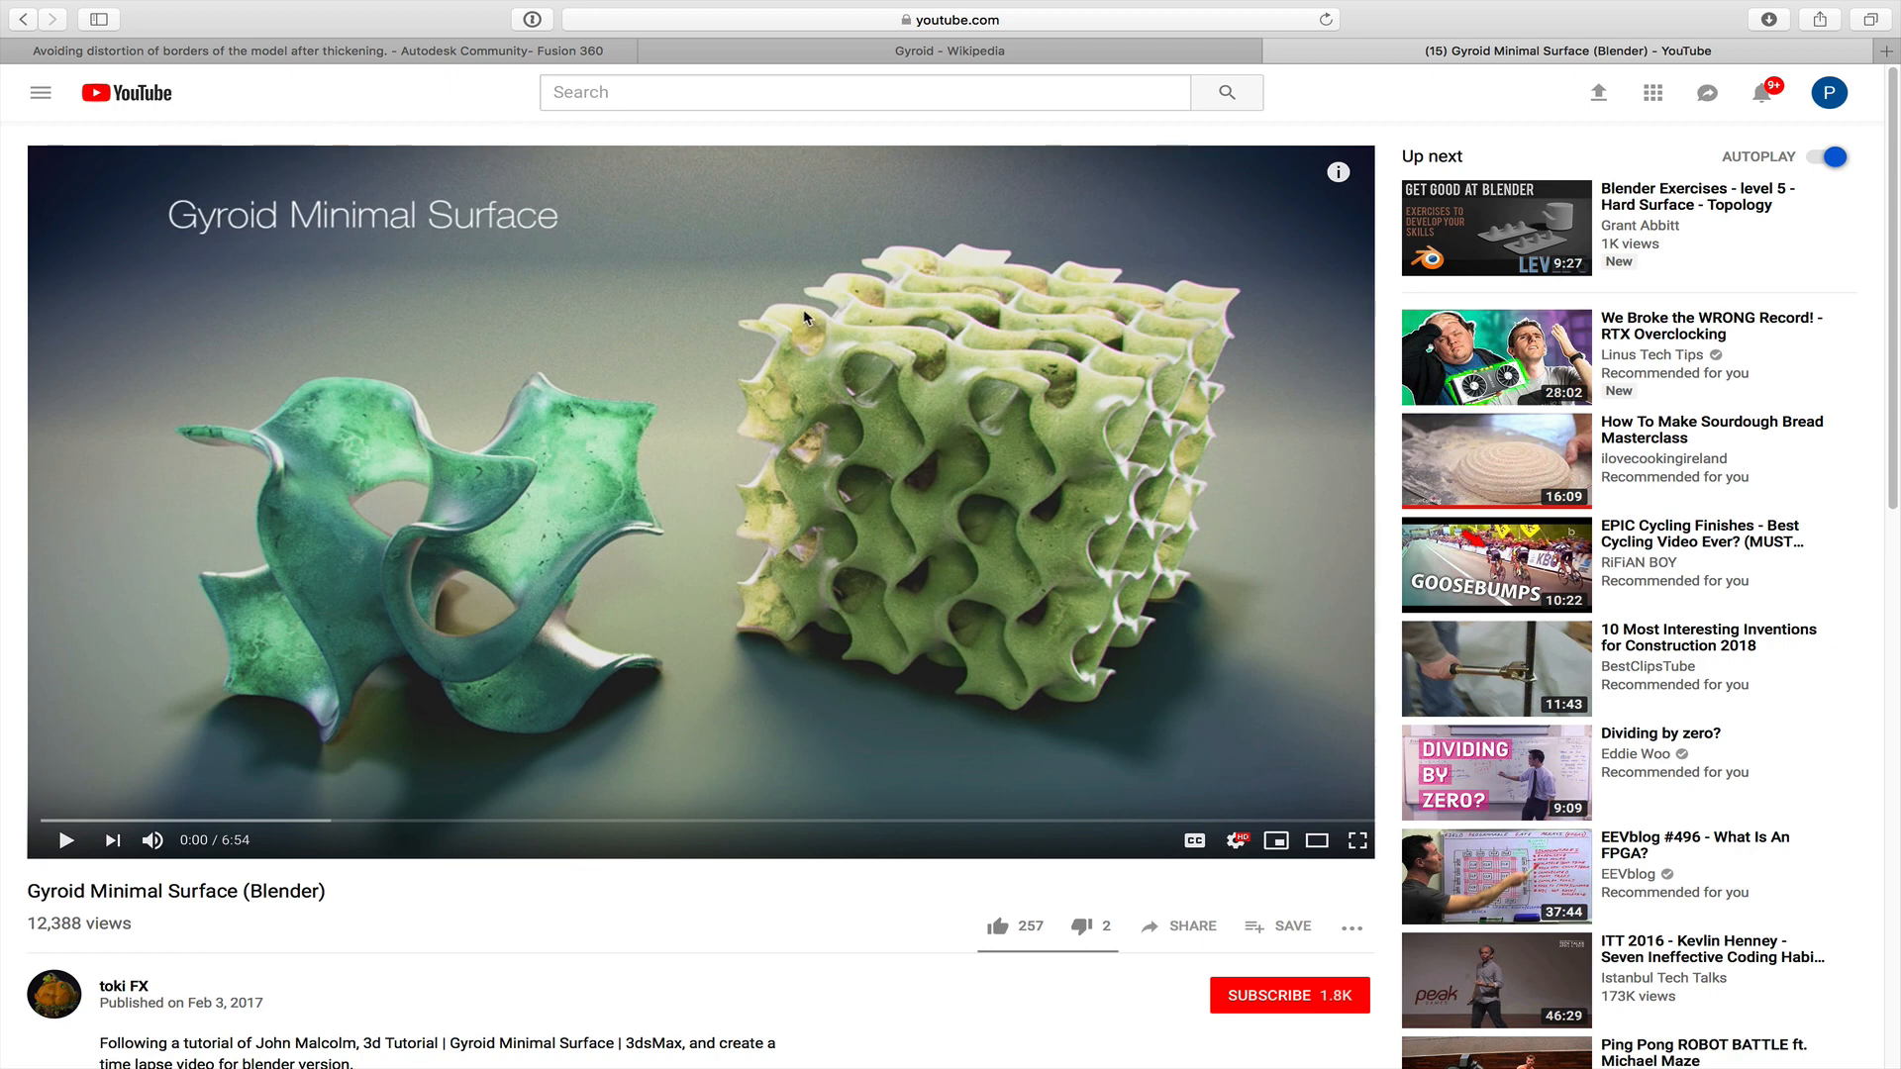
- Switch to Blender, delete the default cube and hide the viewport's tool shelf
{"action": "key", "text": "ctrl+Right"}
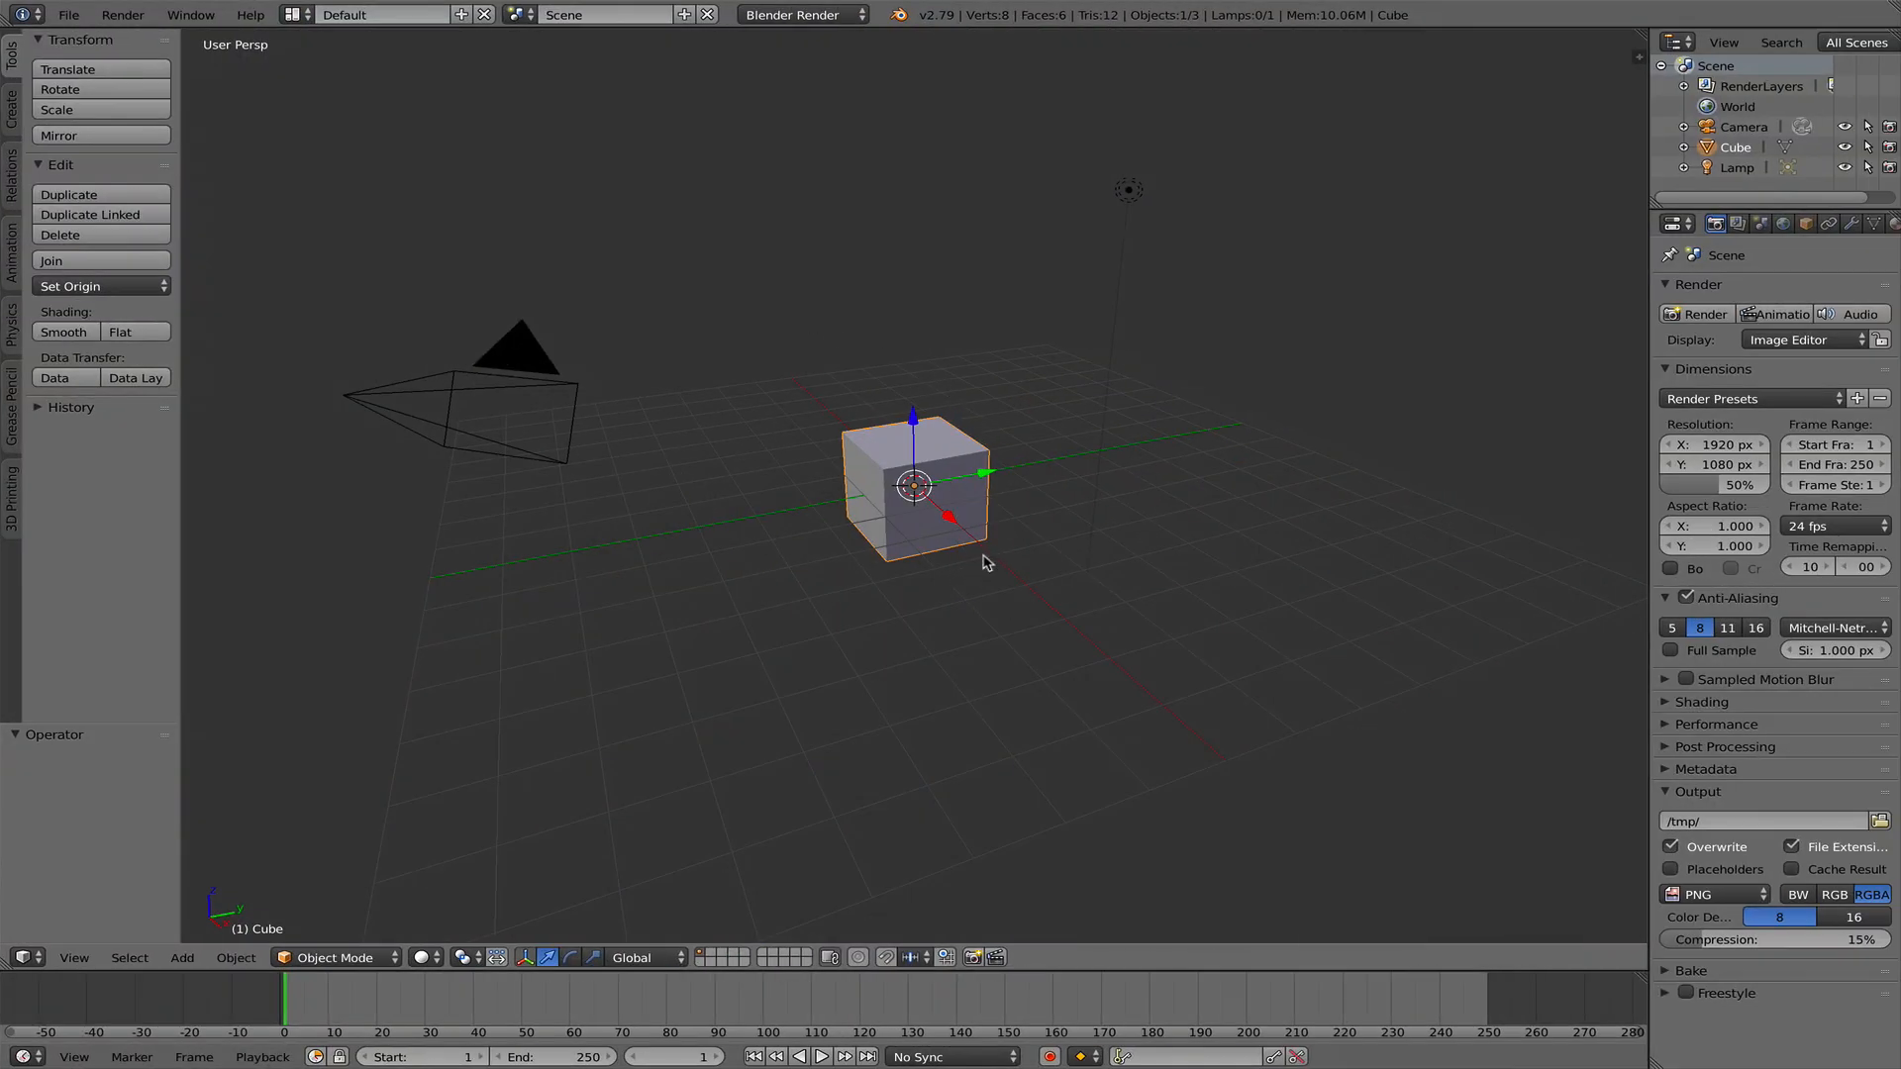
{"action": "key", "text": "x"}
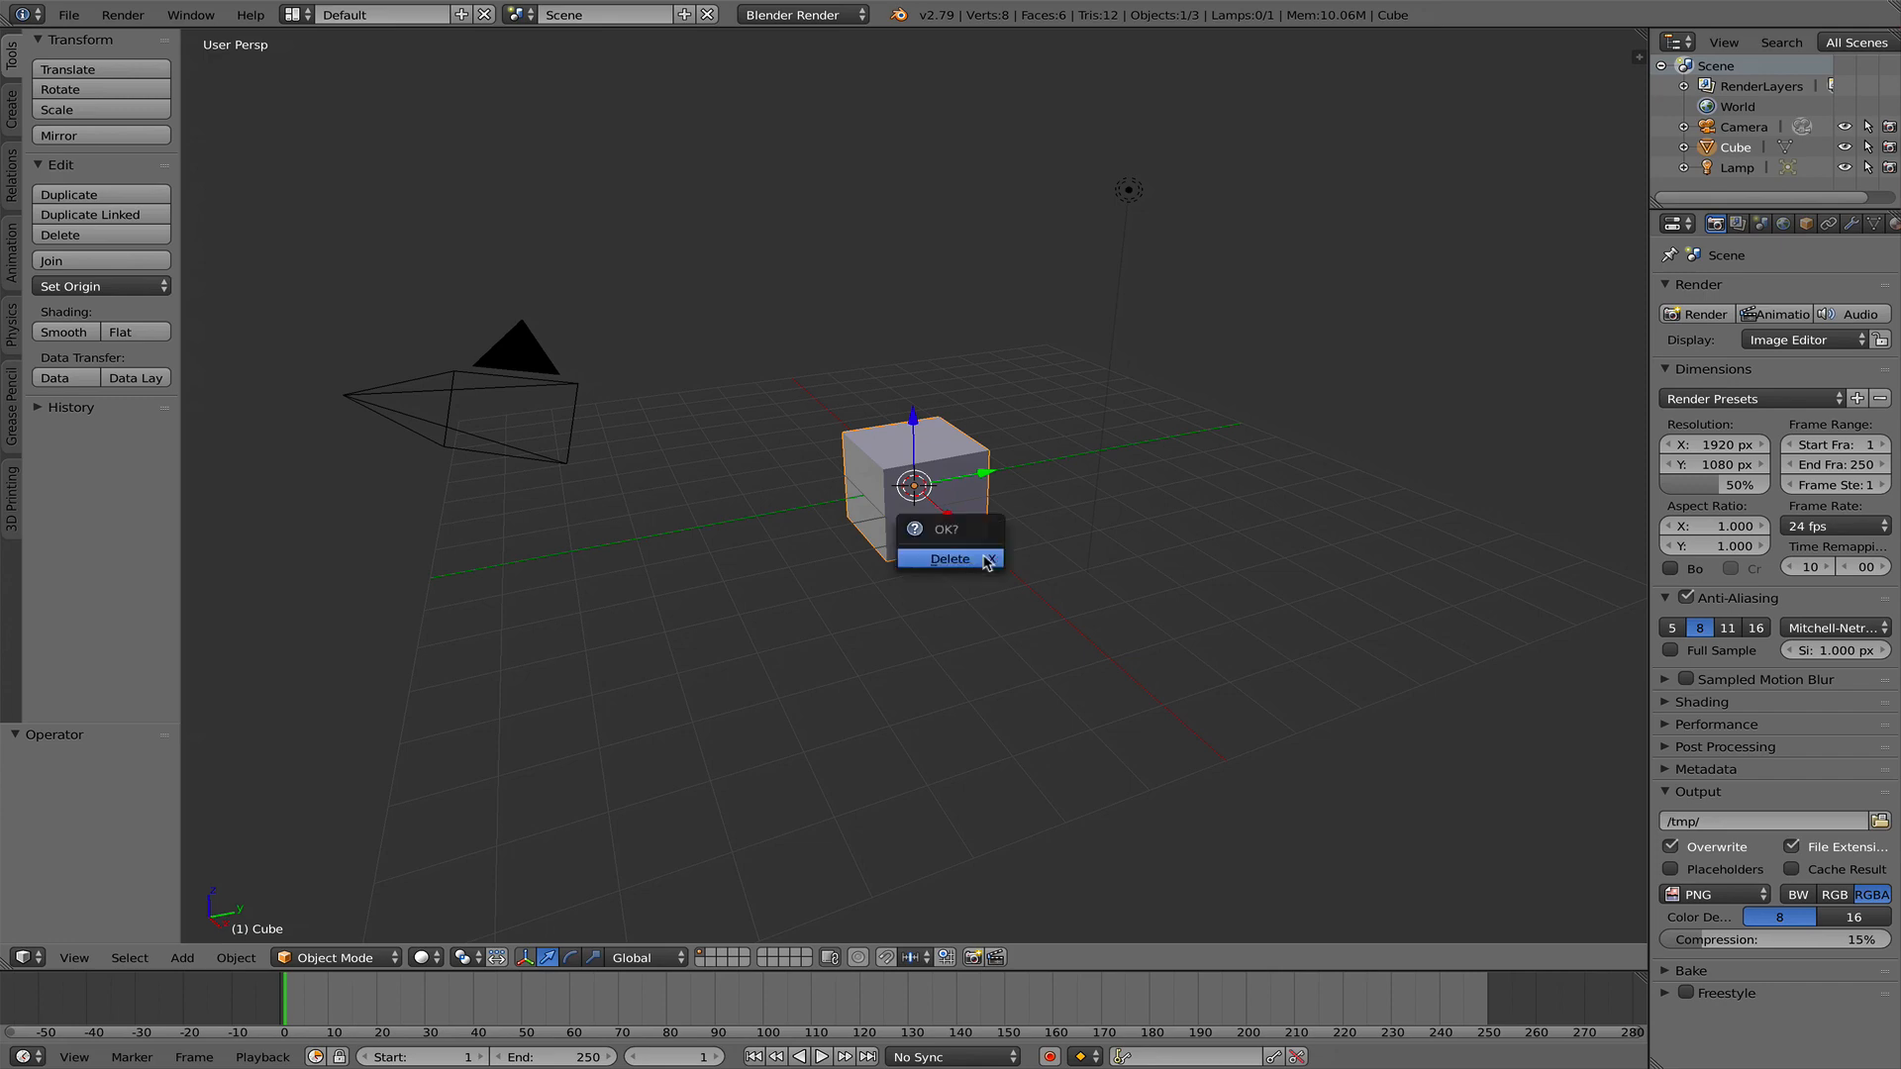
{"action": "left_click", "coordinate": [985, 560]}
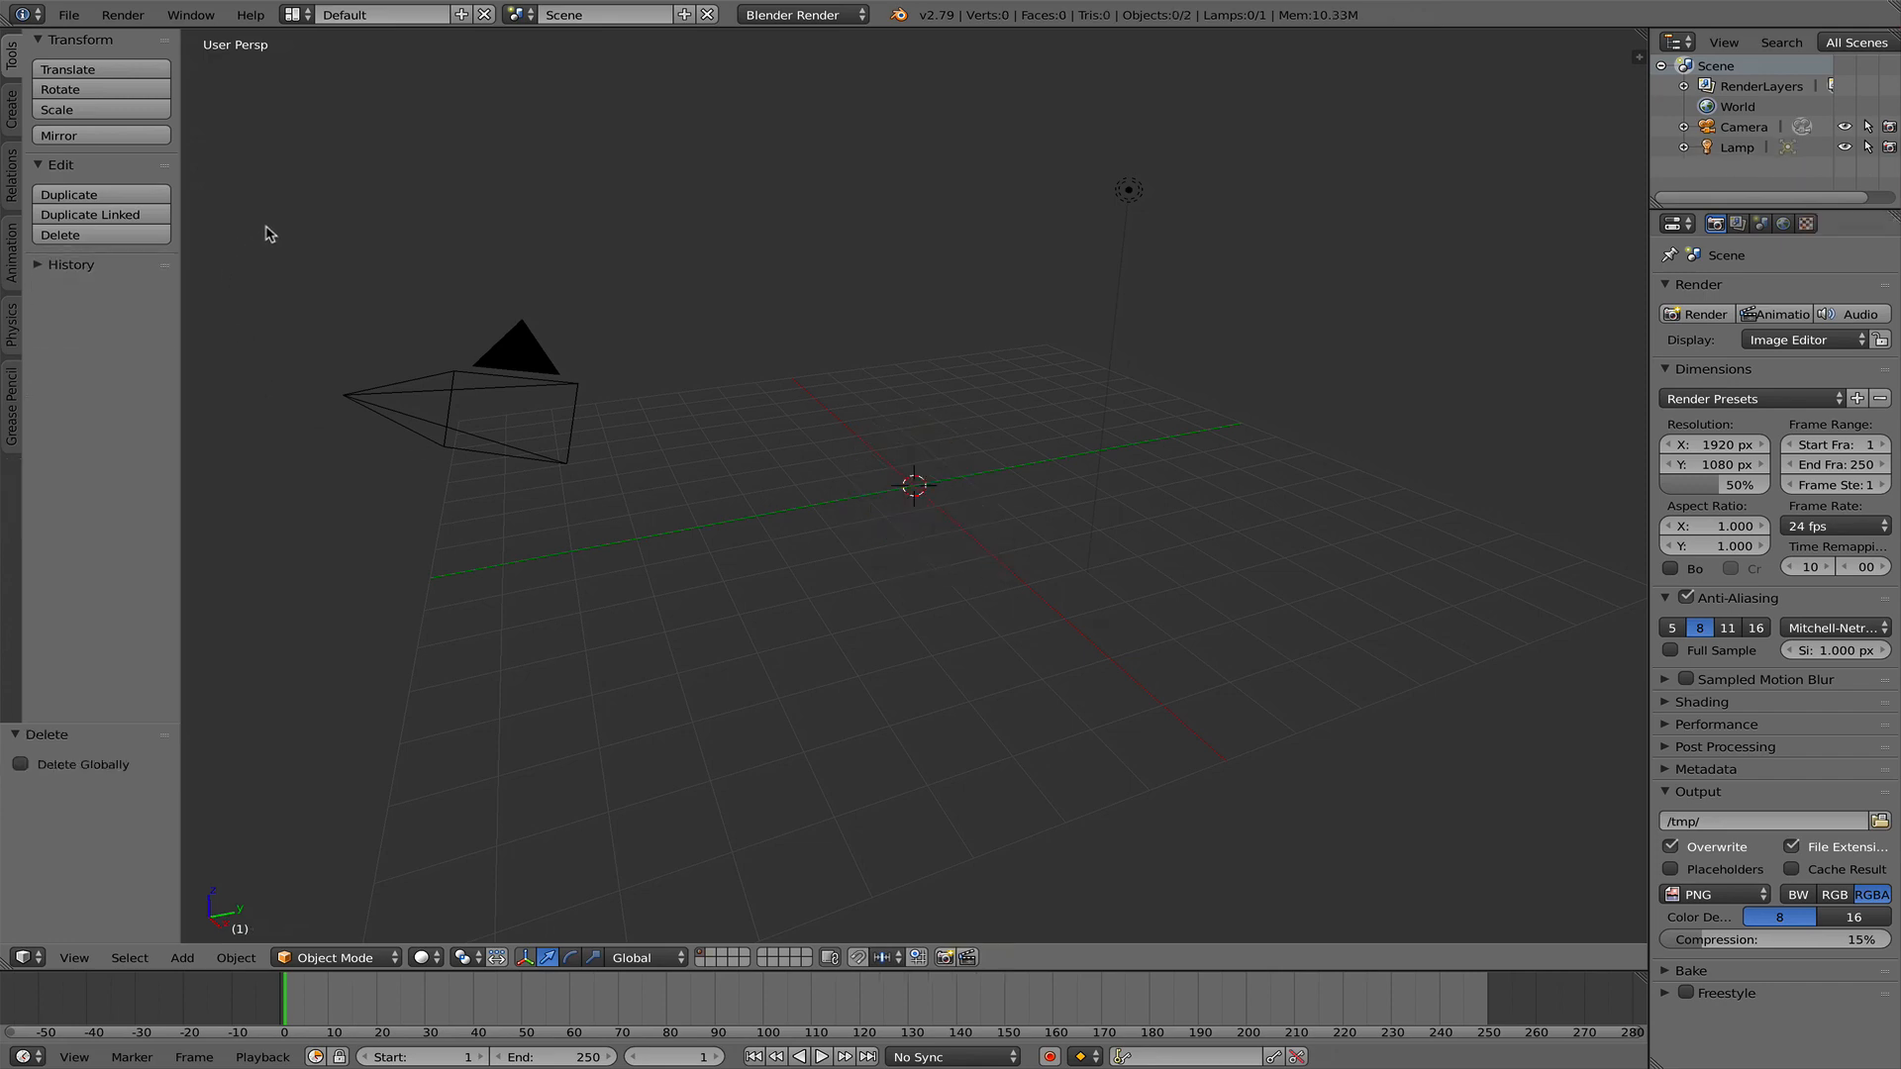
{"action": "key", "text": "t"}
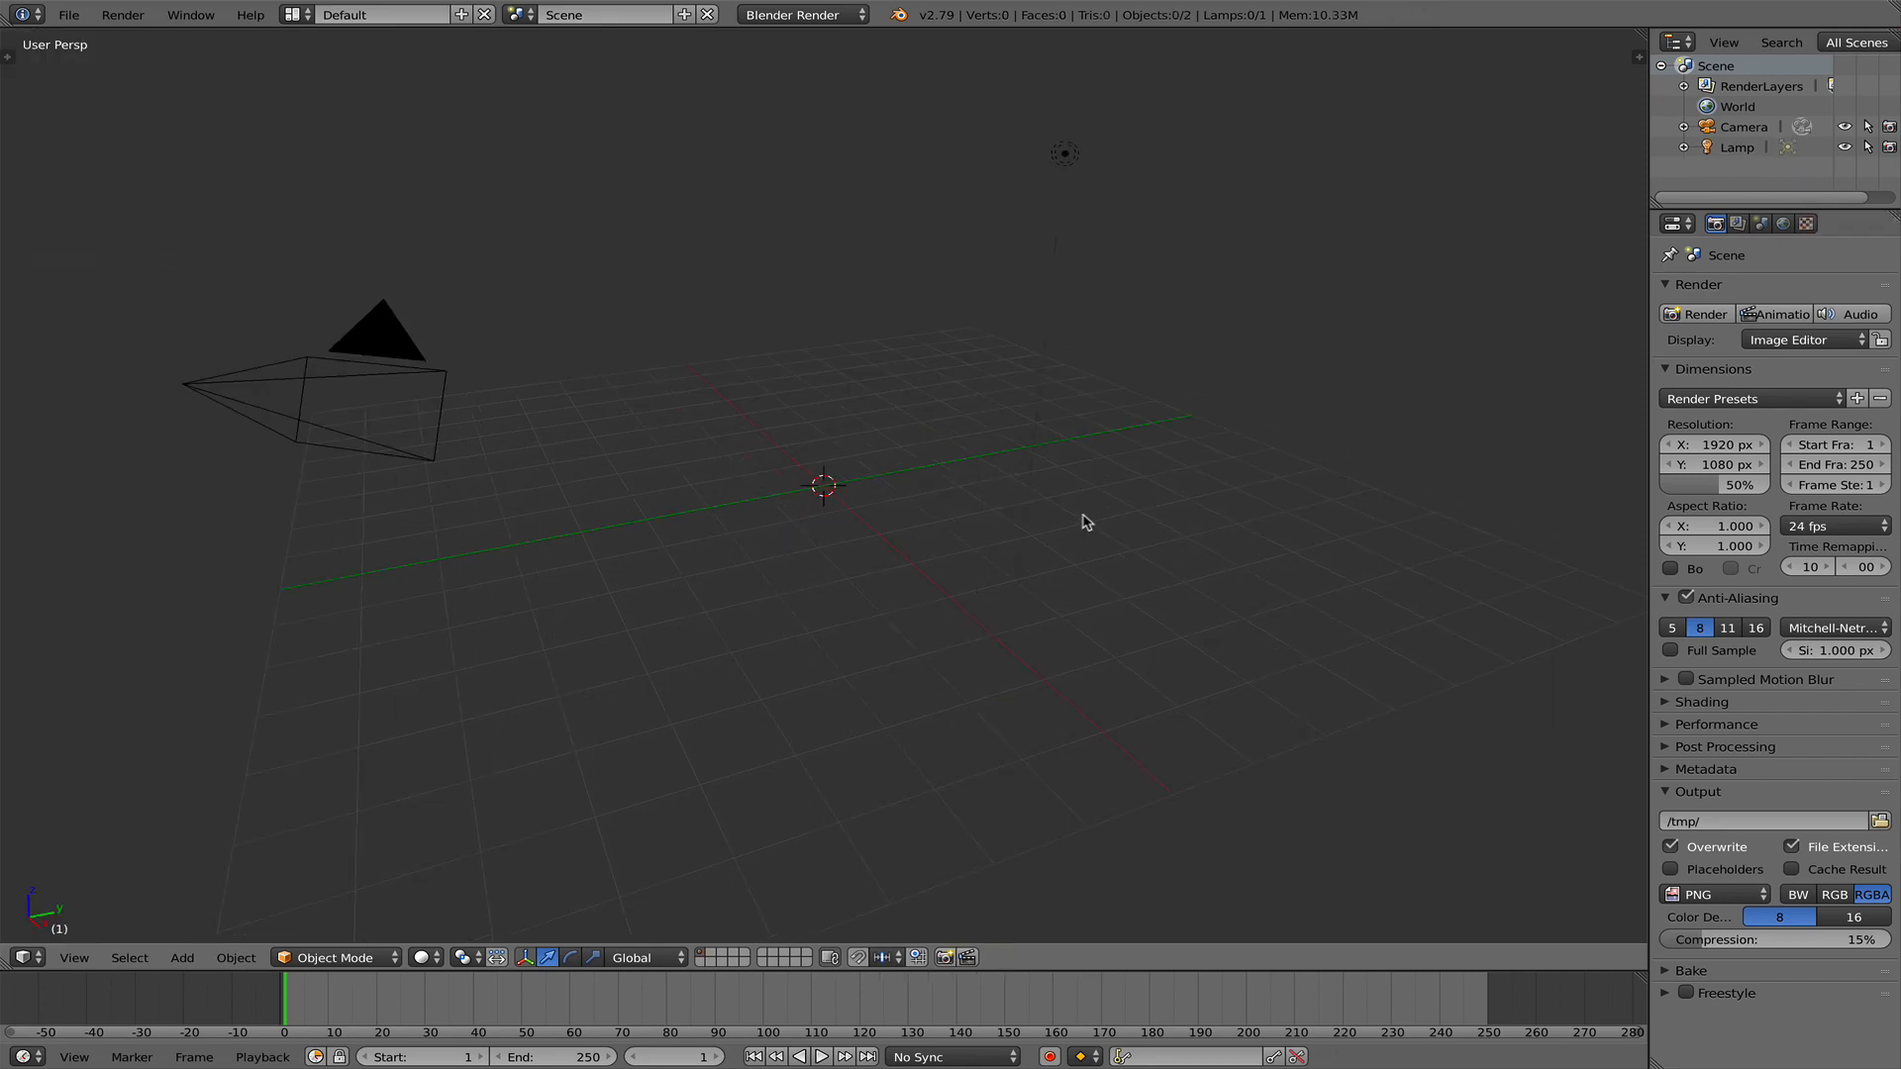
- Import the Wavefront OBJ file 1212_quad.obj from the Downloads folder
{"action": "left_click", "coordinate": [68, 15]}
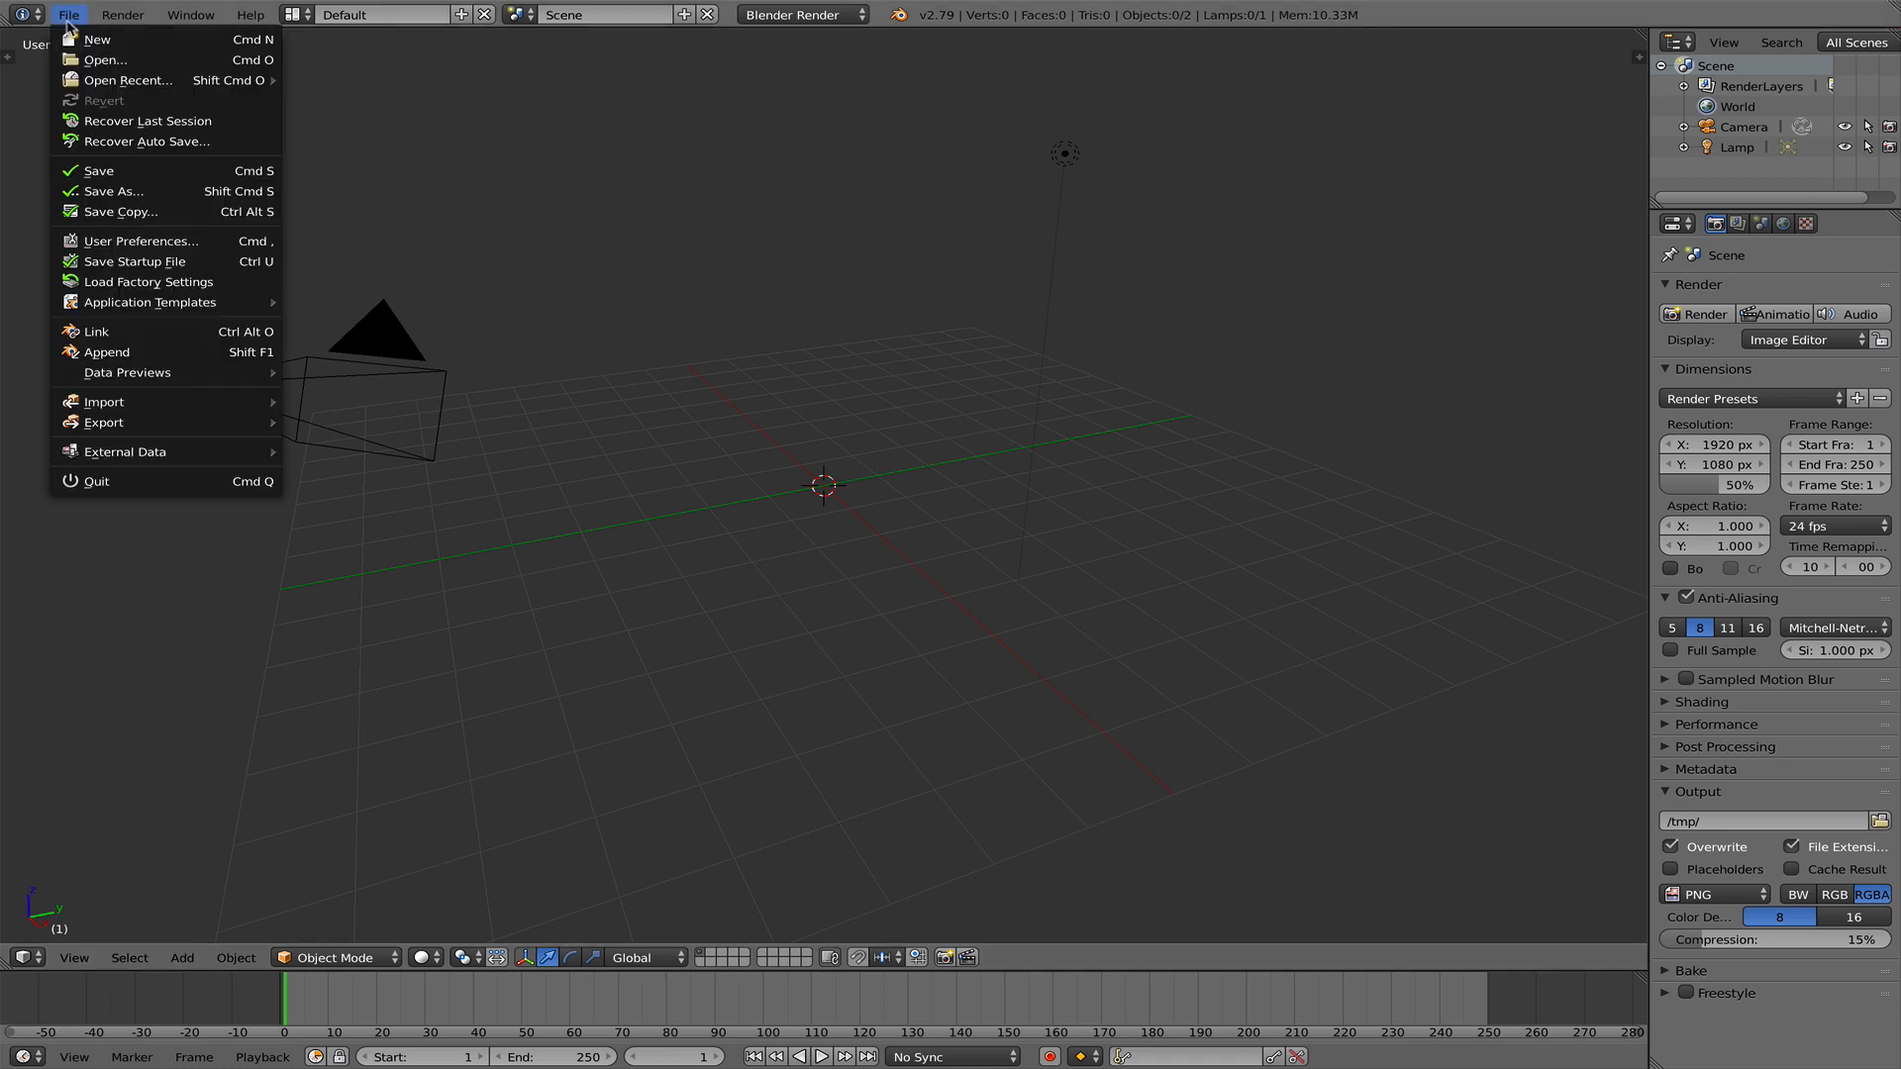
{"action": "mouse_move", "coordinate": [149, 402]}
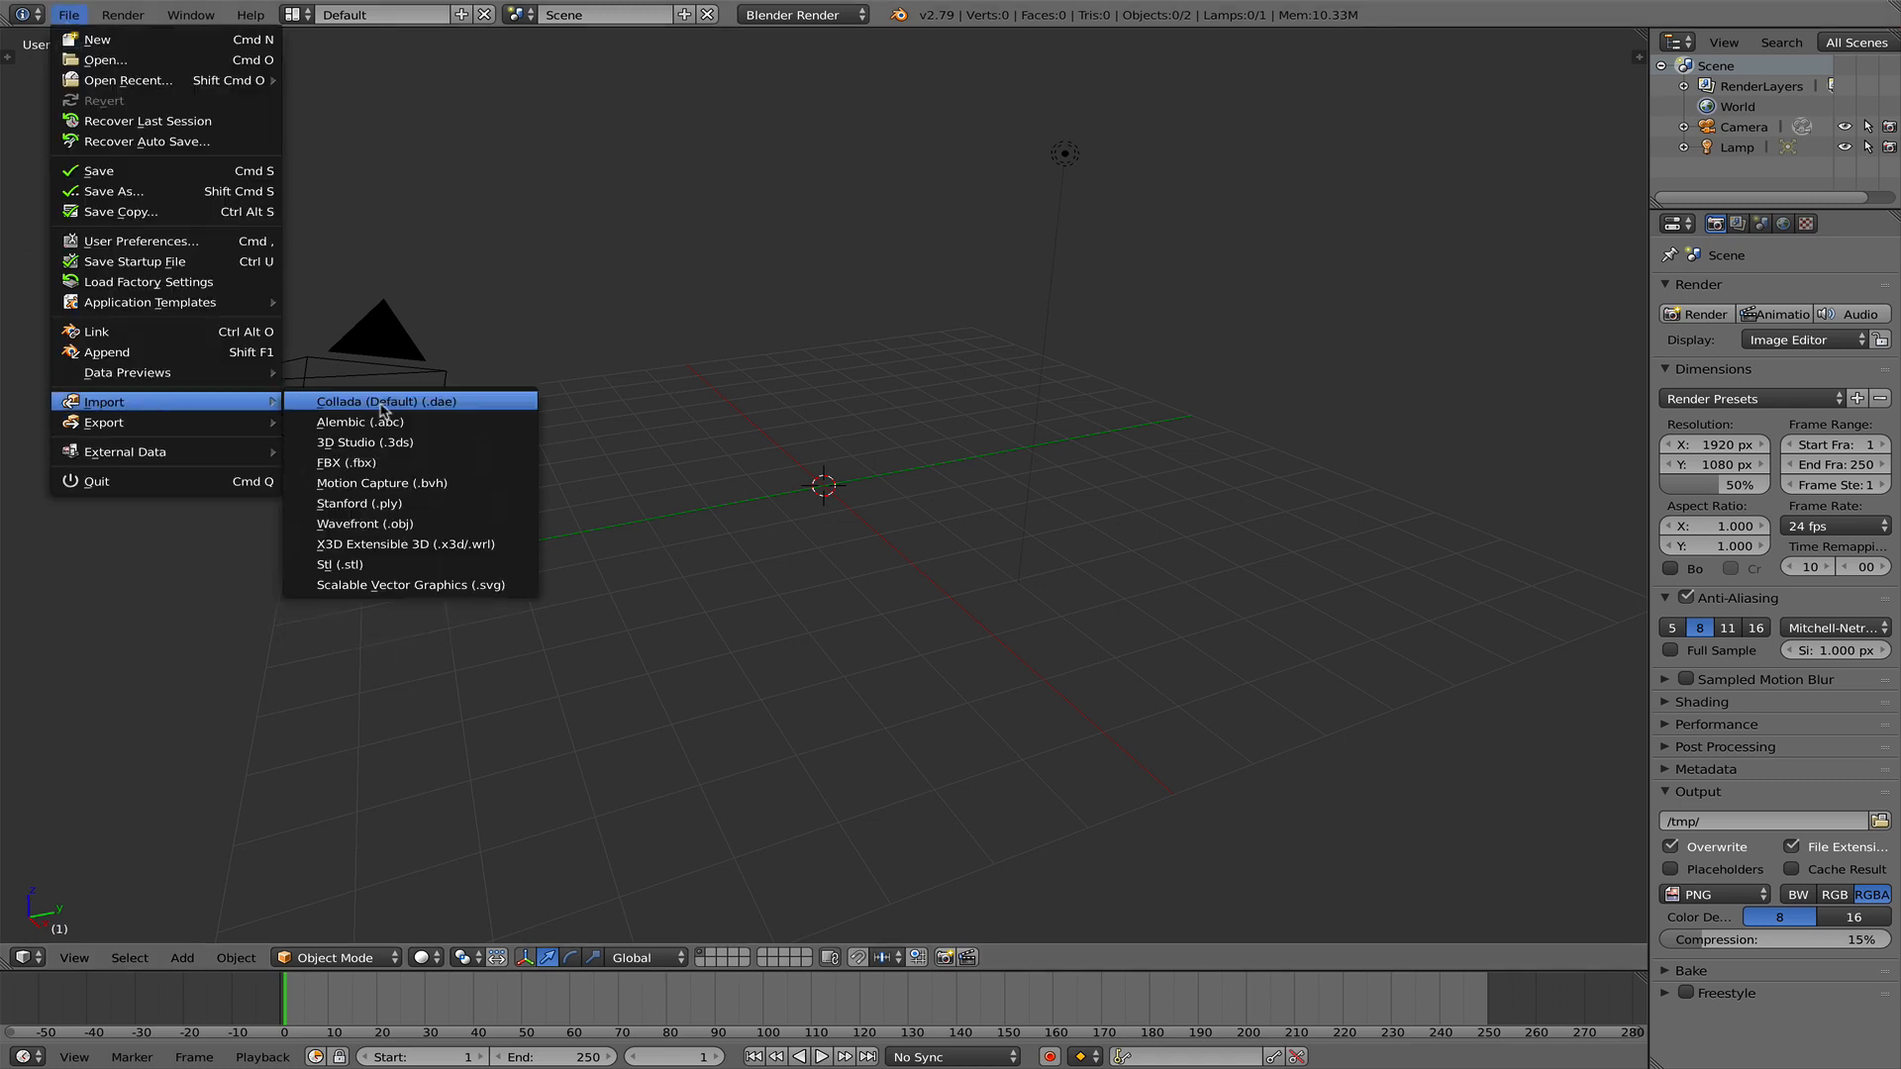
{"action": "left_click", "coordinate": [408, 527]}
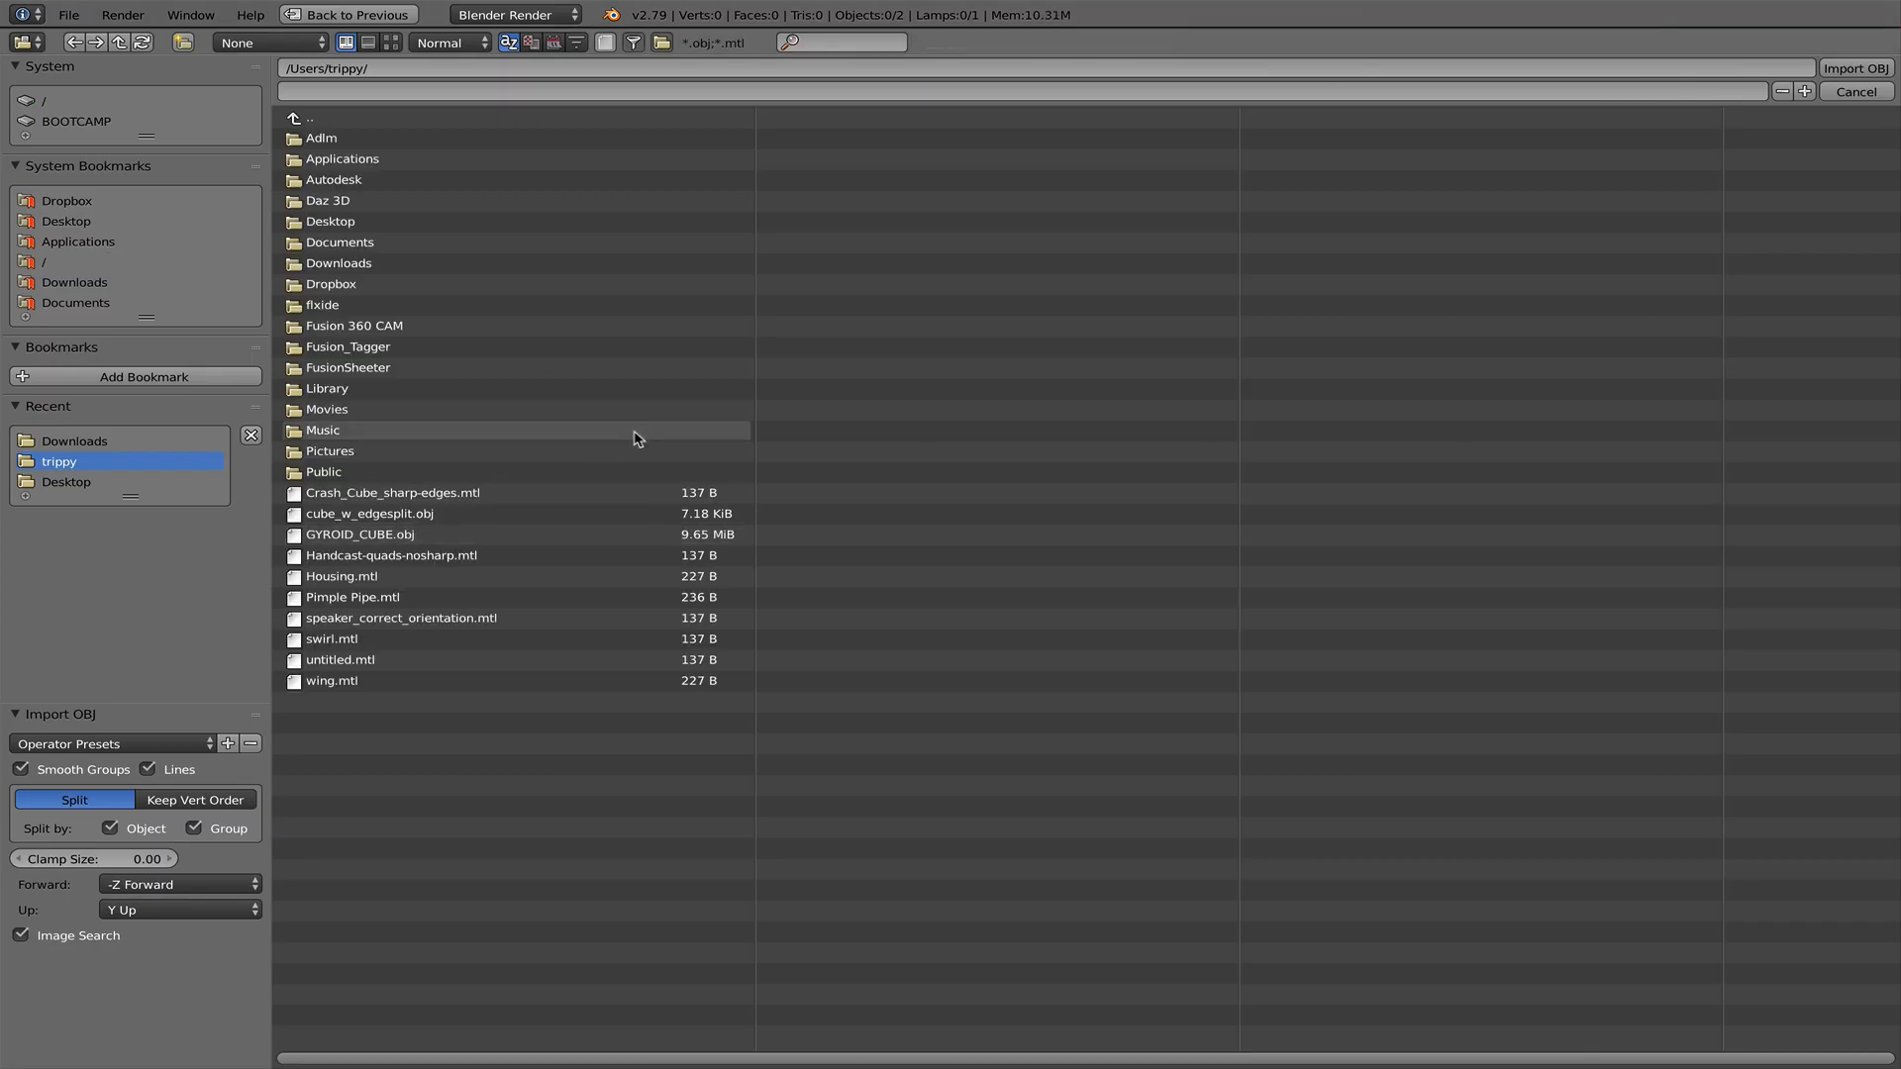
{"action": "left_click", "coordinate": [67, 222]}
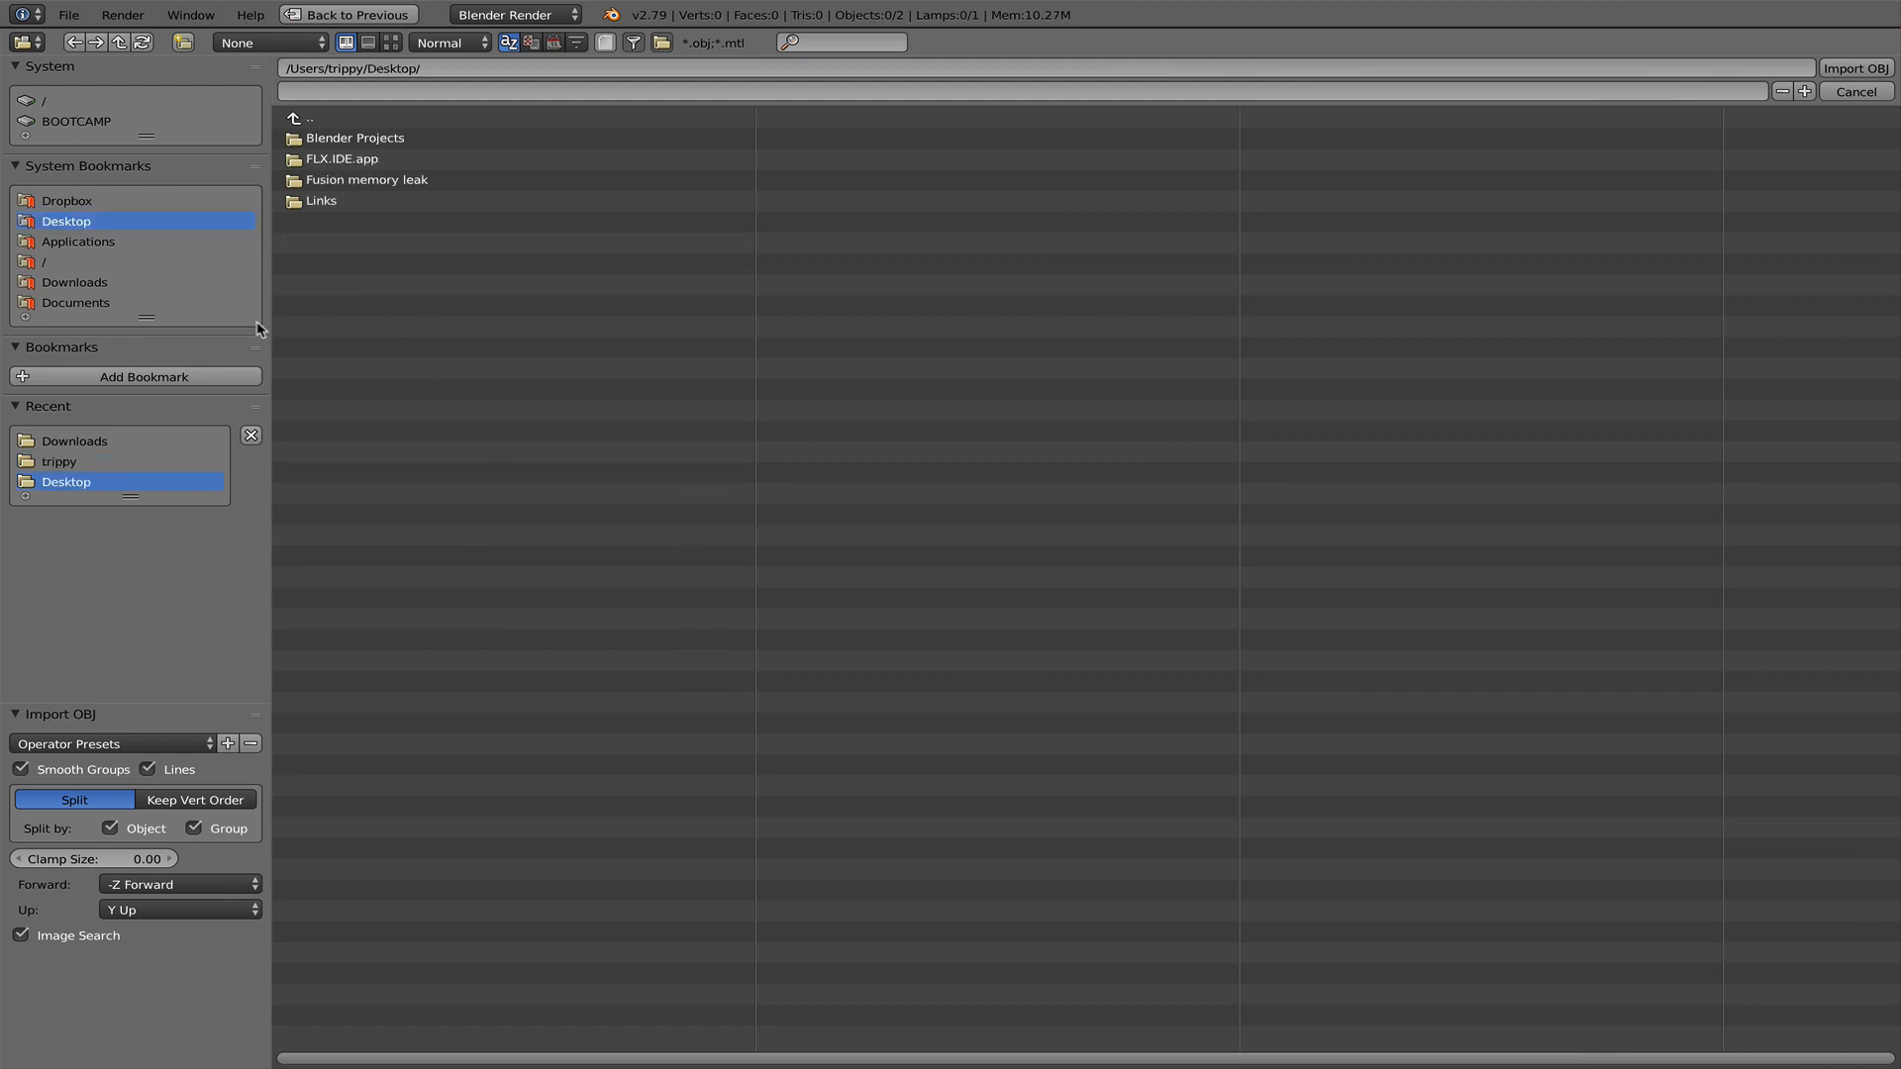
{"action": "left_click", "coordinate": [78, 284]}
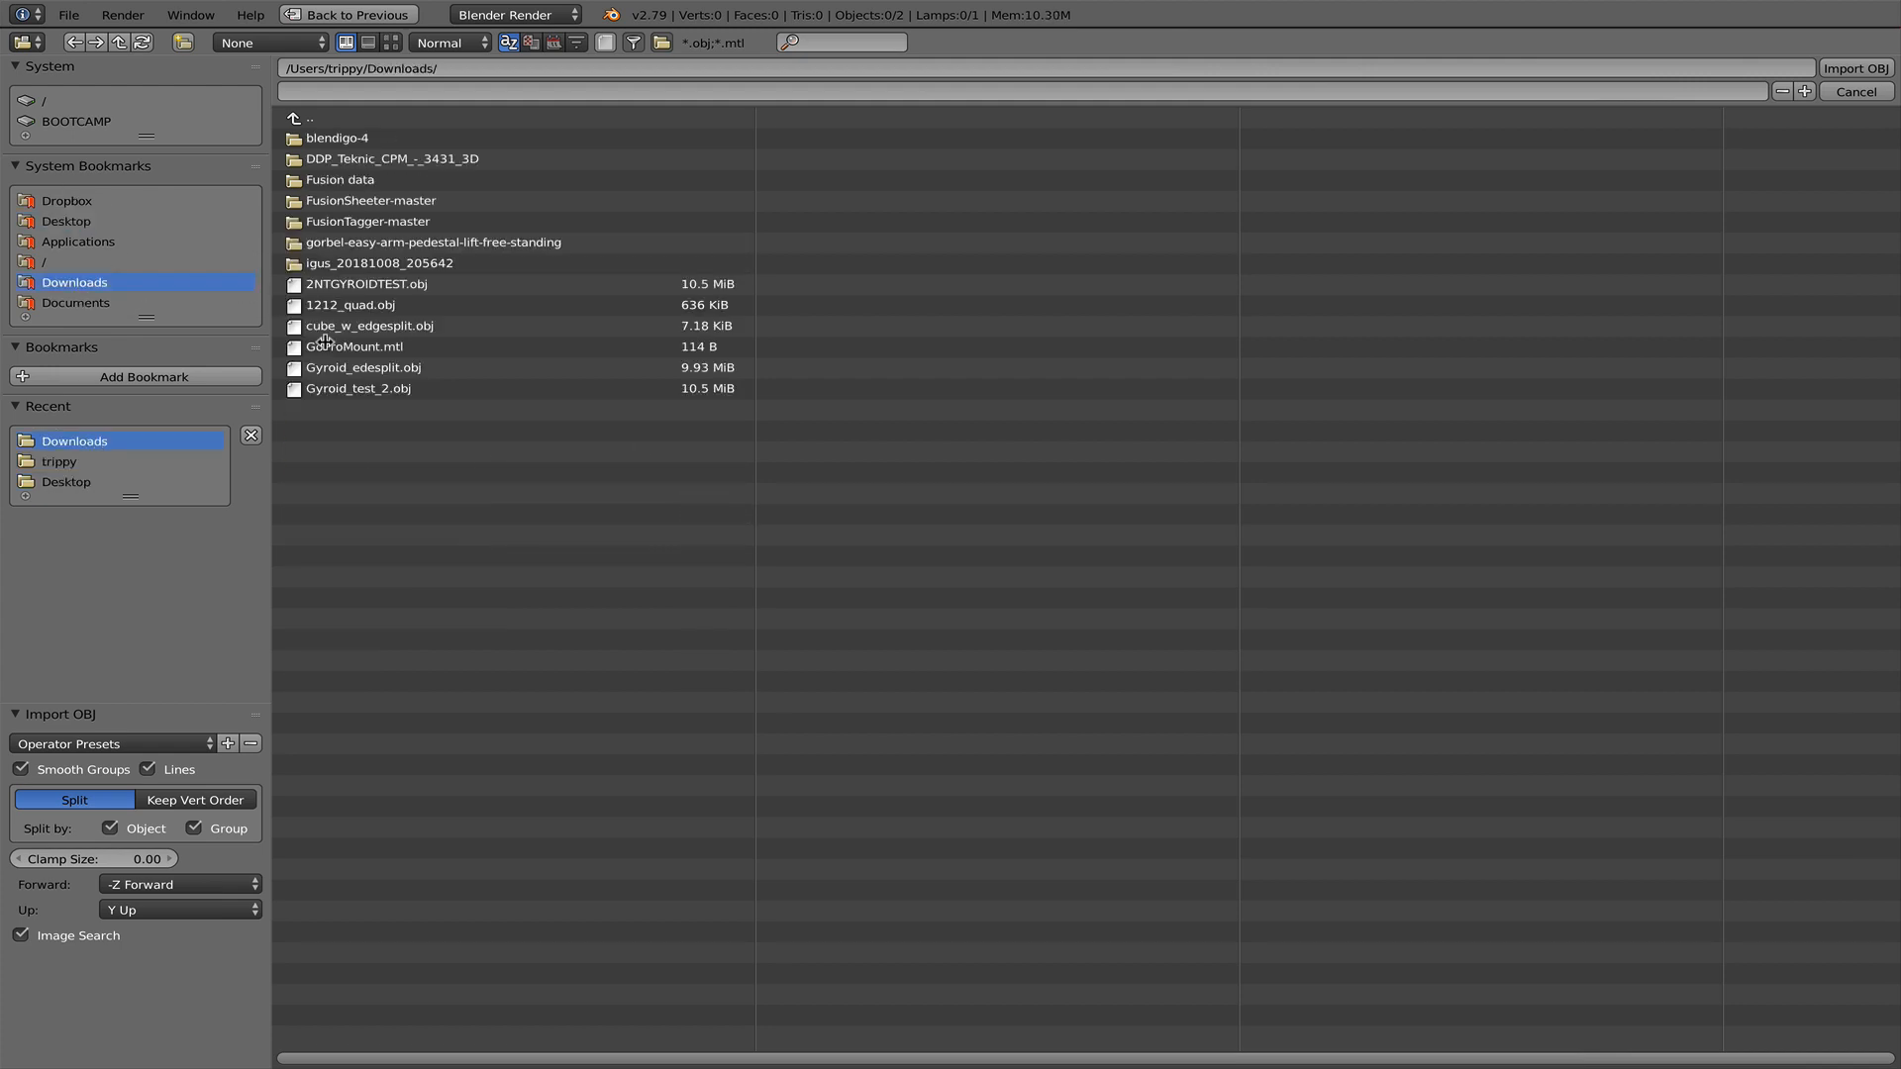
{"action": "left_click", "coordinate": [368, 305]}
{"action": "key", "text": "Return"}
- Switch the viewport to orthographic projection and select the imported gyroid mesh
{"action": "scroll", "coordinate": [769, 444], "scroll_direction": "up", "scroll_amount": 5}
{"action": "scroll", "coordinate": [775, 449], "scroll_direction": "down", "scroll_amount": 15}
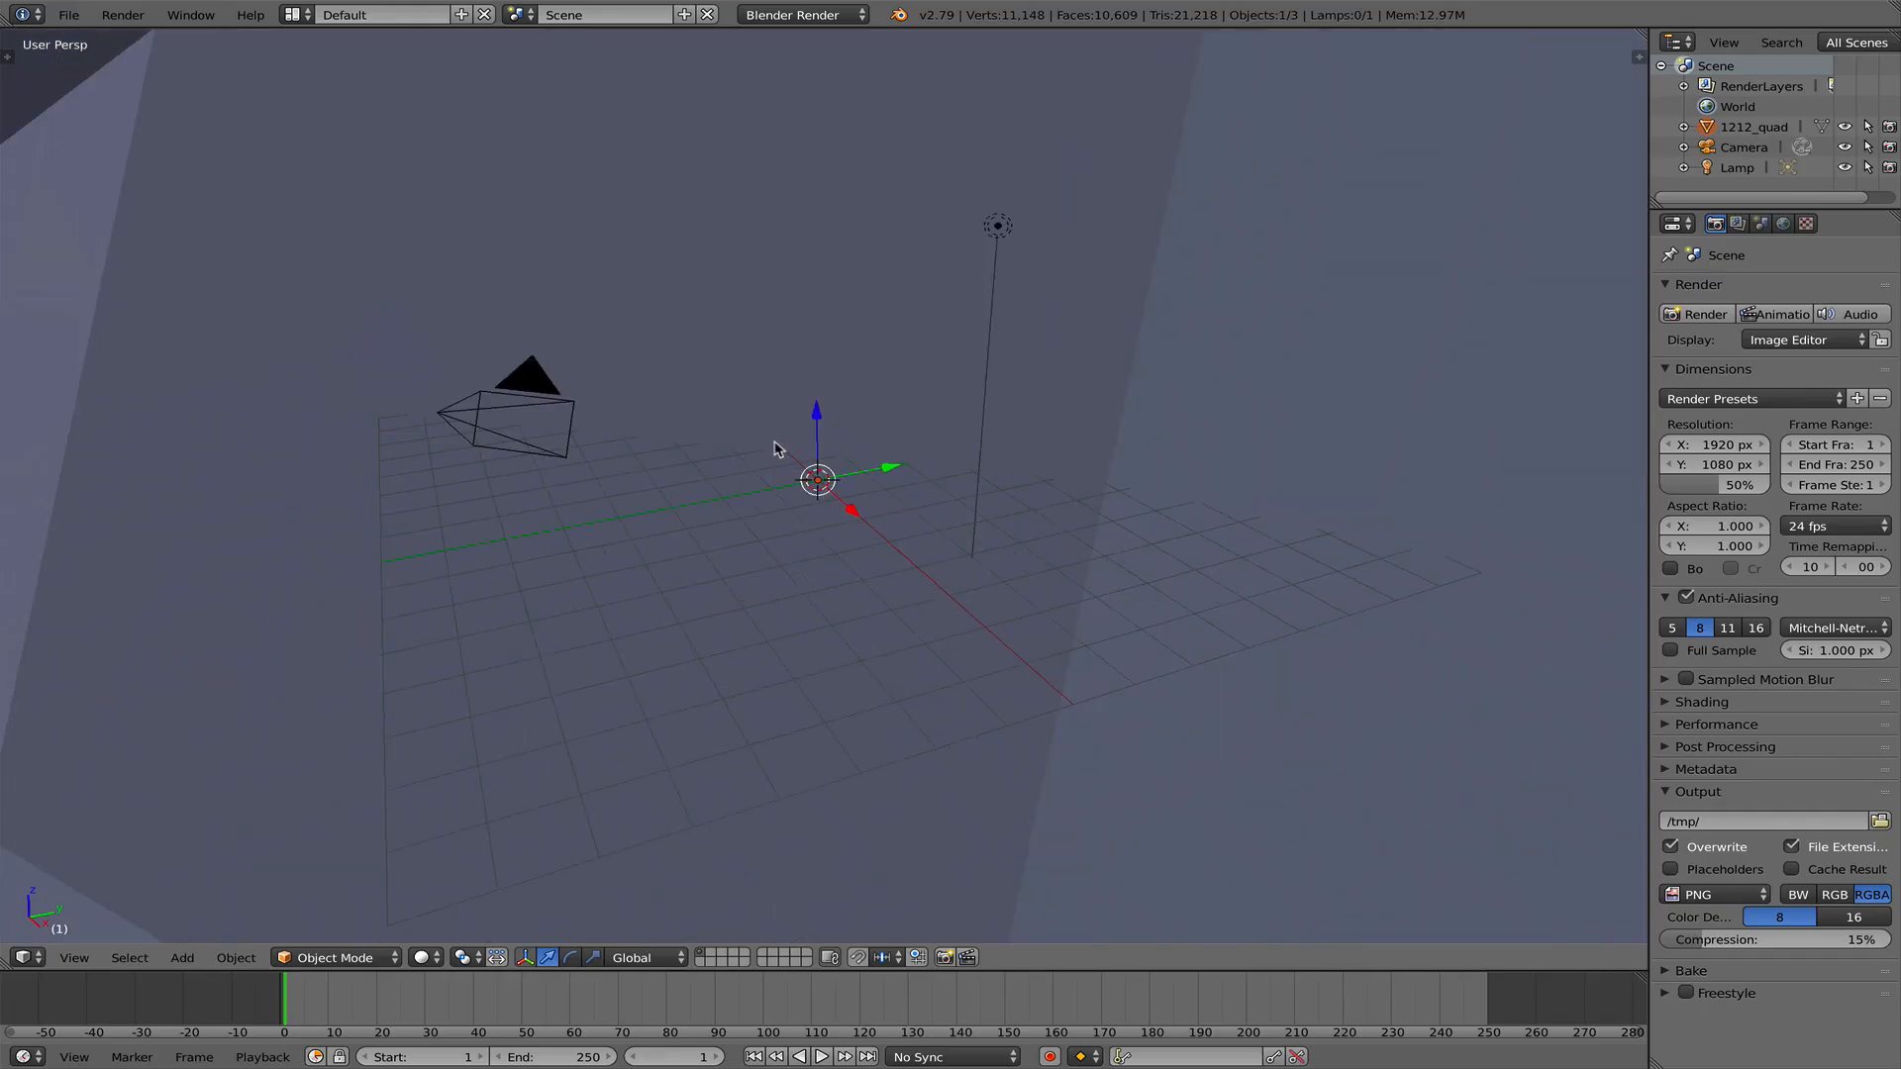
{"action": "key", "text": "q"}
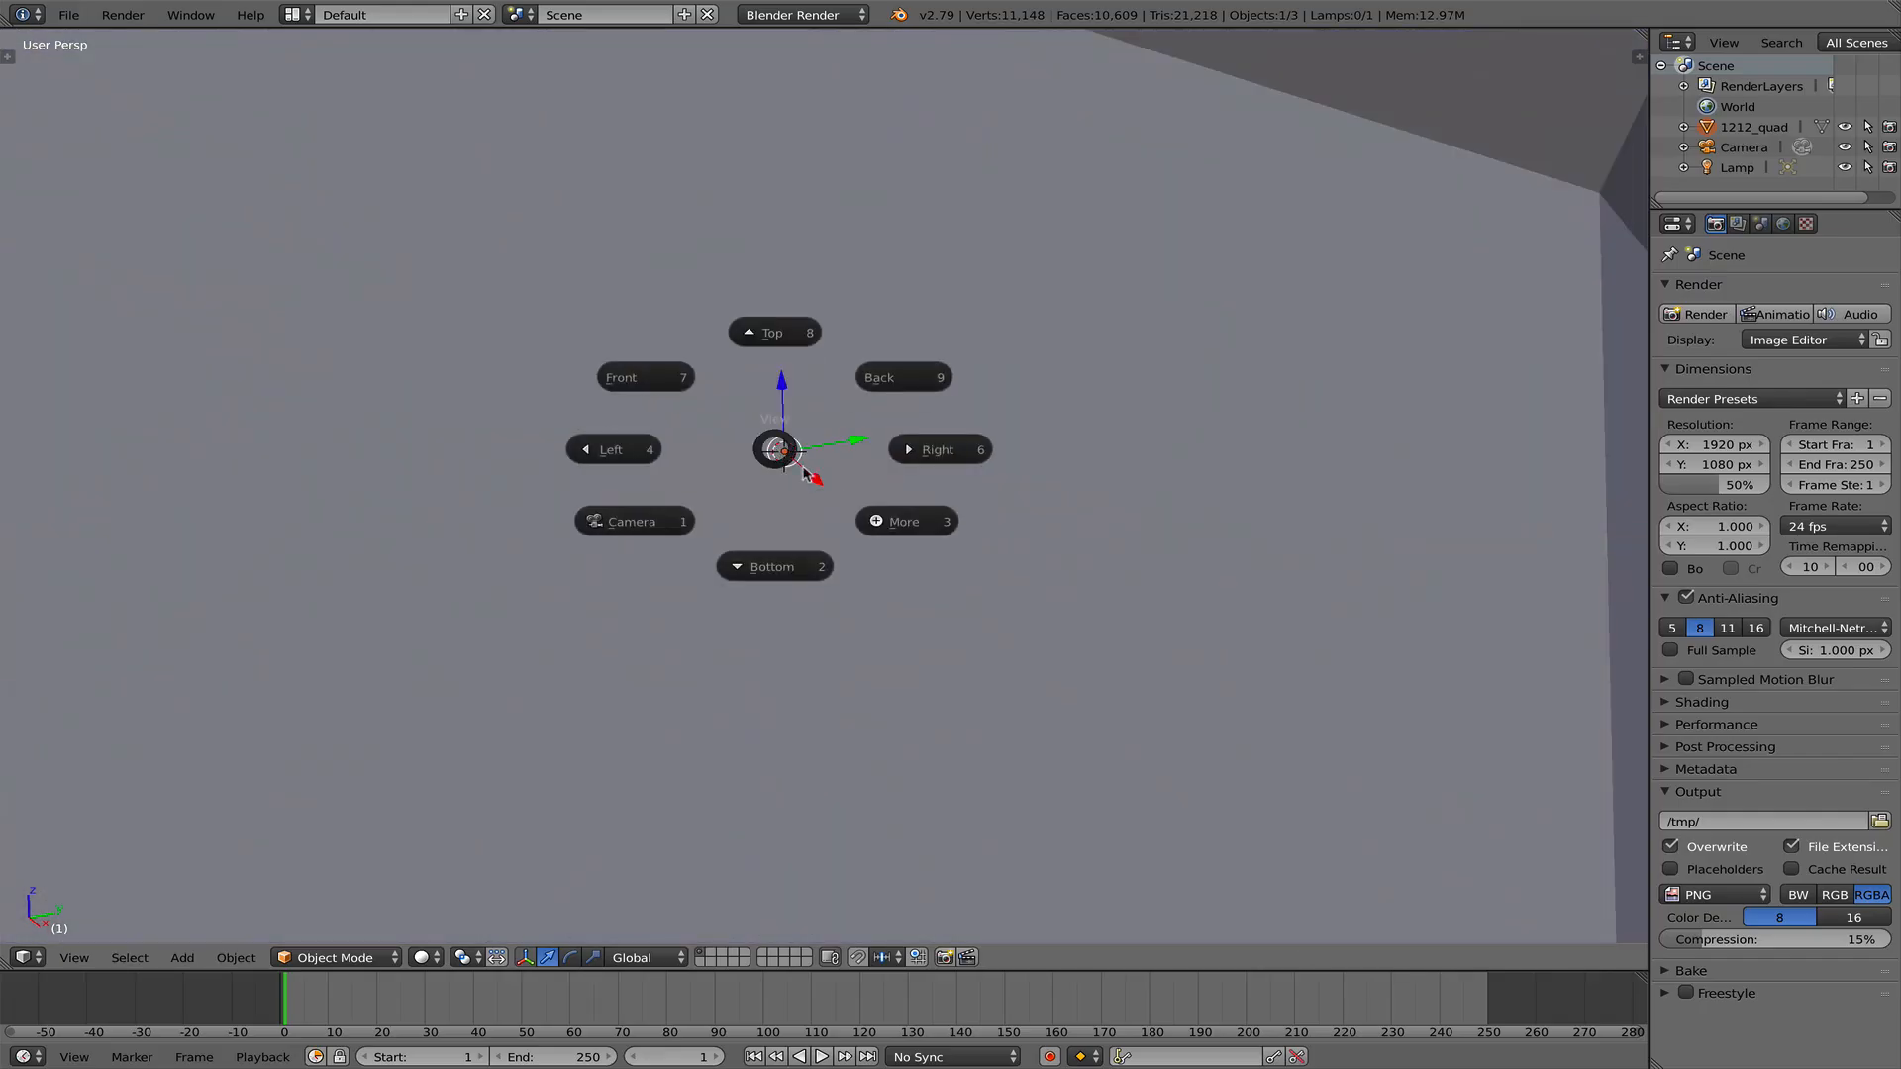
{"action": "left_click", "coordinate": [910, 525]}
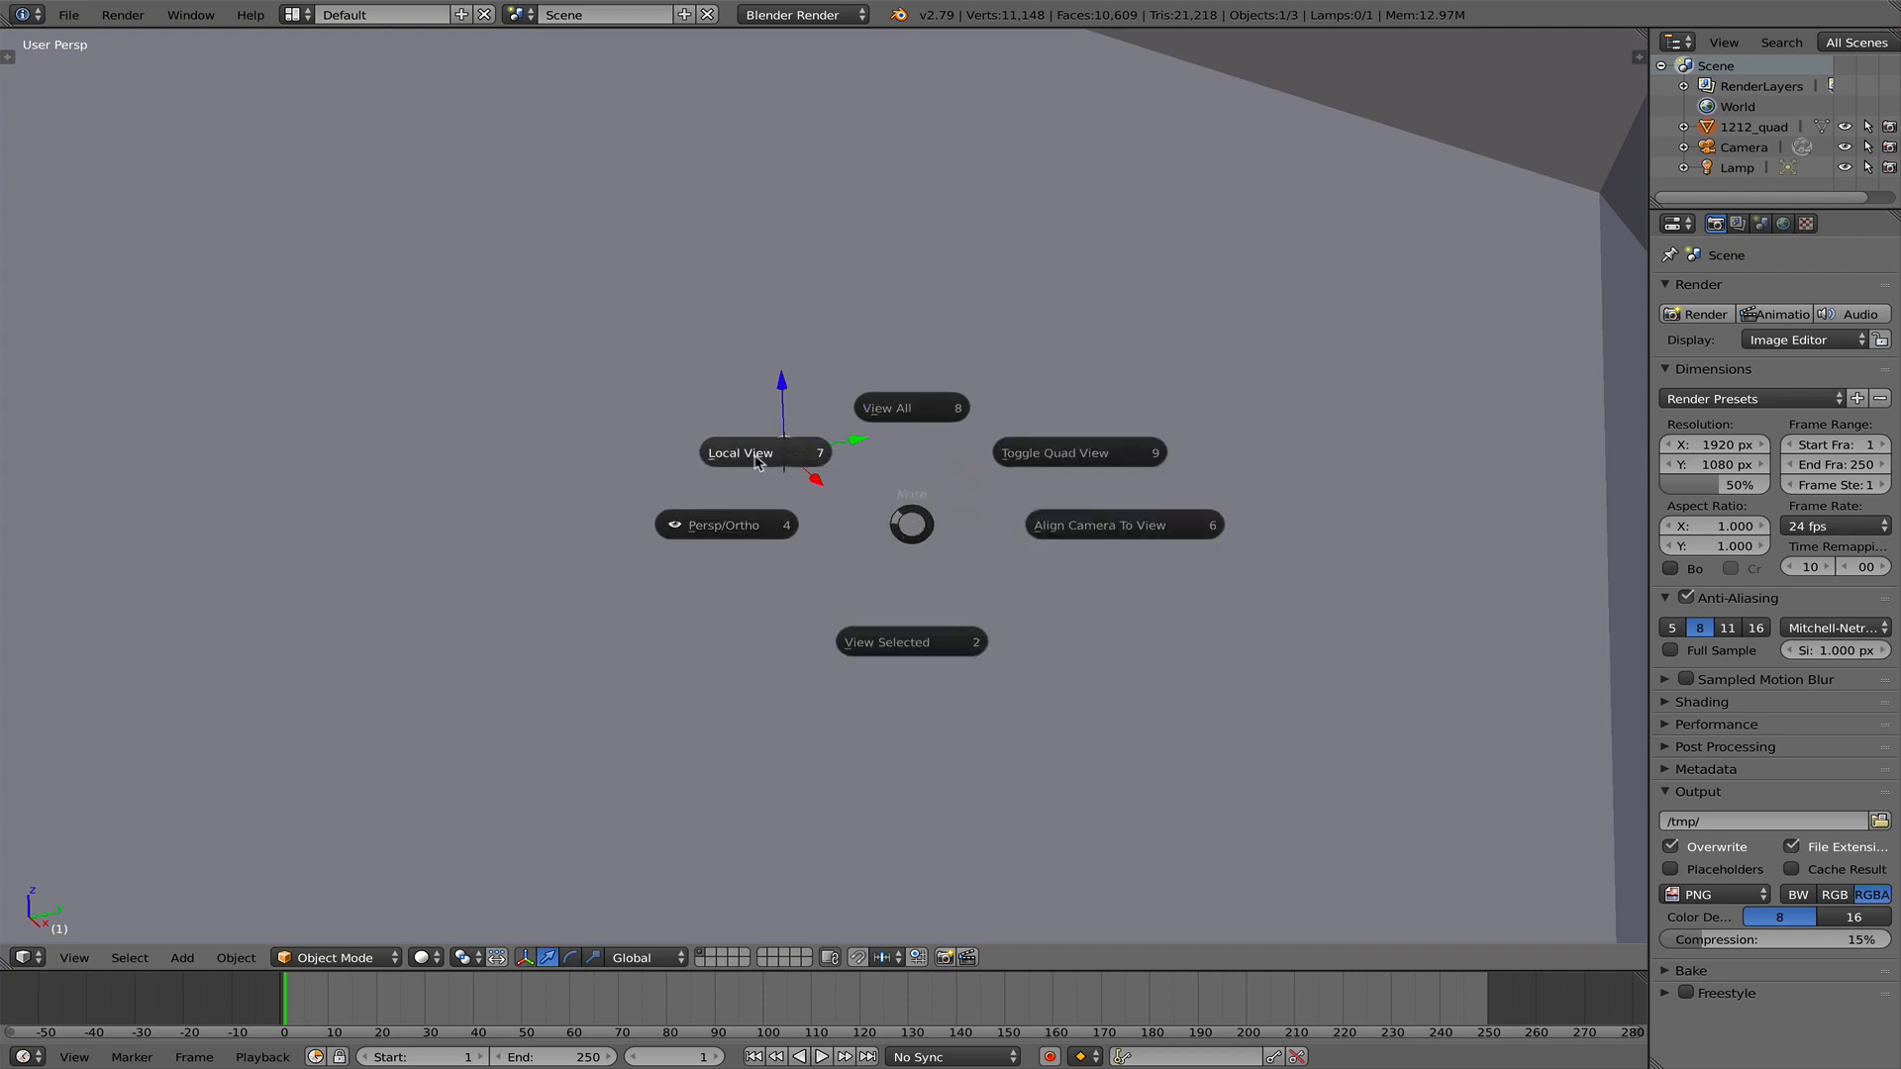
{"action": "left_click", "coordinate": [711, 526]}
{"action": "scroll", "coordinate": [717, 513], "scroll_direction": "down", "scroll_amount": 15}
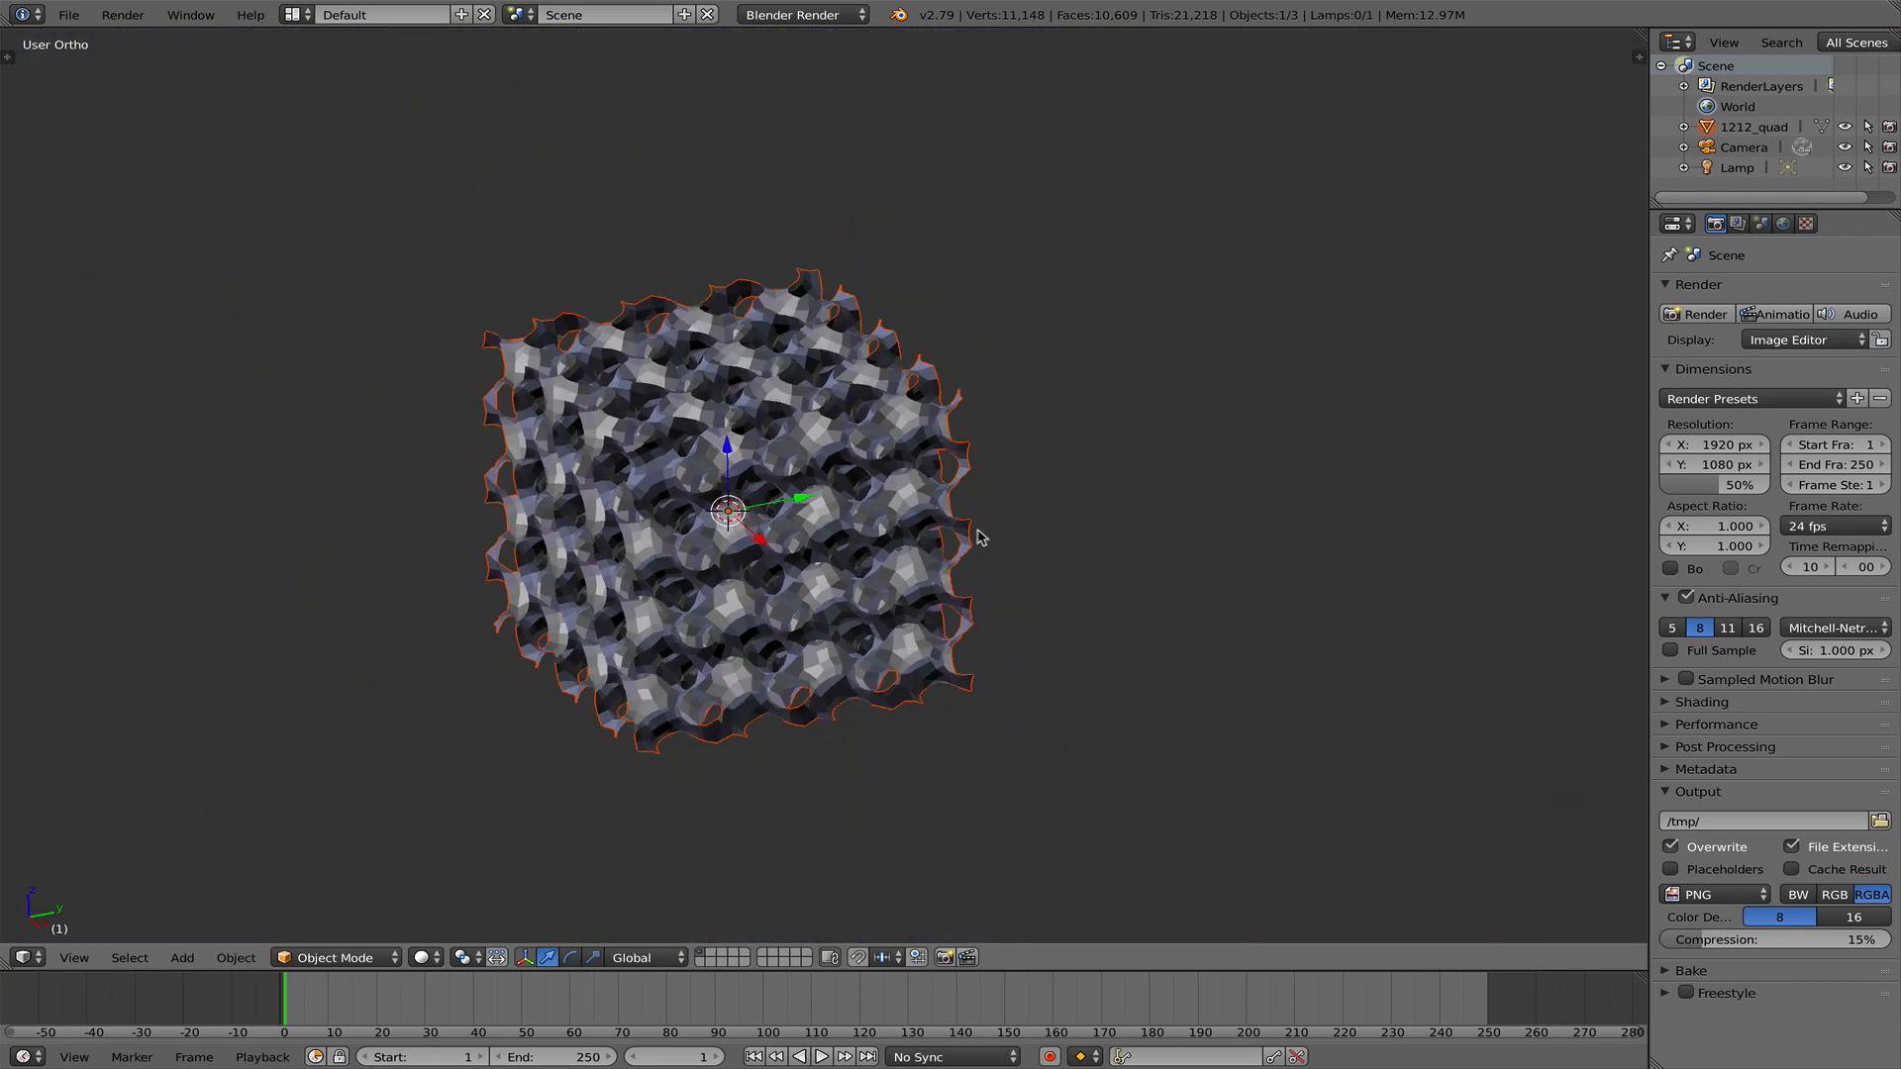
{"action": "key", "text": "a"}
{"action": "right_click", "coordinate": [892, 519]}
- Examine the faceted surface and open border edges of the gyroid mesh, both close up and as a whole block
{"action": "scroll", "coordinate": [958, 561], "scroll_direction": "up", "scroll_amount": 7}
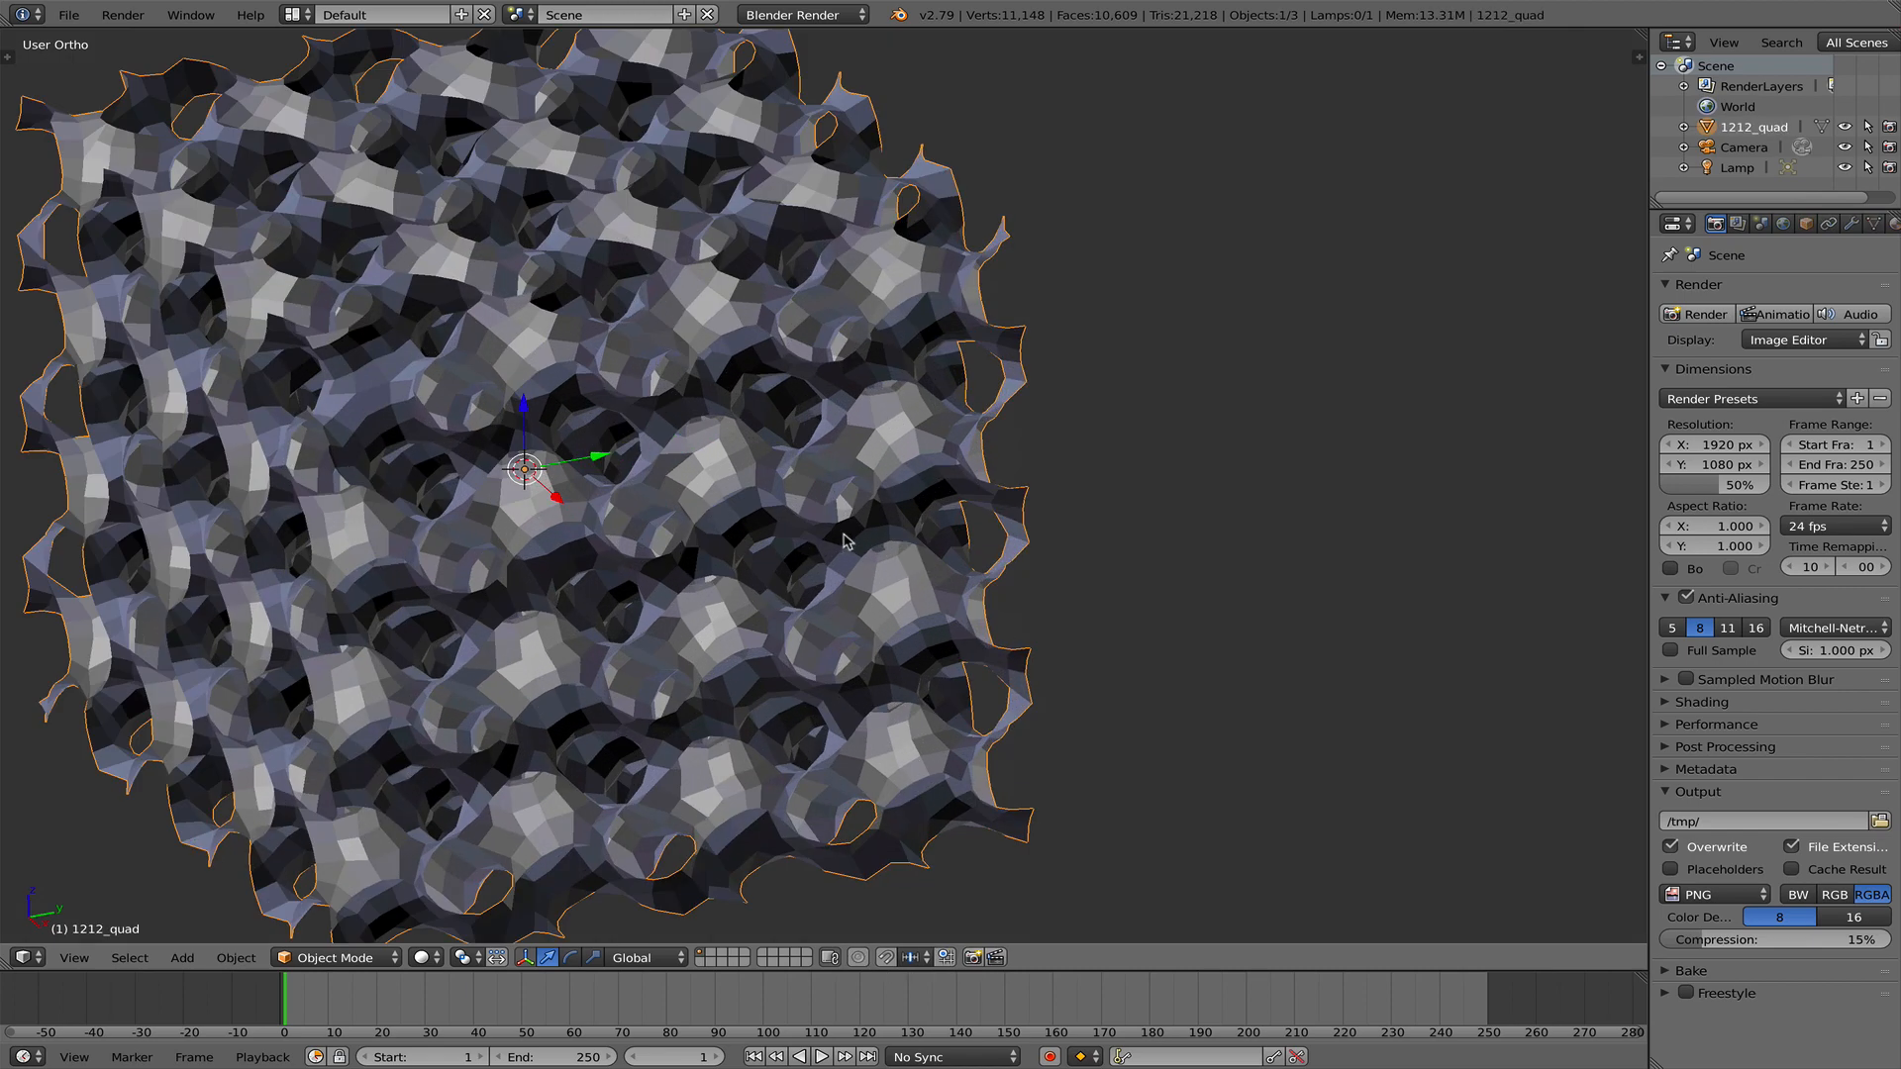
{"action": "scroll", "coordinate": [931, 544], "scroll_direction": "down", "scroll_amount": 6}
{"action": "scroll", "coordinate": [912, 529], "scroll_direction": "up", "scroll_amount": 1}
{"action": "middle_click_drag", "start_coordinate": [912, 523], "coordinate": [948, 507], "text": "shift"}
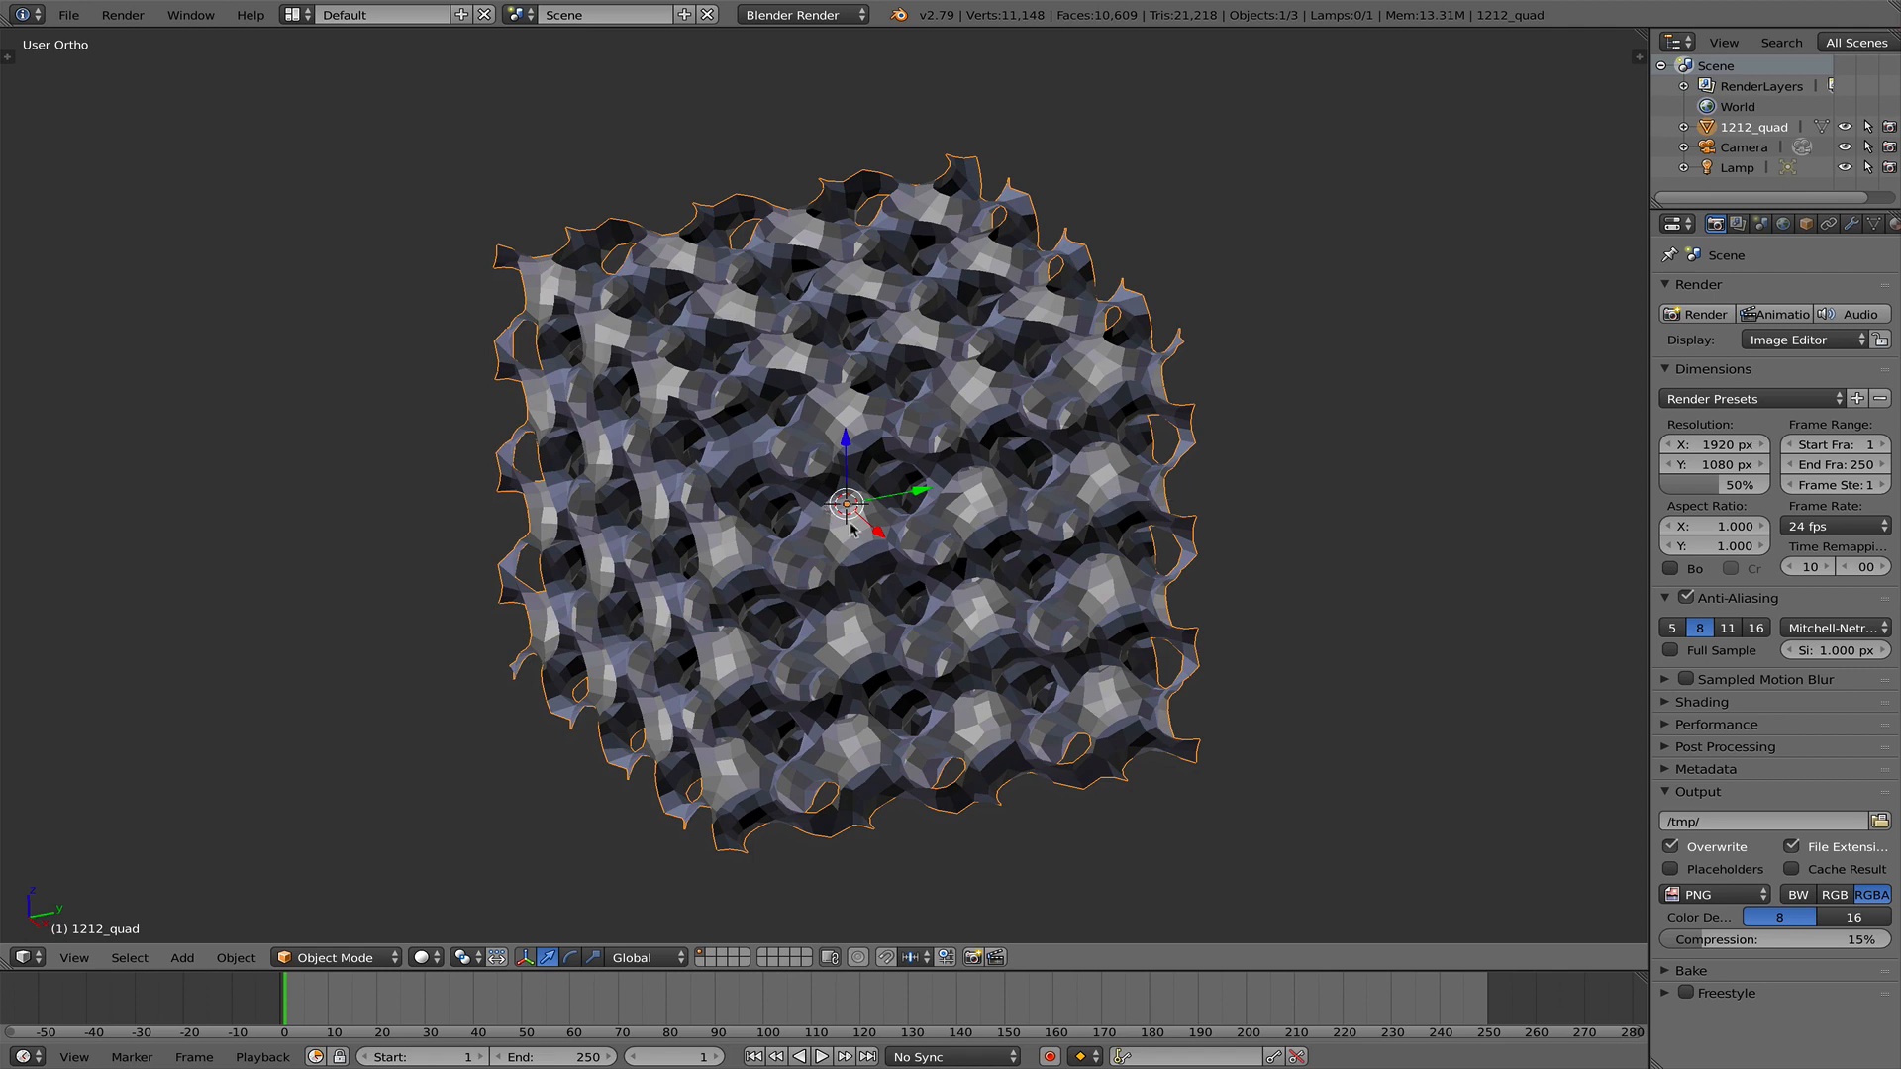
{"action": "scroll", "coordinate": [1025, 391], "scroll_direction": "up", "scroll_amount": 7}
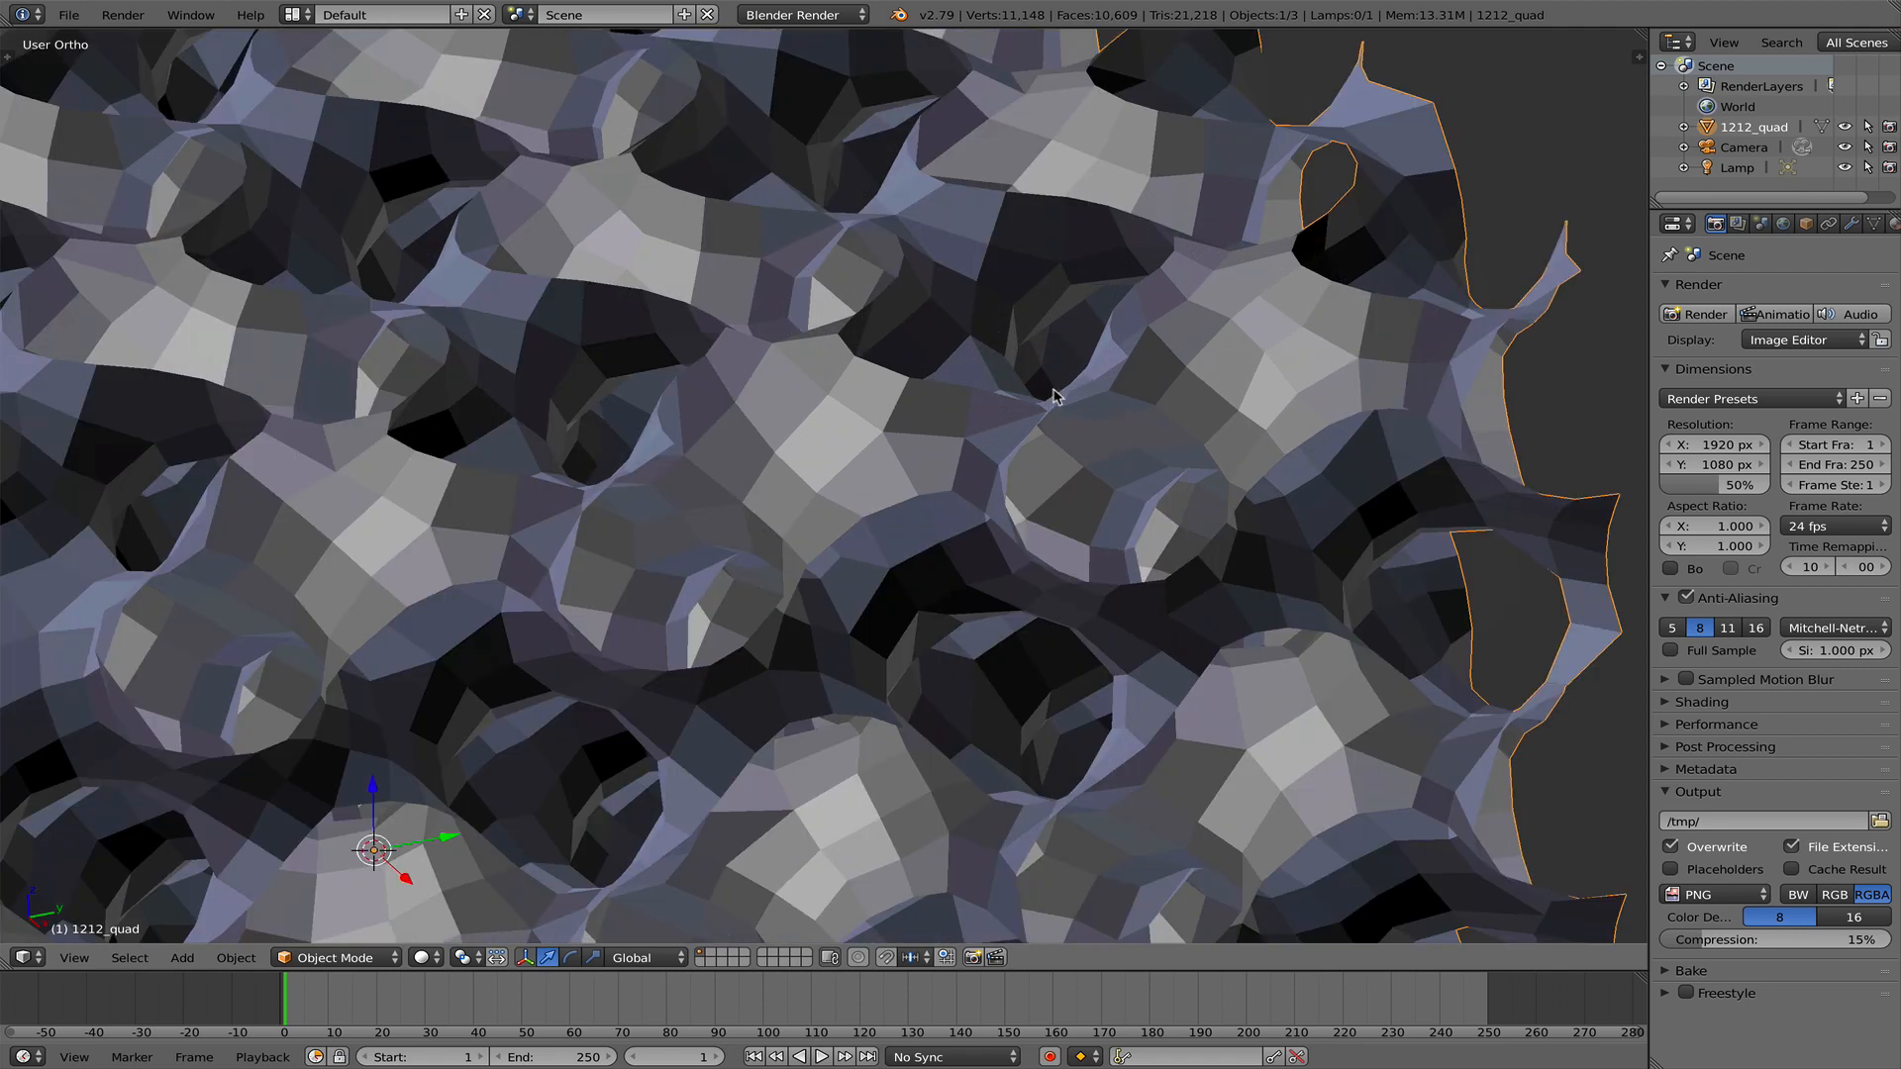
{"action": "mouse_move", "coordinate": [1171, 462]}
{"action": "middle_mouse_down"}
{"action": "mouse_move", "coordinate": [1189, 522]}
{"action": "mouse_move", "coordinate": [1078, 556]}
{"action": "mouse_move", "coordinate": [1169, 497]}
{"action": "mouse_move", "coordinate": [1154, 484]}
{"action": "middle_mouse_up"}
{"action": "scroll", "coordinate": [1064, 514], "scroll_direction": "down", "scroll_amount": 3}
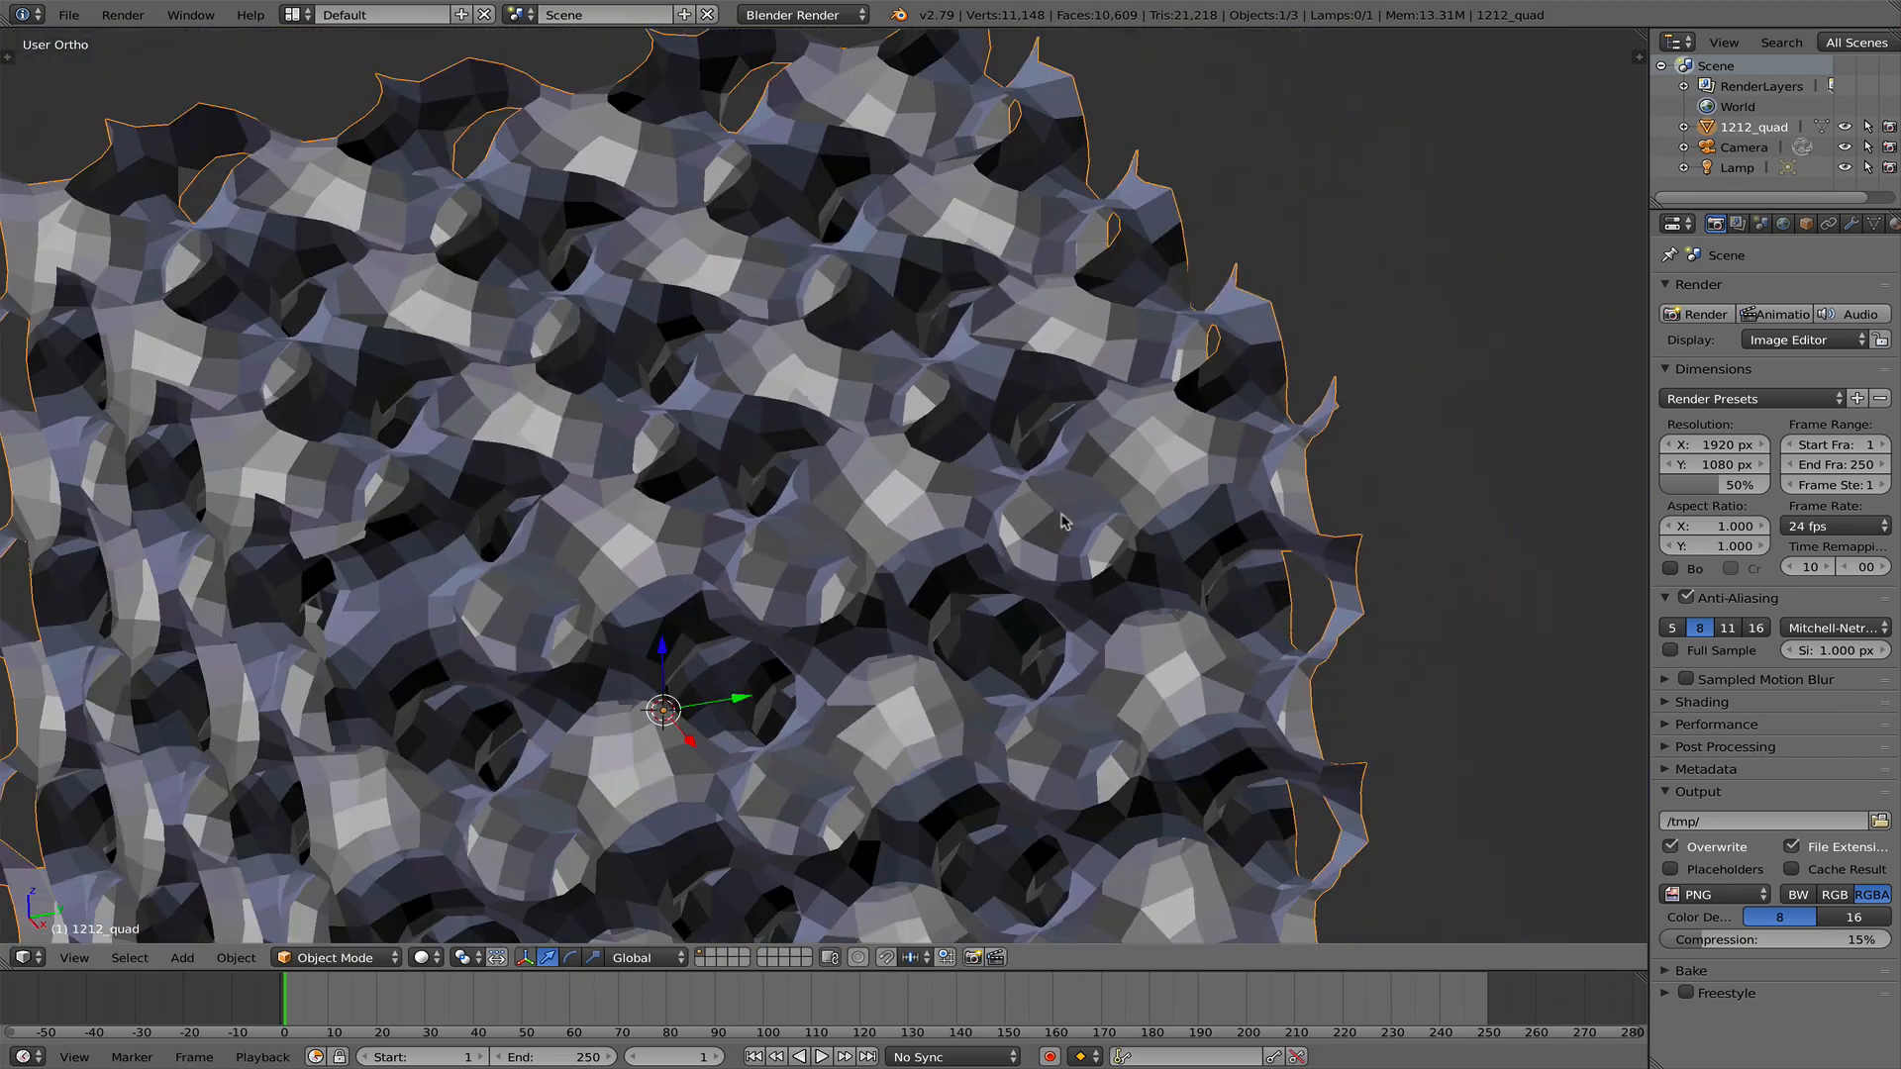
{"action": "scroll", "coordinate": [1047, 521], "scroll_direction": "up", "scroll_amount": 1}
{"action": "scroll", "coordinate": [1048, 534], "scroll_direction": "down", "scroll_amount": 4}
{"action": "scroll", "coordinate": [1035, 525], "scroll_direction": "up", "scroll_amount": 2}
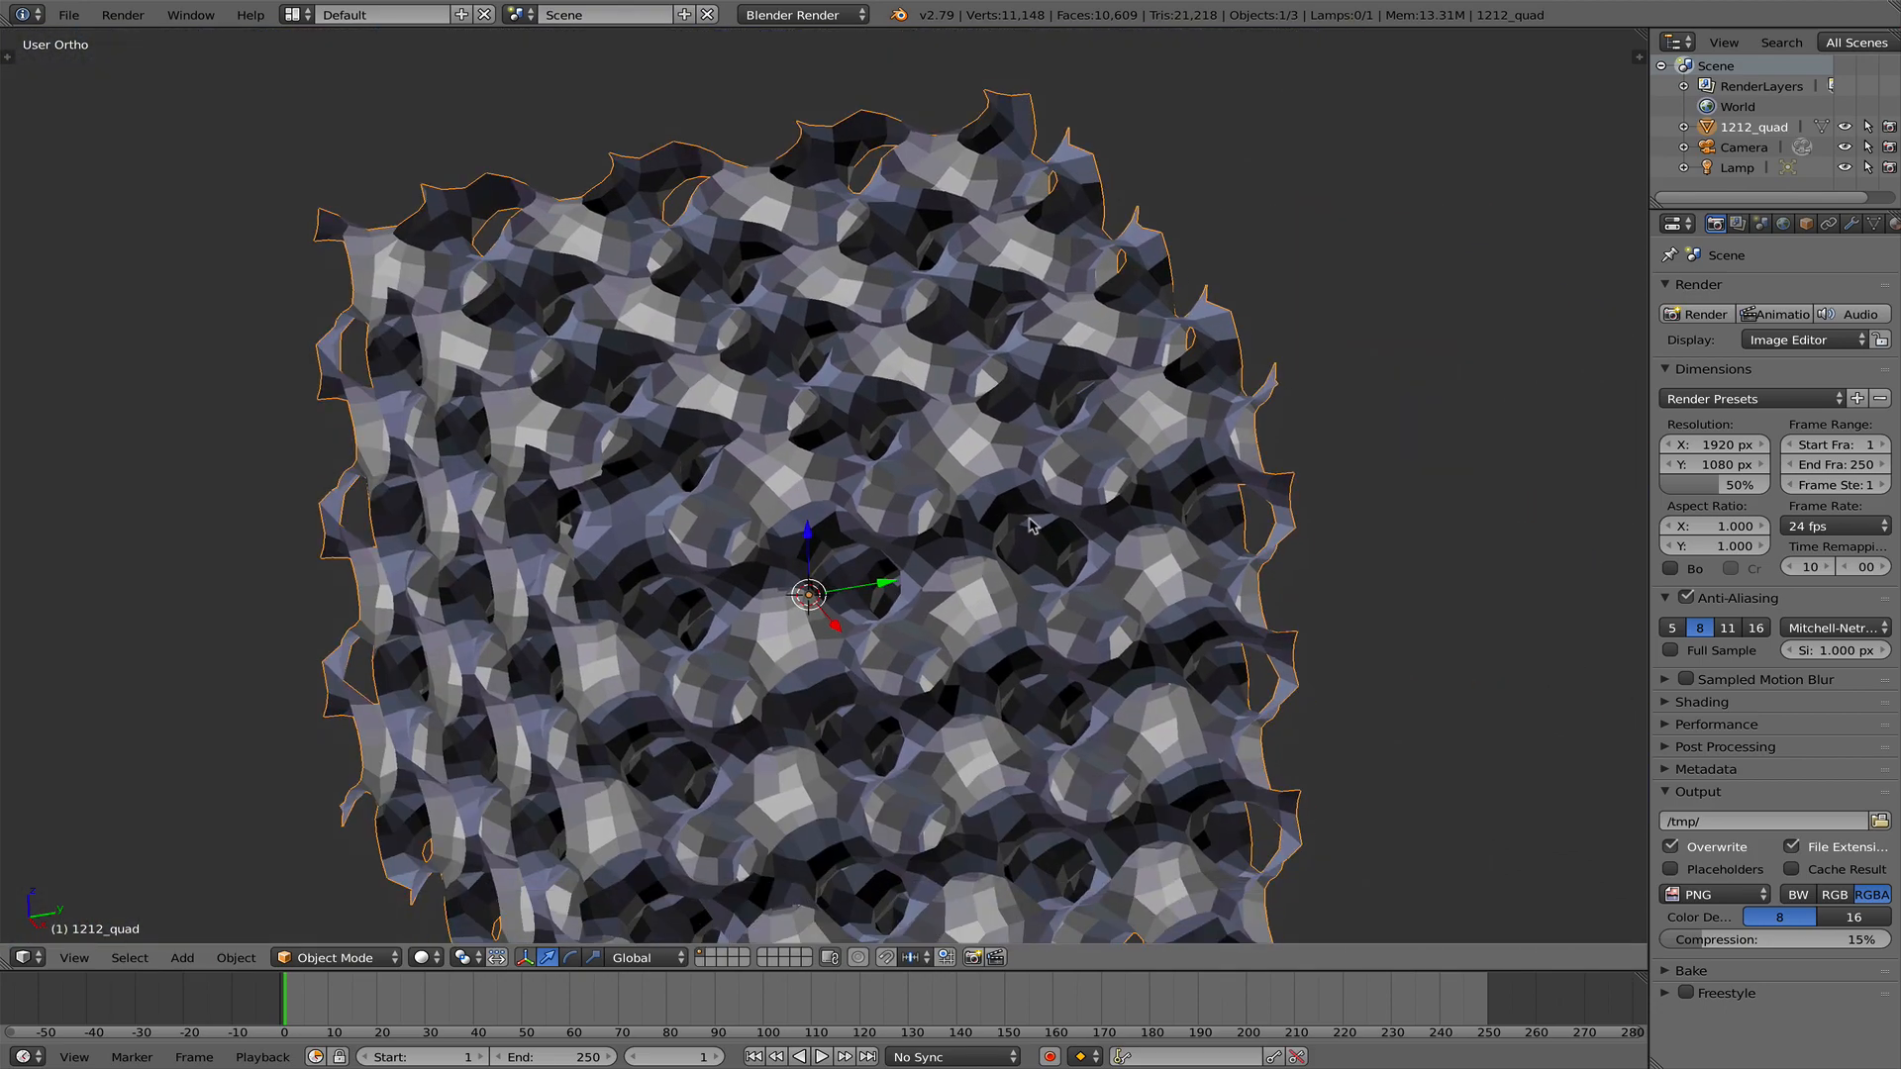
{"action": "scroll", "coordinate": [1033, 500], "scroll_direction": "up", "scroll_amount": 8}
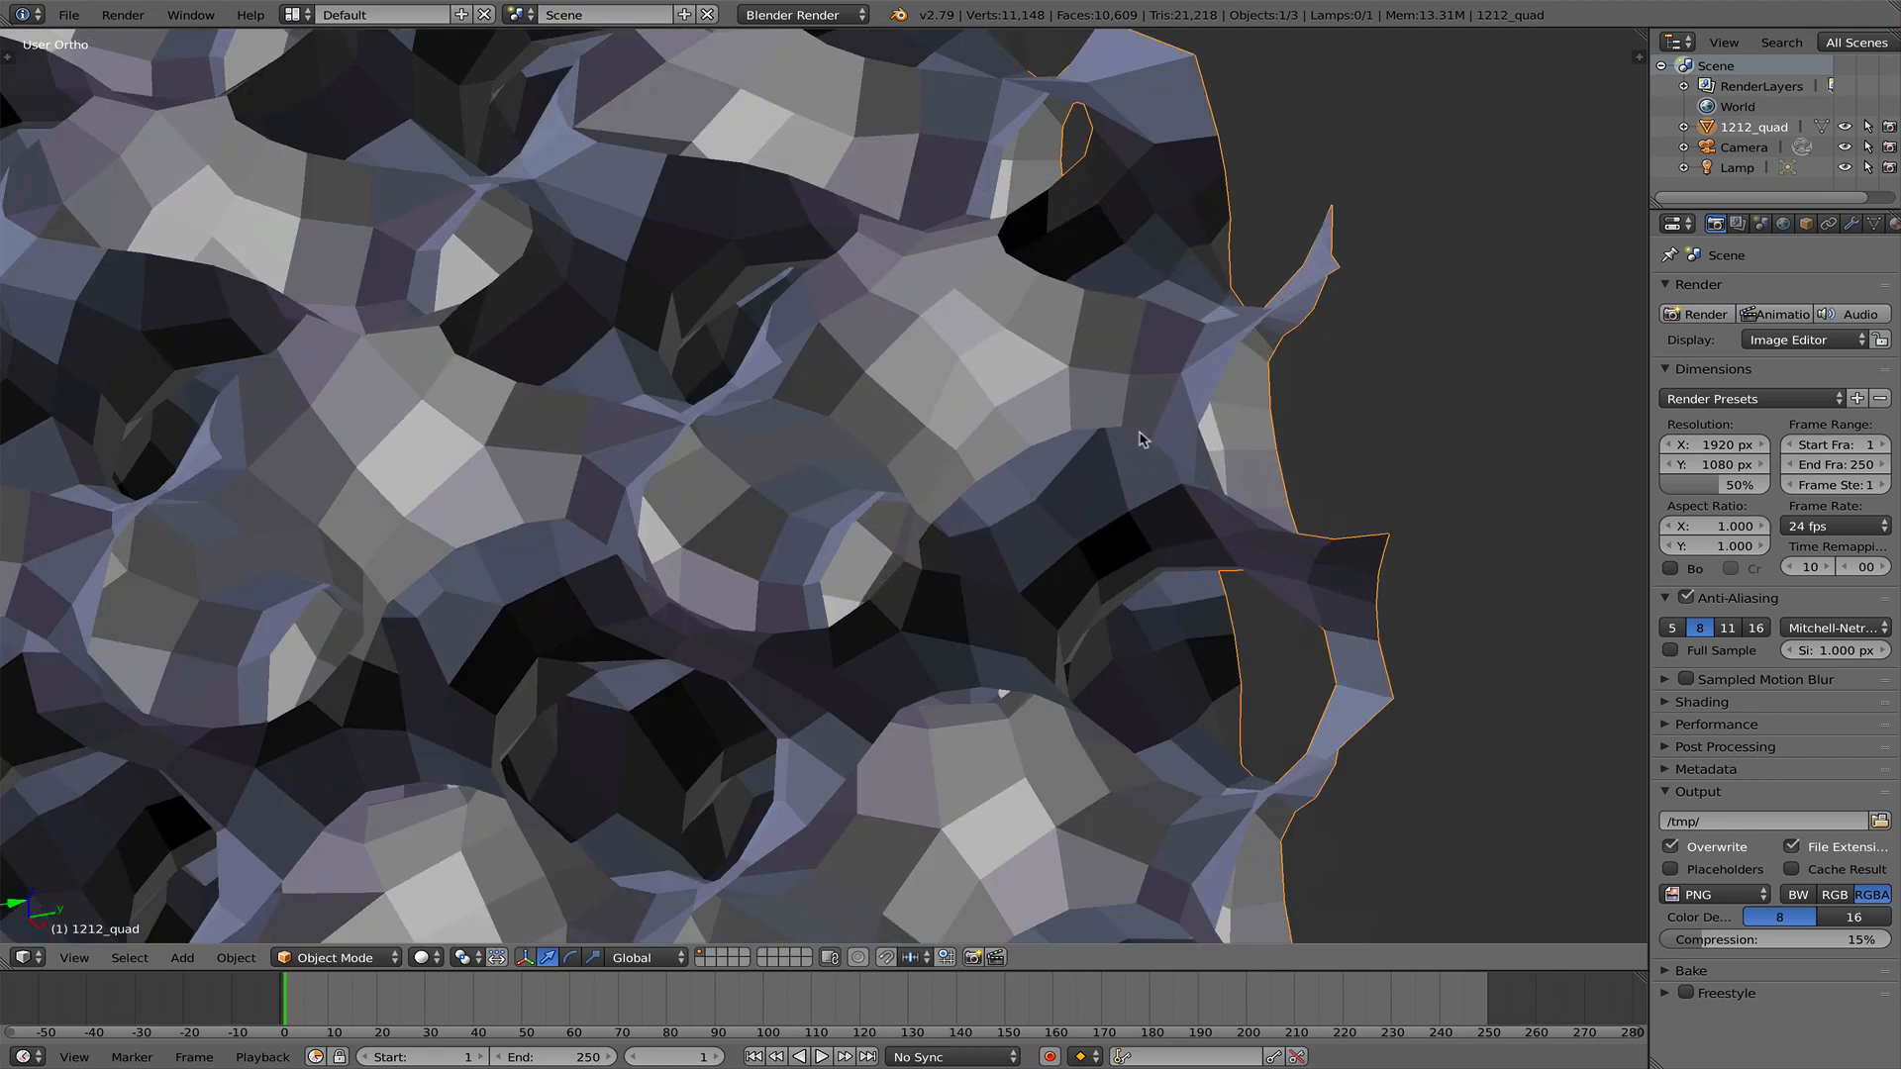
- Check the gyroid's face layout in Edit Mode, return to Object Mode and view the block from several angles
{"action": "middle_click_drag", "start_coordinate": [1148, 427], "coordinate": [1001, 459]}
{"action": "key", "text": "Tab"}
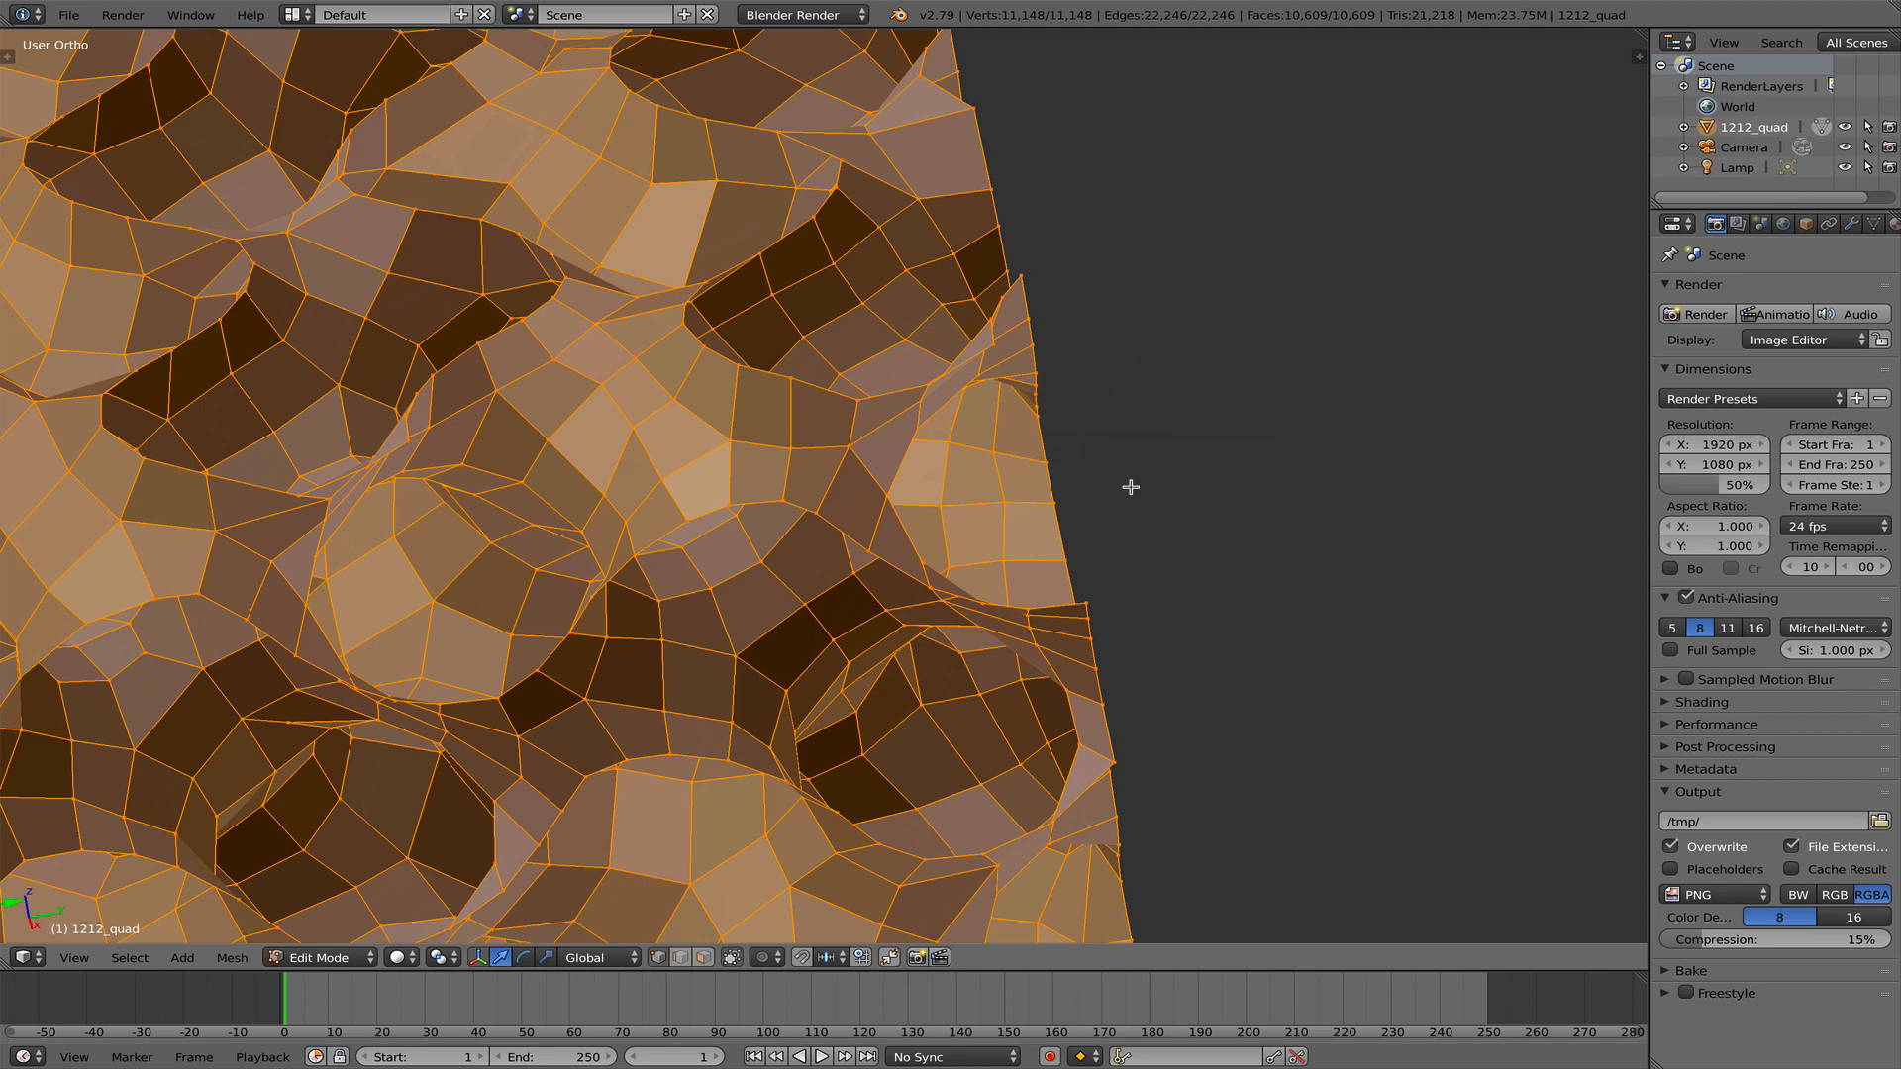
{"action": "key", "text": "Tab"}
{"action": "middle_click_drag", "start_coordinate": [1158, 501], "coordinate": [1190, 540]}
{"action": "key", "text": "q"}
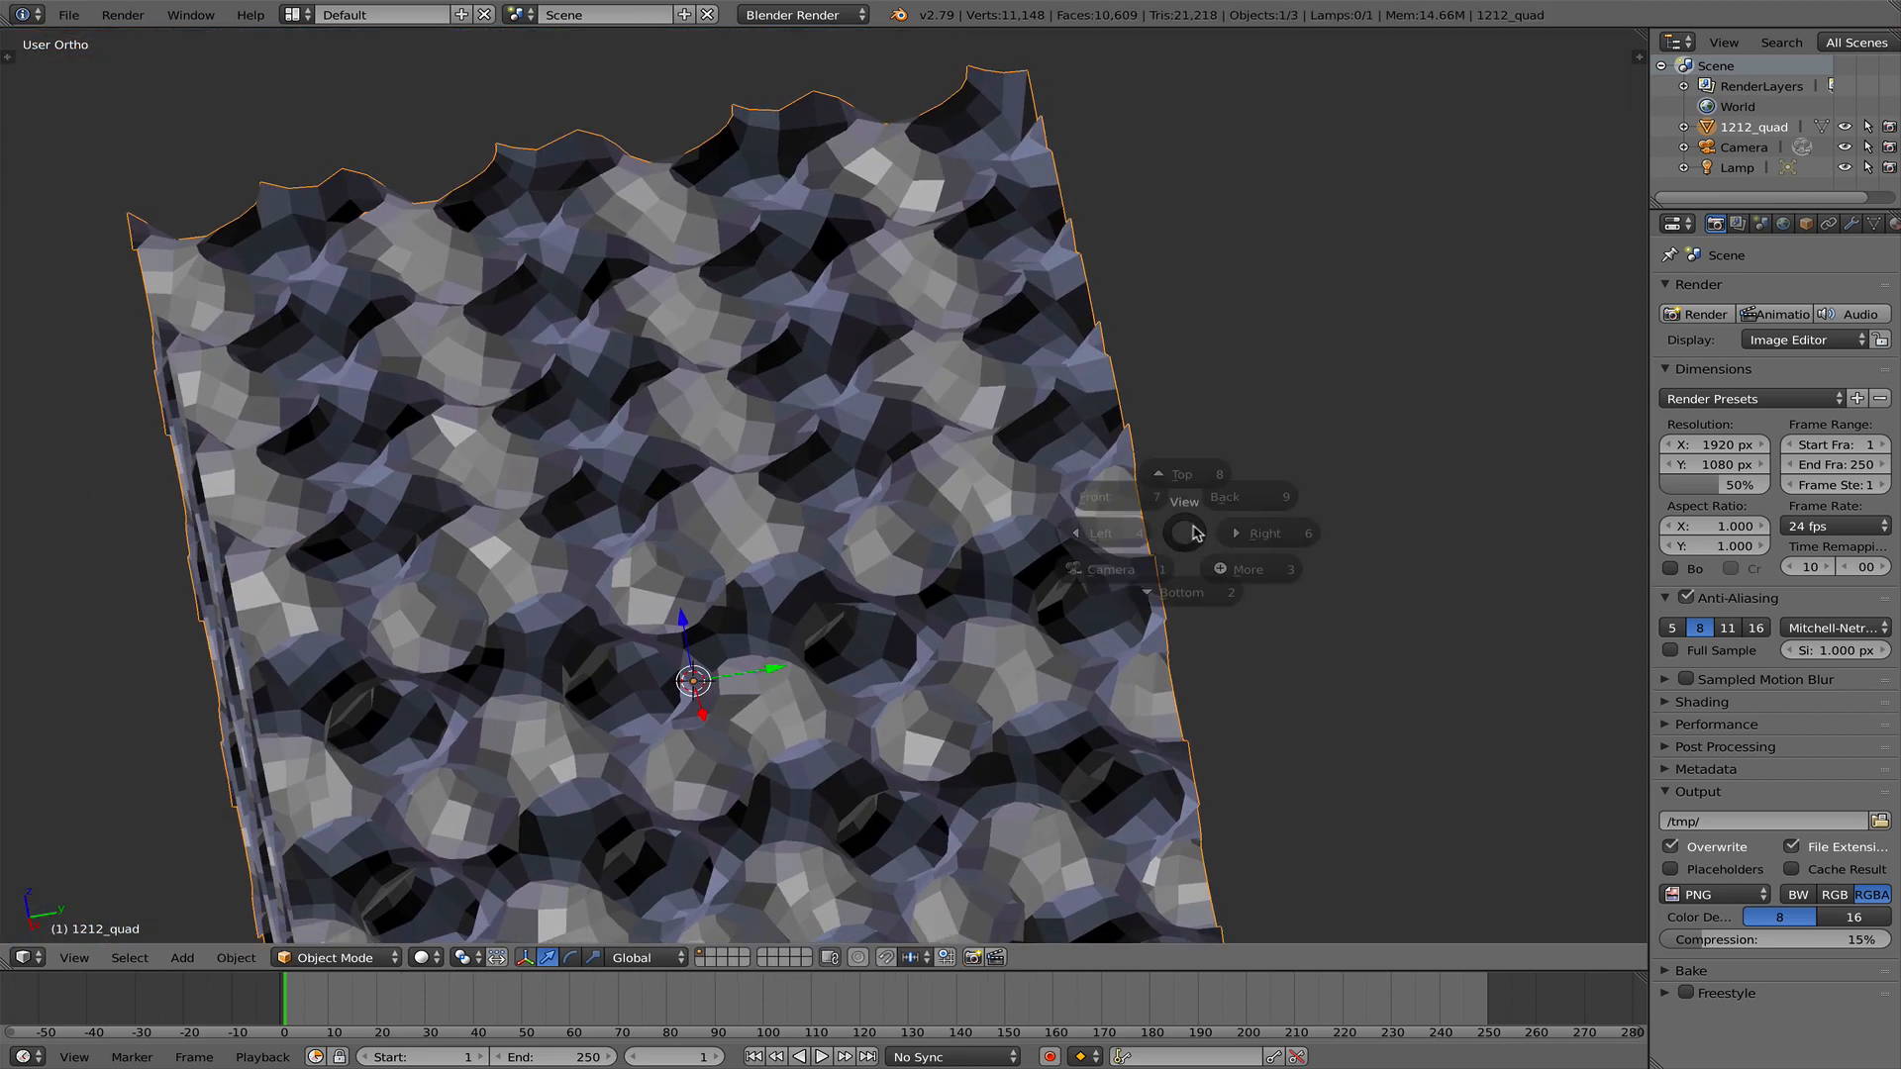
{"action": "key", "text": "q"}
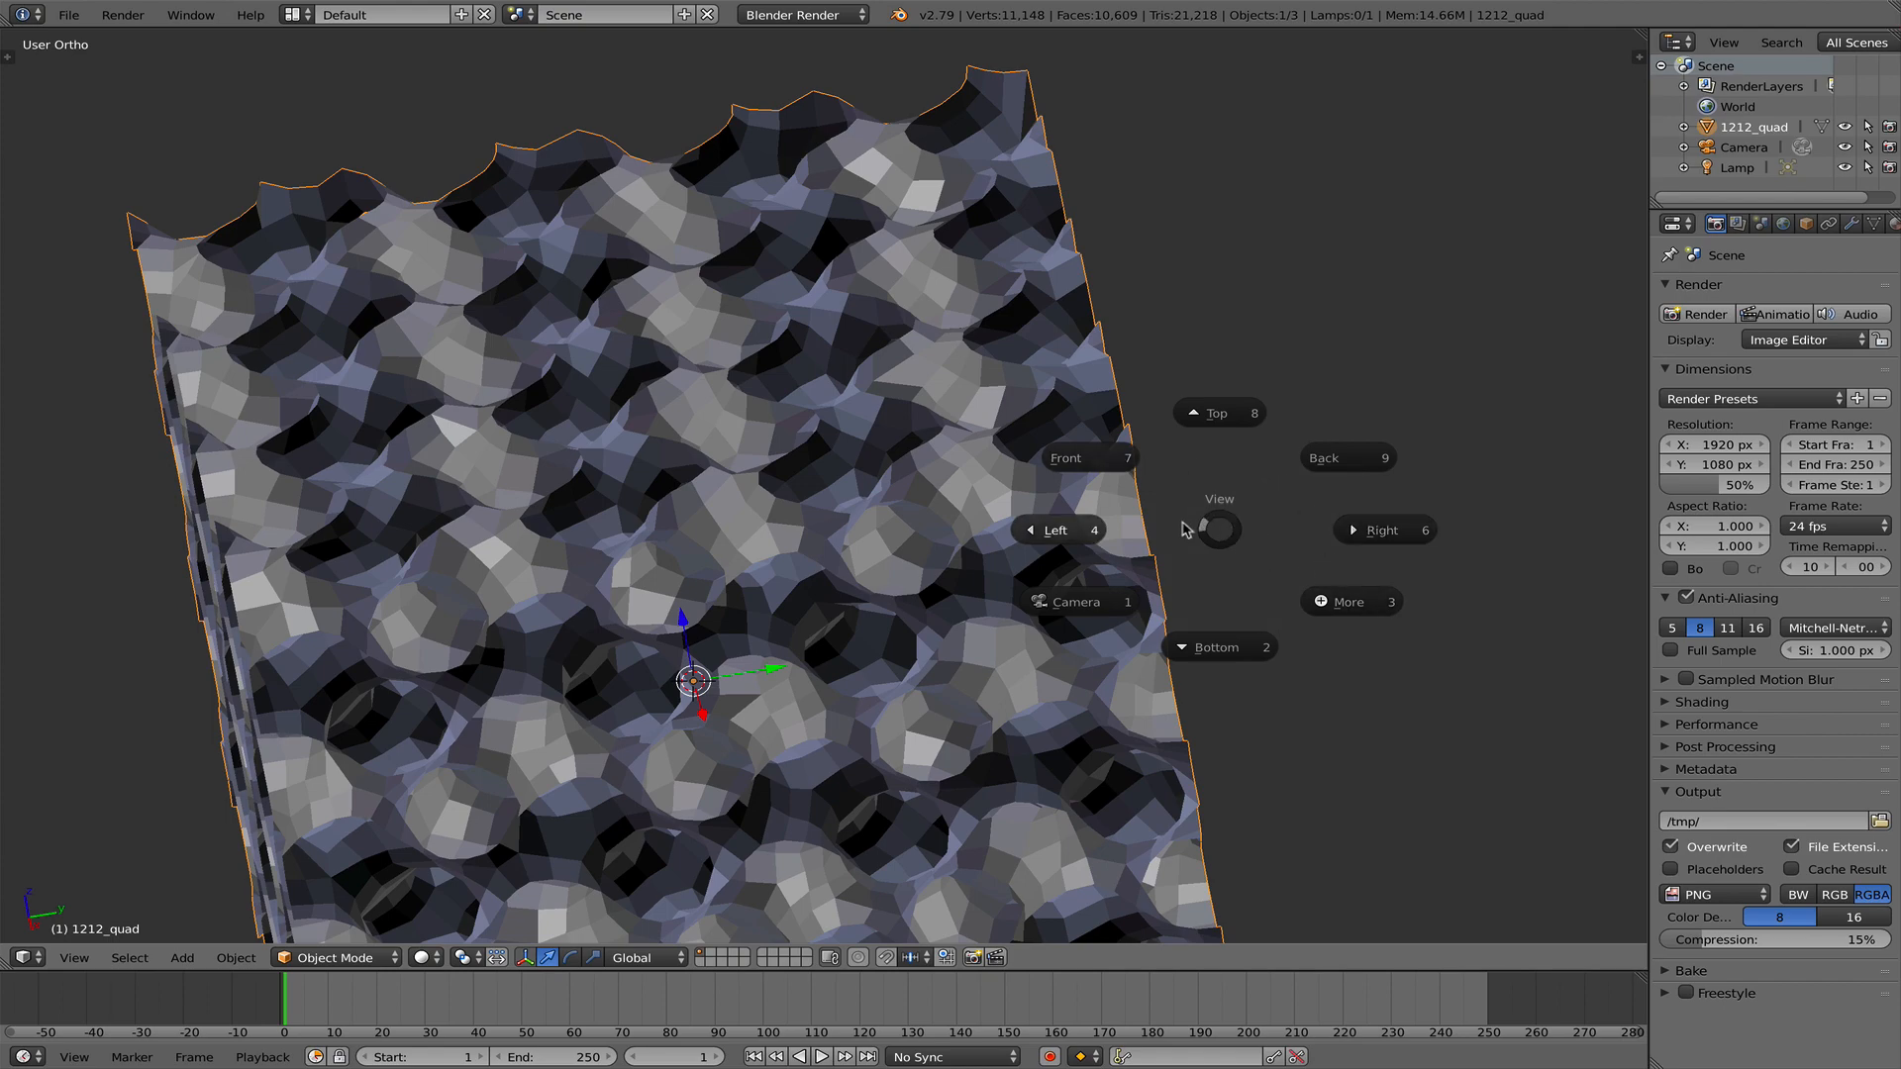
{"action": "middle_click_drag", "start_coordinate": [1185, 530], "coordinate": [1185, 505]}
{"action": "middle_click_drag", "start_coordinate": [1193, 574], "coordinate": [787, 525]}
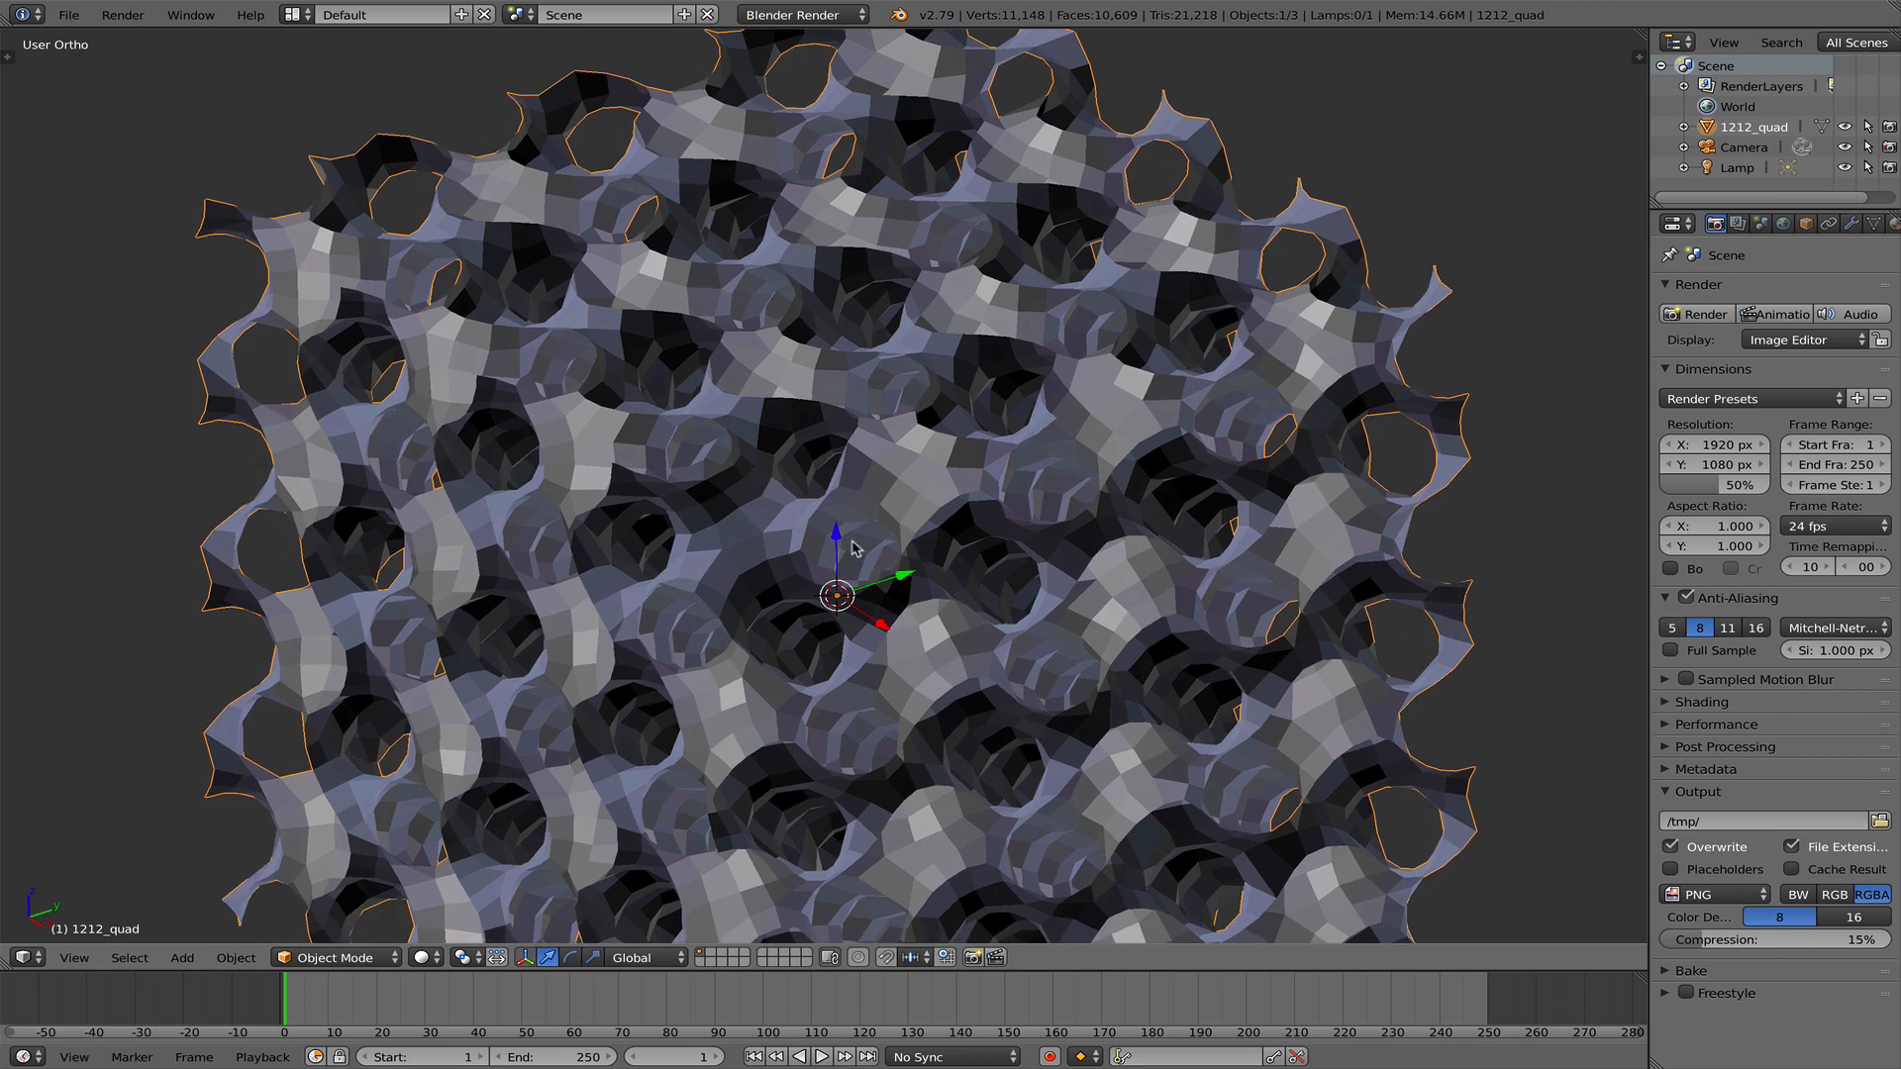
{"action": "scroll", "coordinate": [774, 557], "scroll_direction": "down", "scroll_amount": 1}
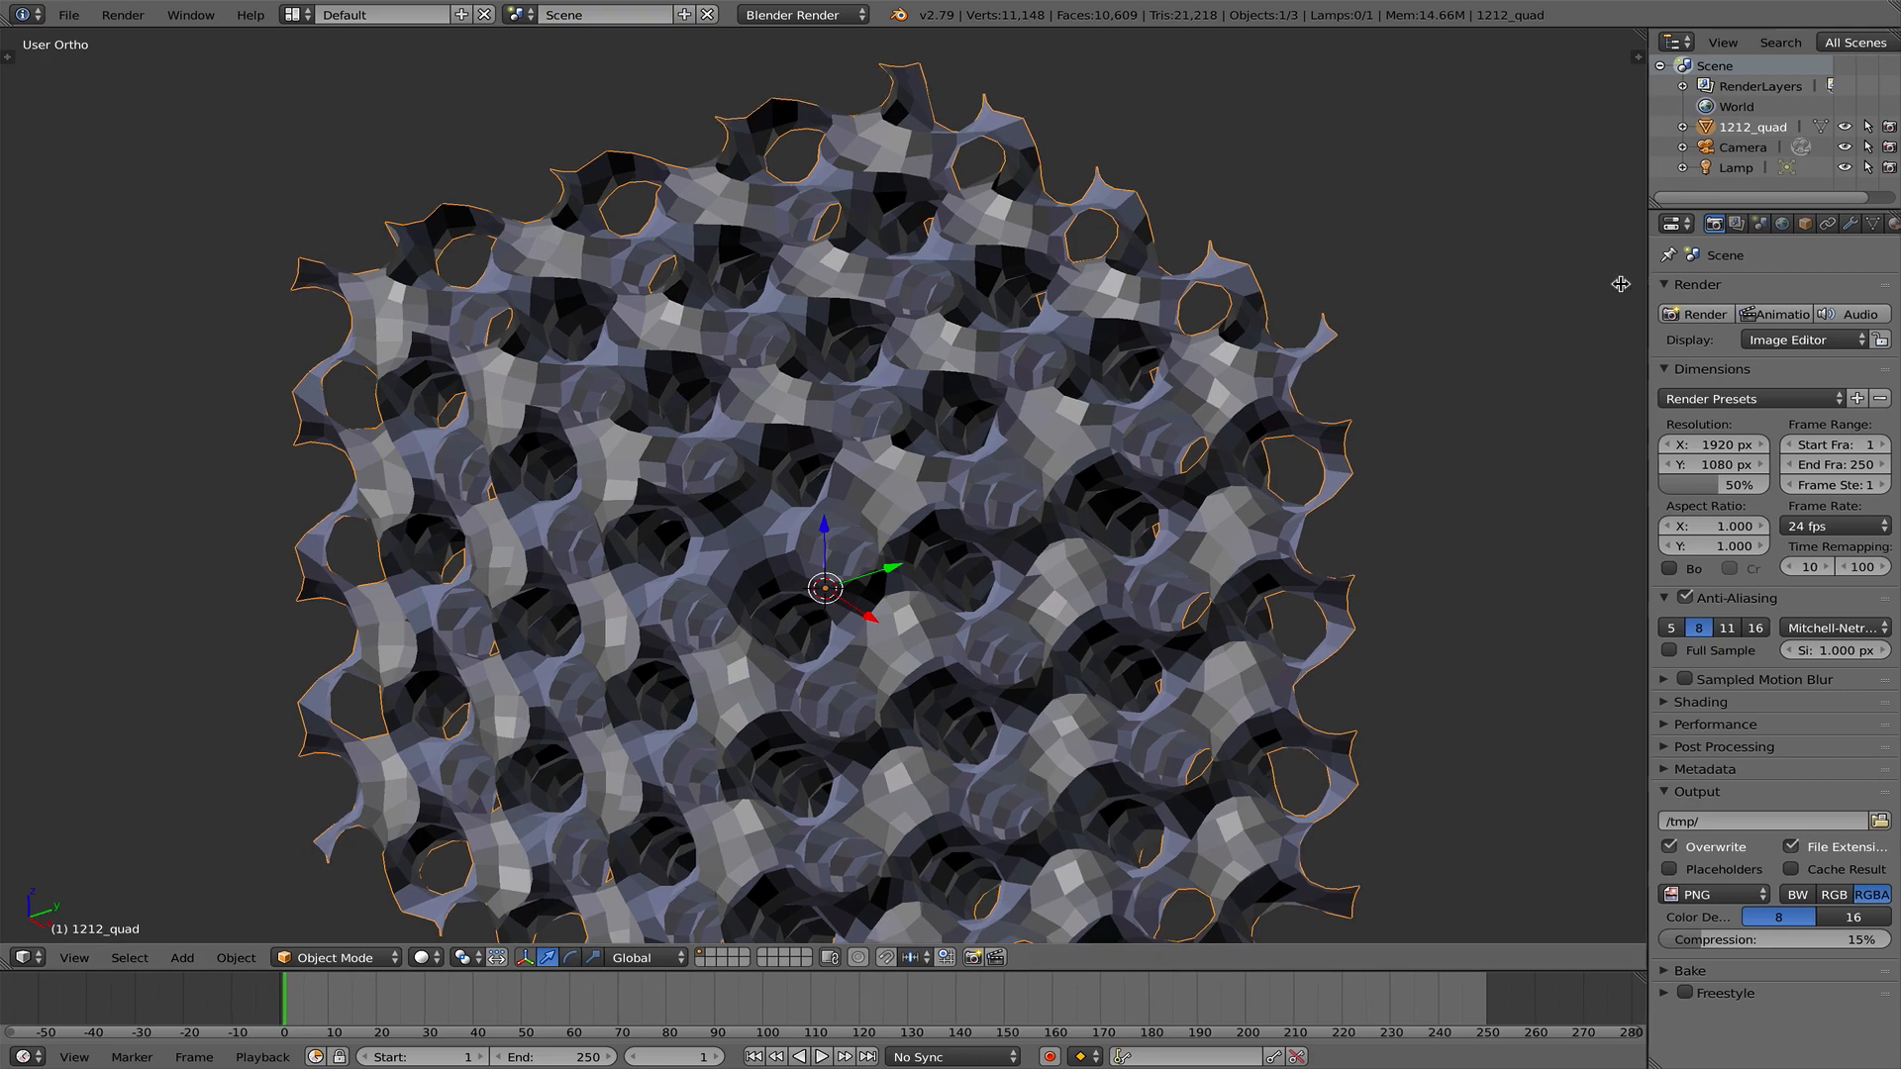
- Widen the properties area, enable the Wire display option for the gyroid object and inspect its faces near the border
{"action": "left_click_drag", "start_coordinate": [1653, 285], "coordinate": [1542, 295]}
{"action": "left_click", "coordinate": [1700, 224]}
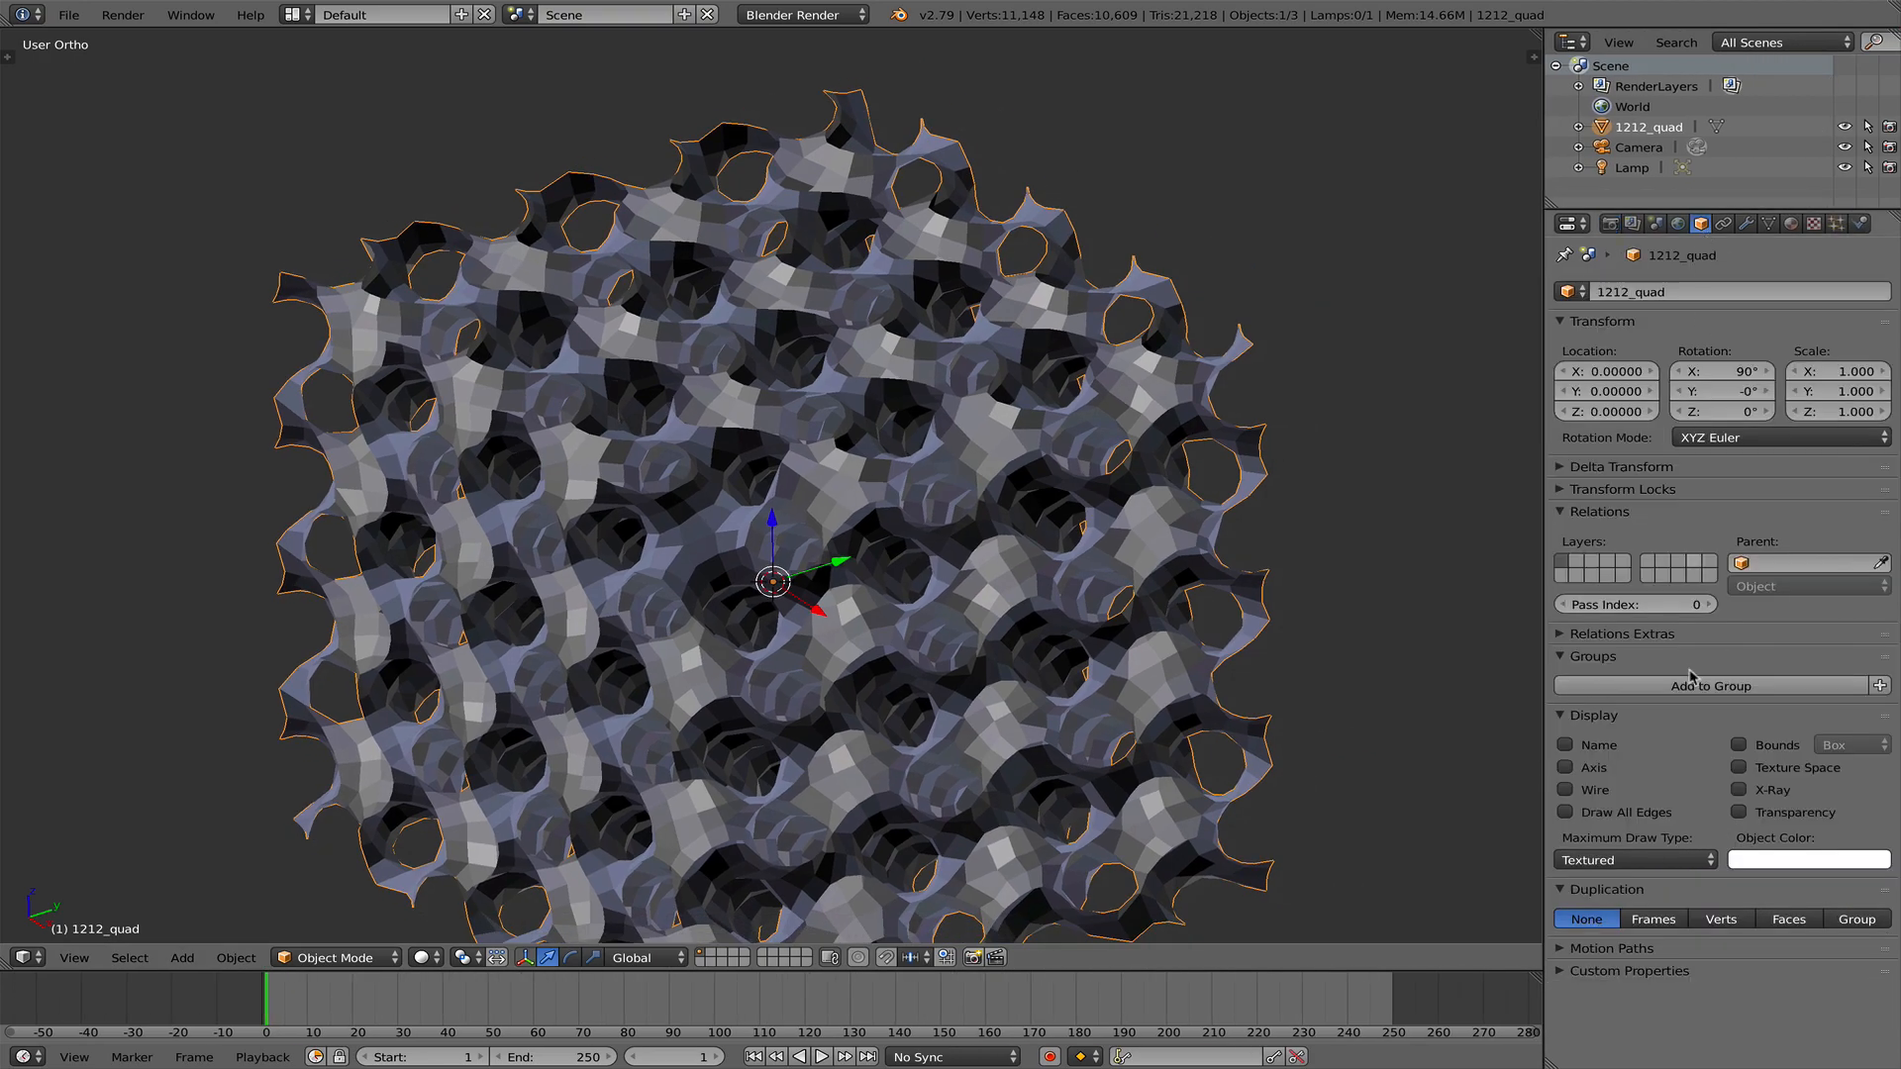
{"action": "left_click", "coordinate": [1566, 789]}
{"action": "scroll", "coordinate": [1089, 465], "scroll_direction": "up", "scroll_amount": 8}
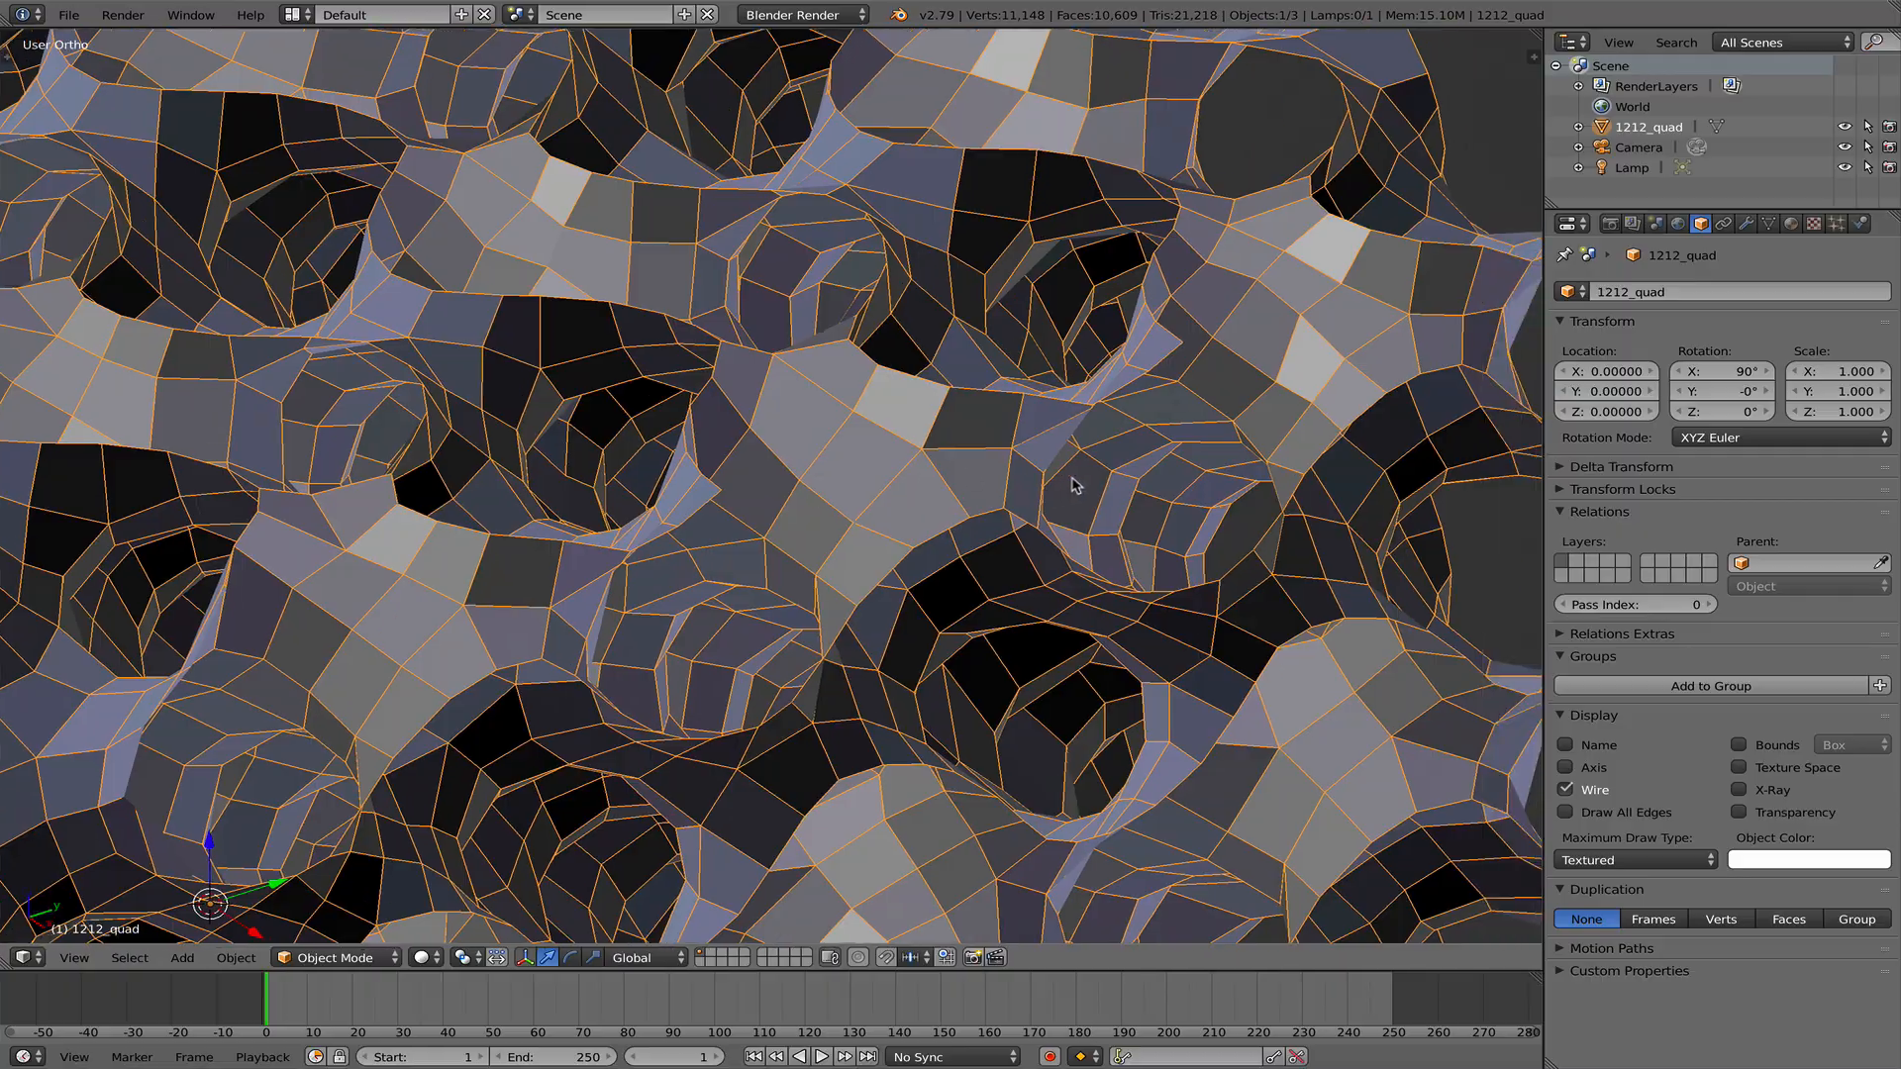
{"action": "middle_click_drag", "start_coordinate": [1105, 484], "coordinate": [912, 519]}
{"action": "scroll", "coordinate": [868, 507], "scroll_direction": "up", "scroll_amount": 4}
{"action": "scroll", "coordinate": [903, 542], "scroll_direction": "down", "scroll_amount": 6}
{"action": "middle_click_drag", "start_coordinate": [1035, 537], "coordinate": [1053, 573], "text": "shift"}
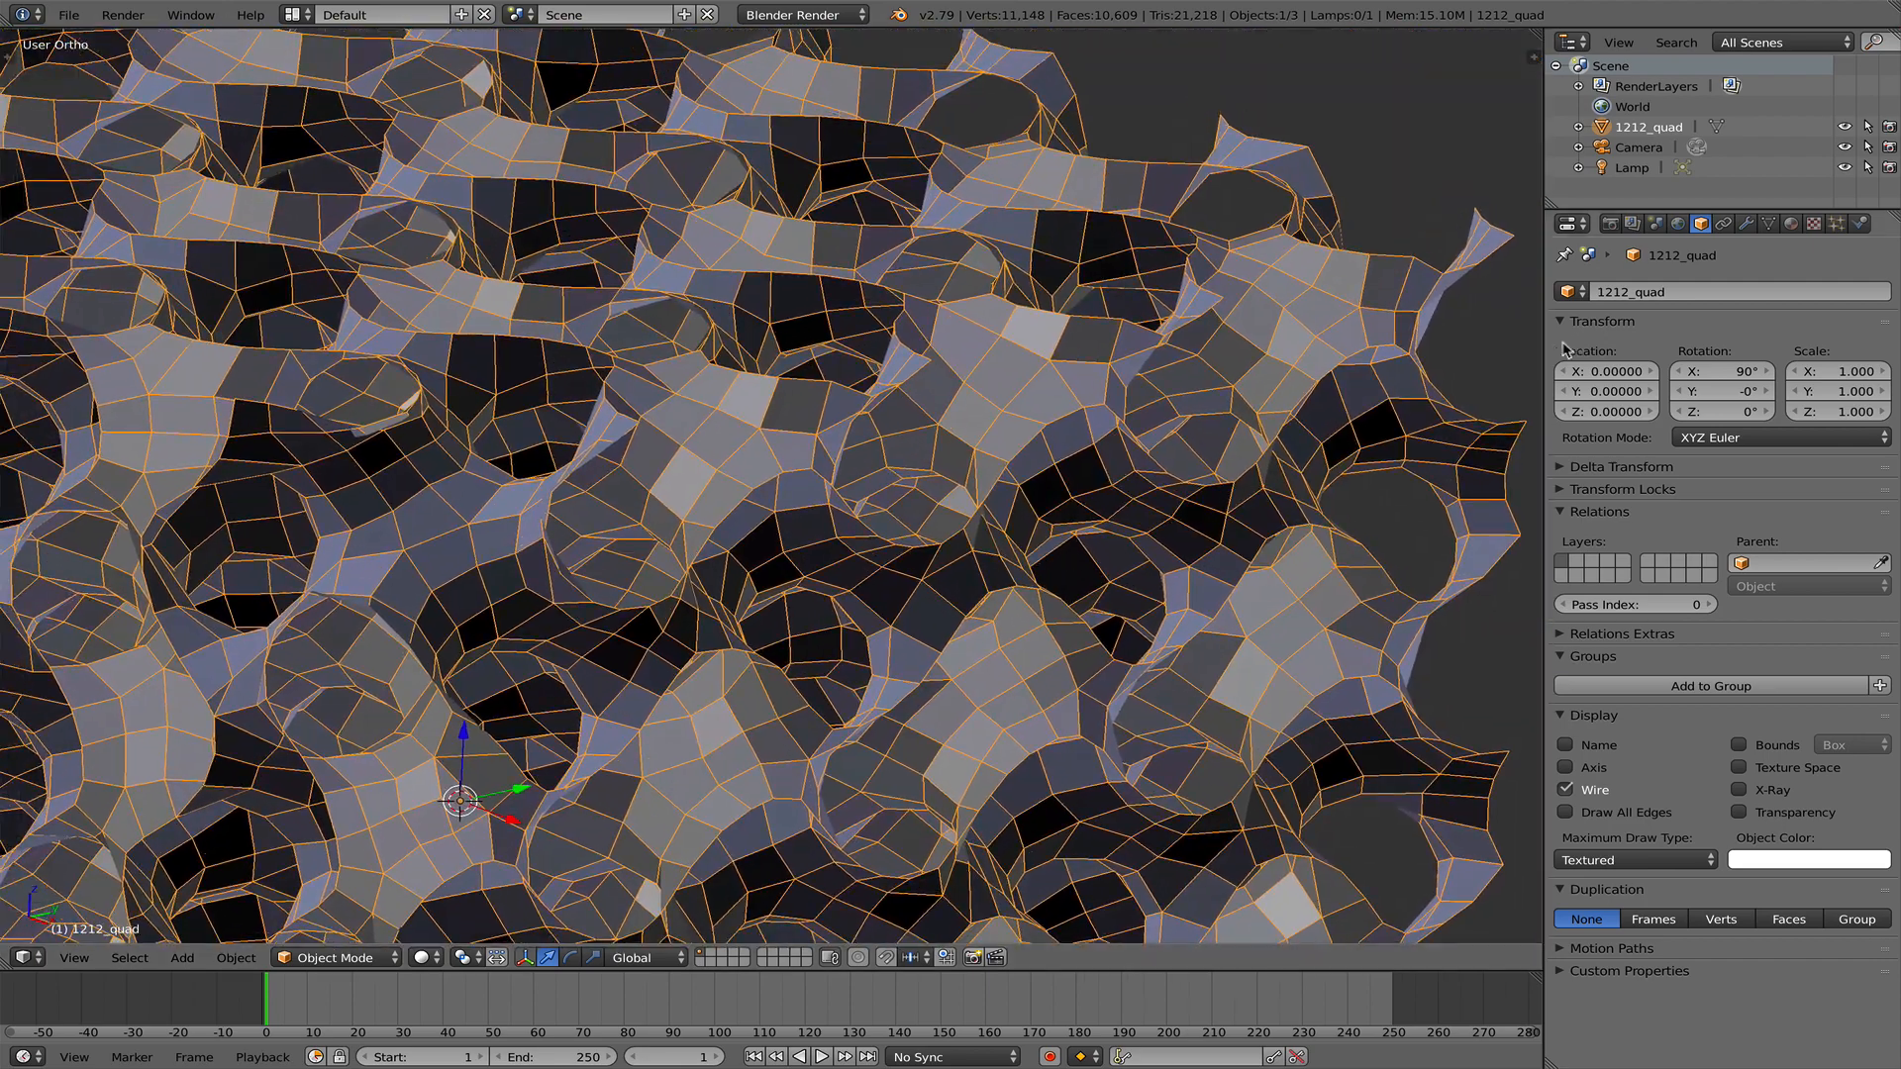
- Add a Subdivision Surface modifier to the 1212_quad gyroid mesh
{"action": "left_click", "coordinate": [1745, 226]}
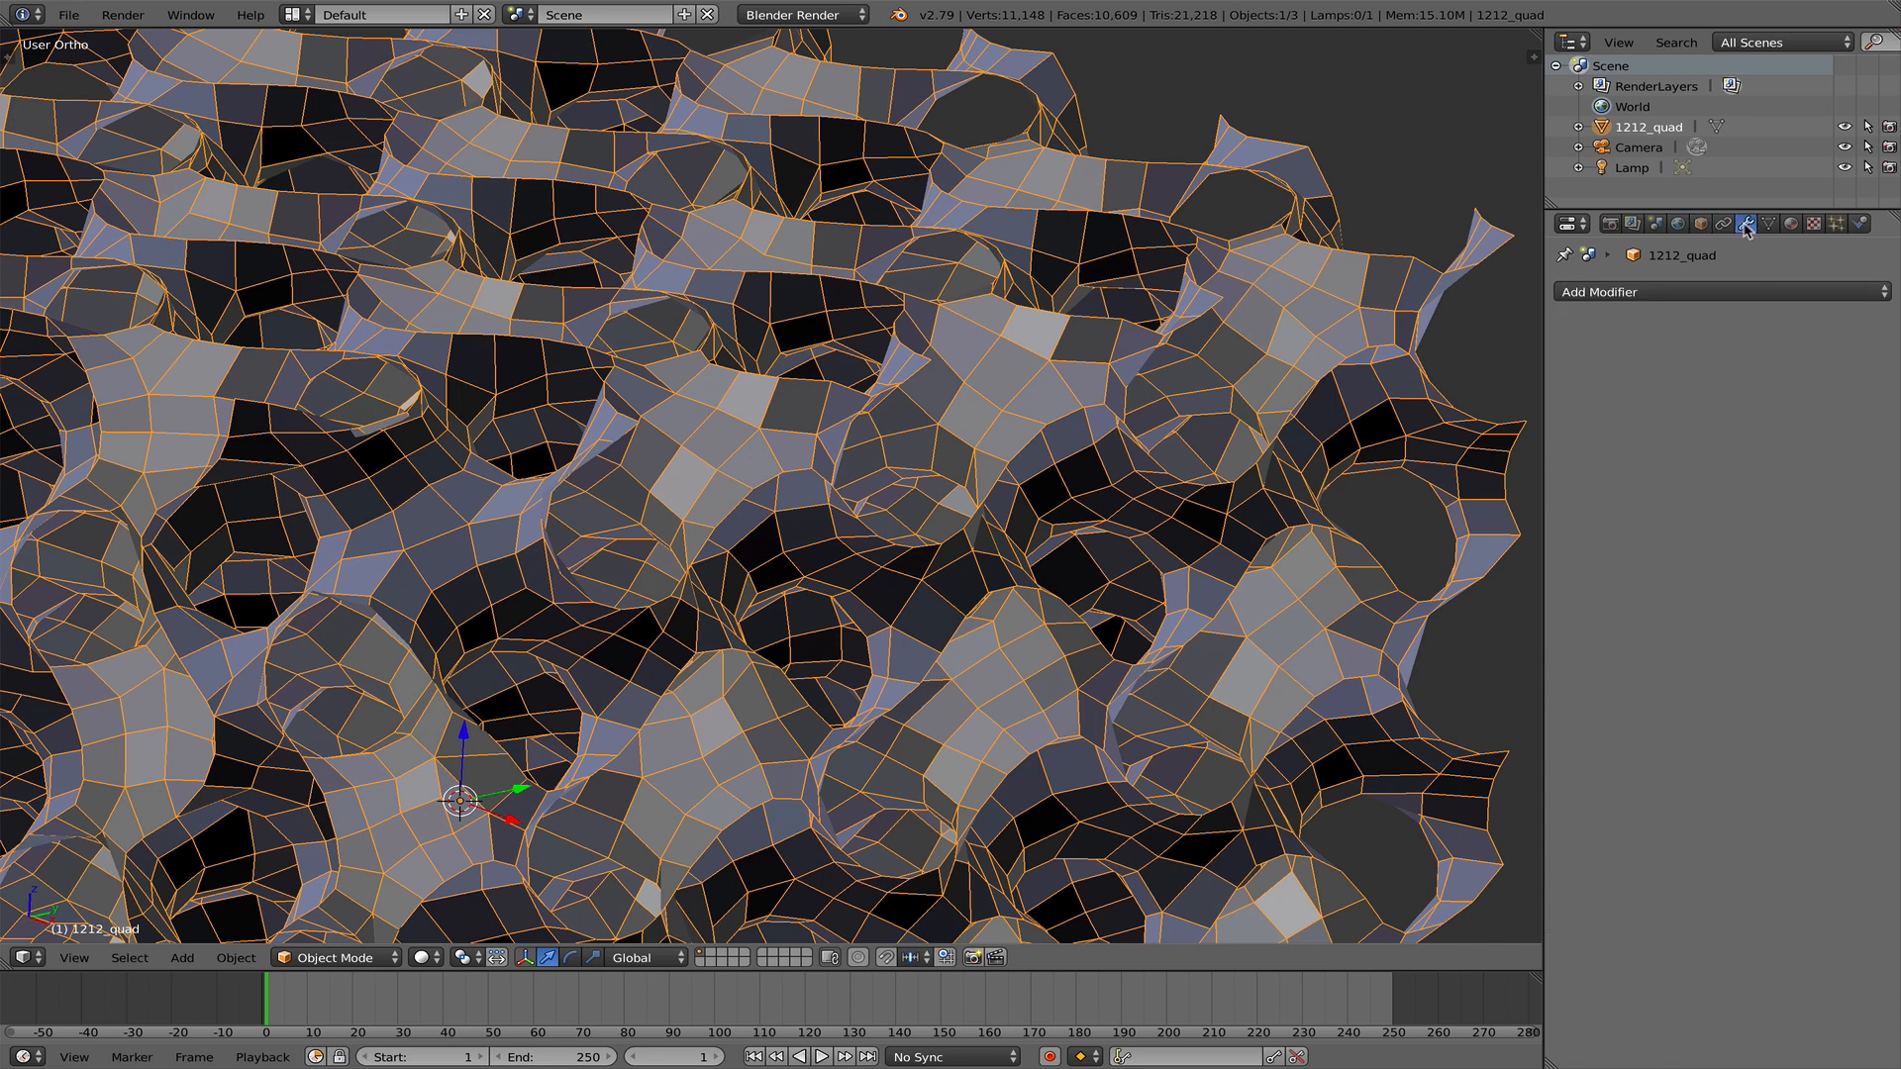
{"action": "left_click", "coordinate": [1691, 295]}
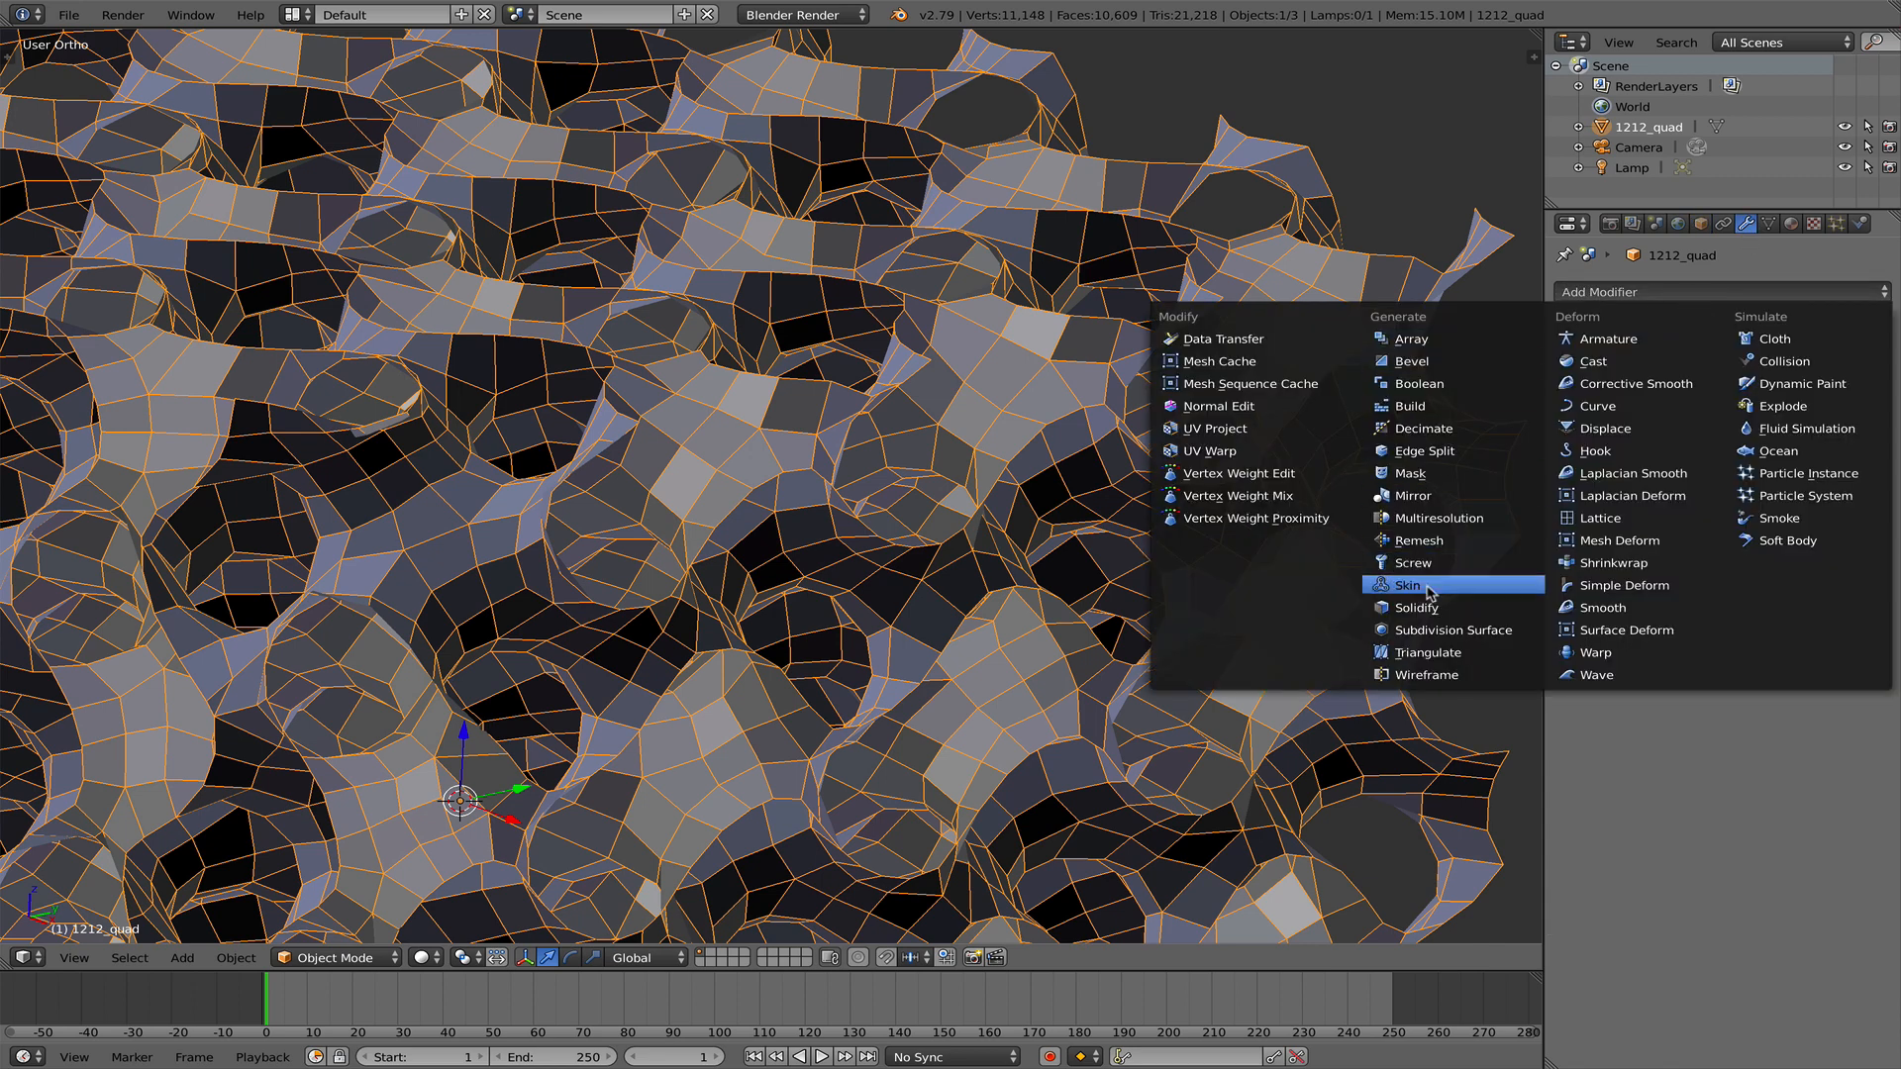
{"action": "left_click", "coordinate": [1436, 632]}
{"action": "scroll", "coordinate": [1149, 516], "scroll_direction": "up", "scroll_amount": 1}
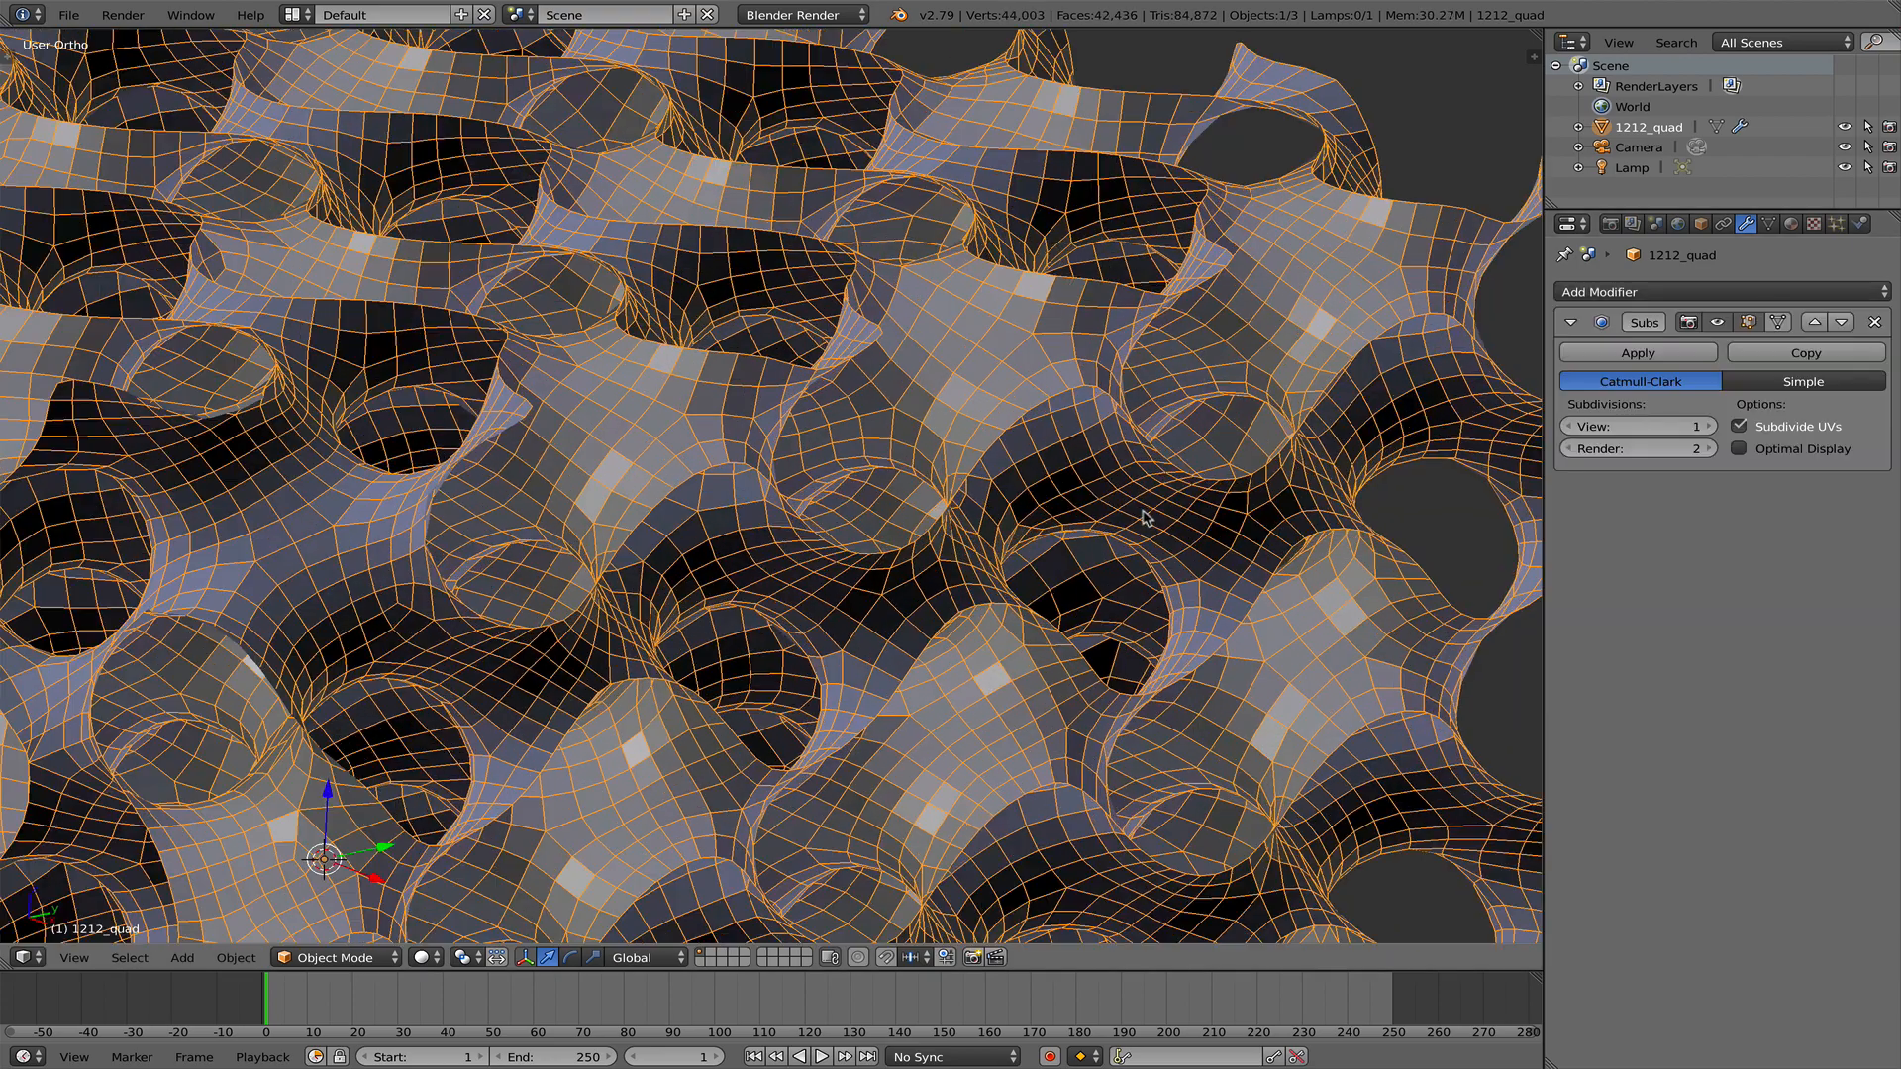
{"action": "scroll", "coordinate": [1163, 530], "scroll_direction": "down", "scroll_amount": 2}
{"action": "middle_click_drag", "start_coordinate": [1169, 534], "coordinate": [1301, 483], "text": "shift"}
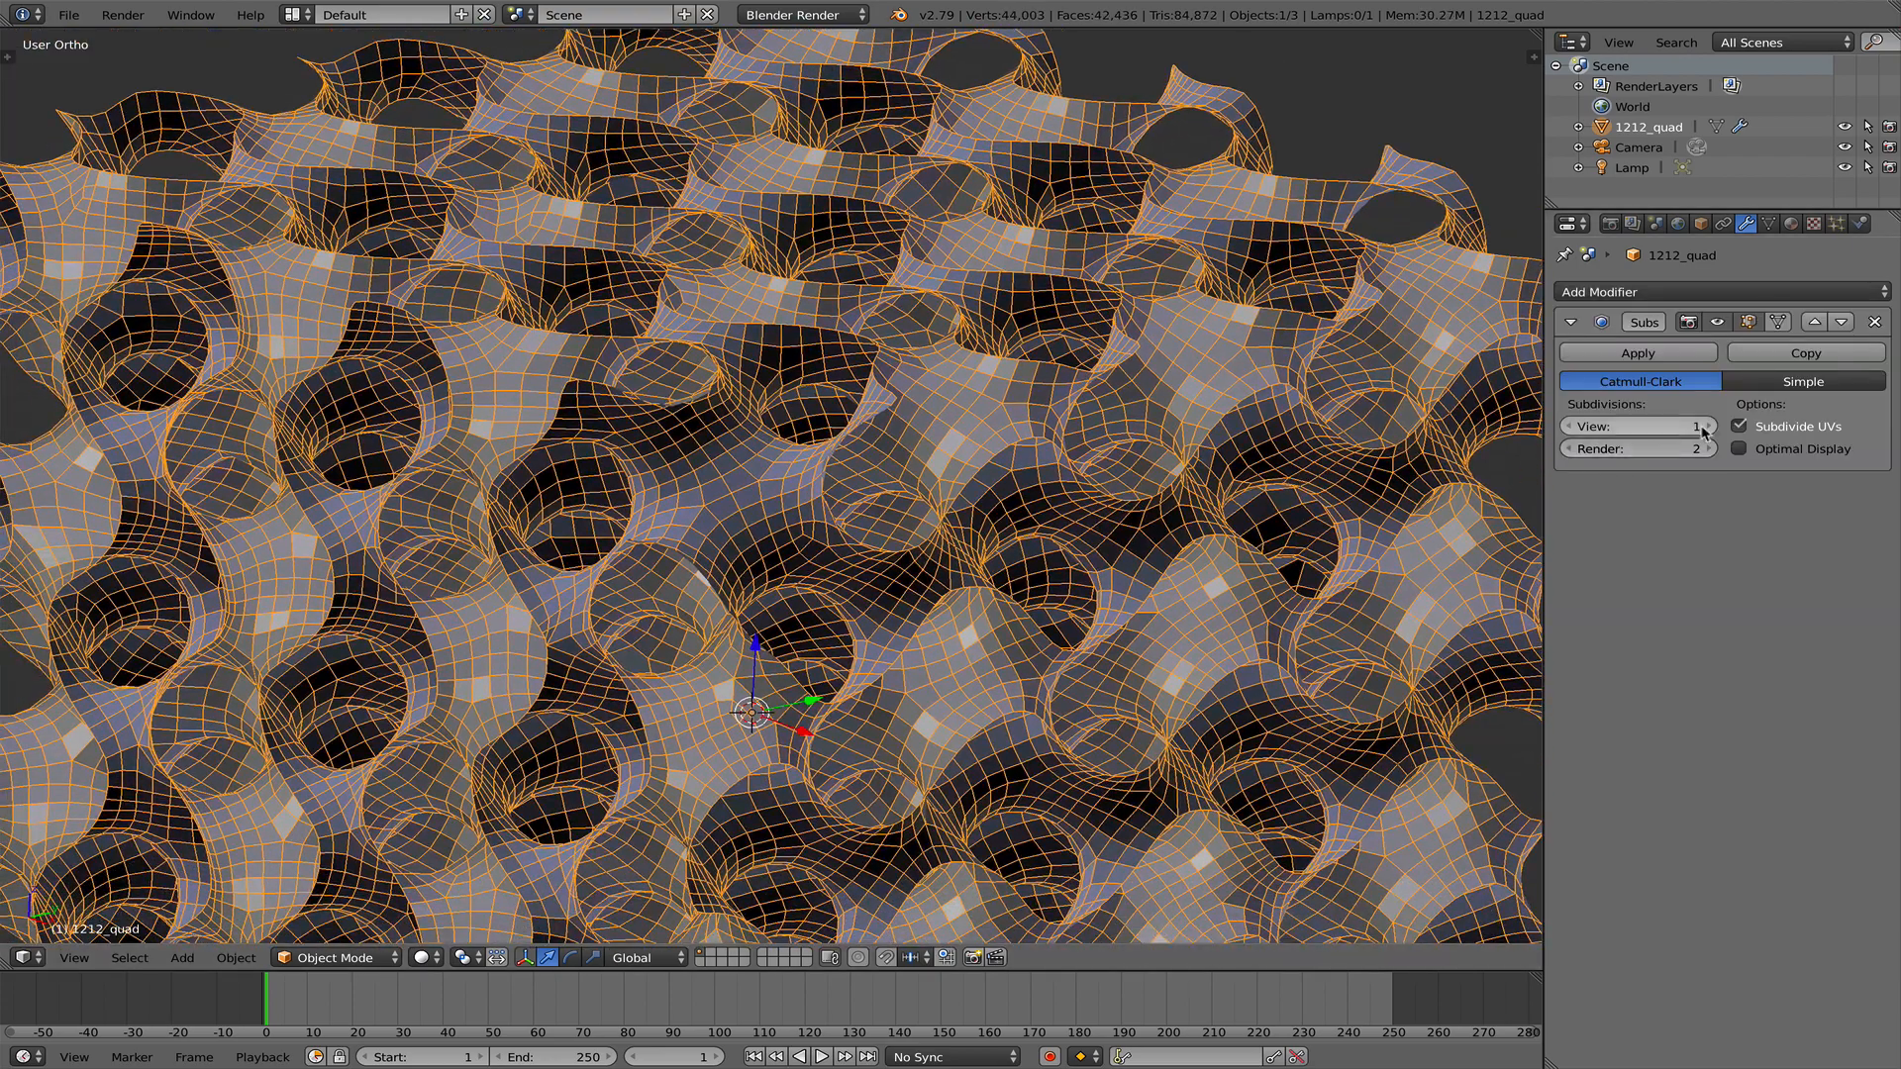
- Try a view subdivision level of 2 on the gyroid, return it to 1 and look closely at the mesh
{"action": "left_click", "coordinate": [1708, 427]}
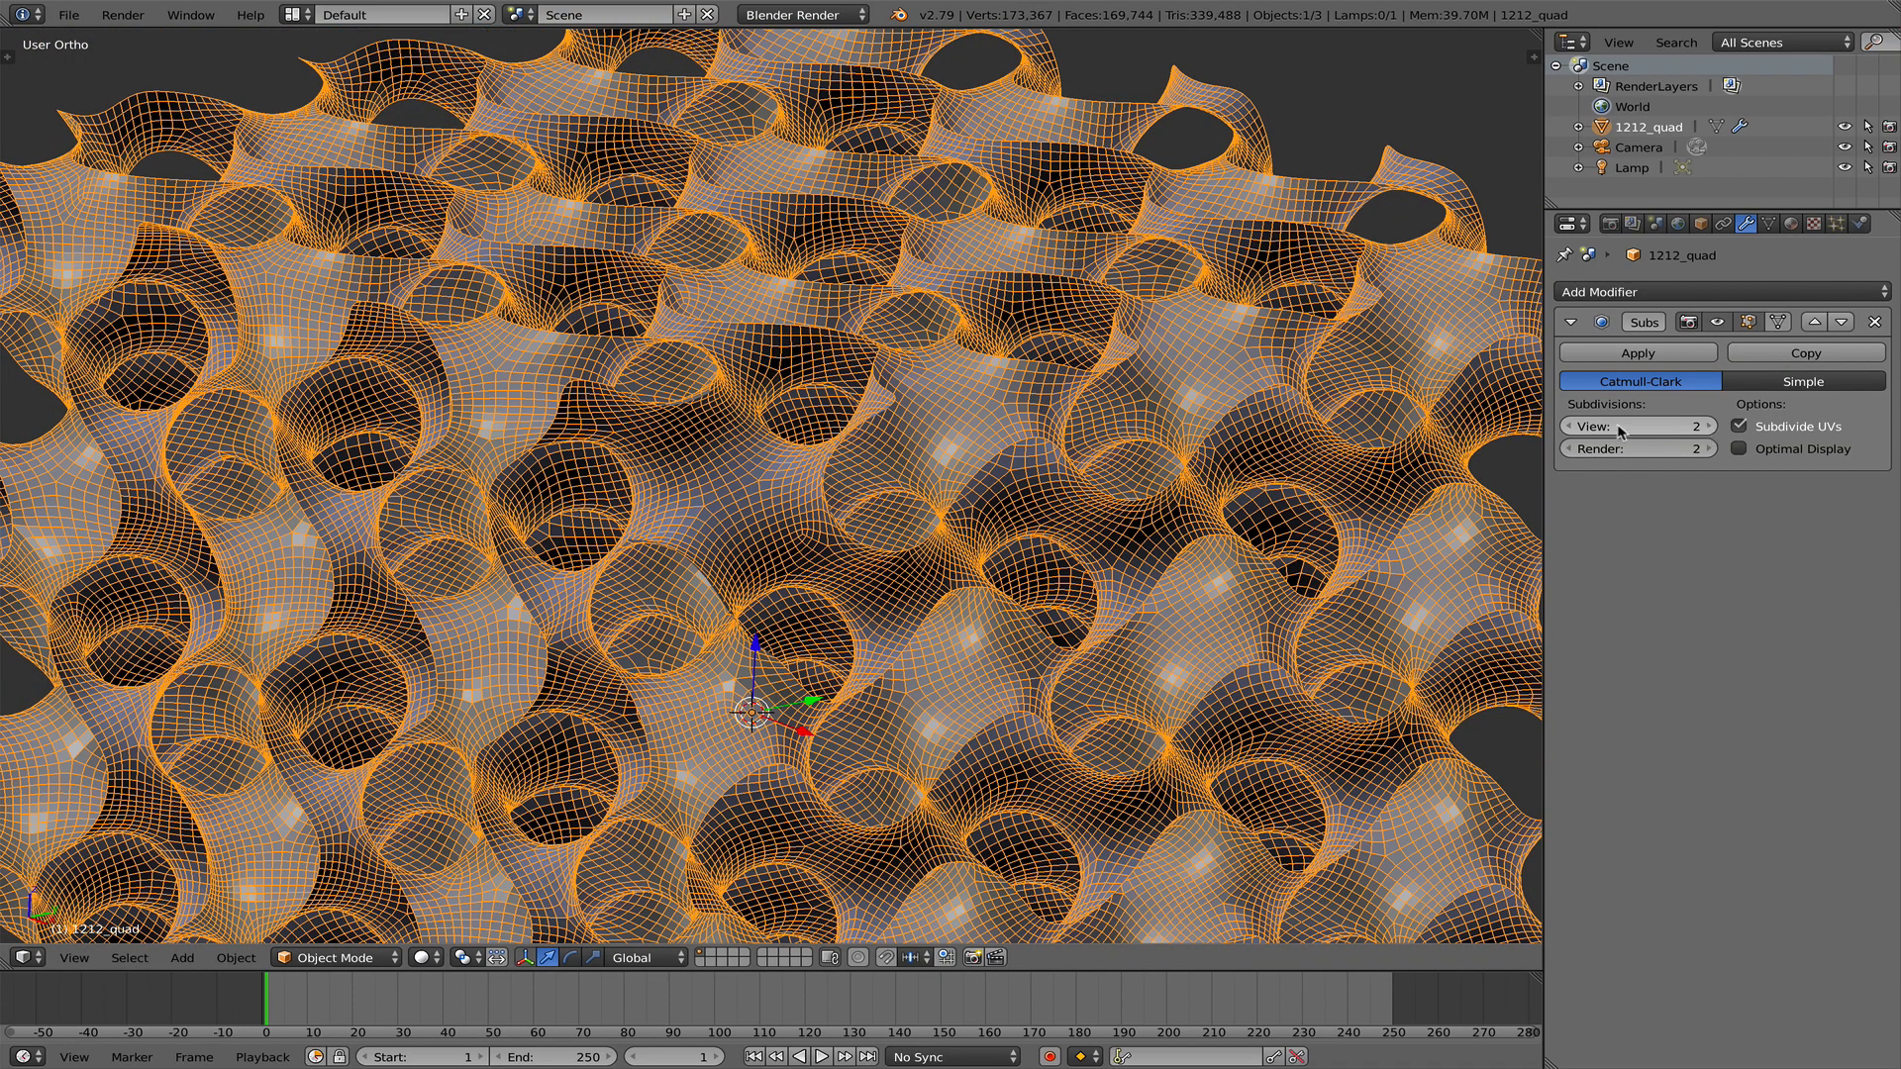
{"action": "left_click", "coordinate": [1570, 427]}
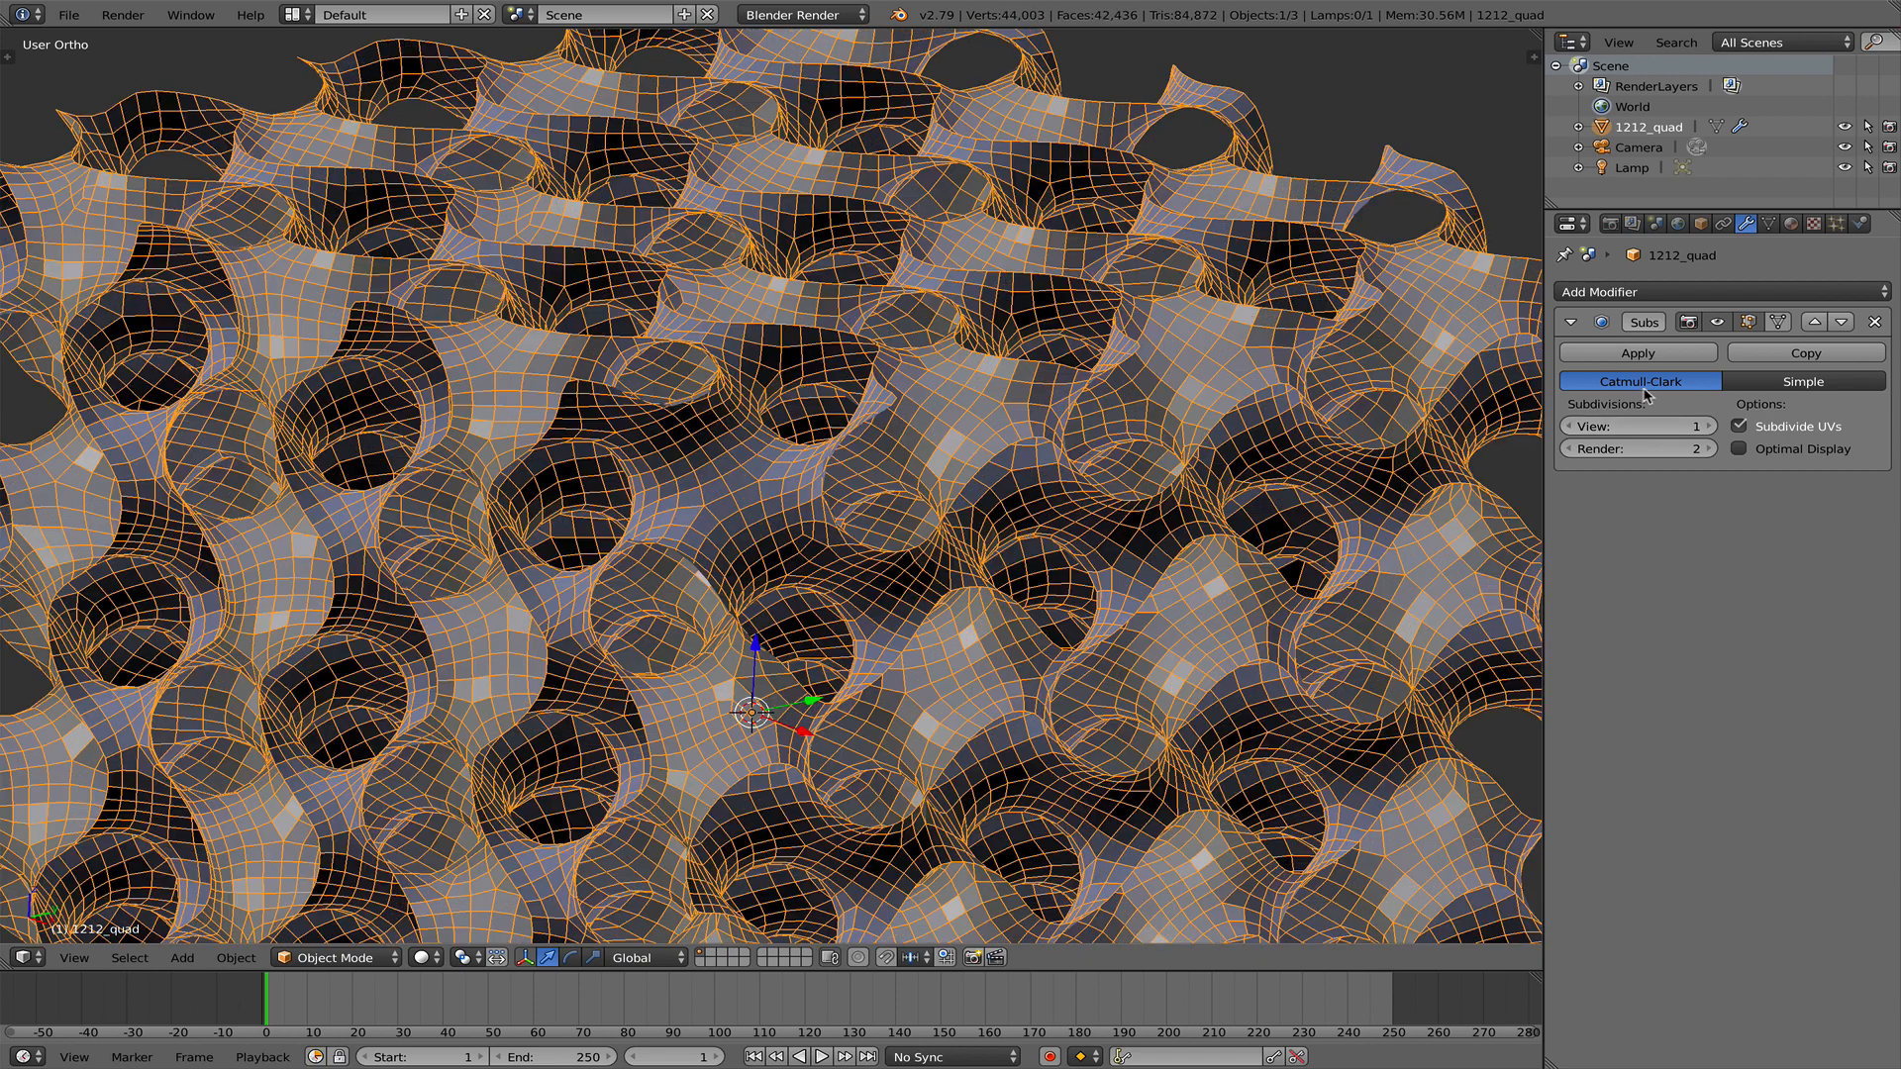
{"action": "scroll", "coordinate": [1362, 439], "scroll_direction": "up", "scroll_amount": 3}
{"action": "middle_click_drag", "start_coordinate": [1261, 394], "coordinate": [1275, 485], "text": "shift"}
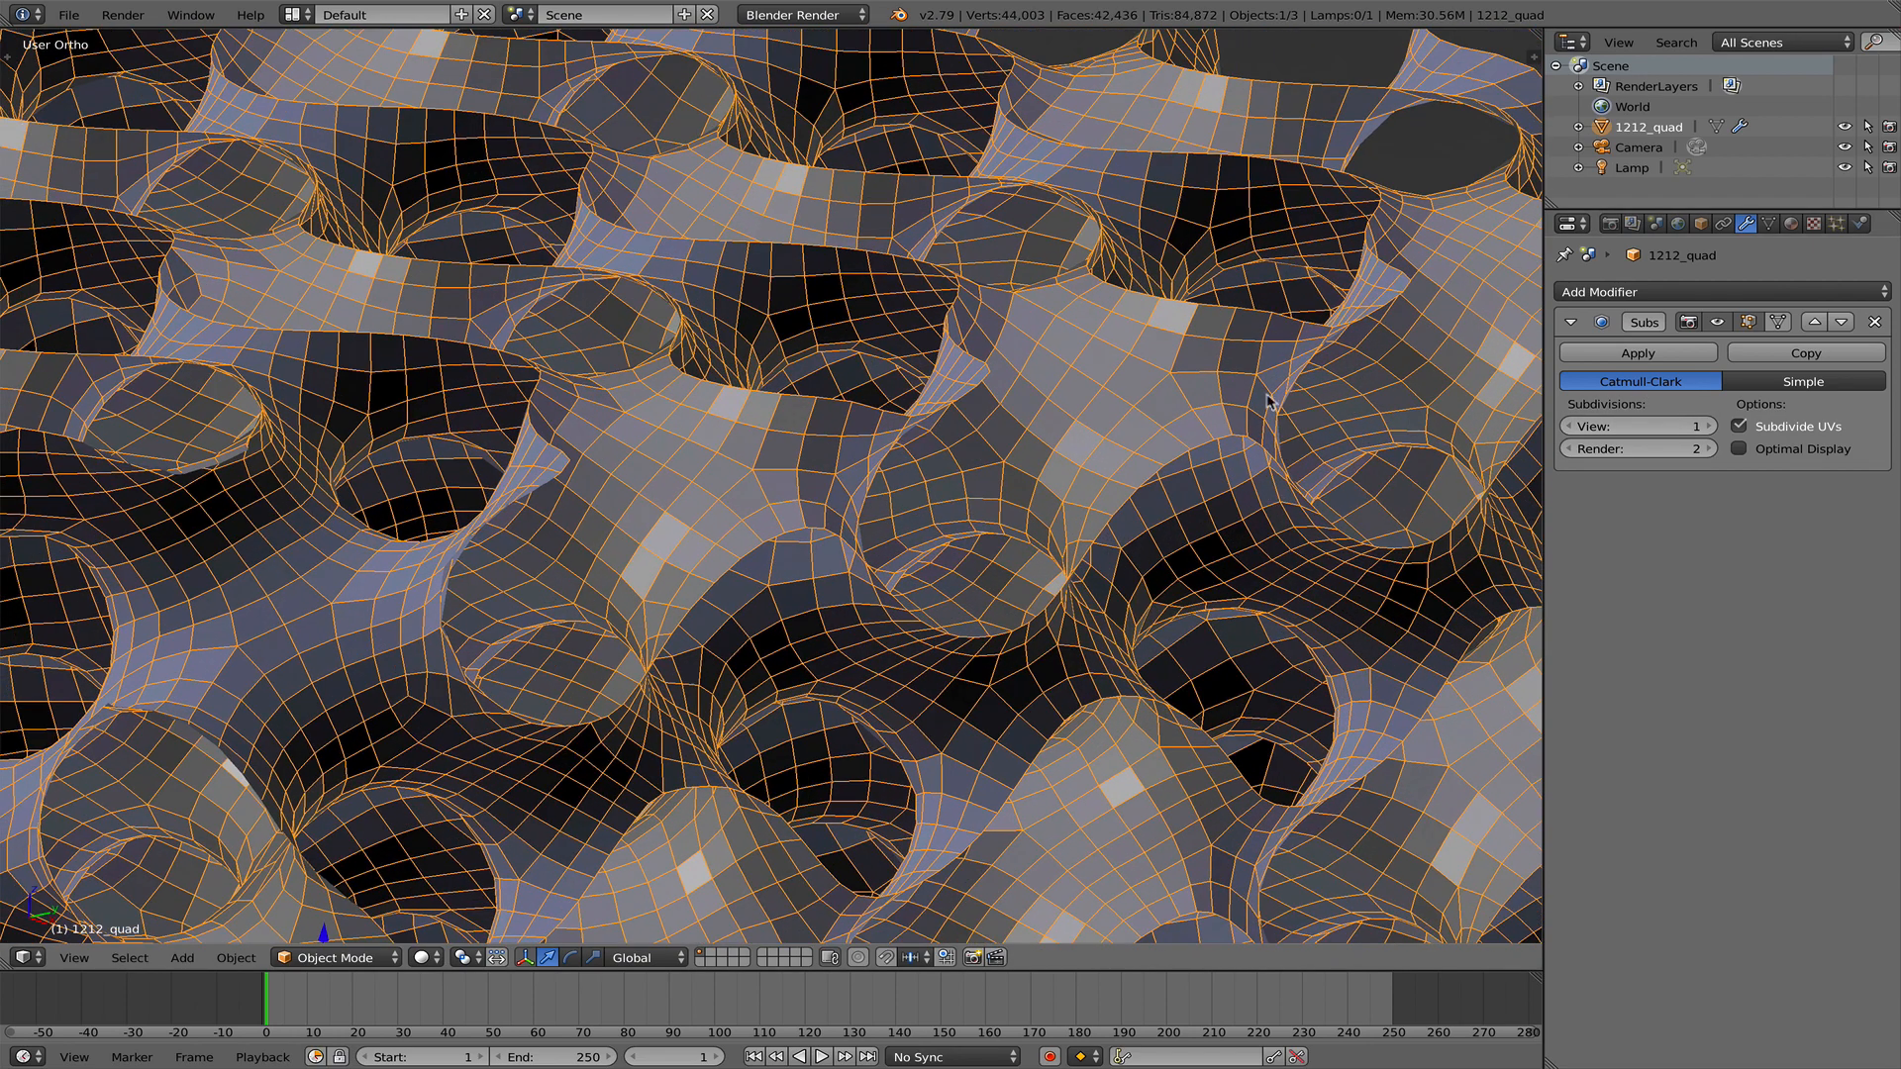
- Compare the Simple subdivision type with Catmull-Clark on the gyroid surface and return to Catmull-Clark
{"action": "left_click", "coordinate": [1800, 383]}
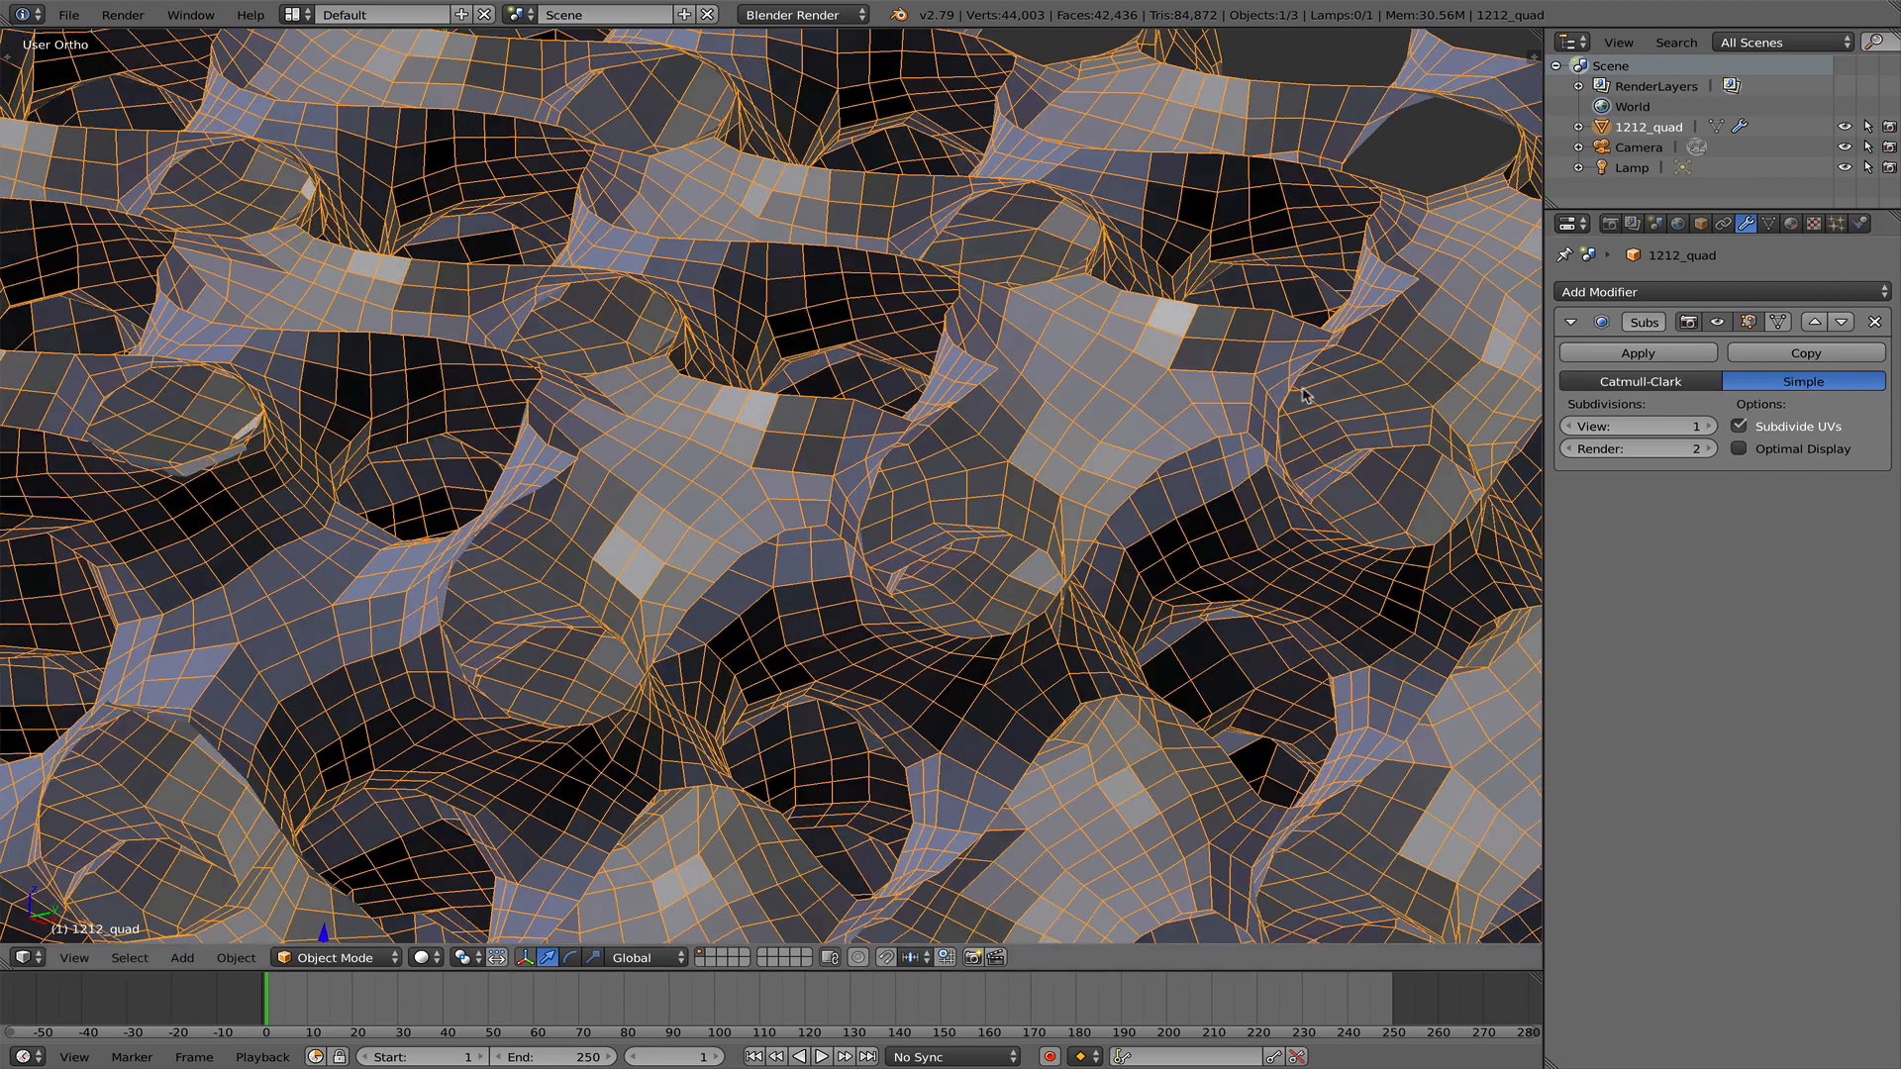
{"action": "scroll", "coordinate": [1113, 428], "scroll_direction": "up", "scroll_amount": 4}
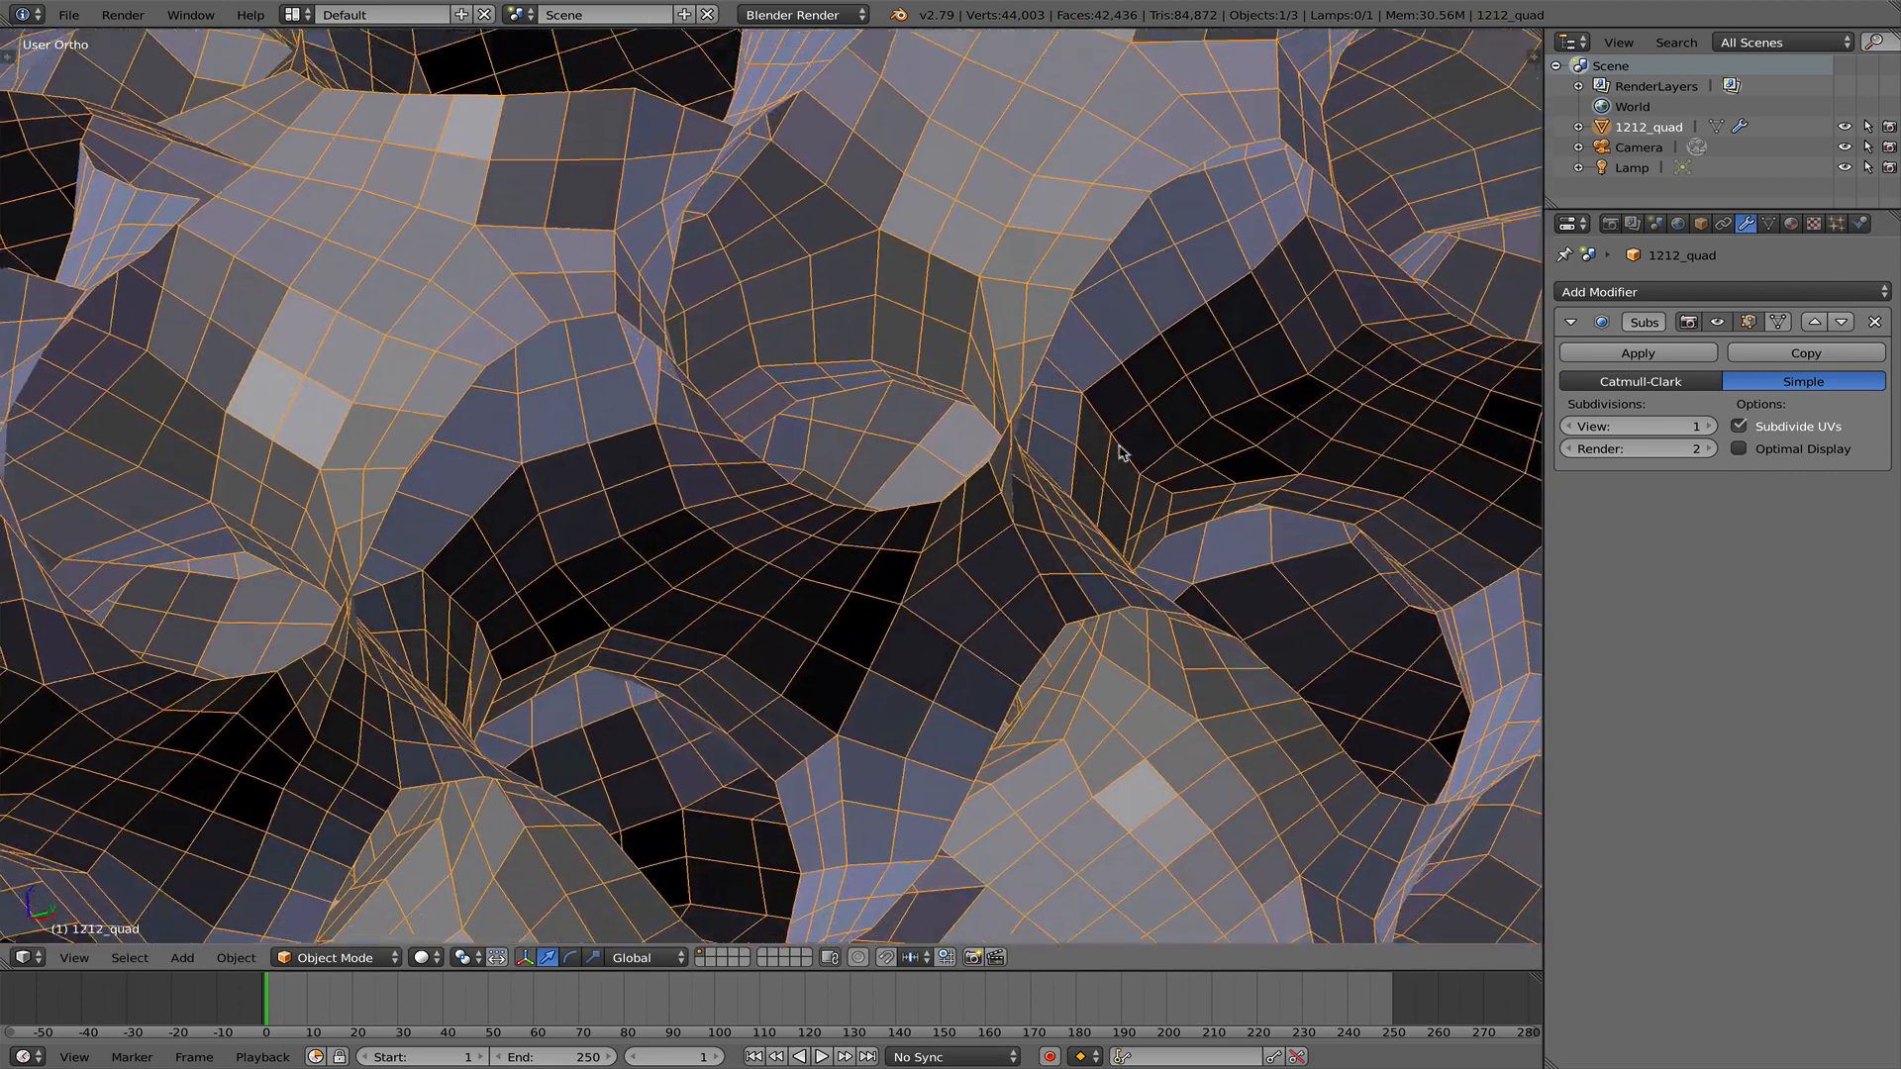
{"action": "middle_click_drag", "start_coordinate": [1119, 453], "coordinate": [1131, 622], "text": "shift"}
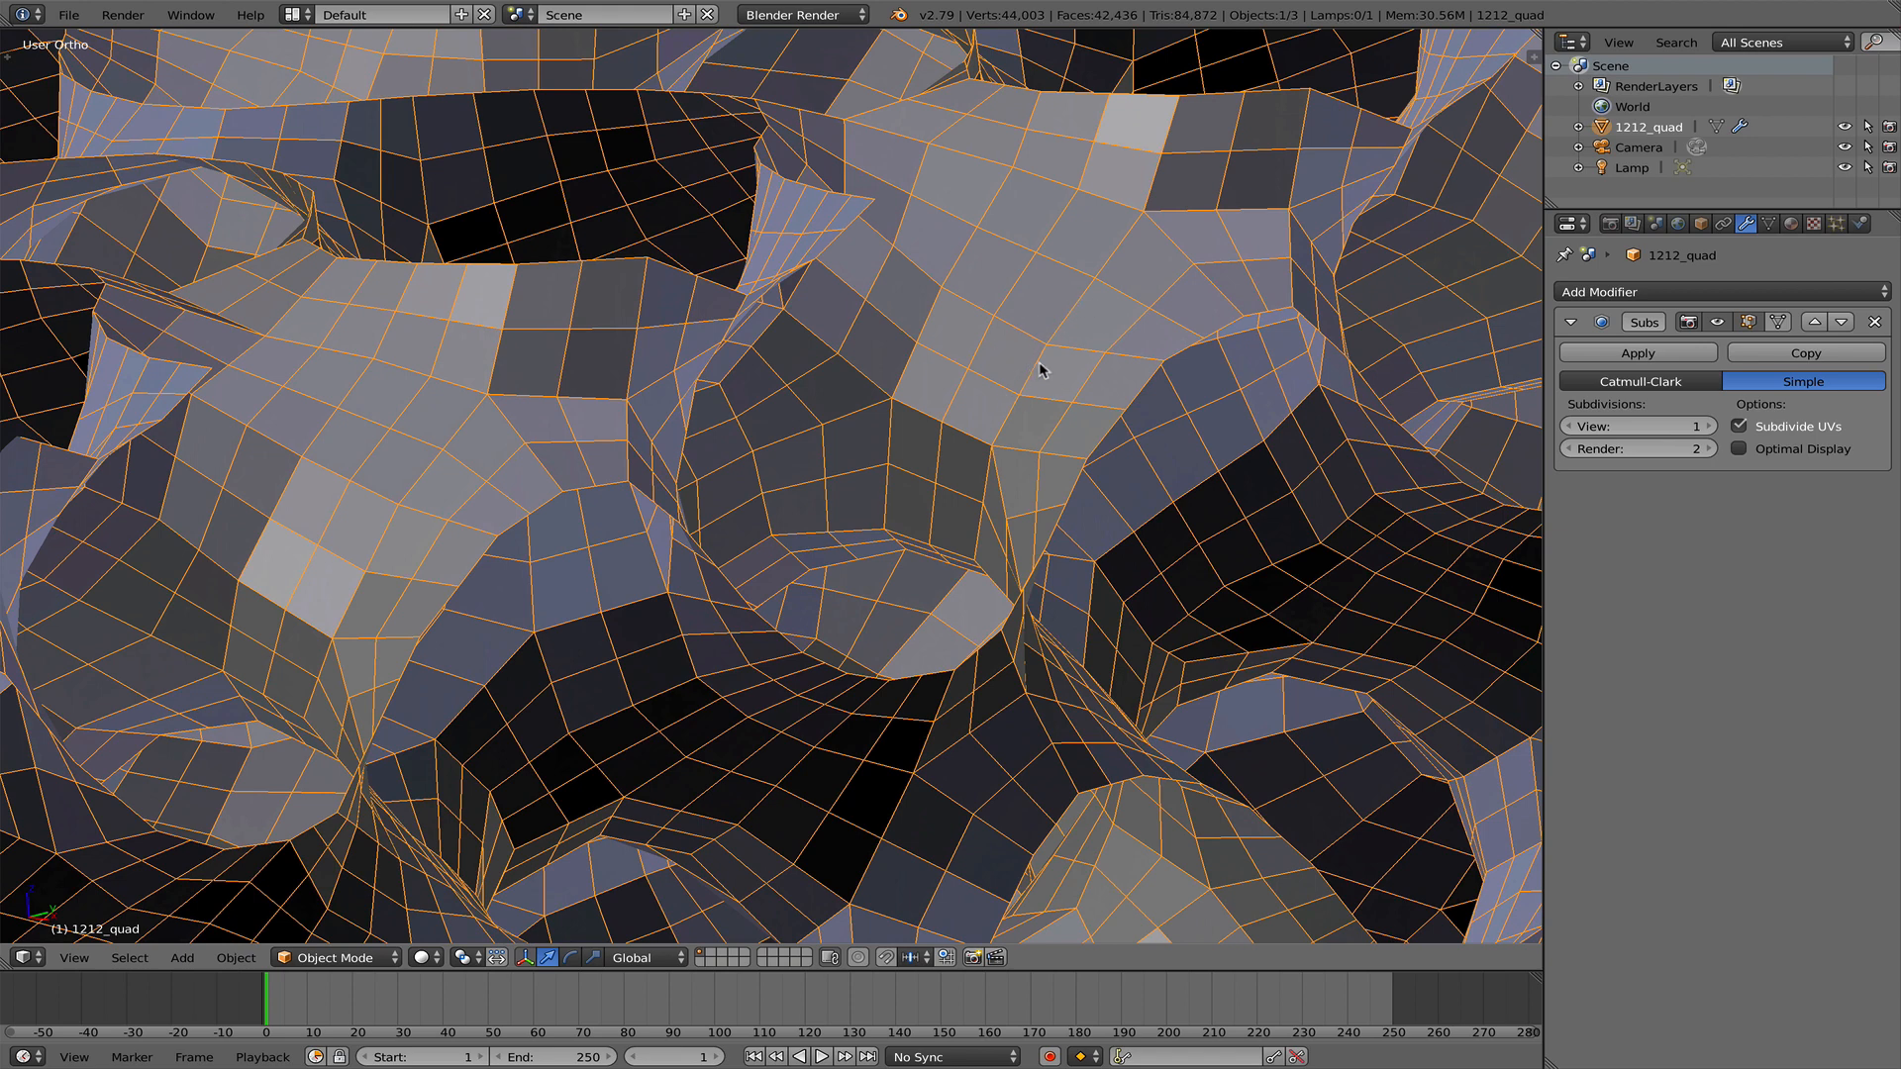
{"action": "left_click", "coordinate": [1616, 382]}
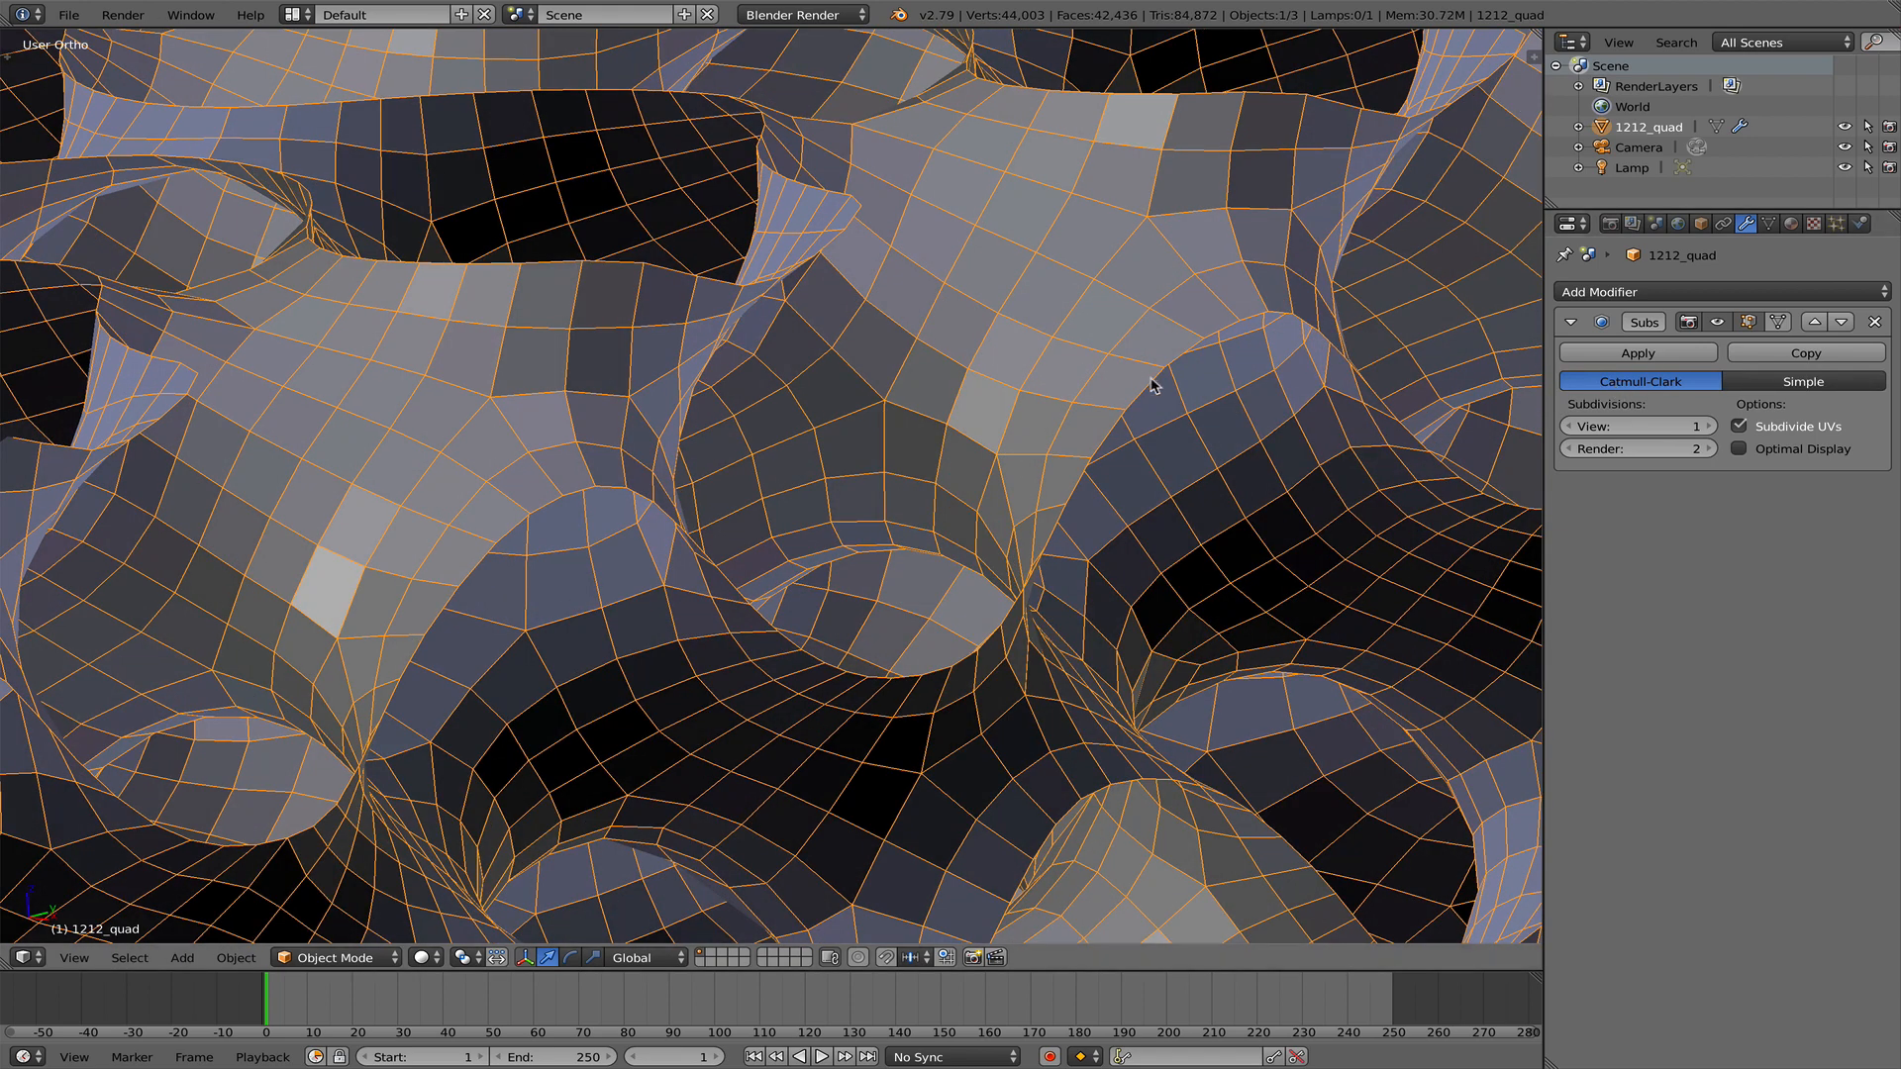
- Examine the smoothed gyroid surface and its open border edges, both close up and as a whole block
{"action": "scroll", "coordinate": [1156, 388], "scroll_direction": "up", "scroll_amount": 3}
{"action": "scroll", "coordinate": [1193, 421], "scroll_direction": "down", "scroll_amount": 4}
{"action": "mouse_move", "coordinate": [920, 457]}
{"action": "middle_mouse_down"}
{"action": "mouse_move", "coordinate": [931, 437]}
{"action": "mouse_move", "coordinate": [938, 452]}
{"action": "middle_mouse_up"}
{"action": "scroll", "coordinate": [1027, 480], "scroll_direction": "up", "scroll_amount": 4}
{"action": "scroll", "coordinate": [1095, 507], "scroll_direction": "down", "scroll_amount": 5}
{"action": "middle_click_drag", "start_coordinate": [1087, 523], "coordinate": [1047, 515]}
{"action": "scroll", "coordinate": [1065, 525], "scroll_direction": "down", "scroll_amount": 7}
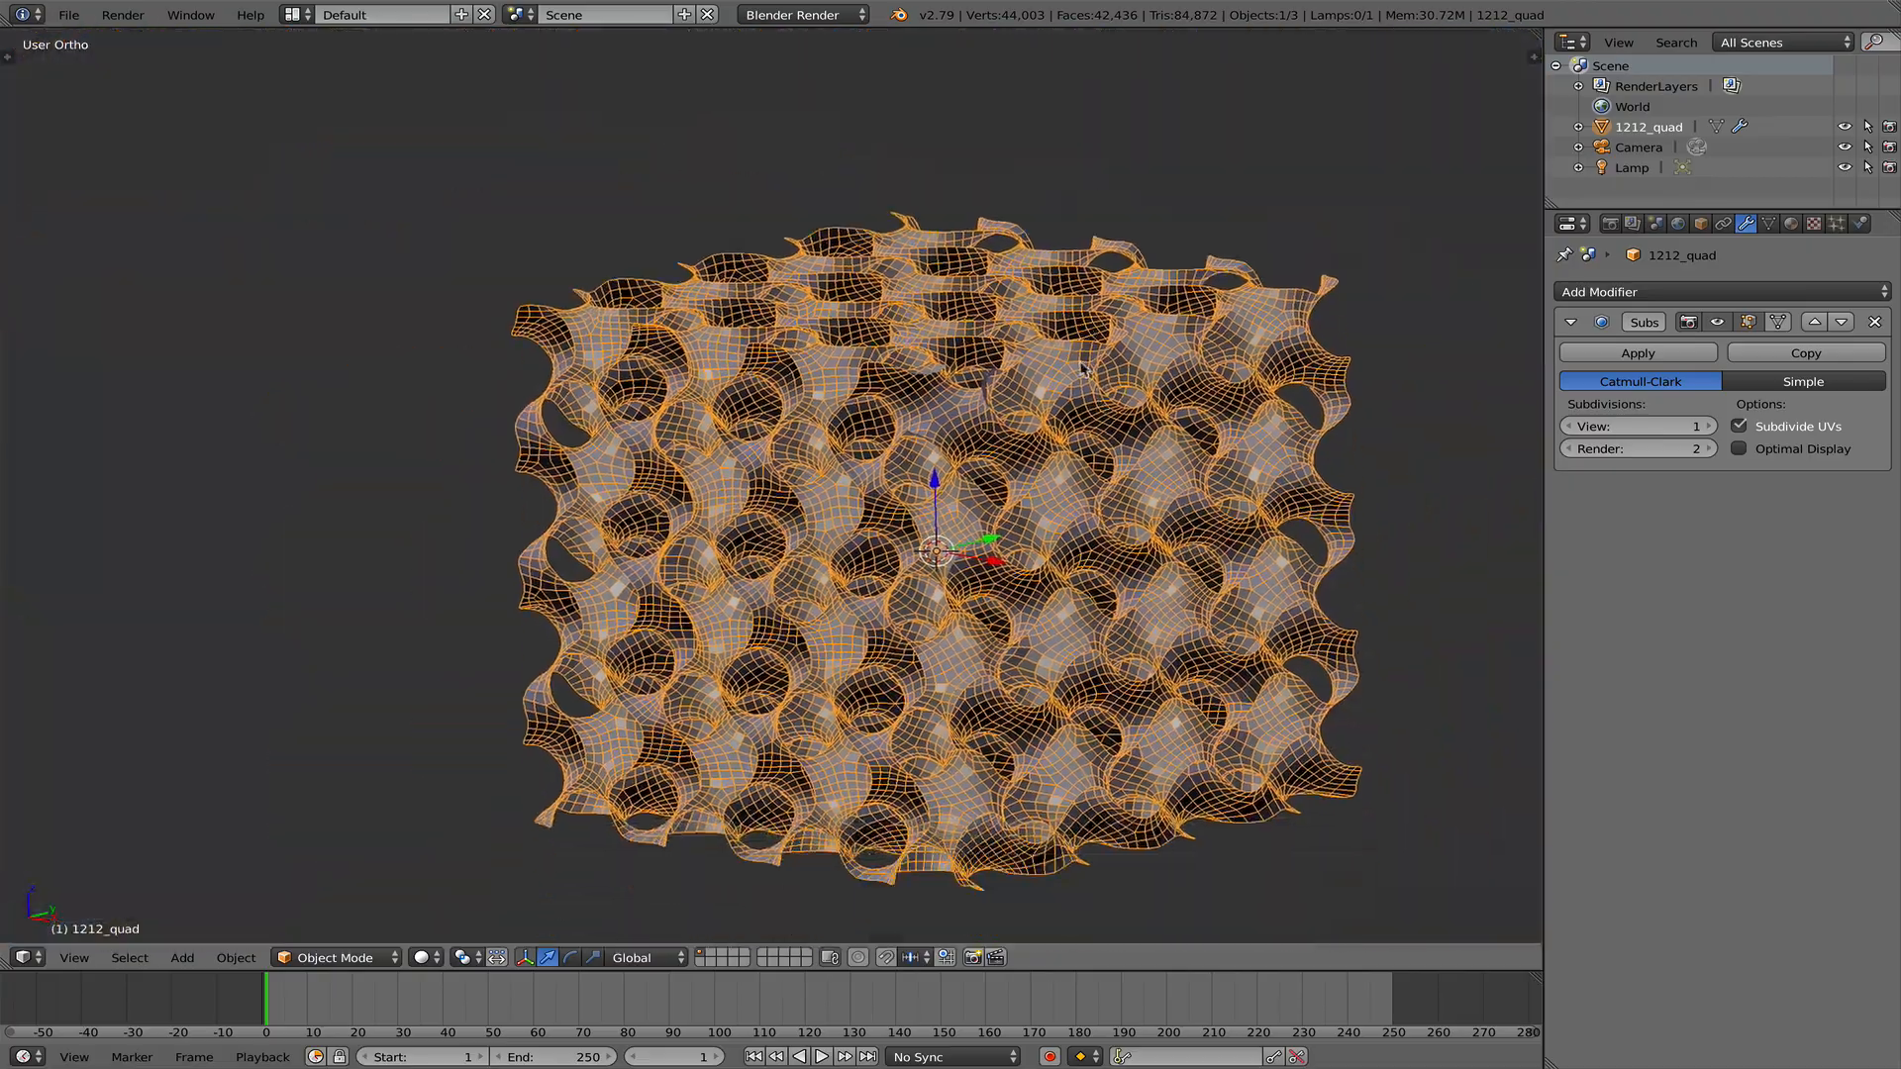
{"action": "middle_click_drag", "start_coordinate": [1082, 368], "coordinate": [1168, 436]}
{"action": "scroll", "coordinate": [1168, 438], "scroll_direction": "up", "scroll_amount": 5}
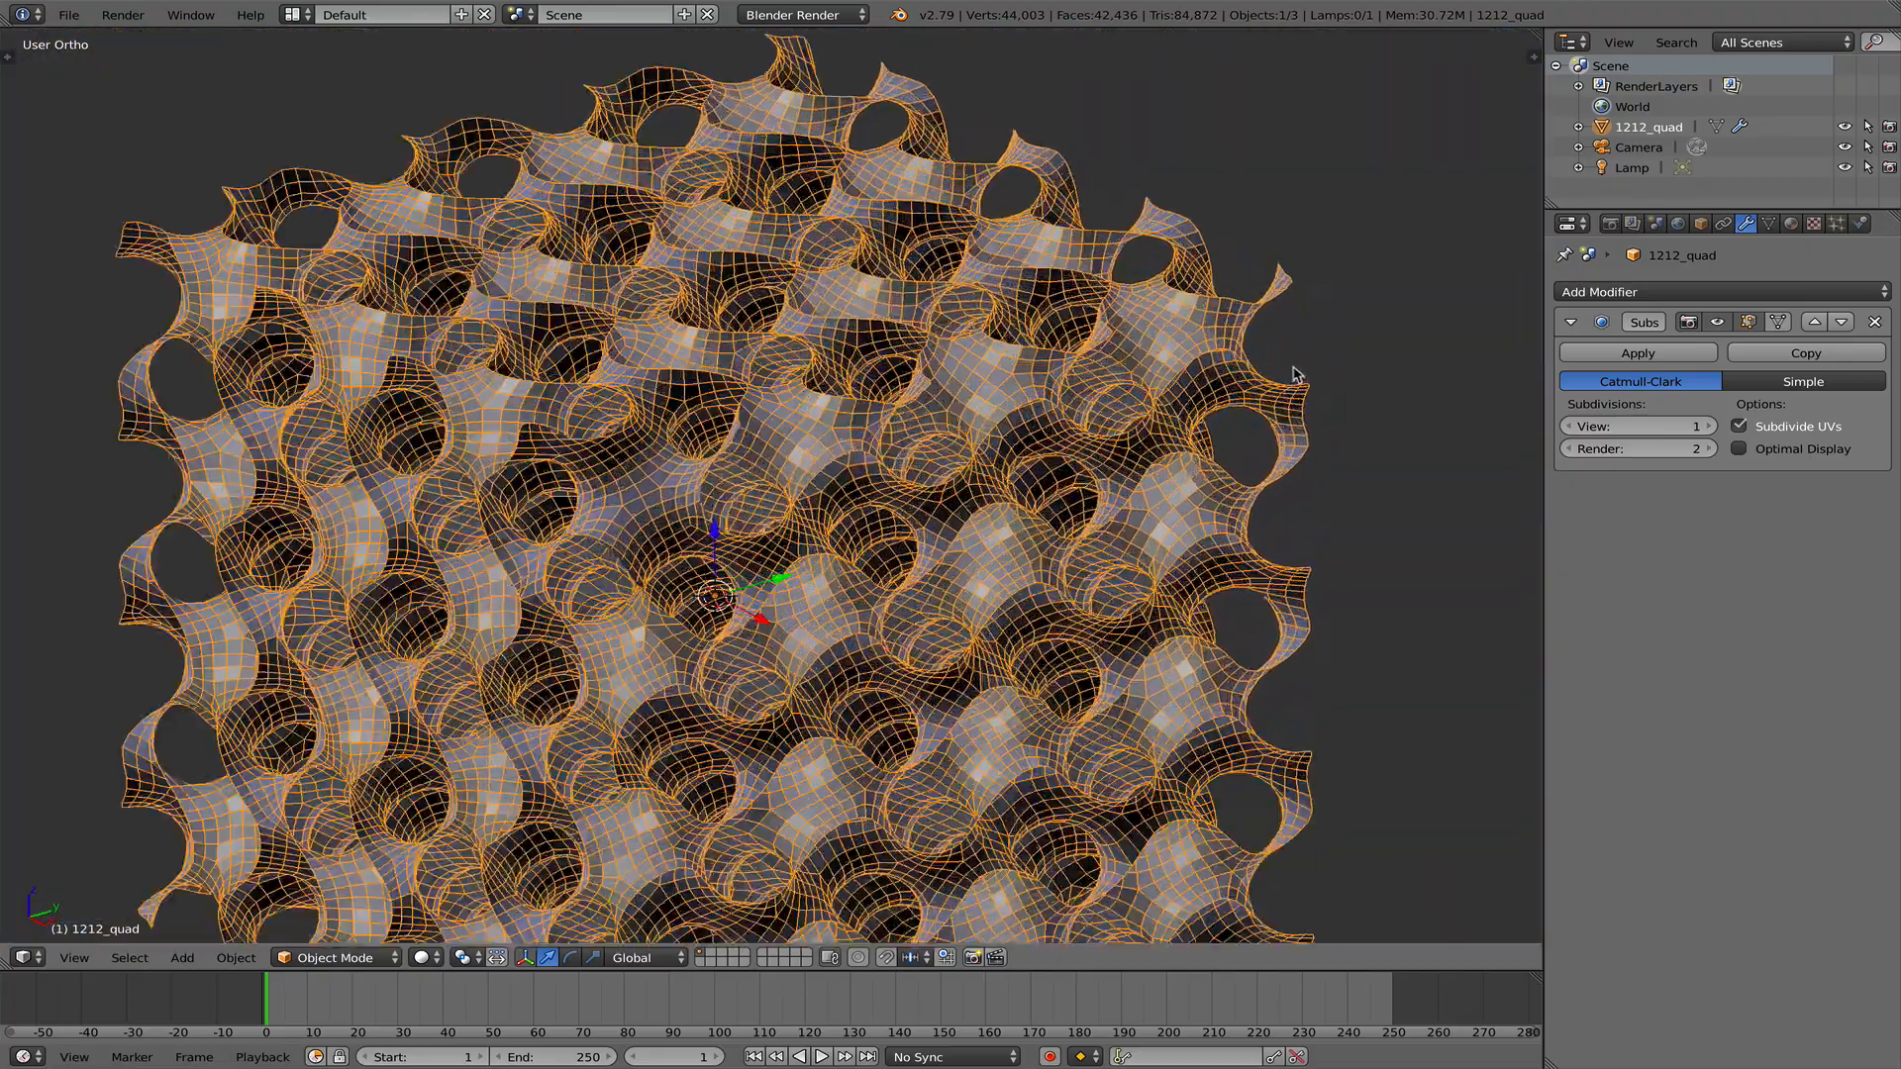
{"action": "middle_click_drag", "start_coordinate": [1049, 368], "coordinate": [838, 489]}
{"action": "scroll", "coordinate": [820, 486], "scroll_direction": "up", "scroll_amount": 2}
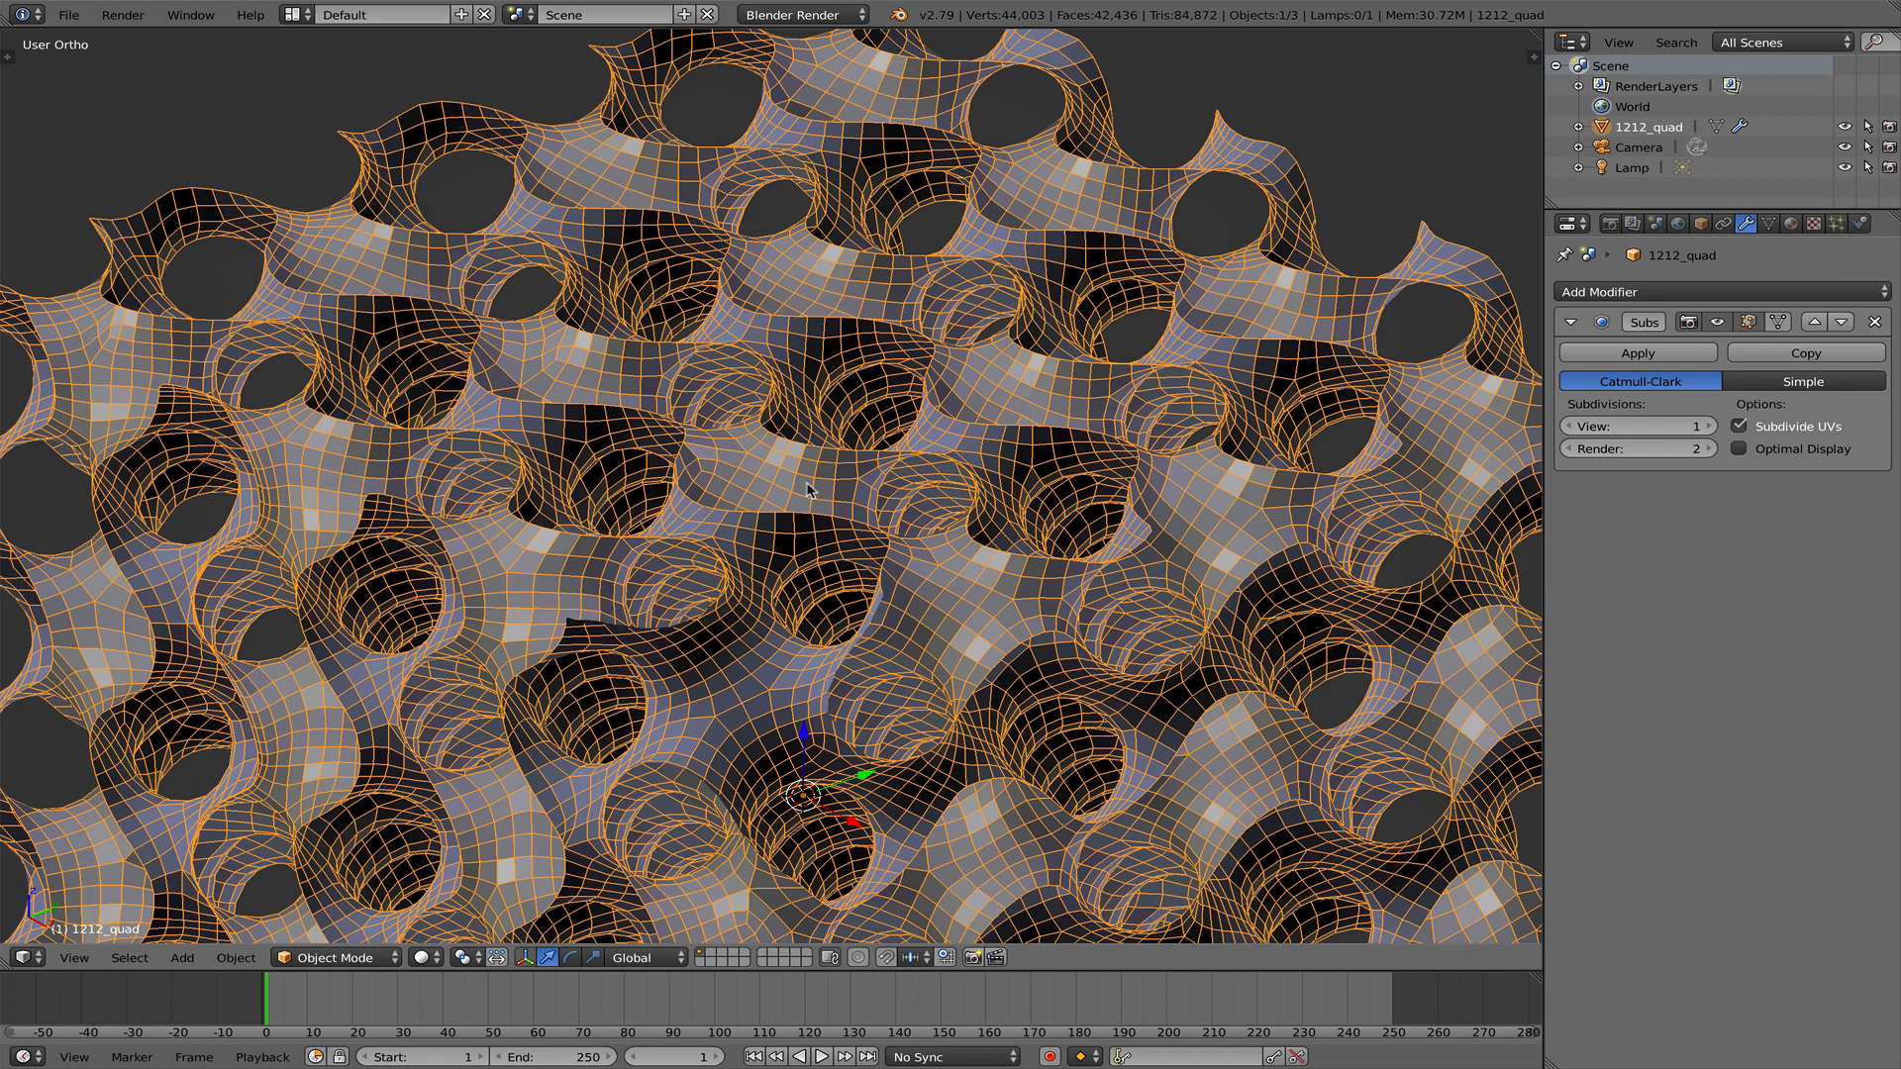
{"action": "scroll", "coordinate": [807, 488], "scroll_direction": "down", "scroll_amount": 3}
{"action": "scroll", "coordinate": [807, 489], "scroll_direction": "up", "scroll_amount": 7}
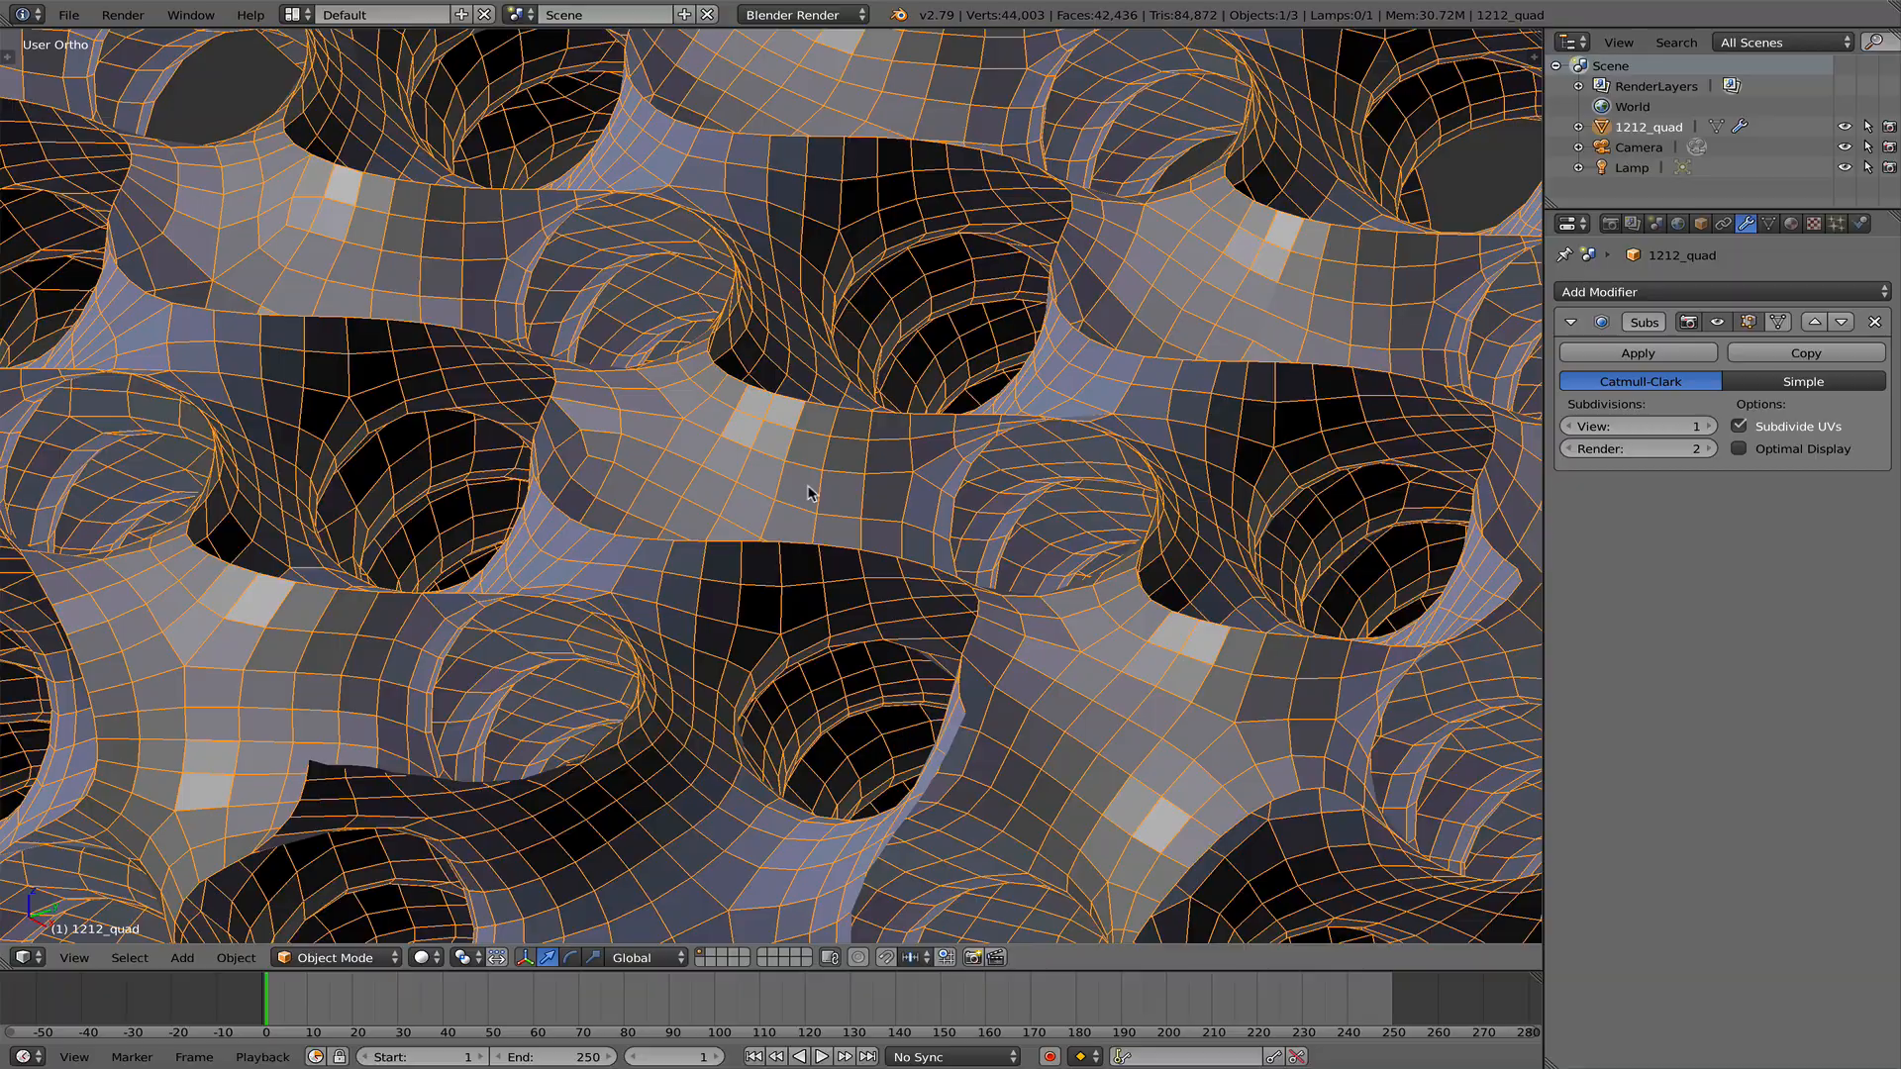
{"action": "middle_click_drag", "start_coordinate": [809, 488], "coordinate": [1096, 459], "text": "shift"}
{"action": "scroll", "coordinate": [739, 482], "scroll_direction": "down", "scroll_amount": 5}
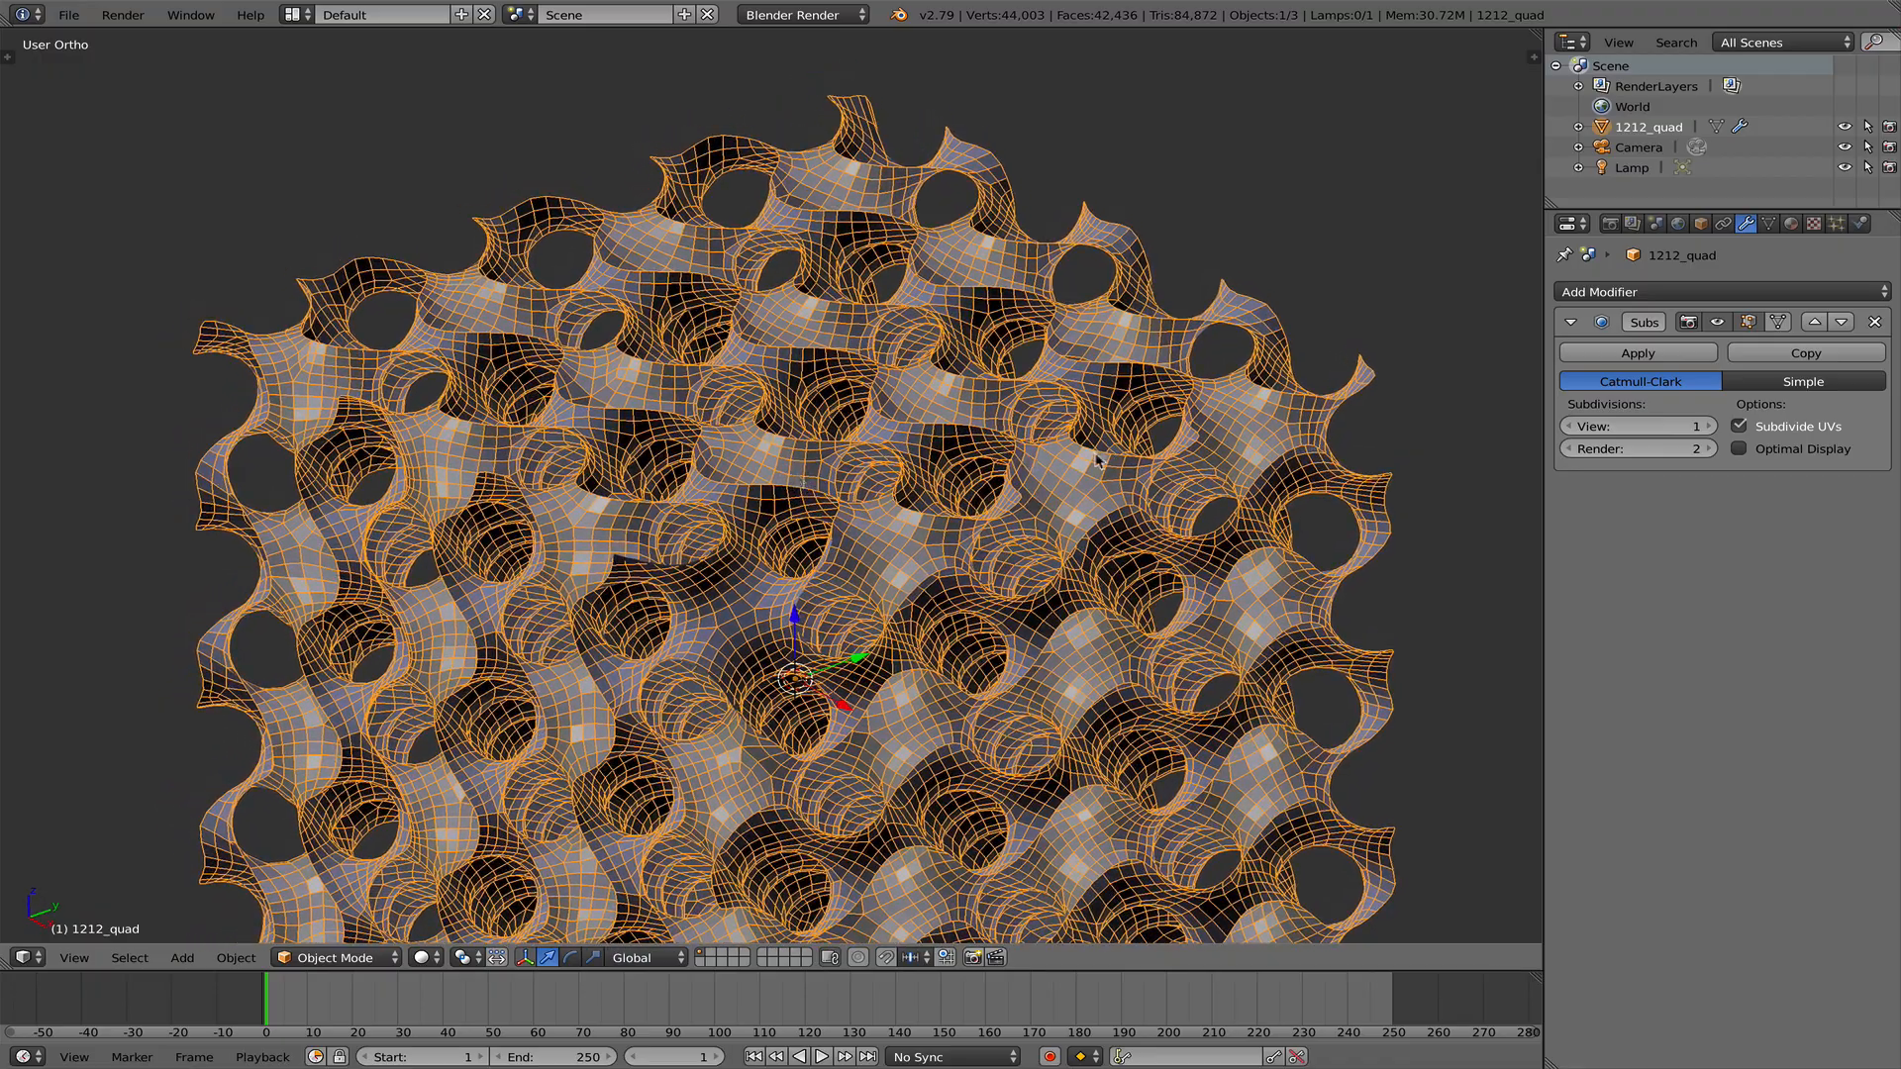
{"action": "scroll", "coordinate": [1096, 458], "scroll_direction": "up", "scroll_amount": 3}
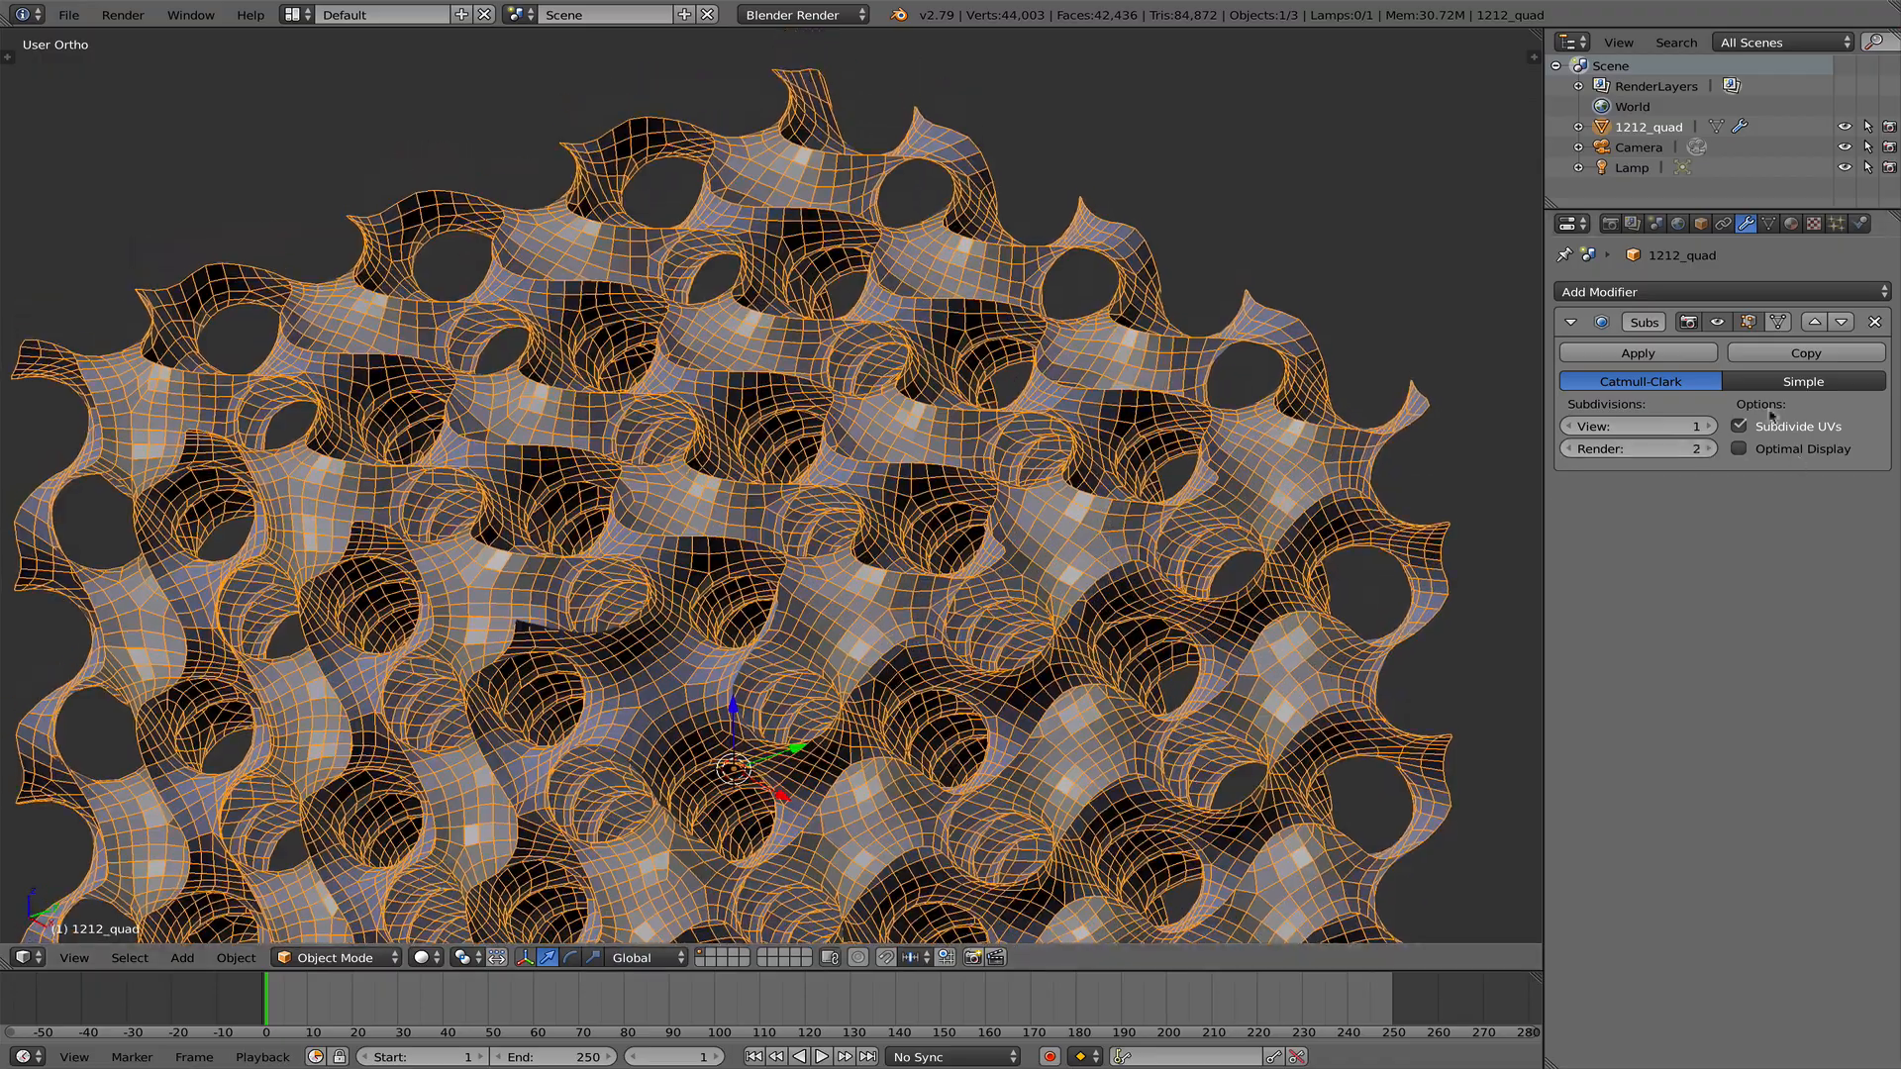
- Add a Solidify modifier after the subdivision and raise its thickness to about 1.438
{"action": "left_click", "coordinate": [1666, 291]}
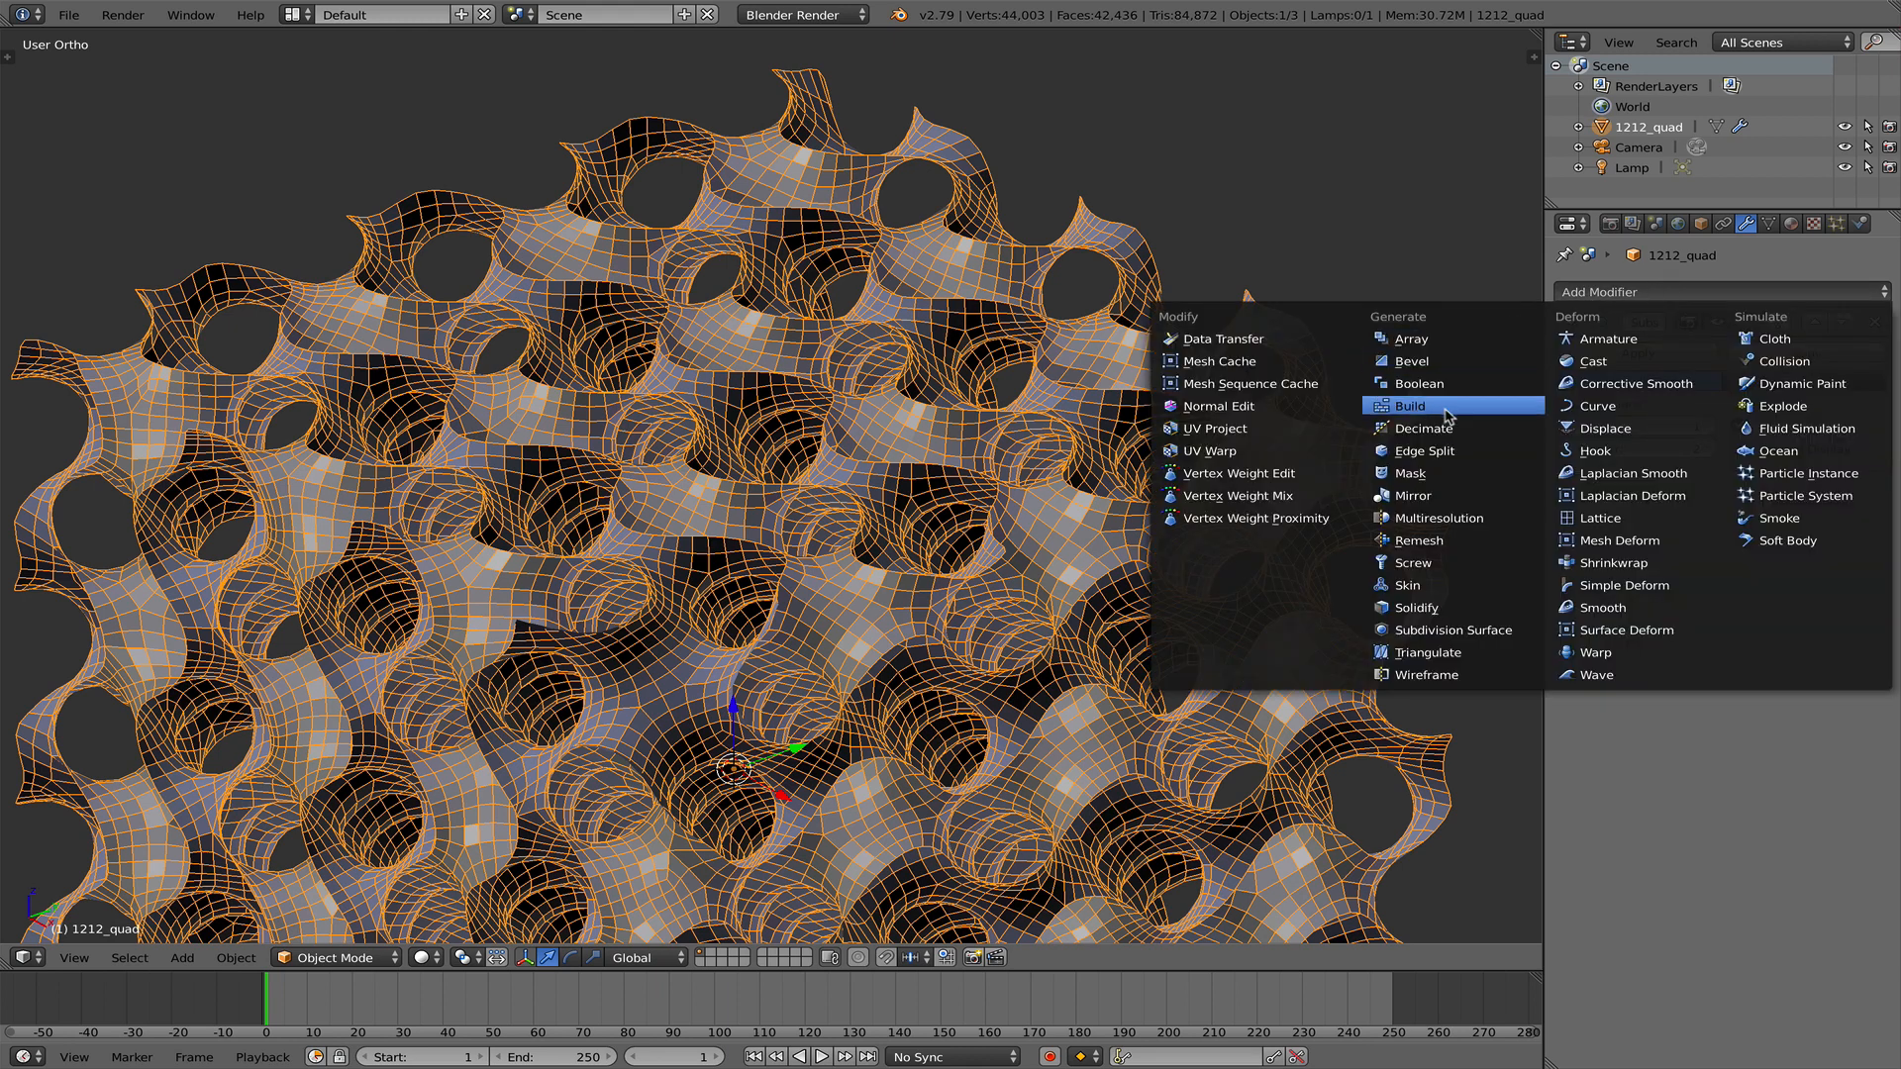
{"action": "left_click", "coordinate": [1441, 607]}
{"action": "scroll", "coordinate": [1305, 438], "scroll_direction": "down", "scroll_amount": 4}
{"action": "scroll", "coordinate": [1305, 438], "scroll_direction": "up", "scroll_amount": 8}
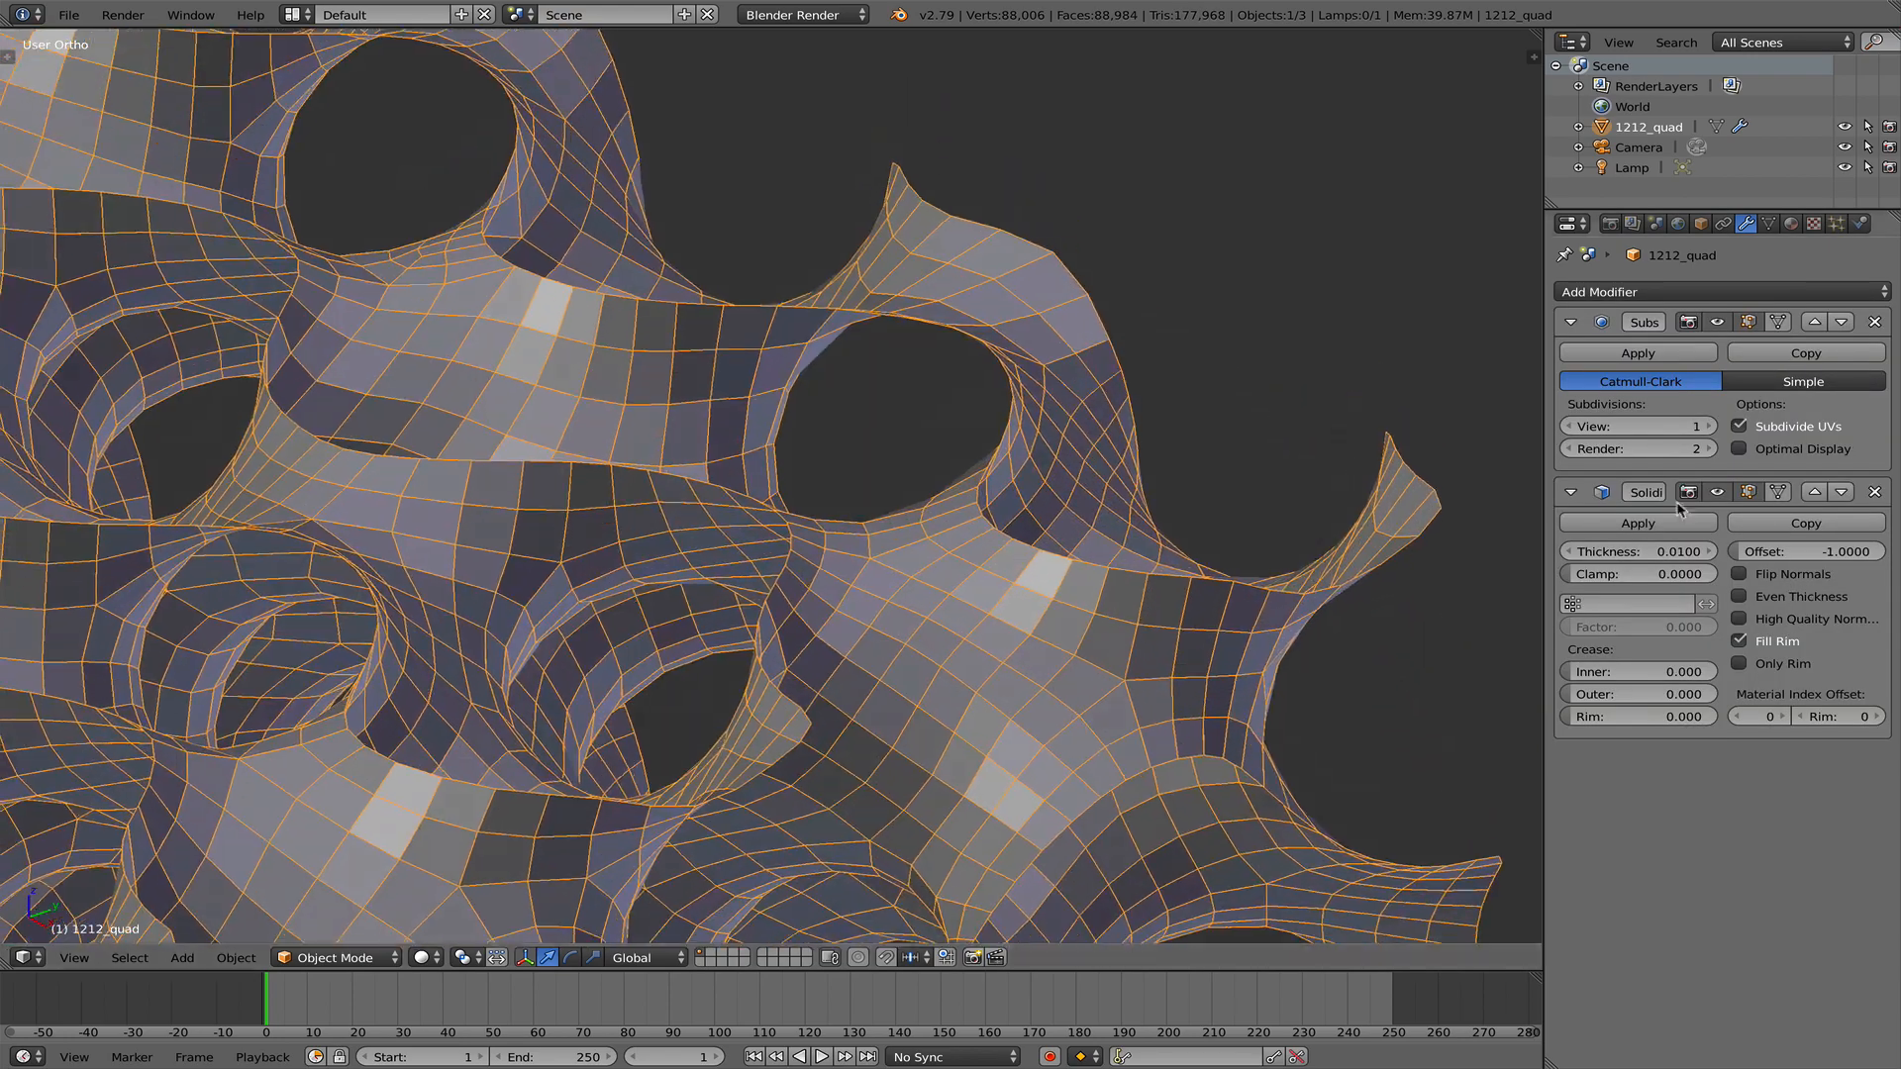
{"action": "left_click_drag", "start_coordinate": [1609, 552], "coordinate": [1797, 552]}
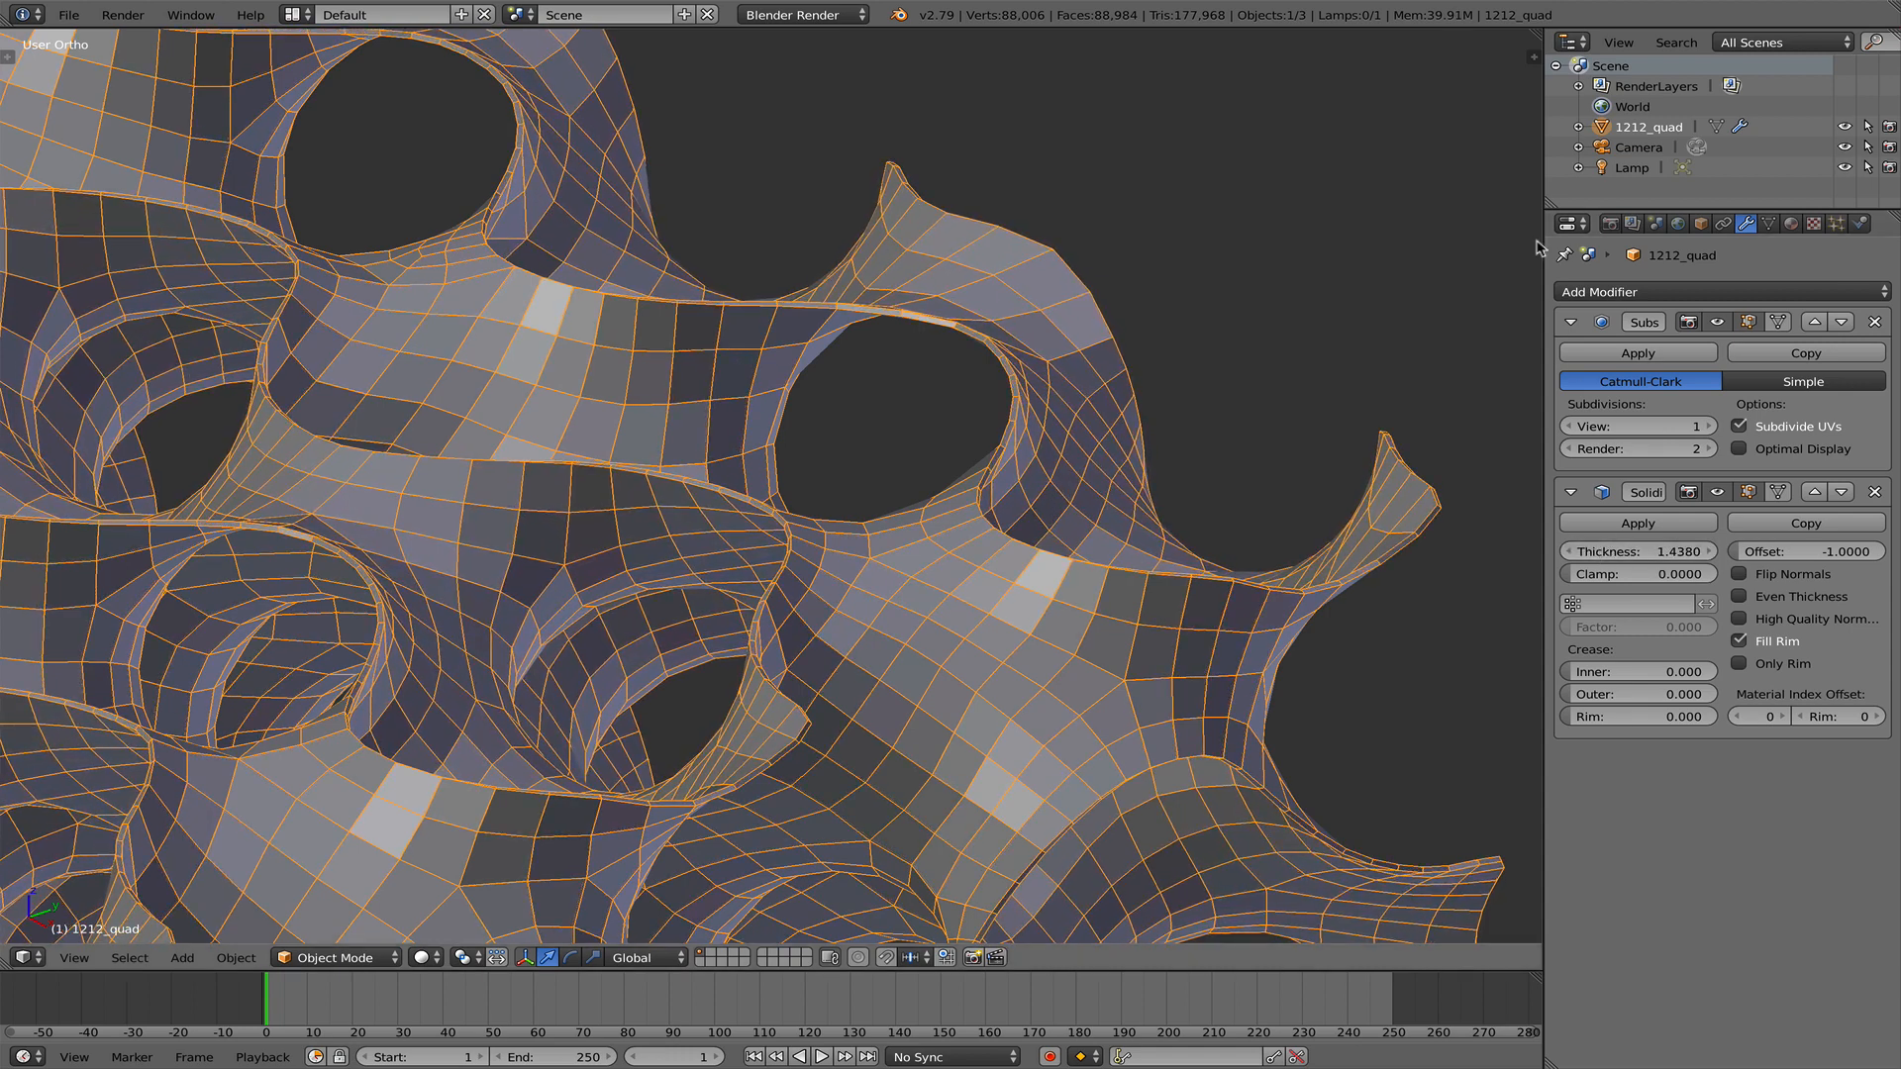
- Check the scene's unit settings and return to the gyroid's modifiers
{"action": "left_click", "coordinate": [1655, 224]}
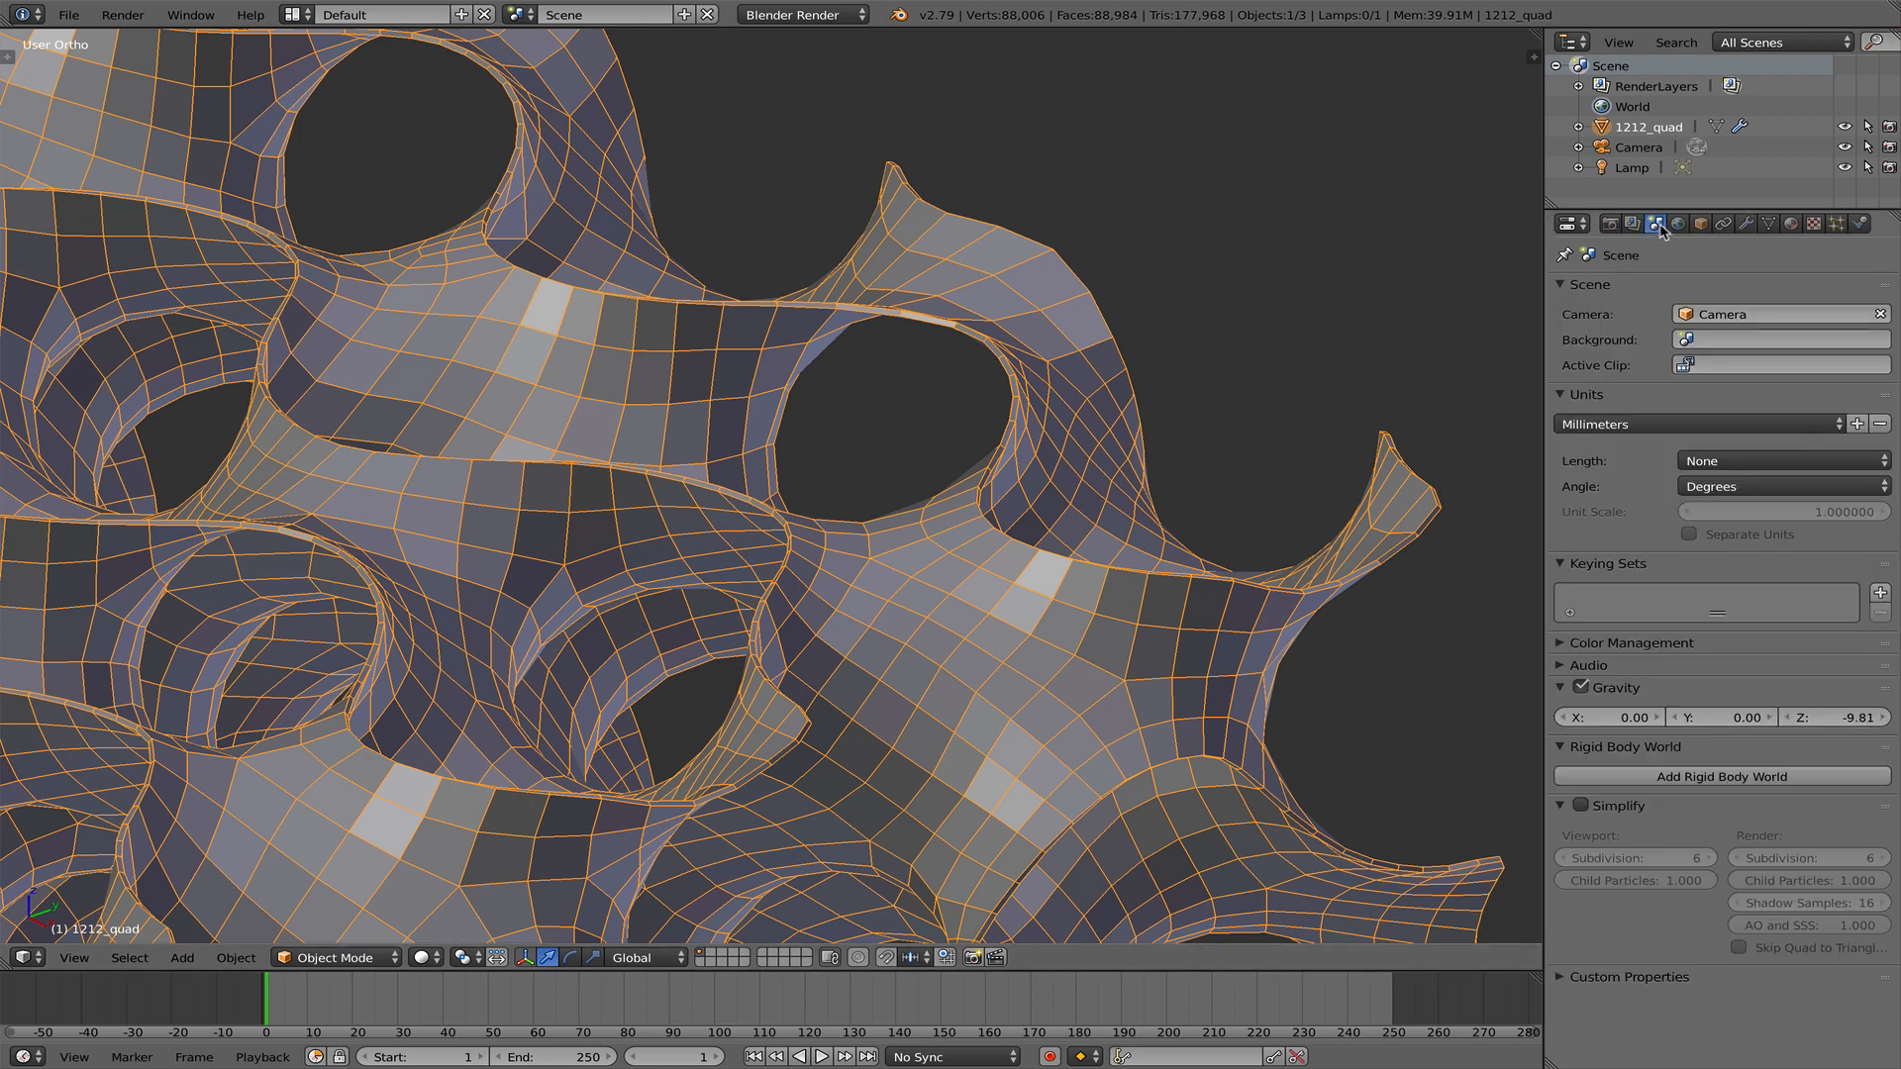
{"action": "left_click", "coordinate": [1616, 426]}
{"action": "left_click", "coordinate": [1478, 377]}
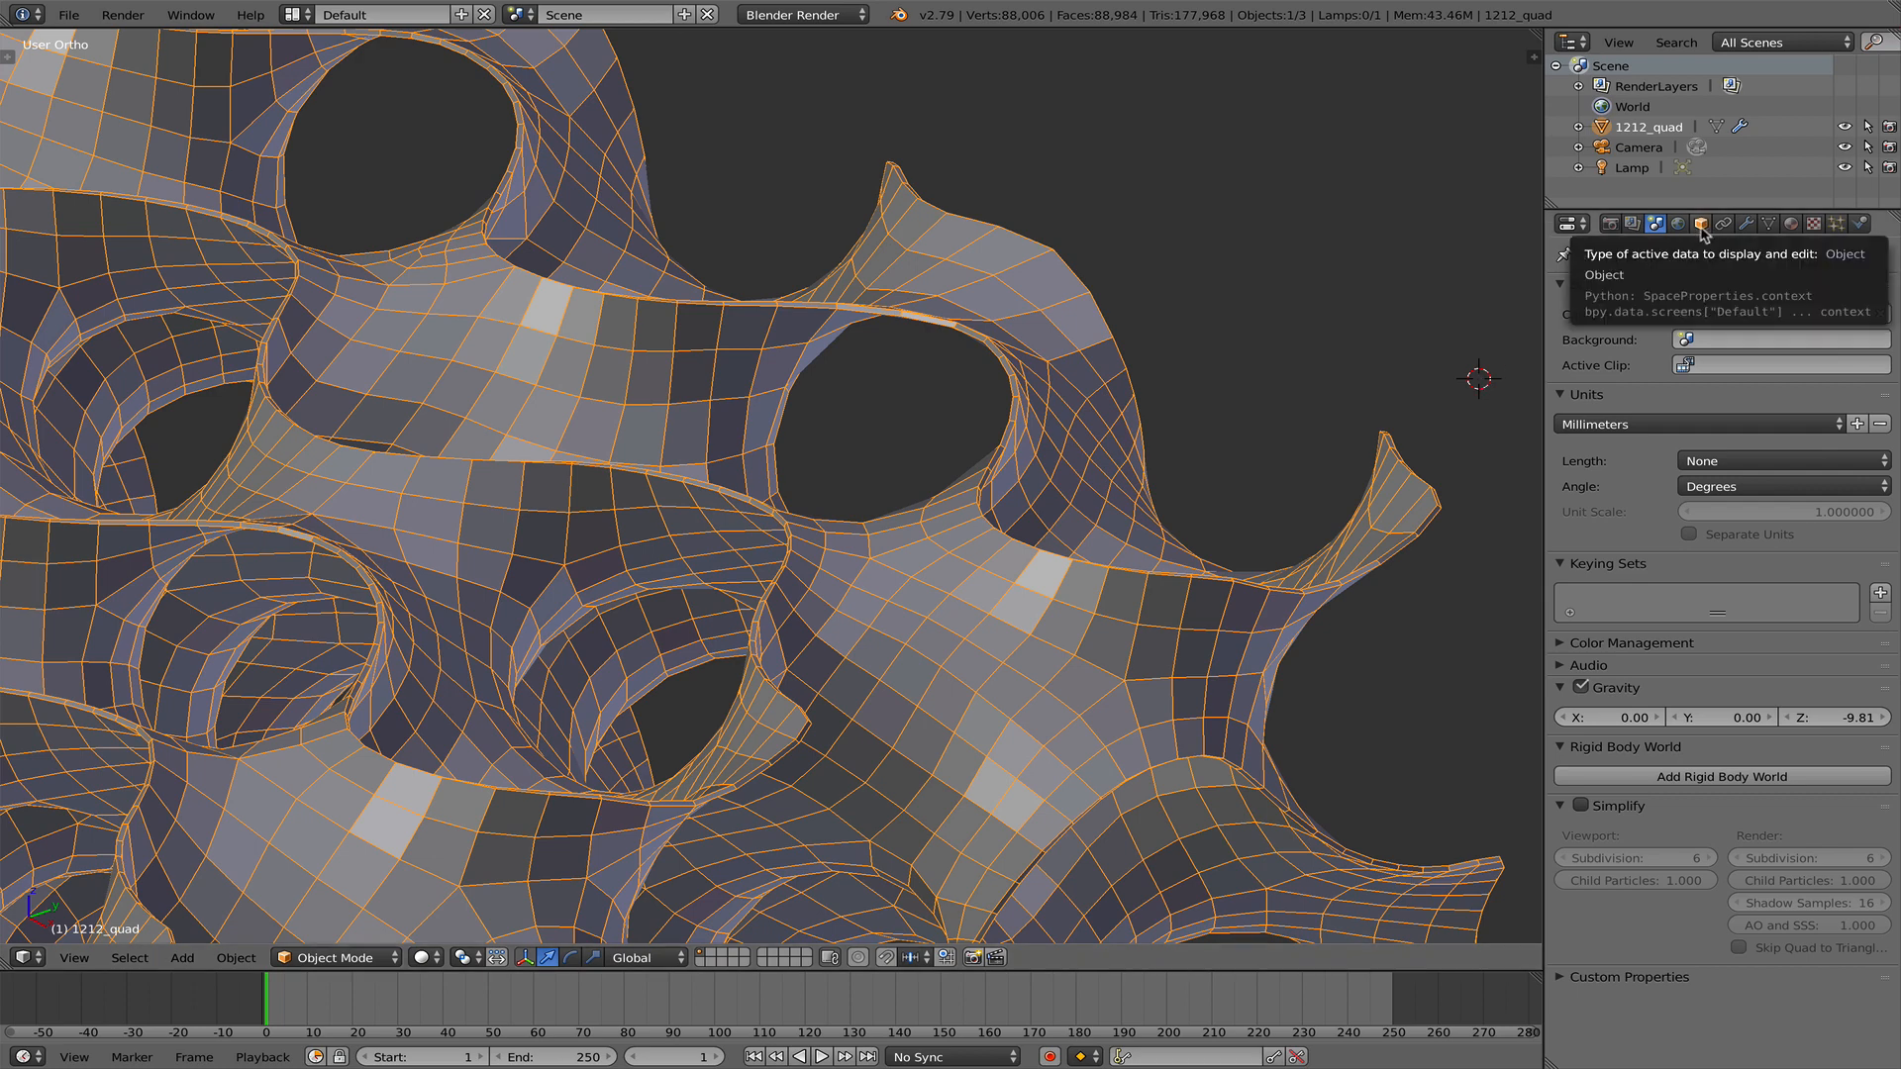
{"action": "left_click", "coordinate": [1747, 223]}
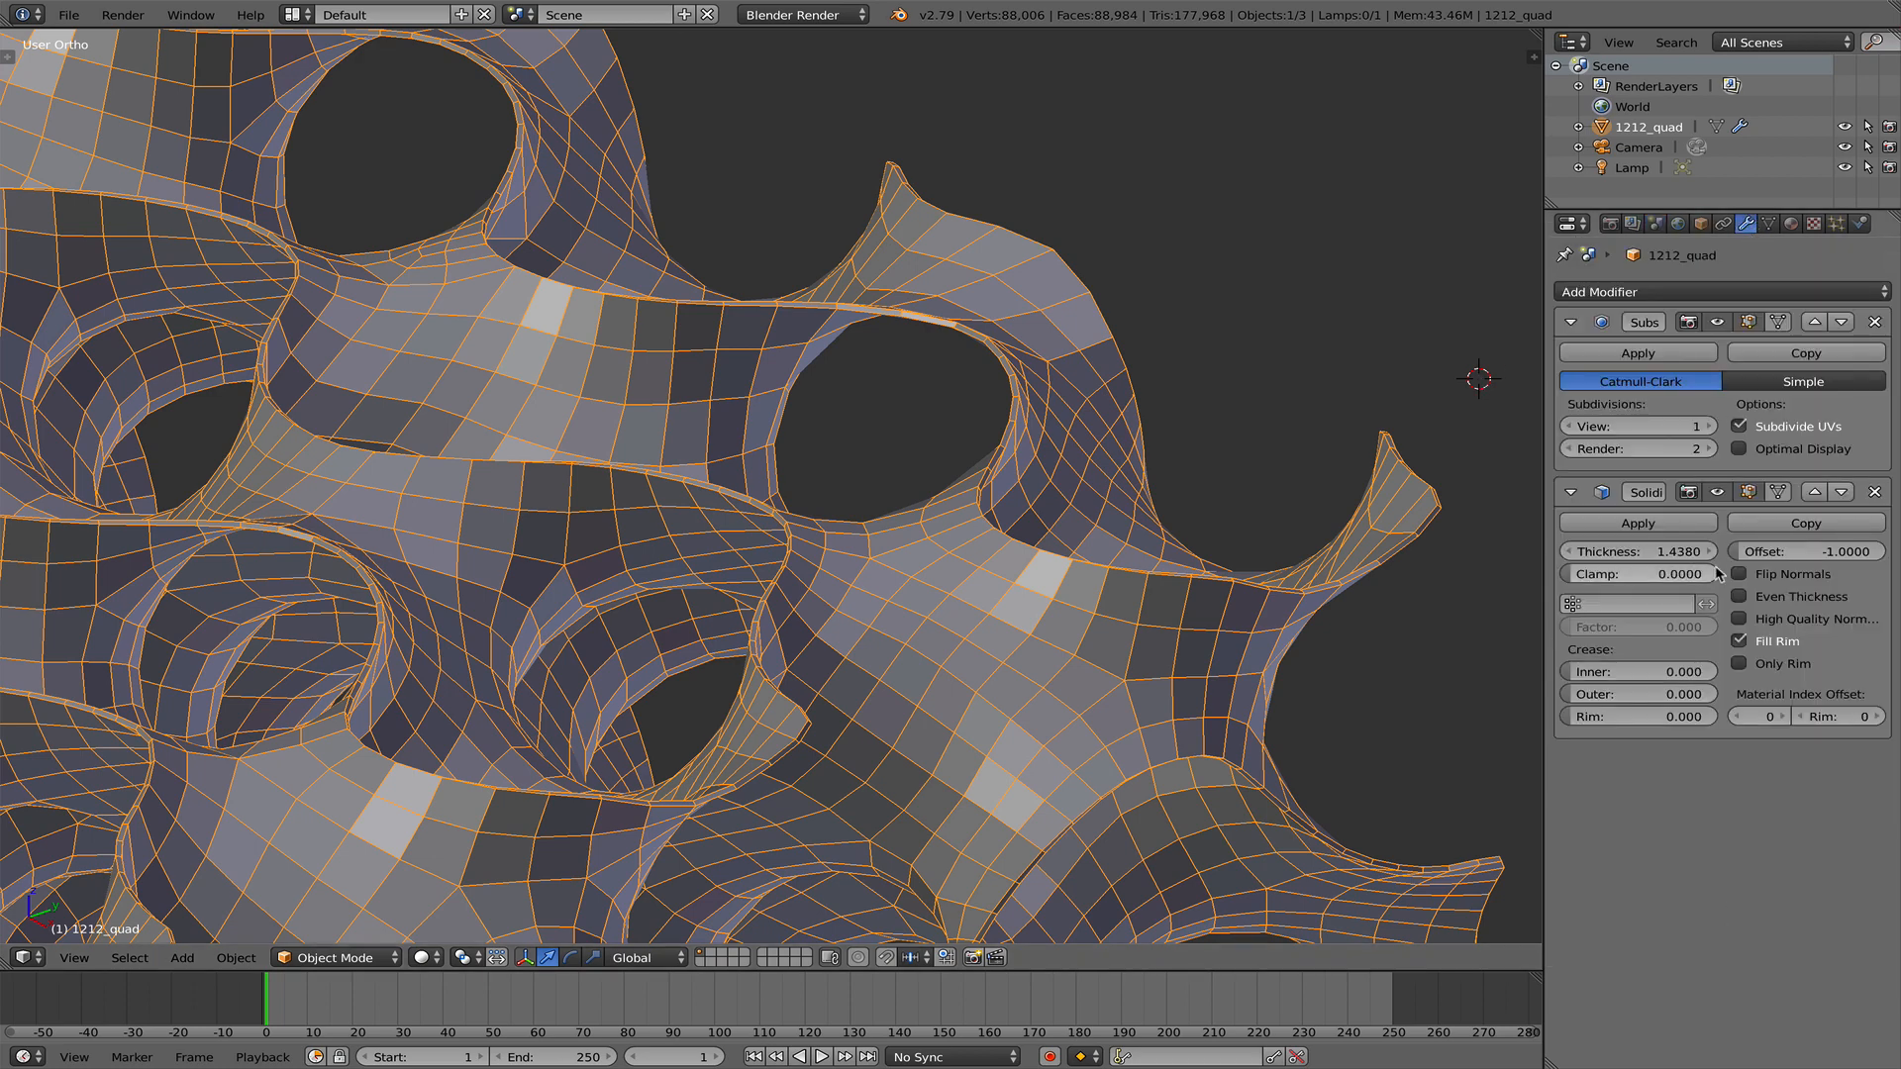
- Set the Solidify thickness to 10
{"action": "left_click", "coordinate": [1680, 554]}
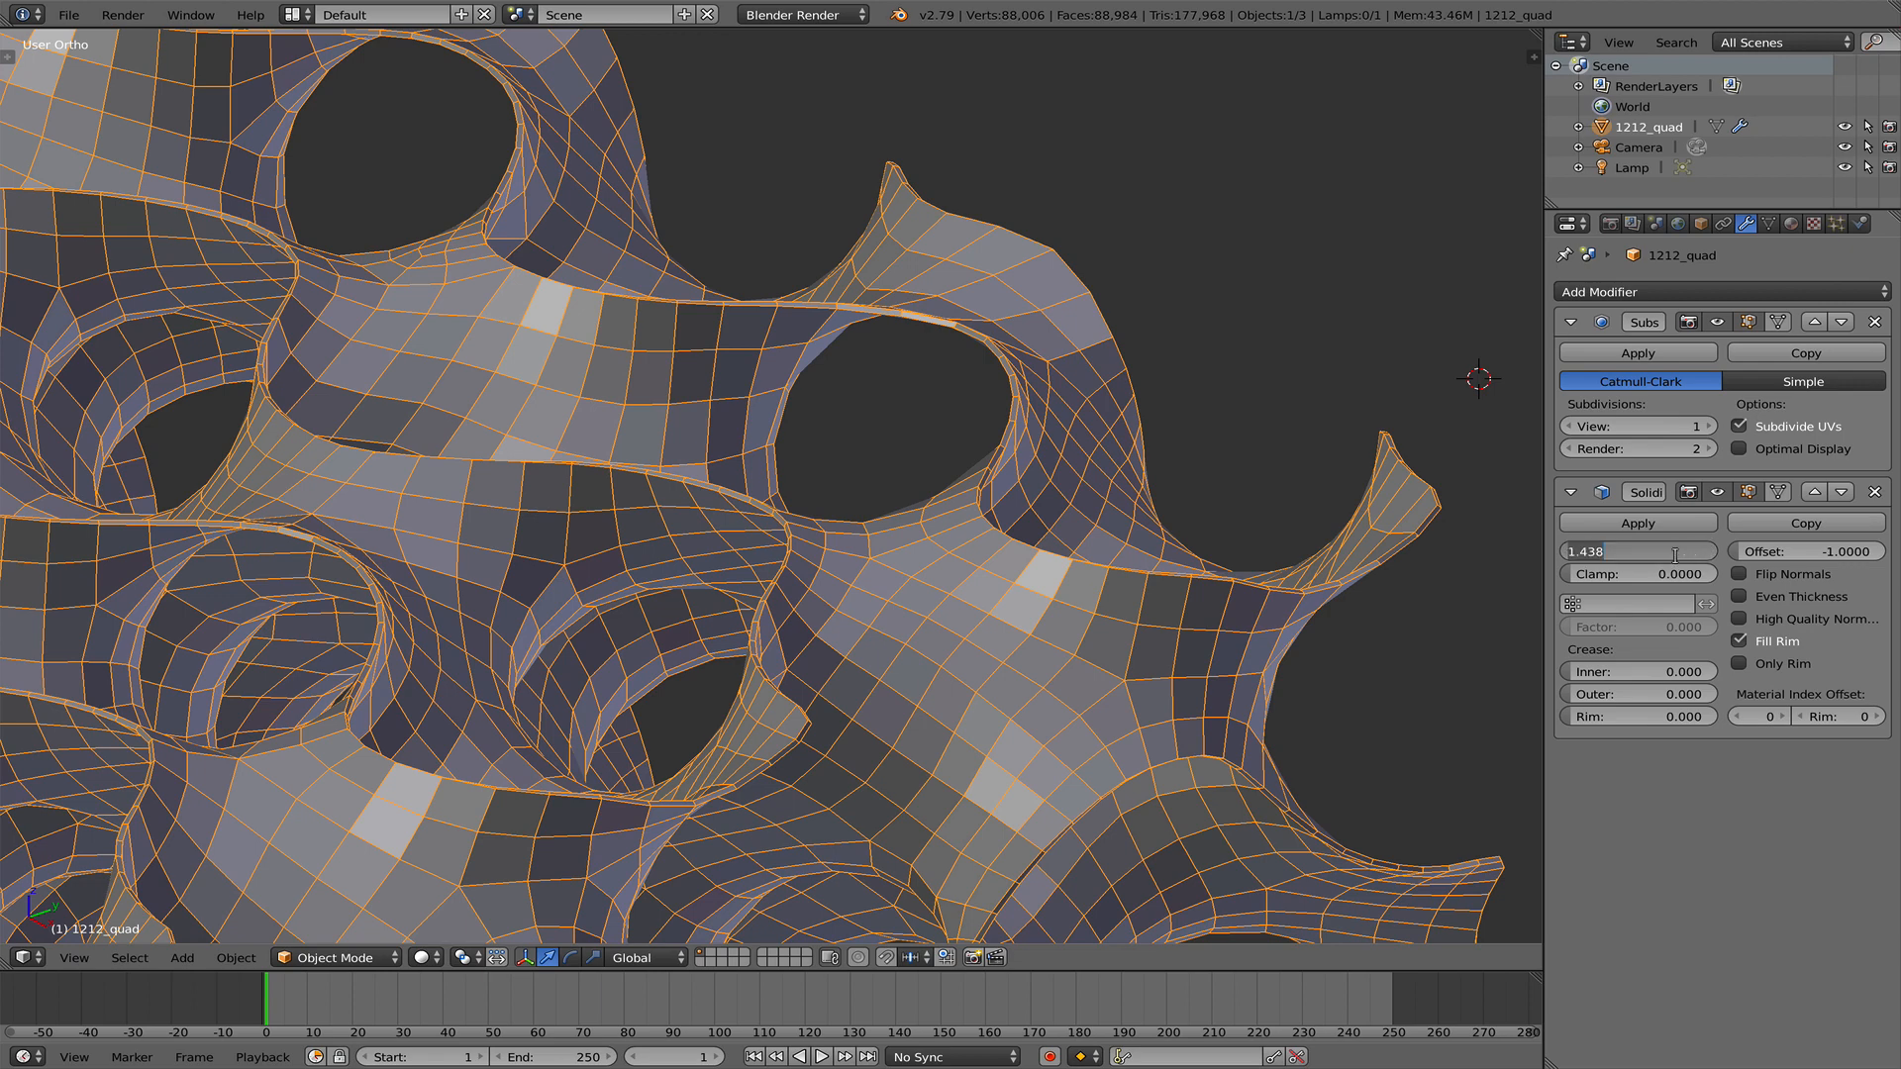
{"action": "type", "text": "10"}
{"action": "key", "text": "Return"}
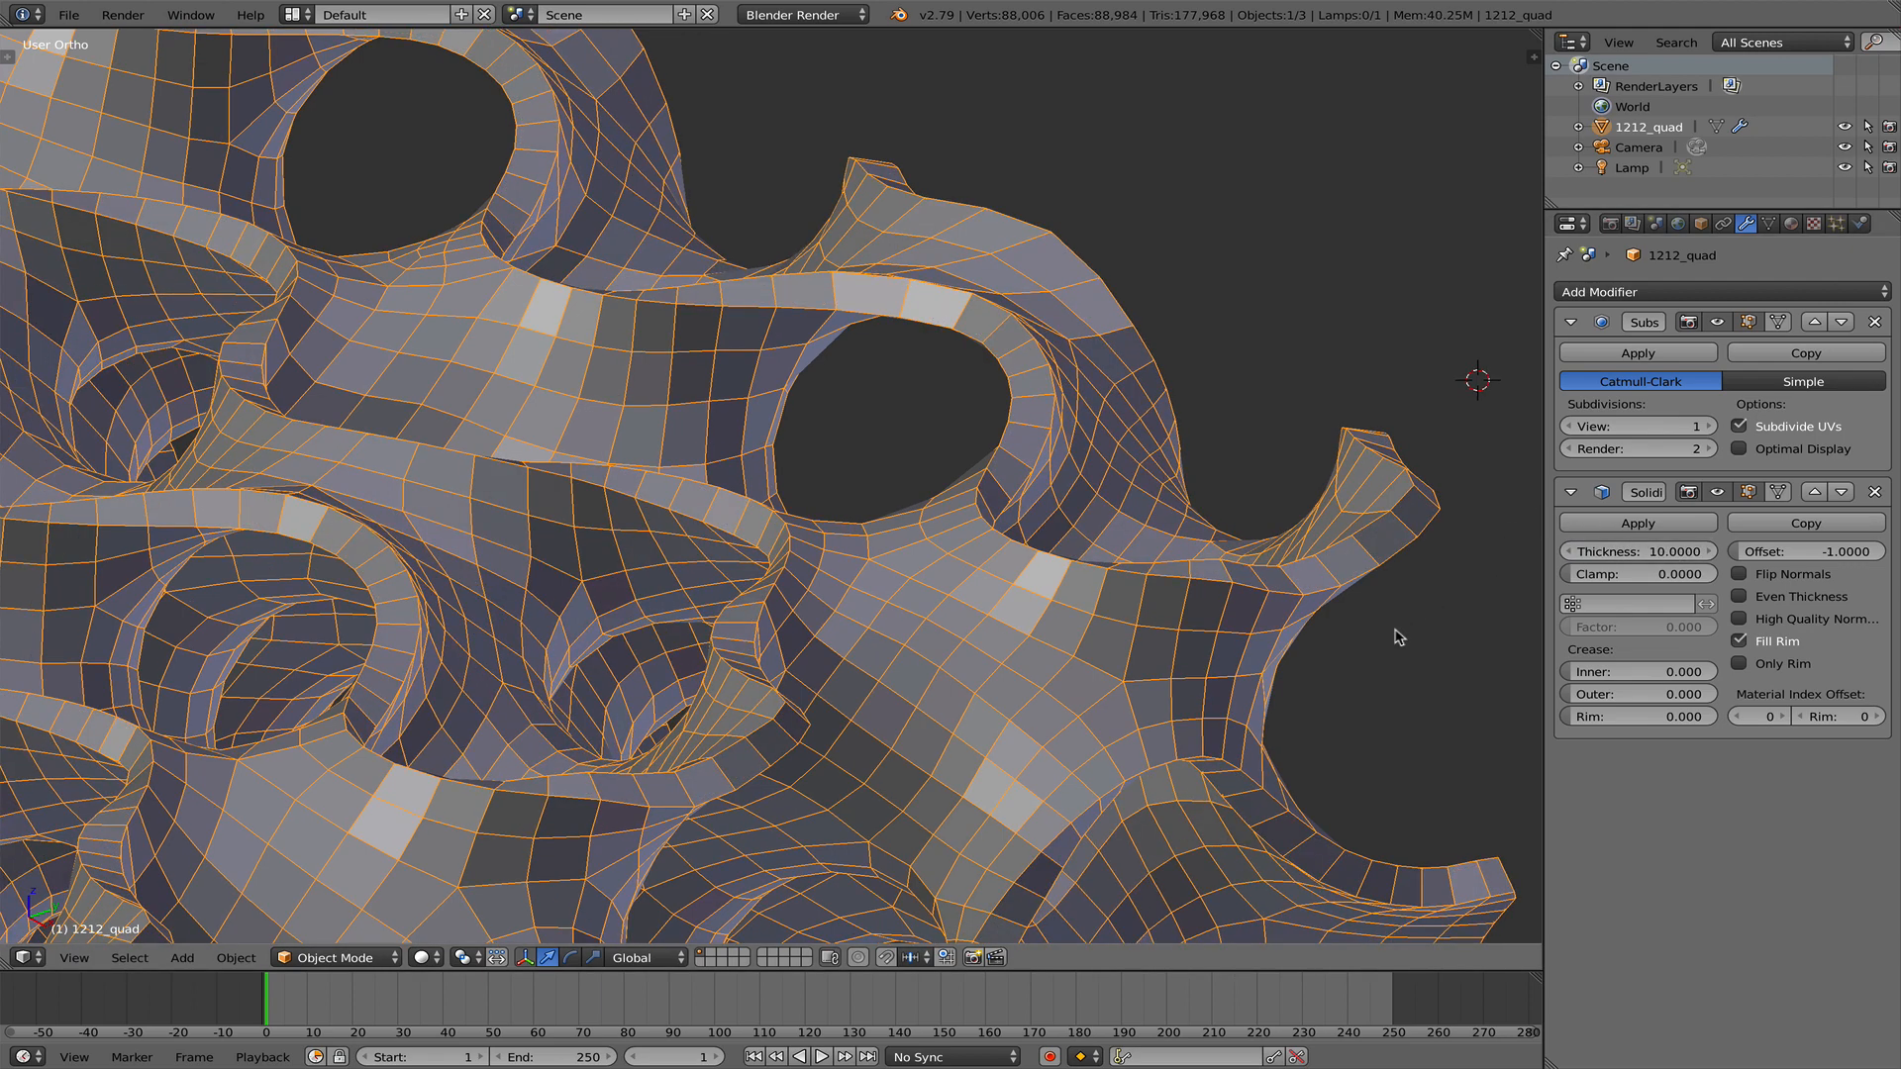
- Examine the thickened gyroid's rims and outer border corners from close up and from farther away
{"action": "scroll", "coordinate": [1376, 644], "scroll_direction": "down", "scroll_amount": 4}
{"action": "scroll", "coordinate": [1300, 677], "scroll_direction": "down", "scroll_amount": 2}
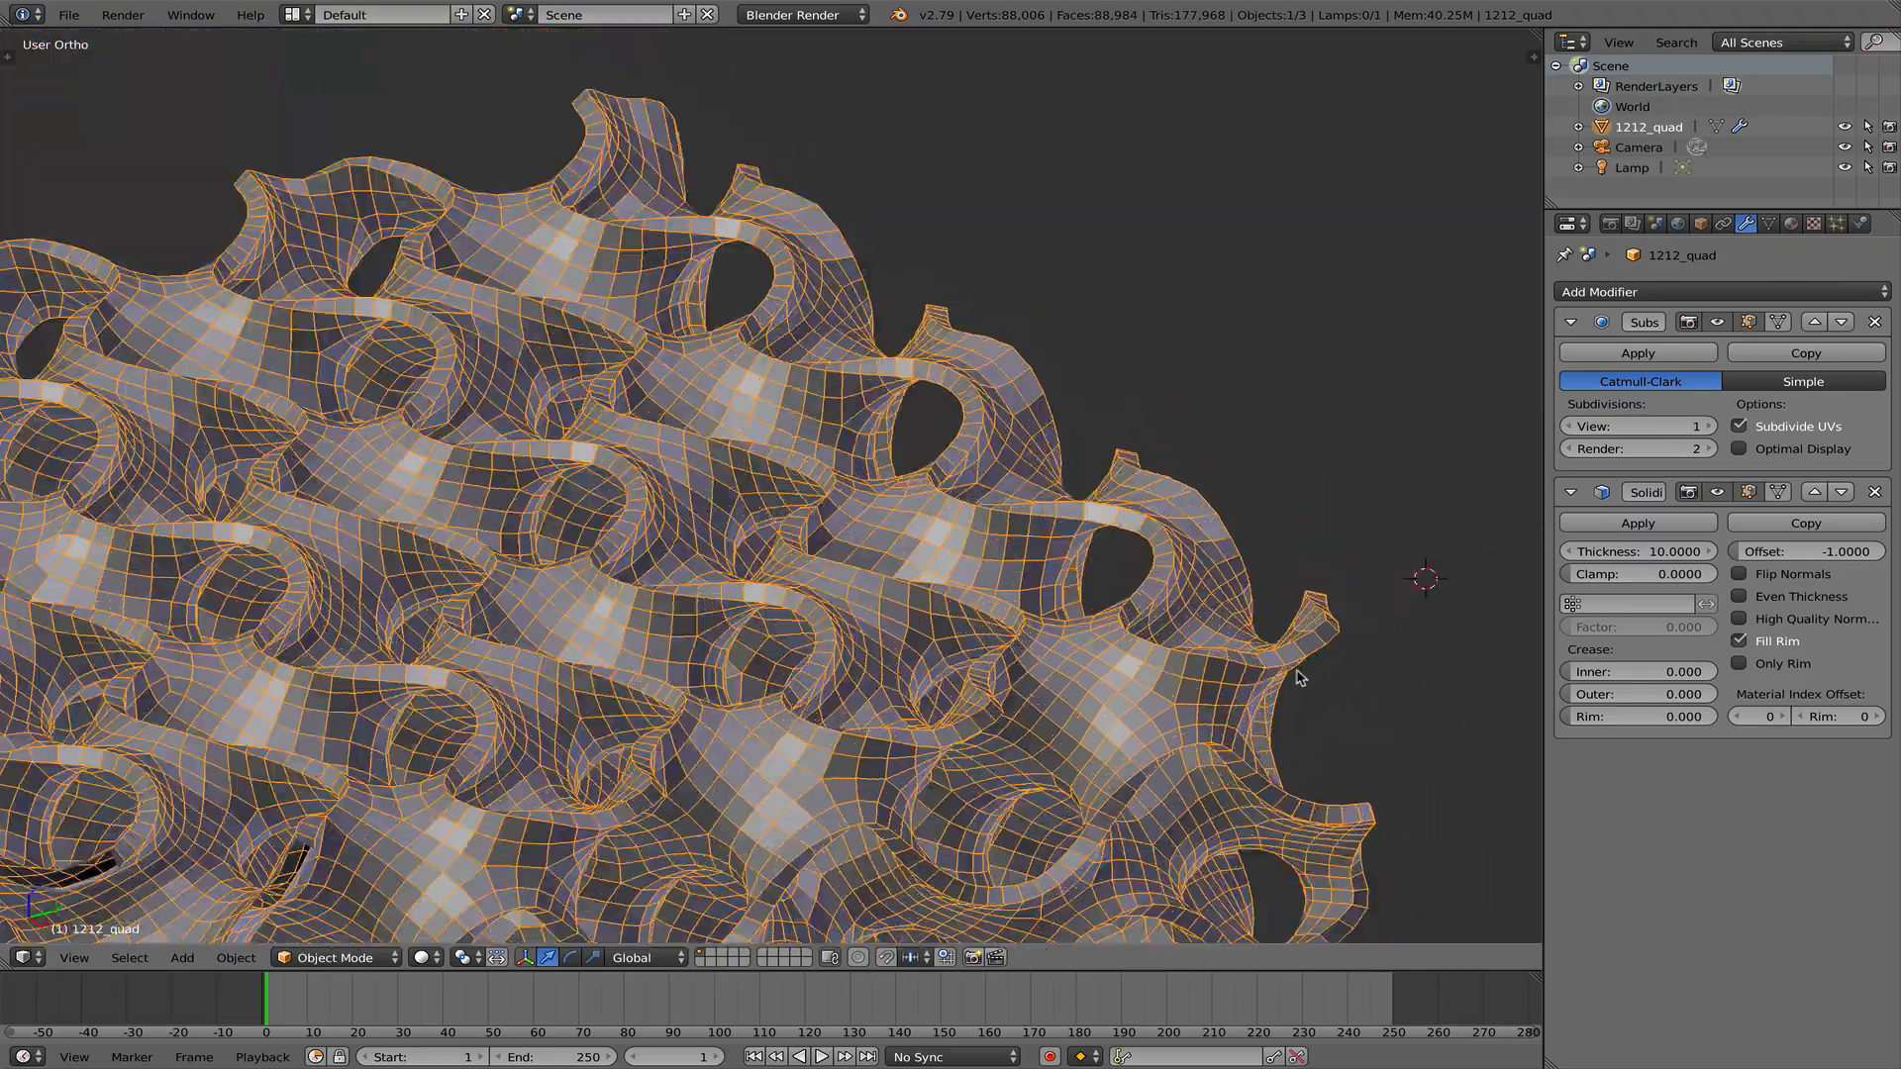
{"action": "scroll", "coordinate": [1199, 685], "scroll_direction": "up", "scroll_amount": 9}
{"action": "scroll", "coordinate": [1203, 686], "scroll_direction": "down", "scroll_amount": 8}
{"action": "middle_click_drag", "start_coordinate": [1201, 689], "coordinate": [1186, 597], "text": "shift"}
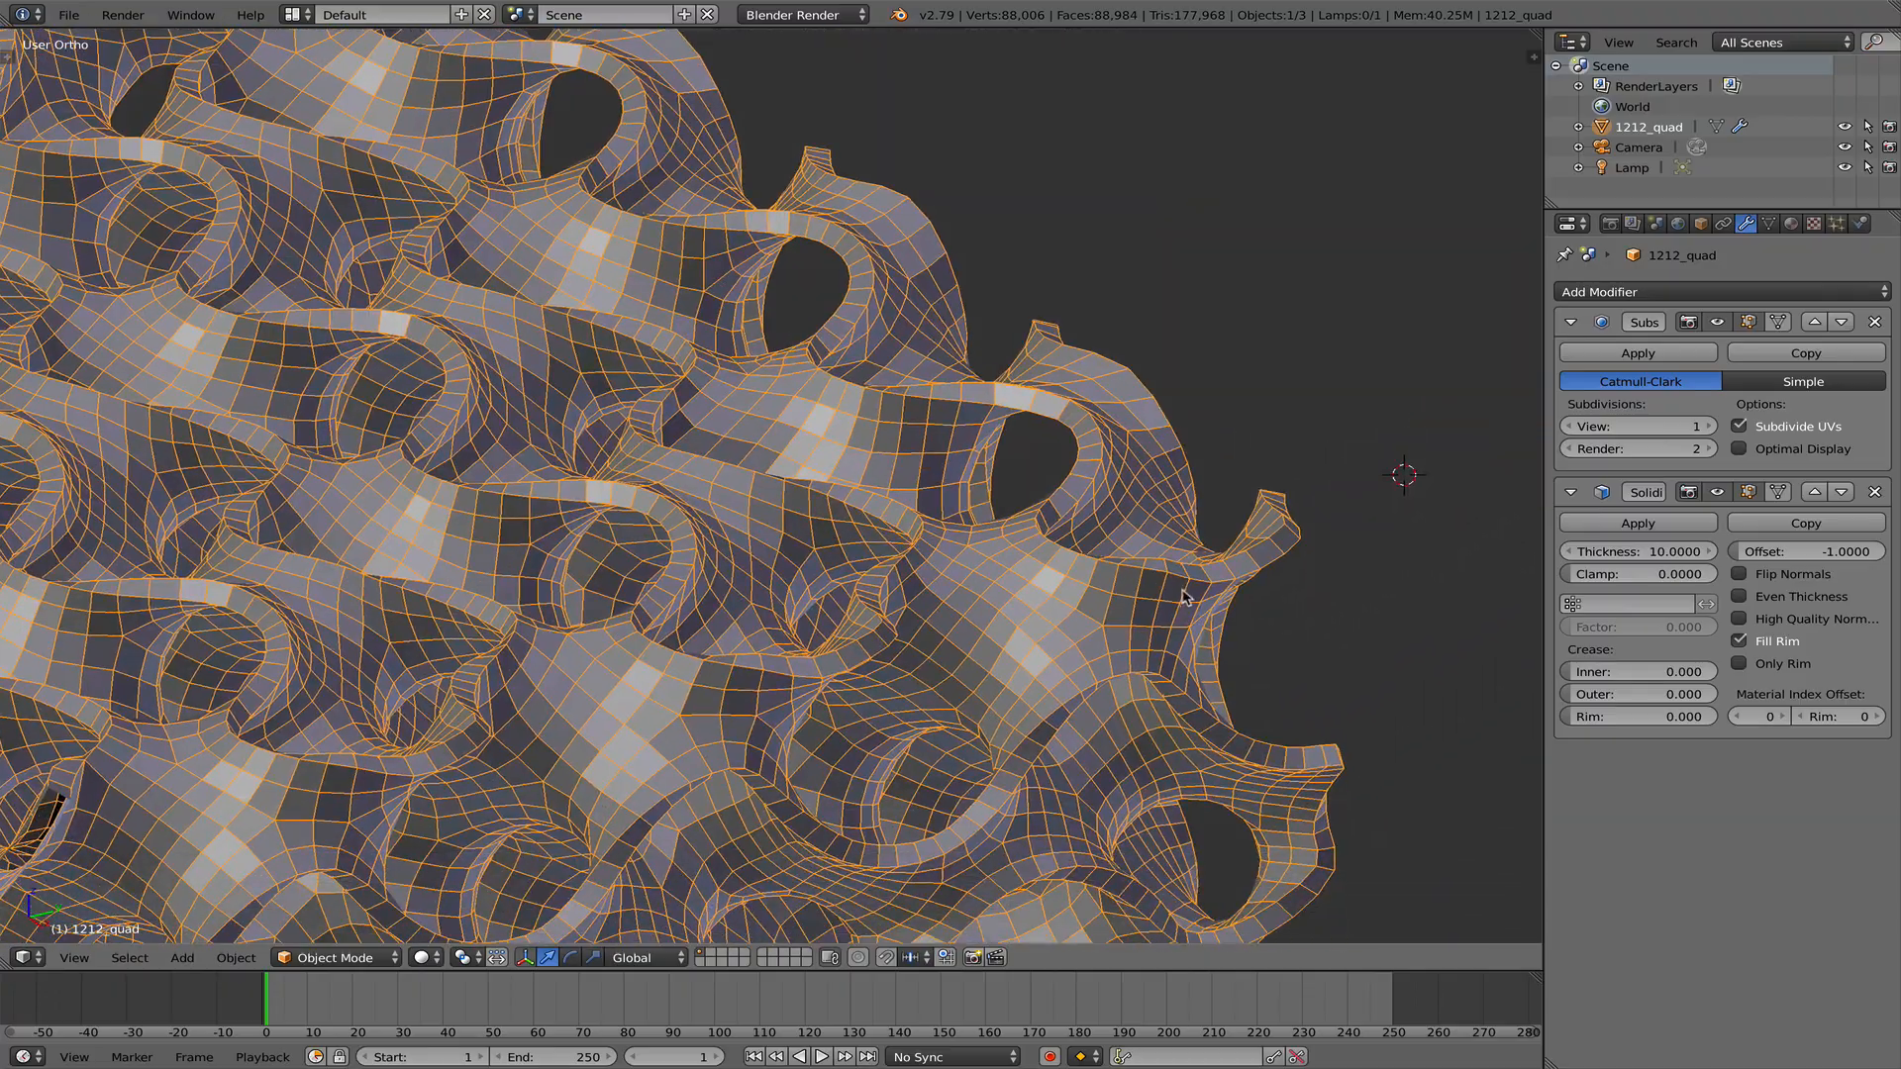
{"action": "scroll", "coordinate": [967, 590], "scroll_direction": "down", "scroll_amount": 2}
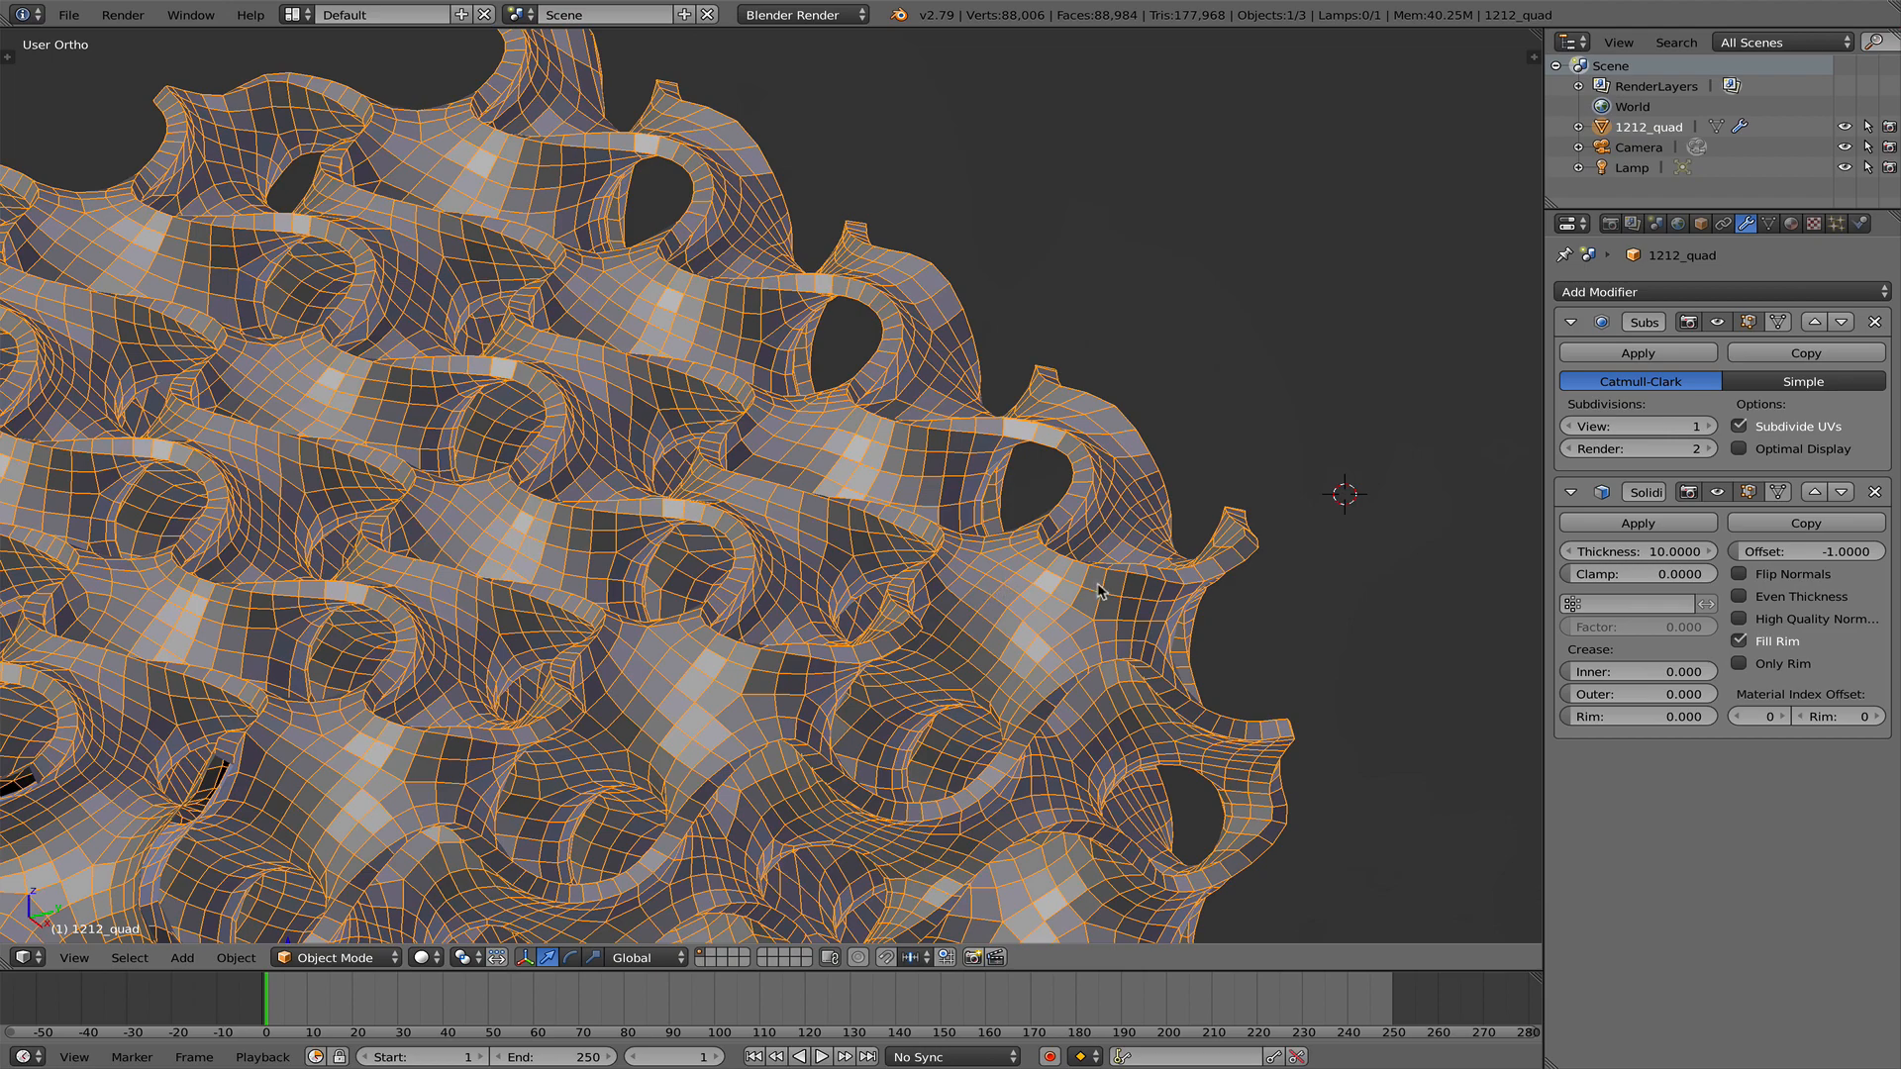
{"action": "scroll", "coordinate": [1145, 503], "scroll_direction": "down", "scroll_amount": 4}
{"action": "scroll", "coordinate": [1132, 480], "scroll_direction": "up", "scroll_amount": 6}
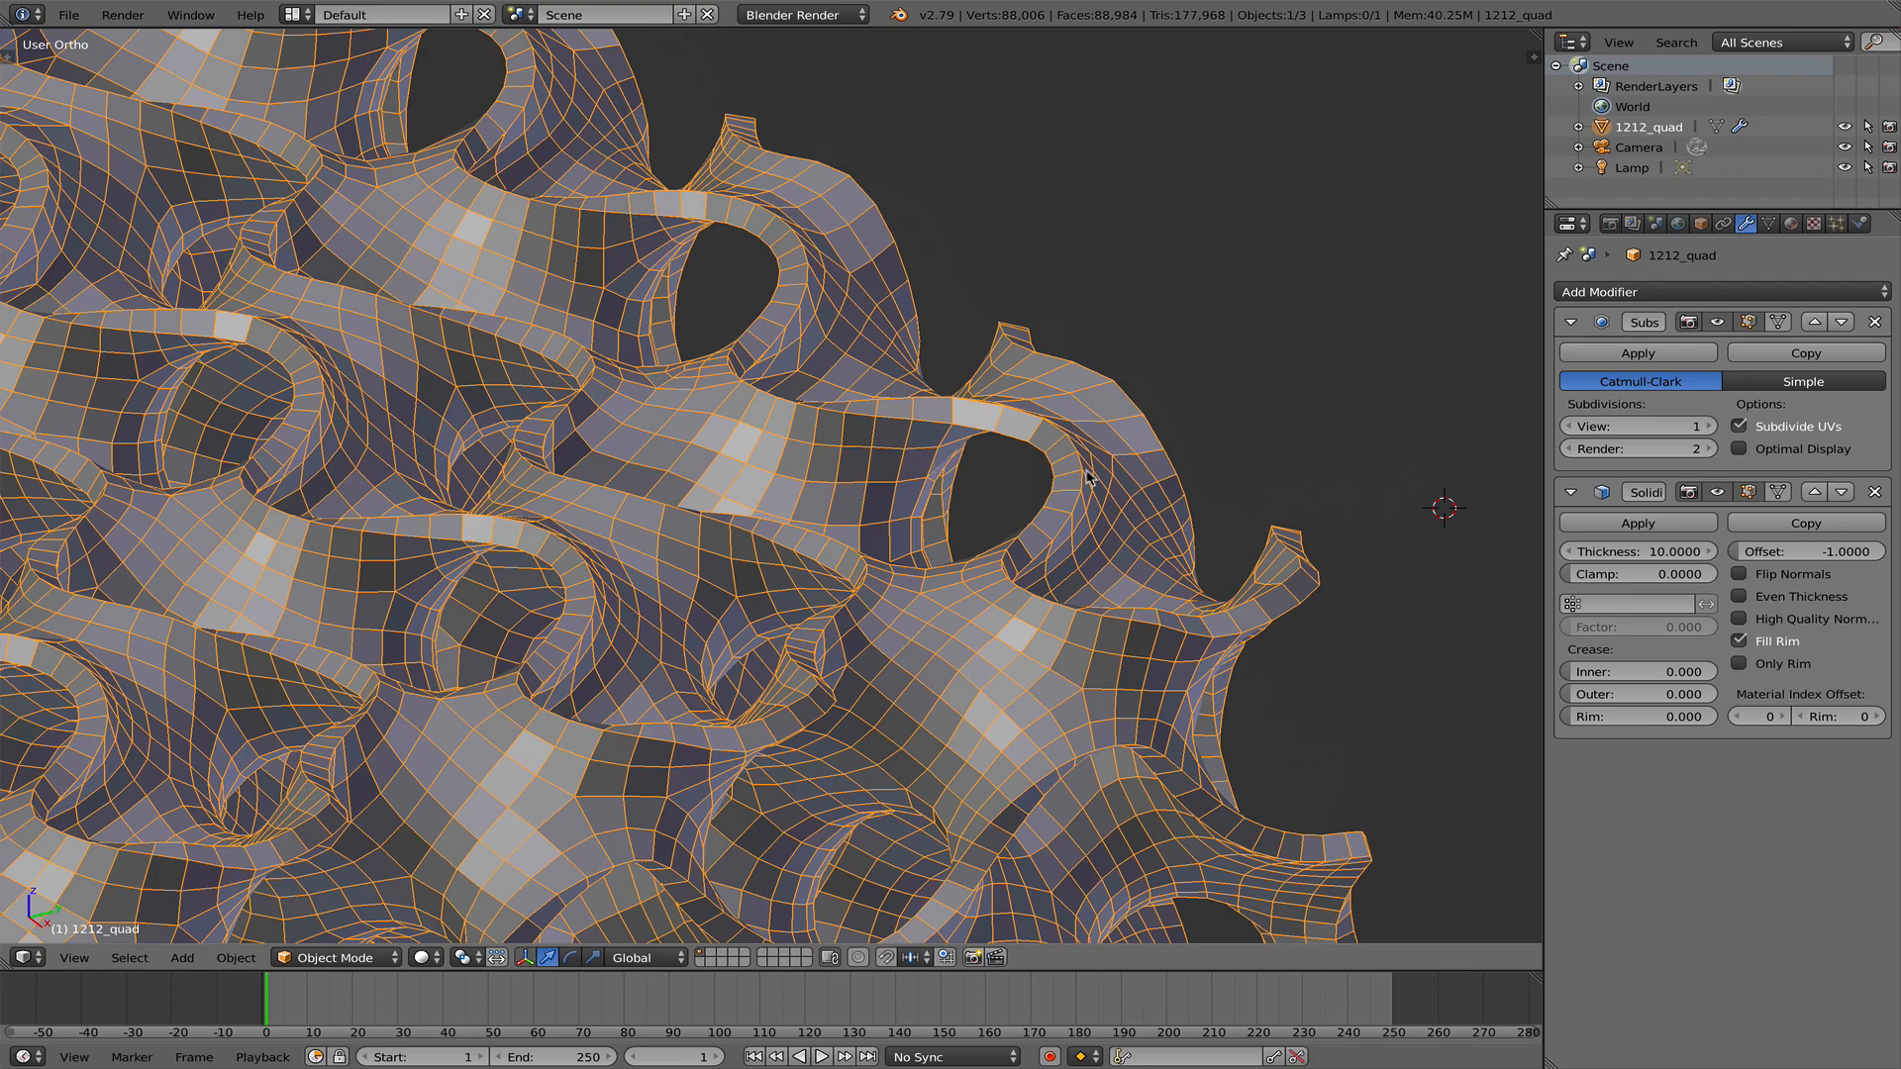
{"action": "scroll", "coordinate": [950, 511], "scroll_direction": "down", "scroll_amount": 4}
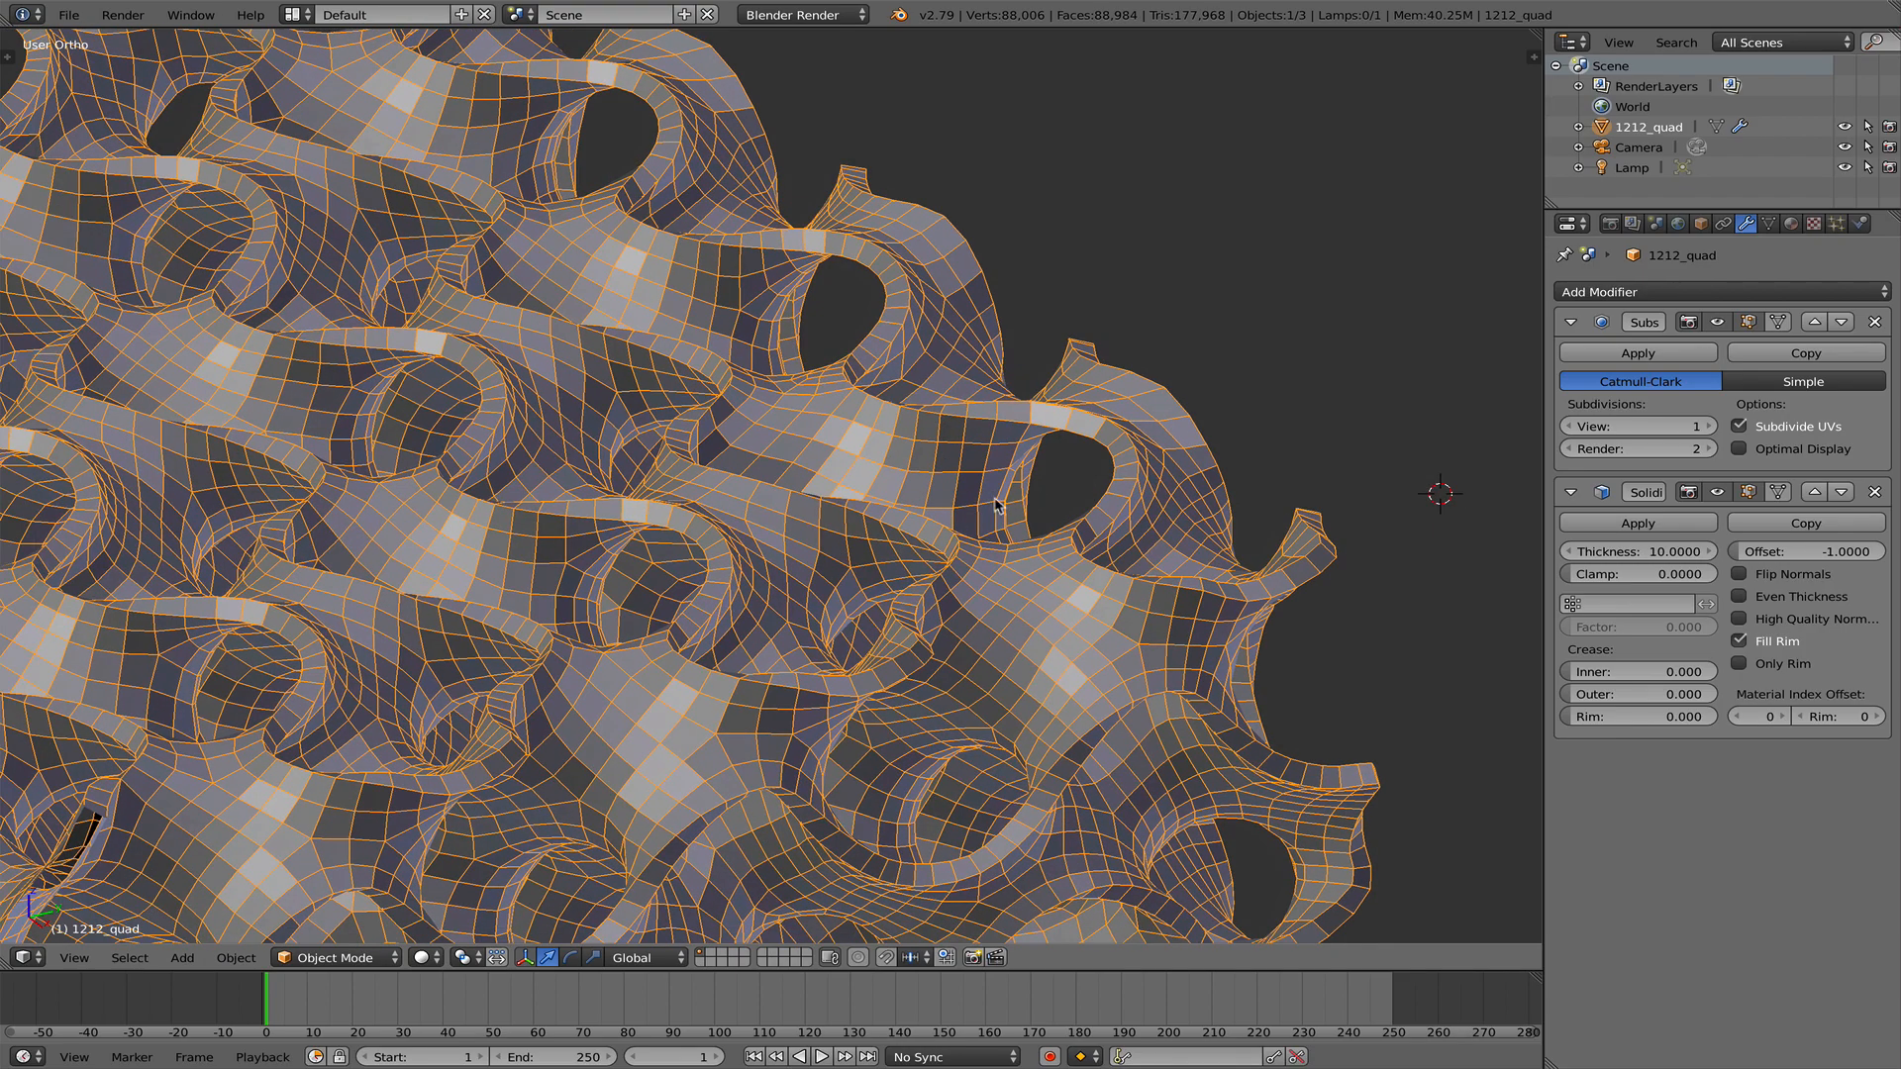
{"action": "scroll", "coordinate": [971, 475], "scroll_direction": "up", "scroll_amount": 6}
{"action": "scroll", "coordinate": [985, 476], "scroll_direction": "down", "scroll_amount": 1}
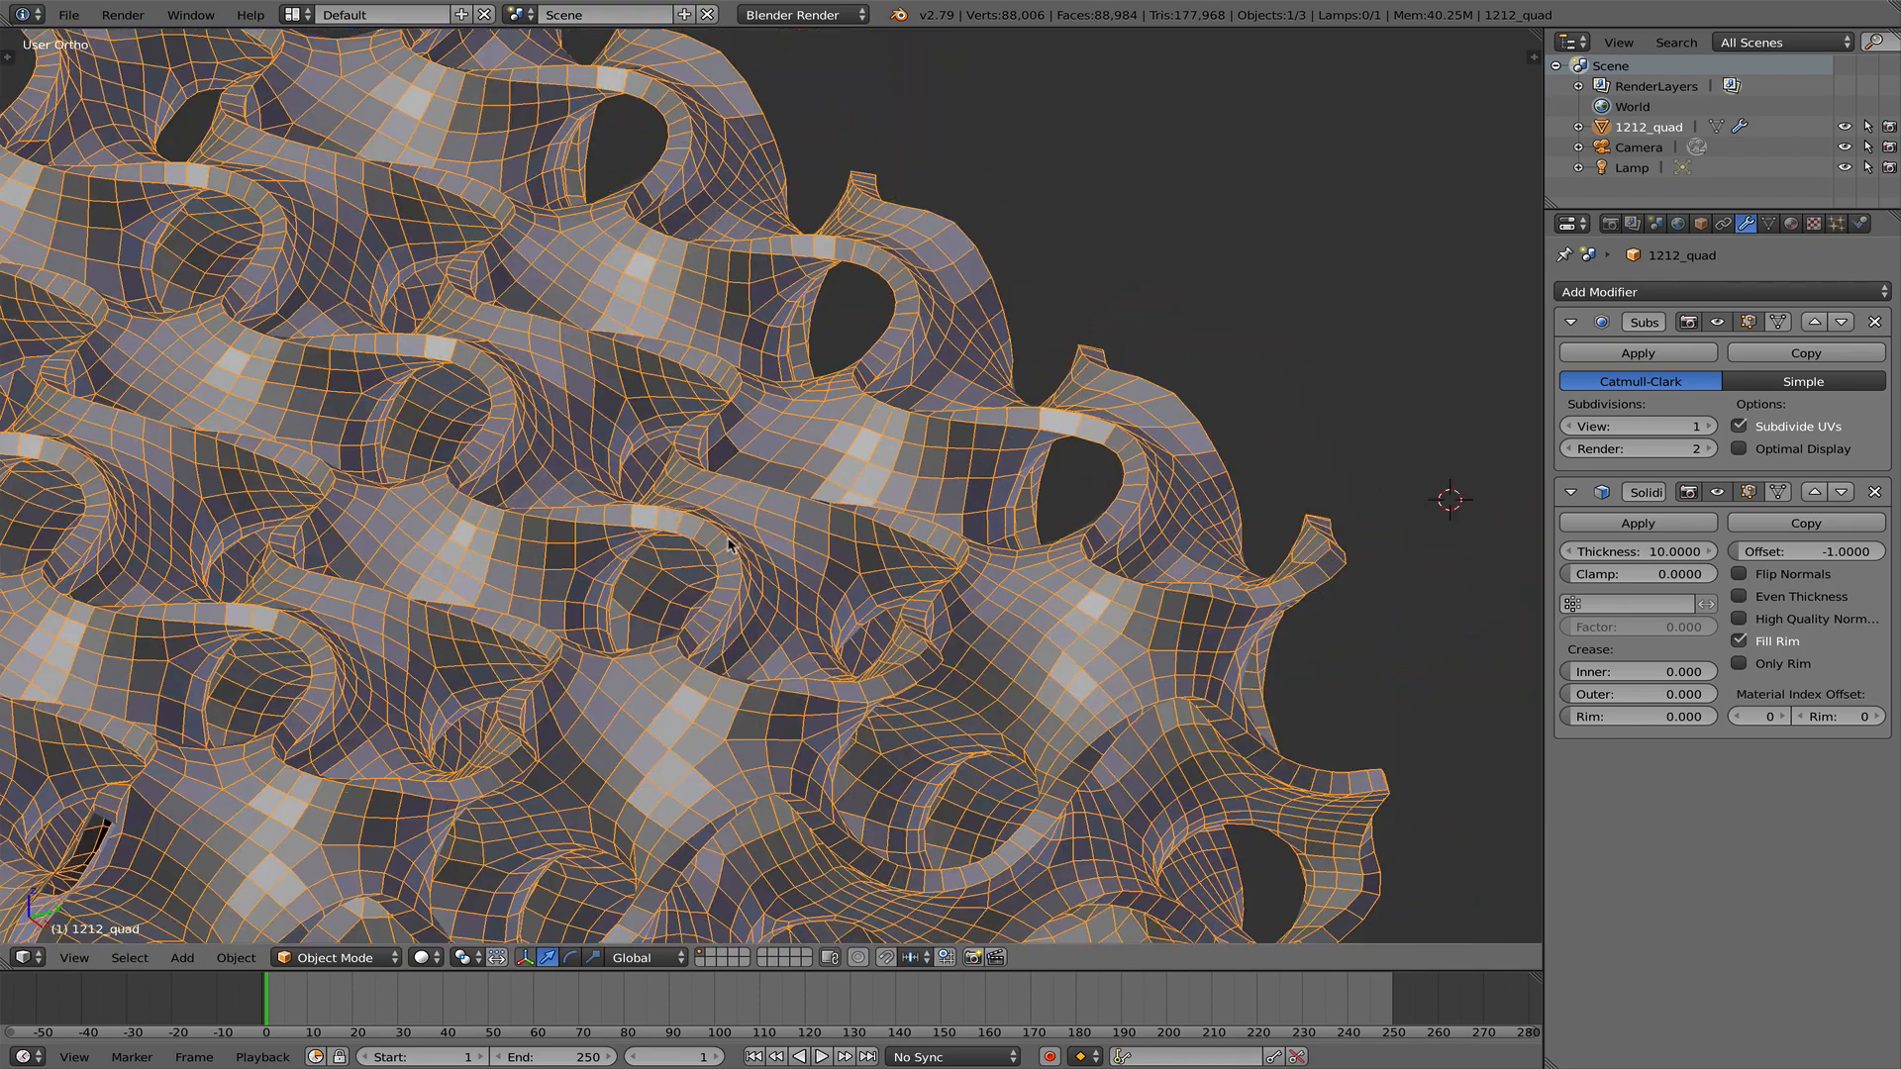
{"action": "scroll", "coordinate": [804, 500], "scroll_direction": "down", "scroll_amount": 1}
{"action": "scroll", "coordinate": [1198, 574], "scroll_direction": "down", "scroll_amount": 1}
{"action": "scroll", "coordinate": [1235, 585], "scroll_direction": "up", "scroll_amount": 6}
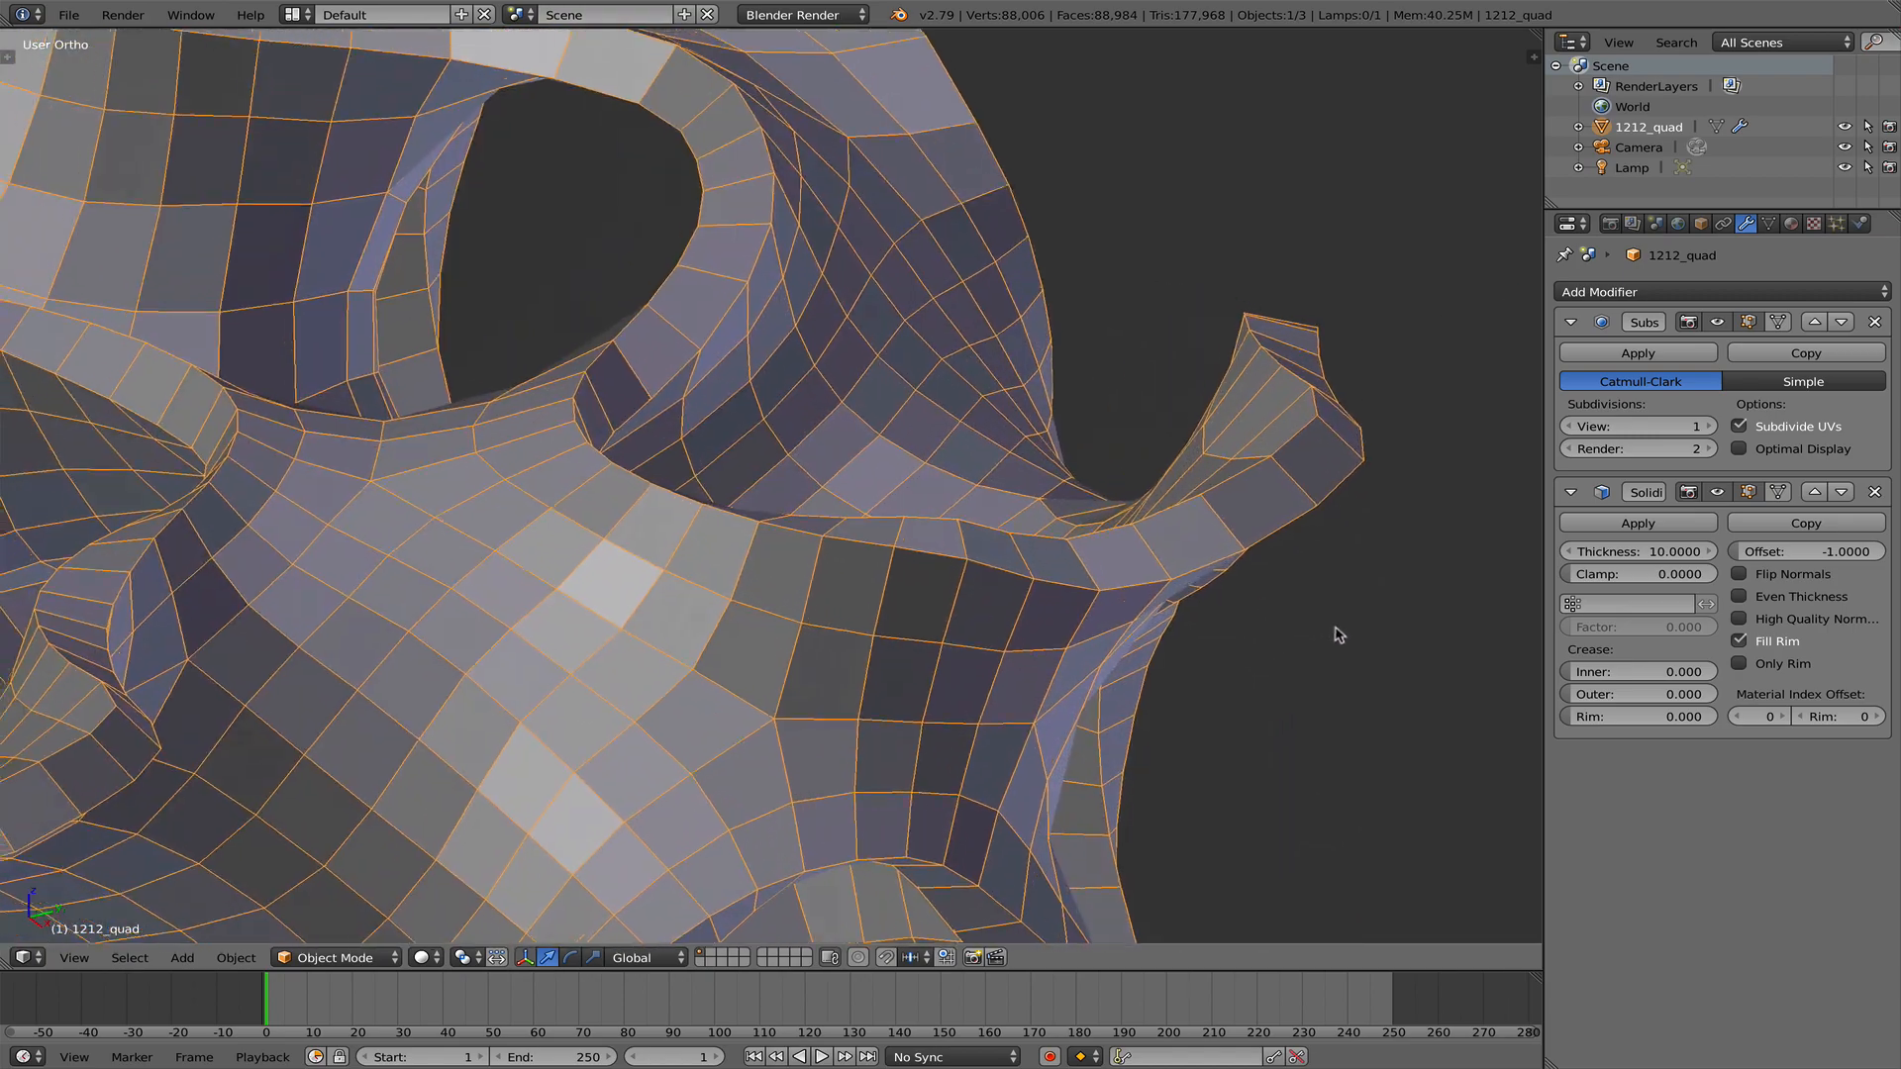
{"action": "middle_click_drag", "start_coordinate": [1334, 627], "coordinate": [970, 553]}
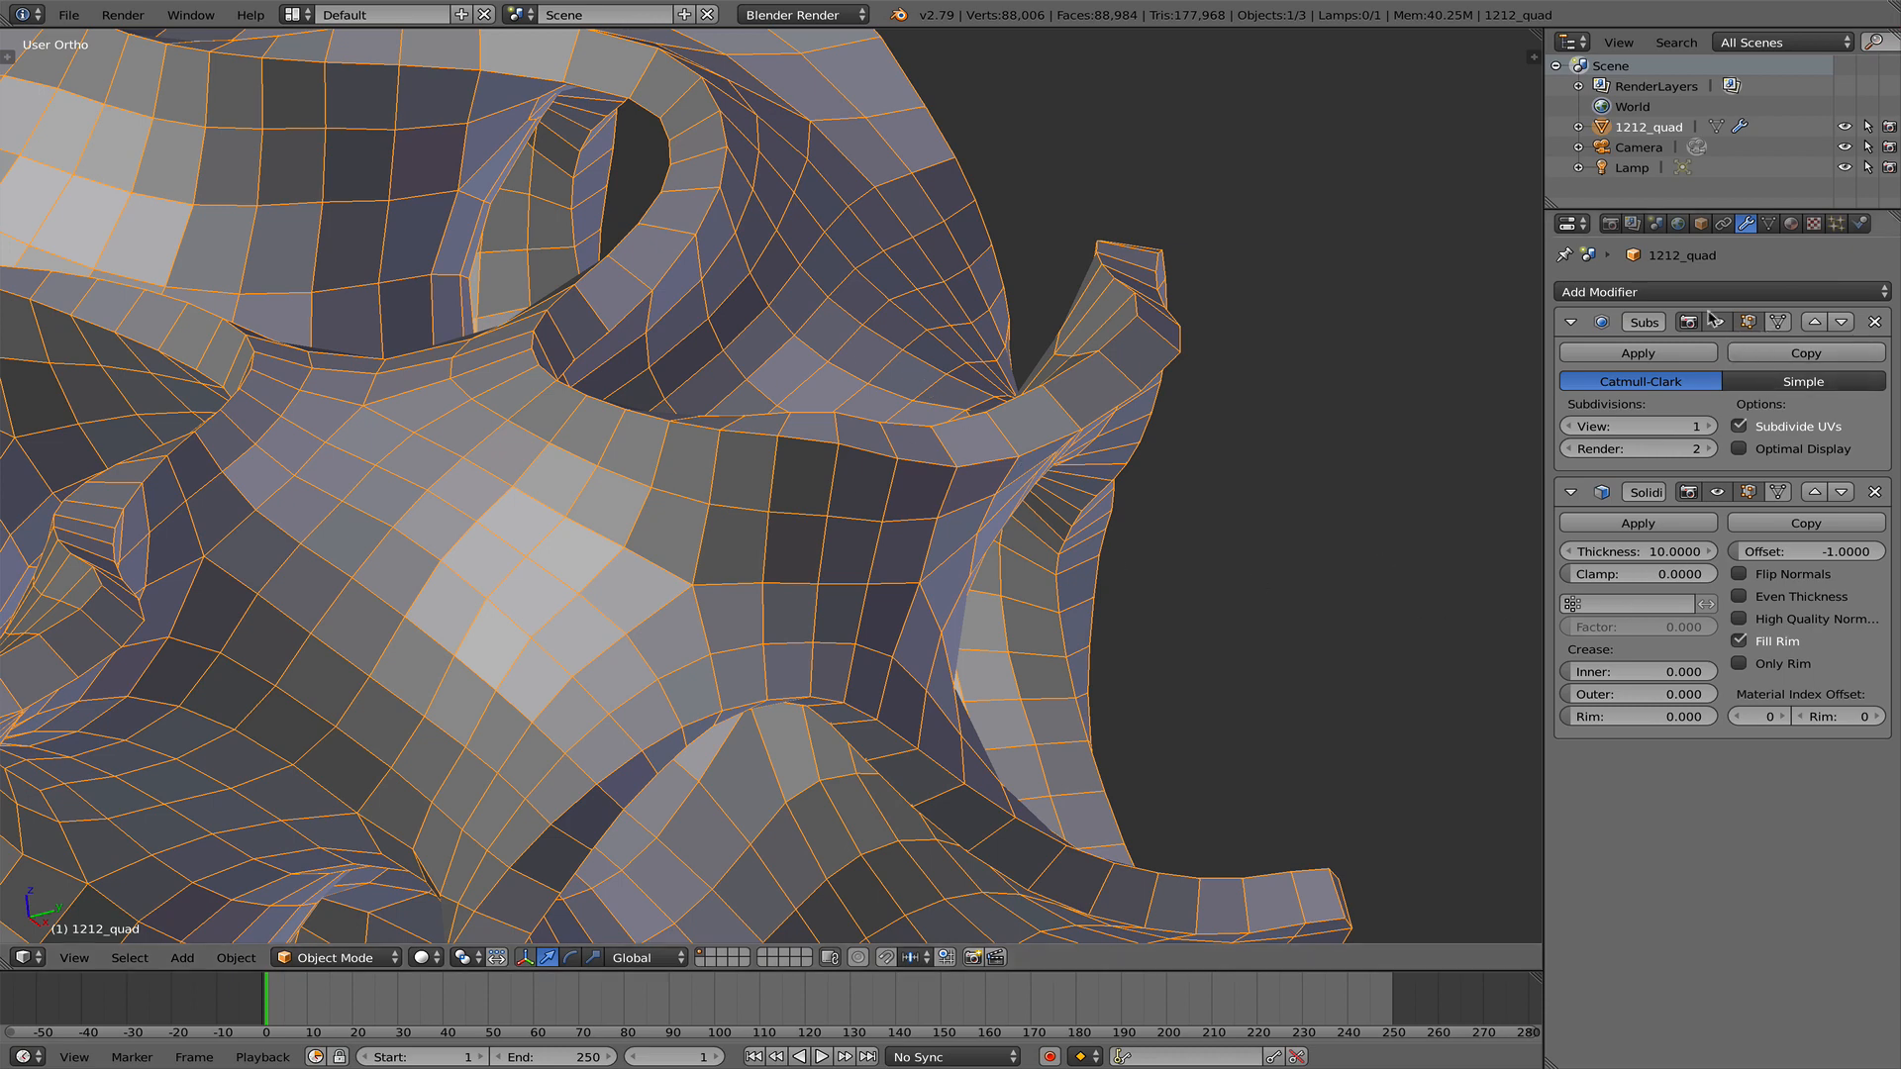
- Add a Bevel modifier after Solidify and look closely at the gyroid's rim edges
{"action": "left_click", "coordinate": [1676, 294]}
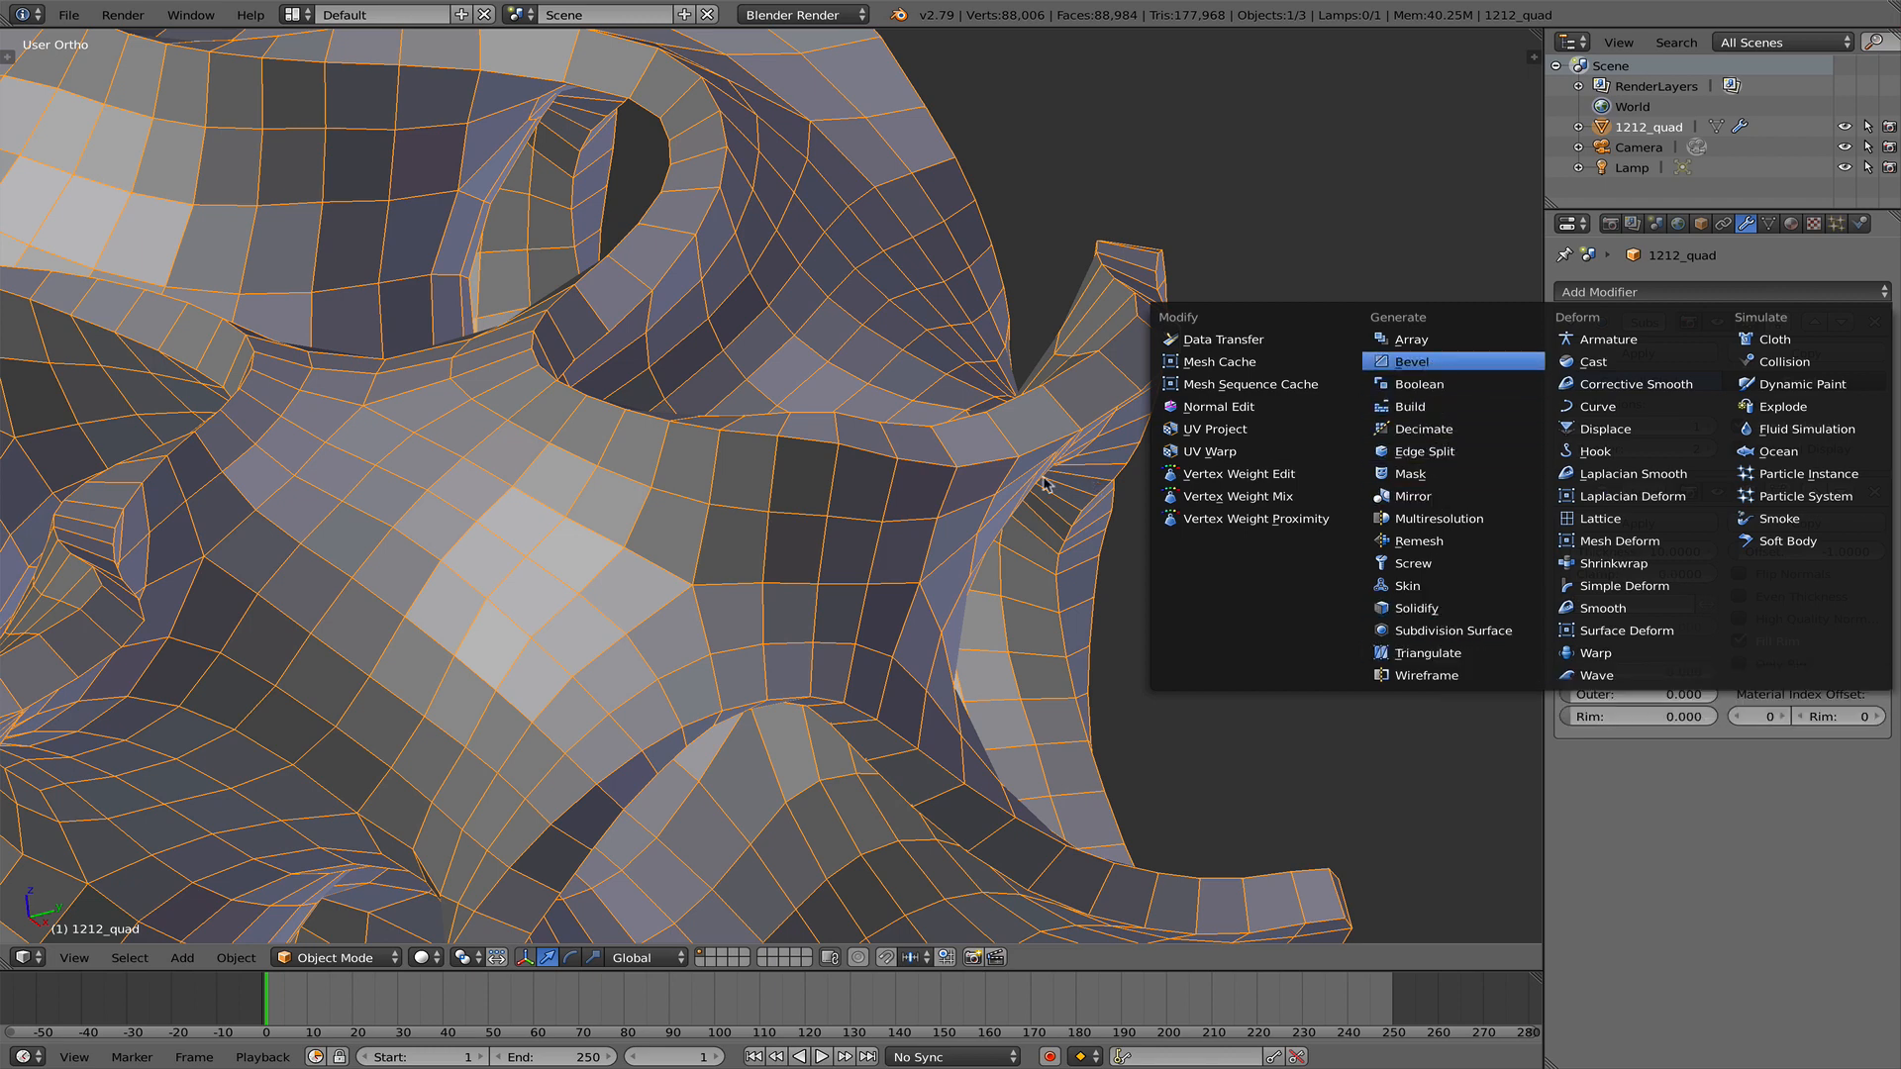
{"action": "key", "text": "Return"}
{"action": "scroll", "coordinate": [934, 450], "scroll_direction": "up", "scroll_amount": 10}
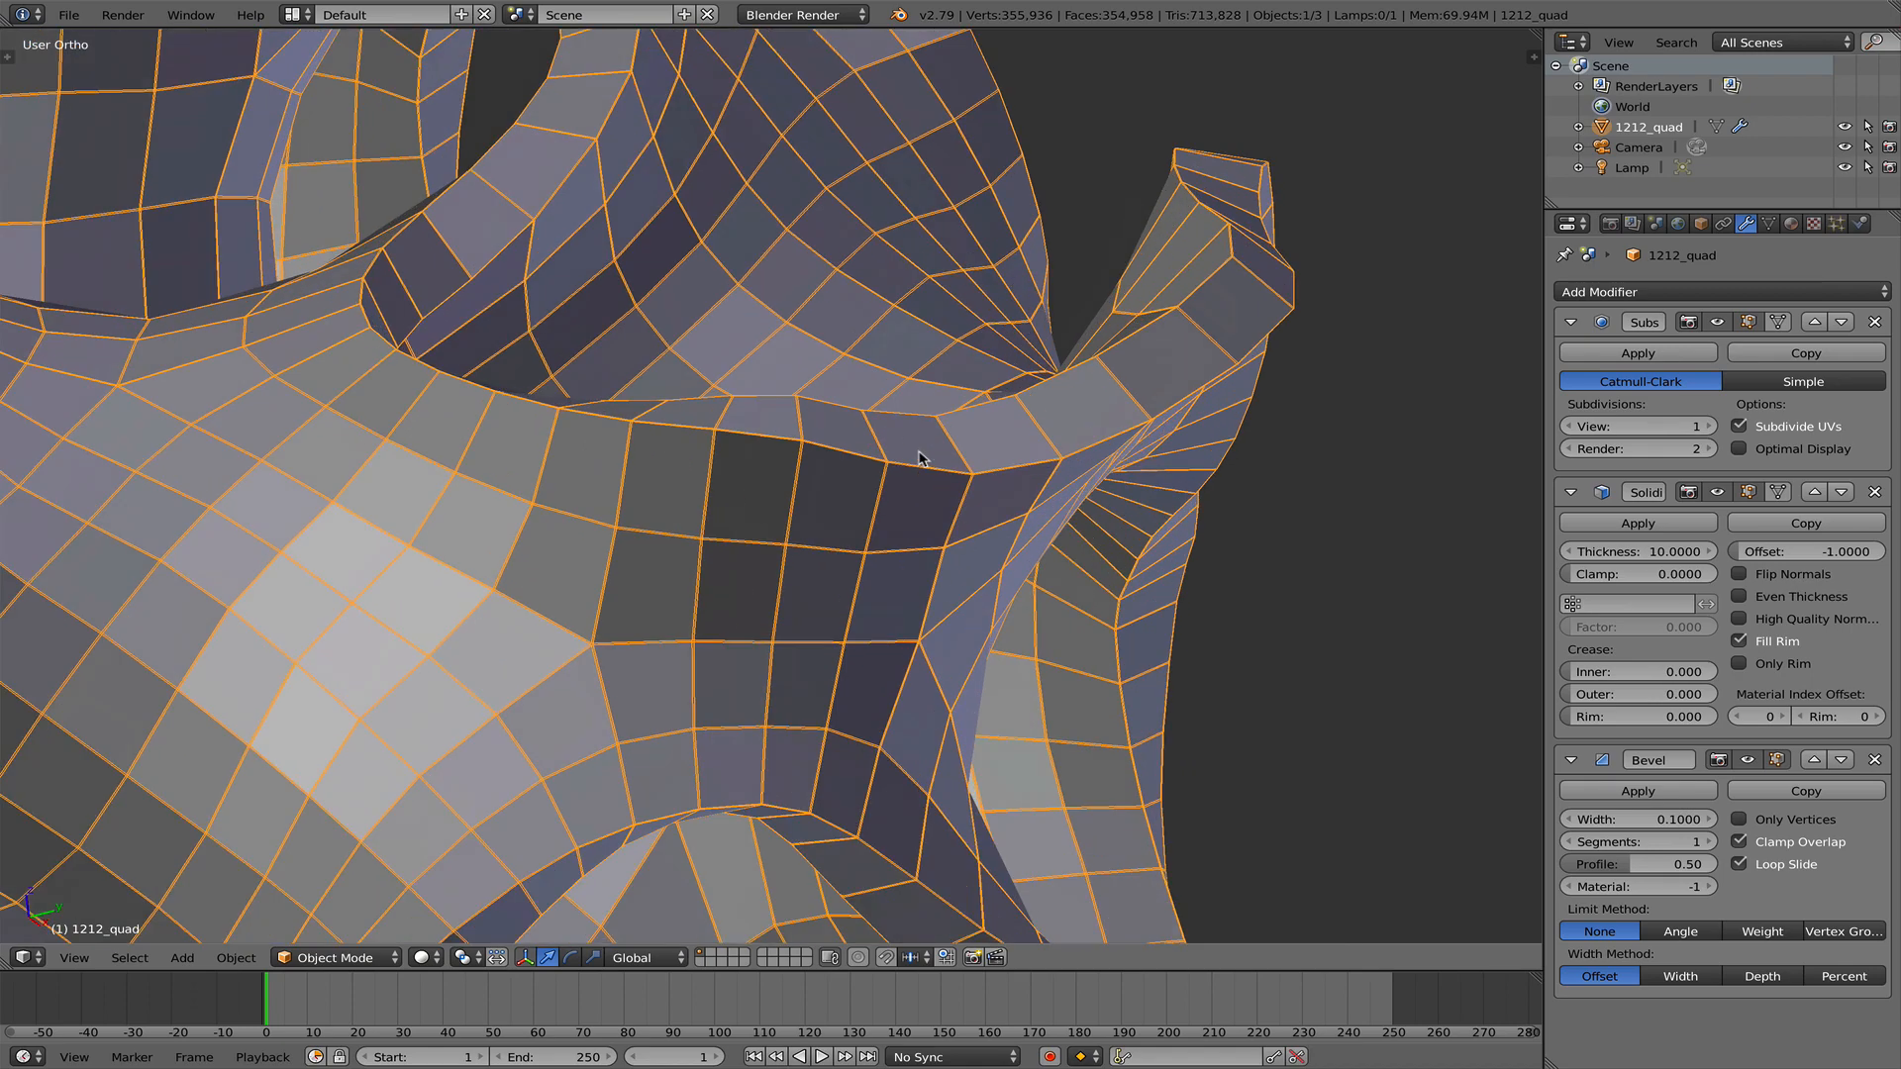
- Limit the Bevel modifier by angle and set the angle threshold to 75°
{"action": "scroll", "coordinate": [759, 493], "scroll_direction": "up", "scroll_amount": 3}
{"action": "scroll", "coordinate": [726, 510], "scroll_direction": "down", "scroll_amount": 4}
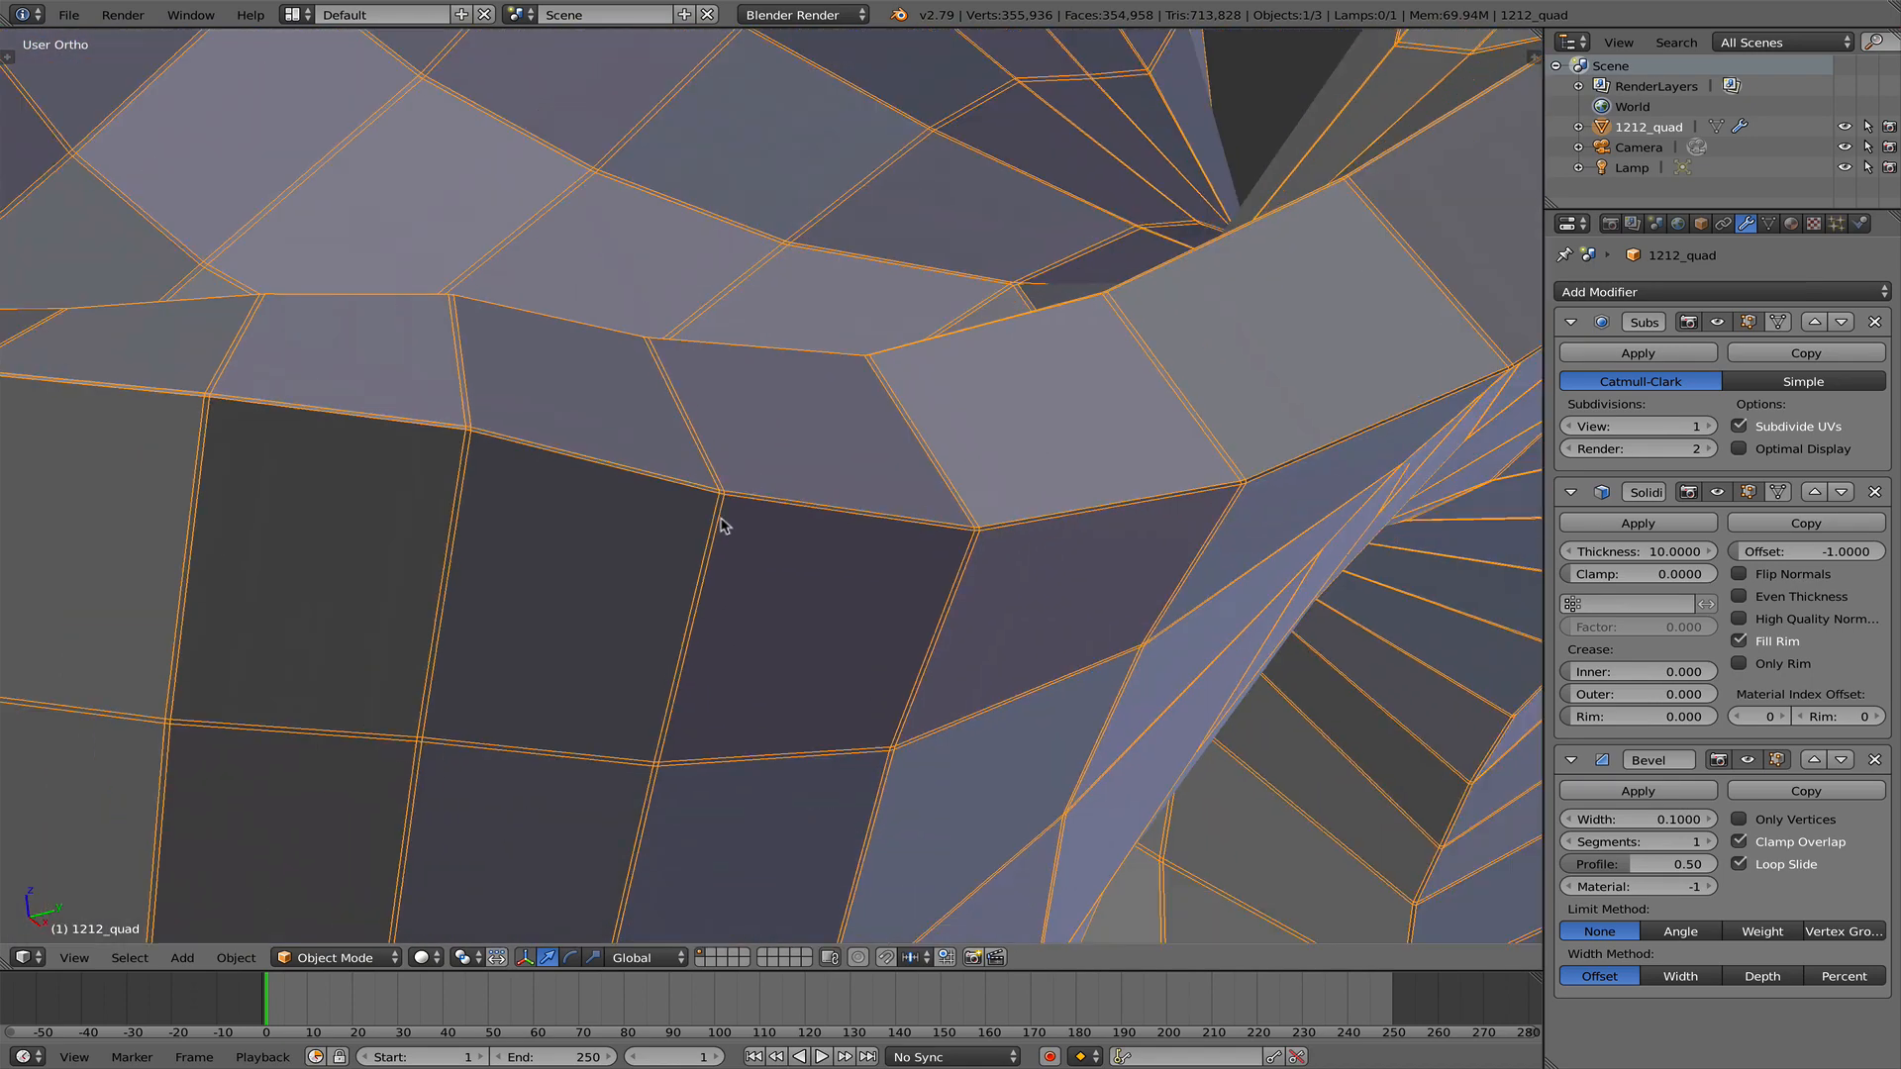
{"action": "scroll", "coordinate": [717, 531], "scroll_direction": "up", "scroll_amount": 1}
{"action": "scroll", "coordinate": [1032, 540], "scroll_direction": "up", "scroll_amount": 1}
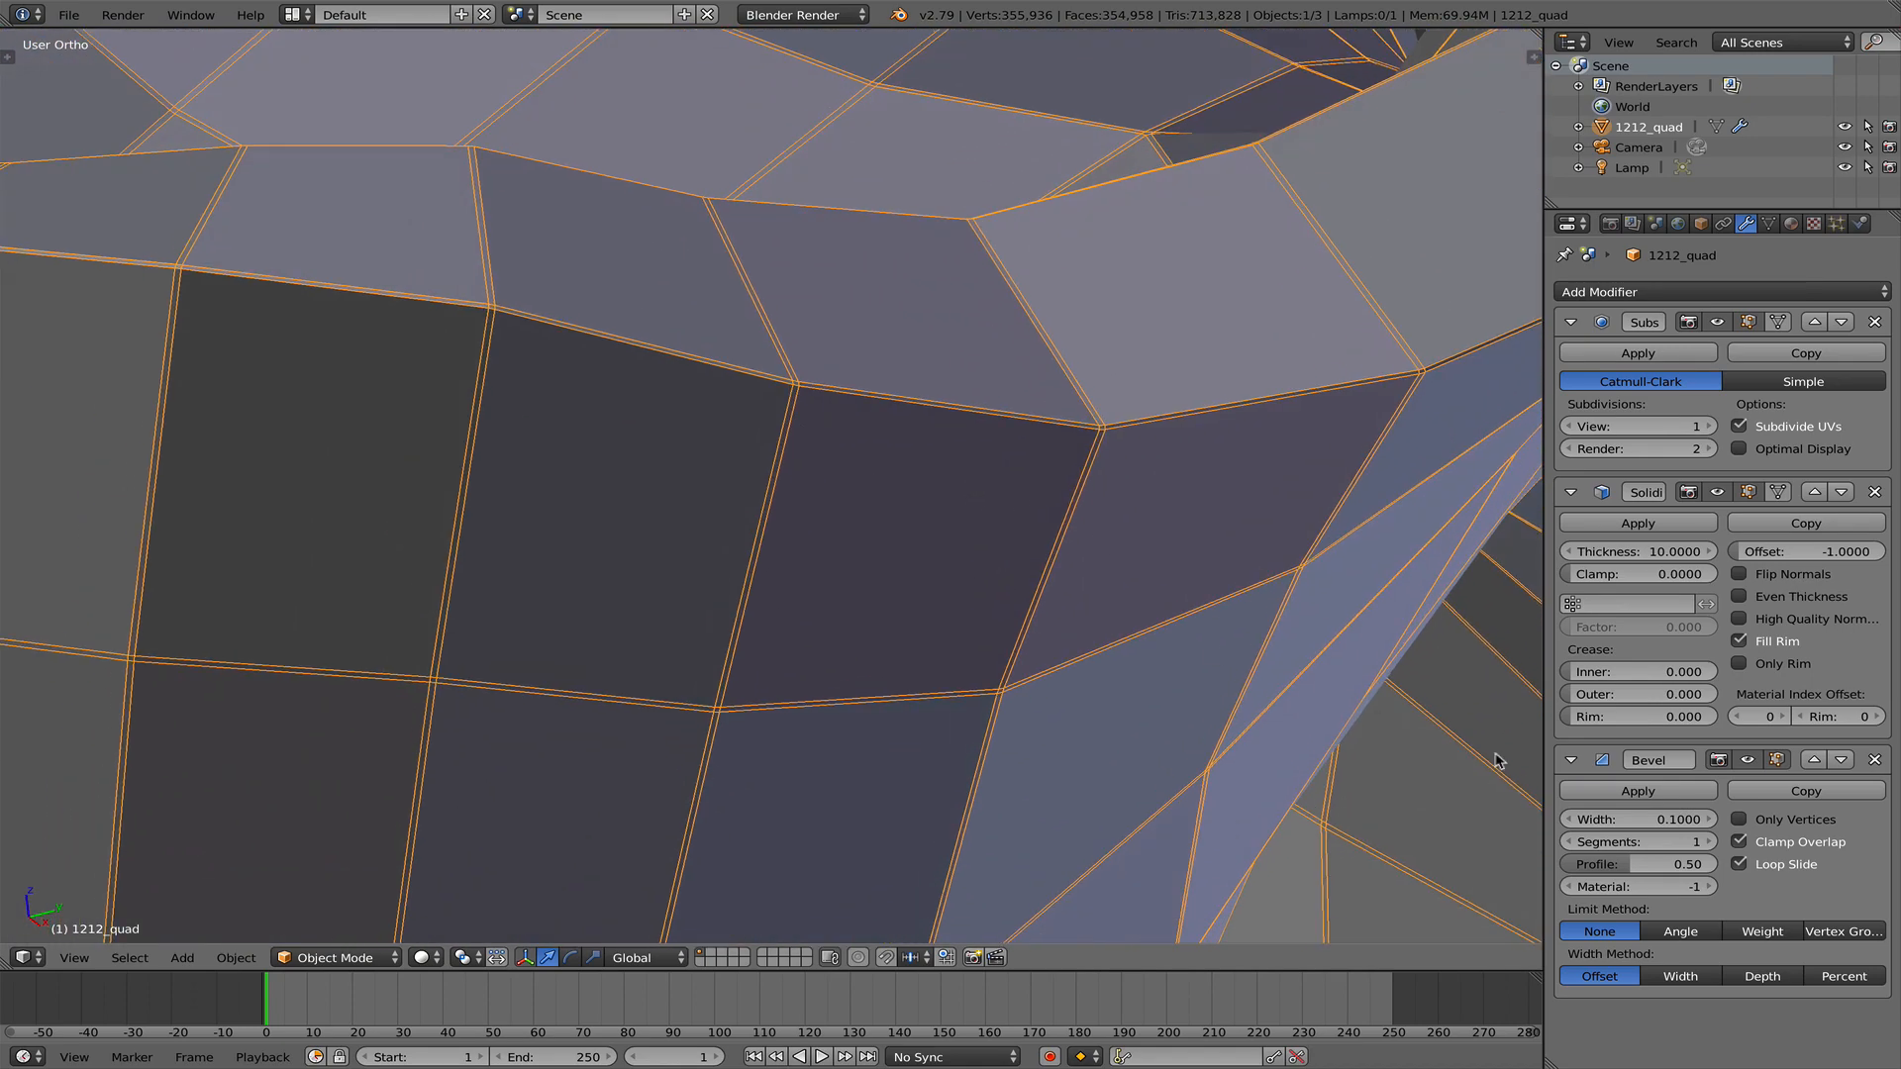
{"action": "left_click", "coordinate": [1691, 934]}
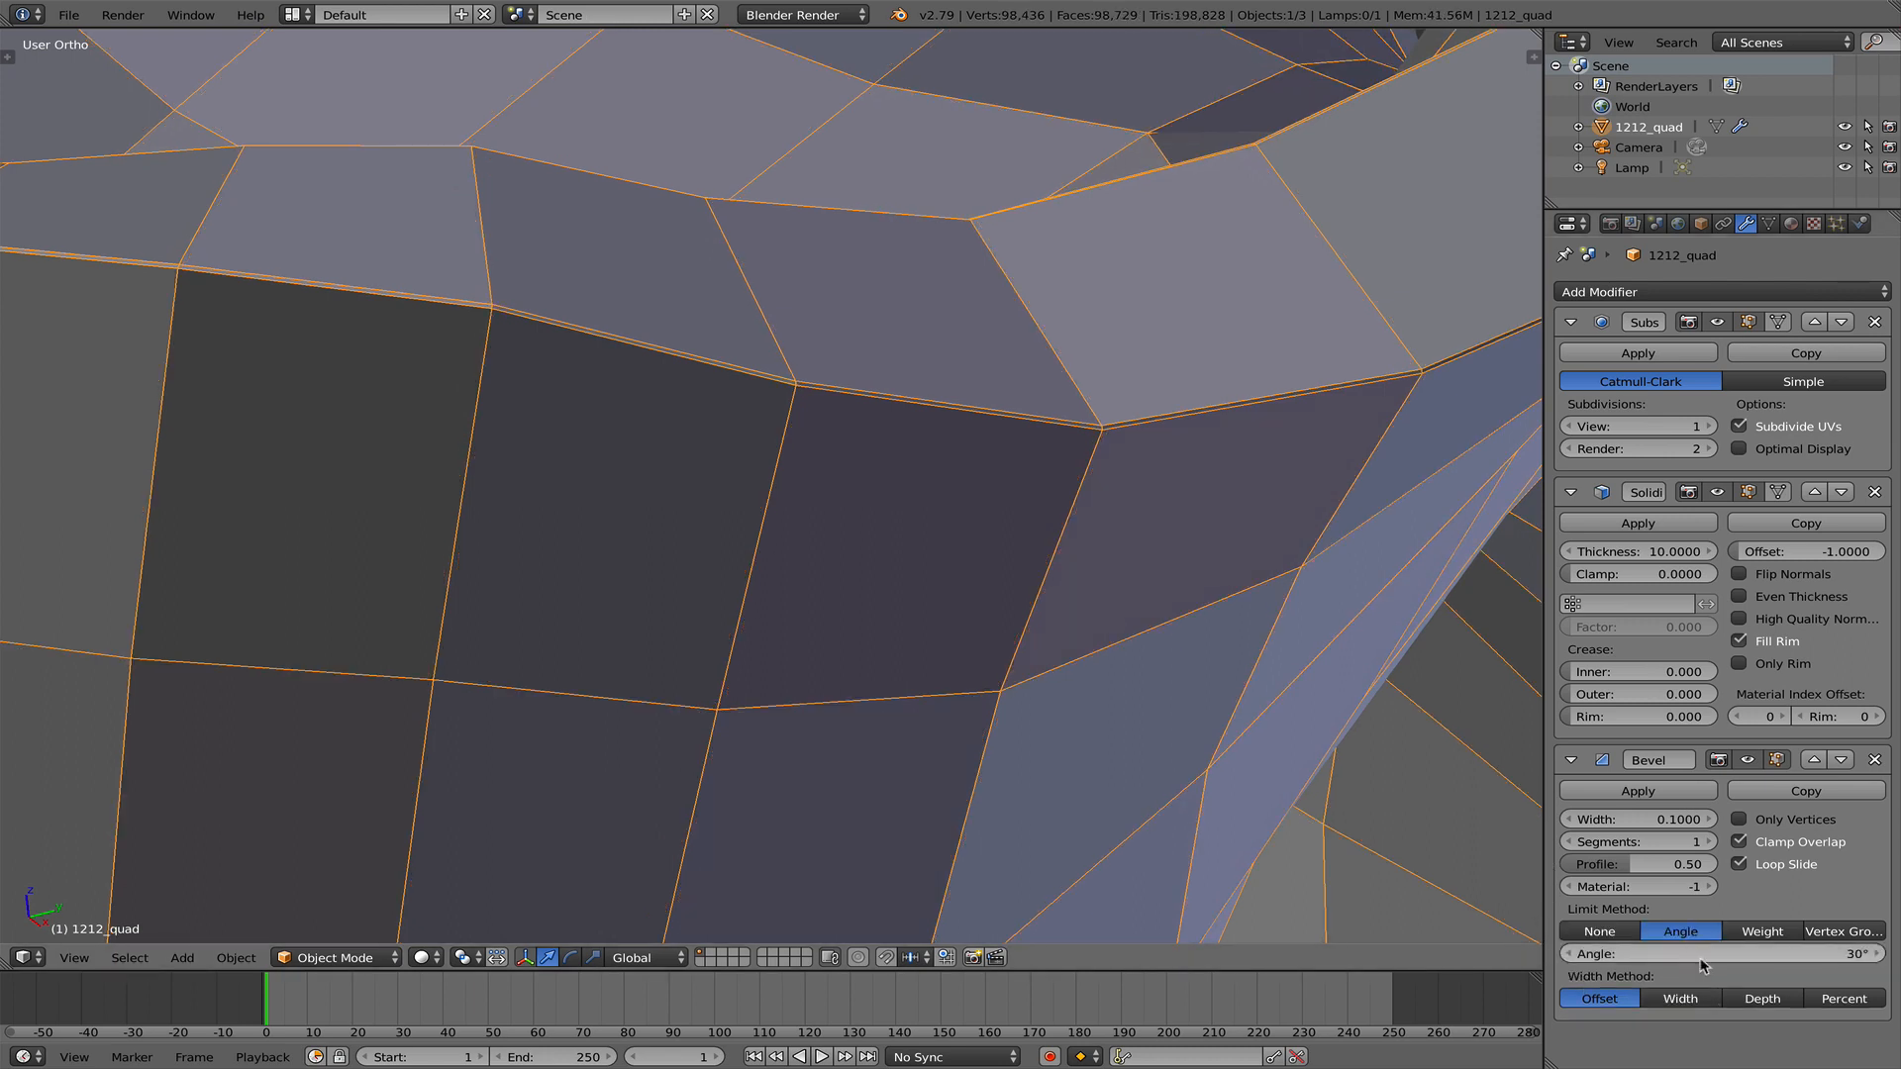
{"action": "left_click", "coordinate": [1743, 956]}
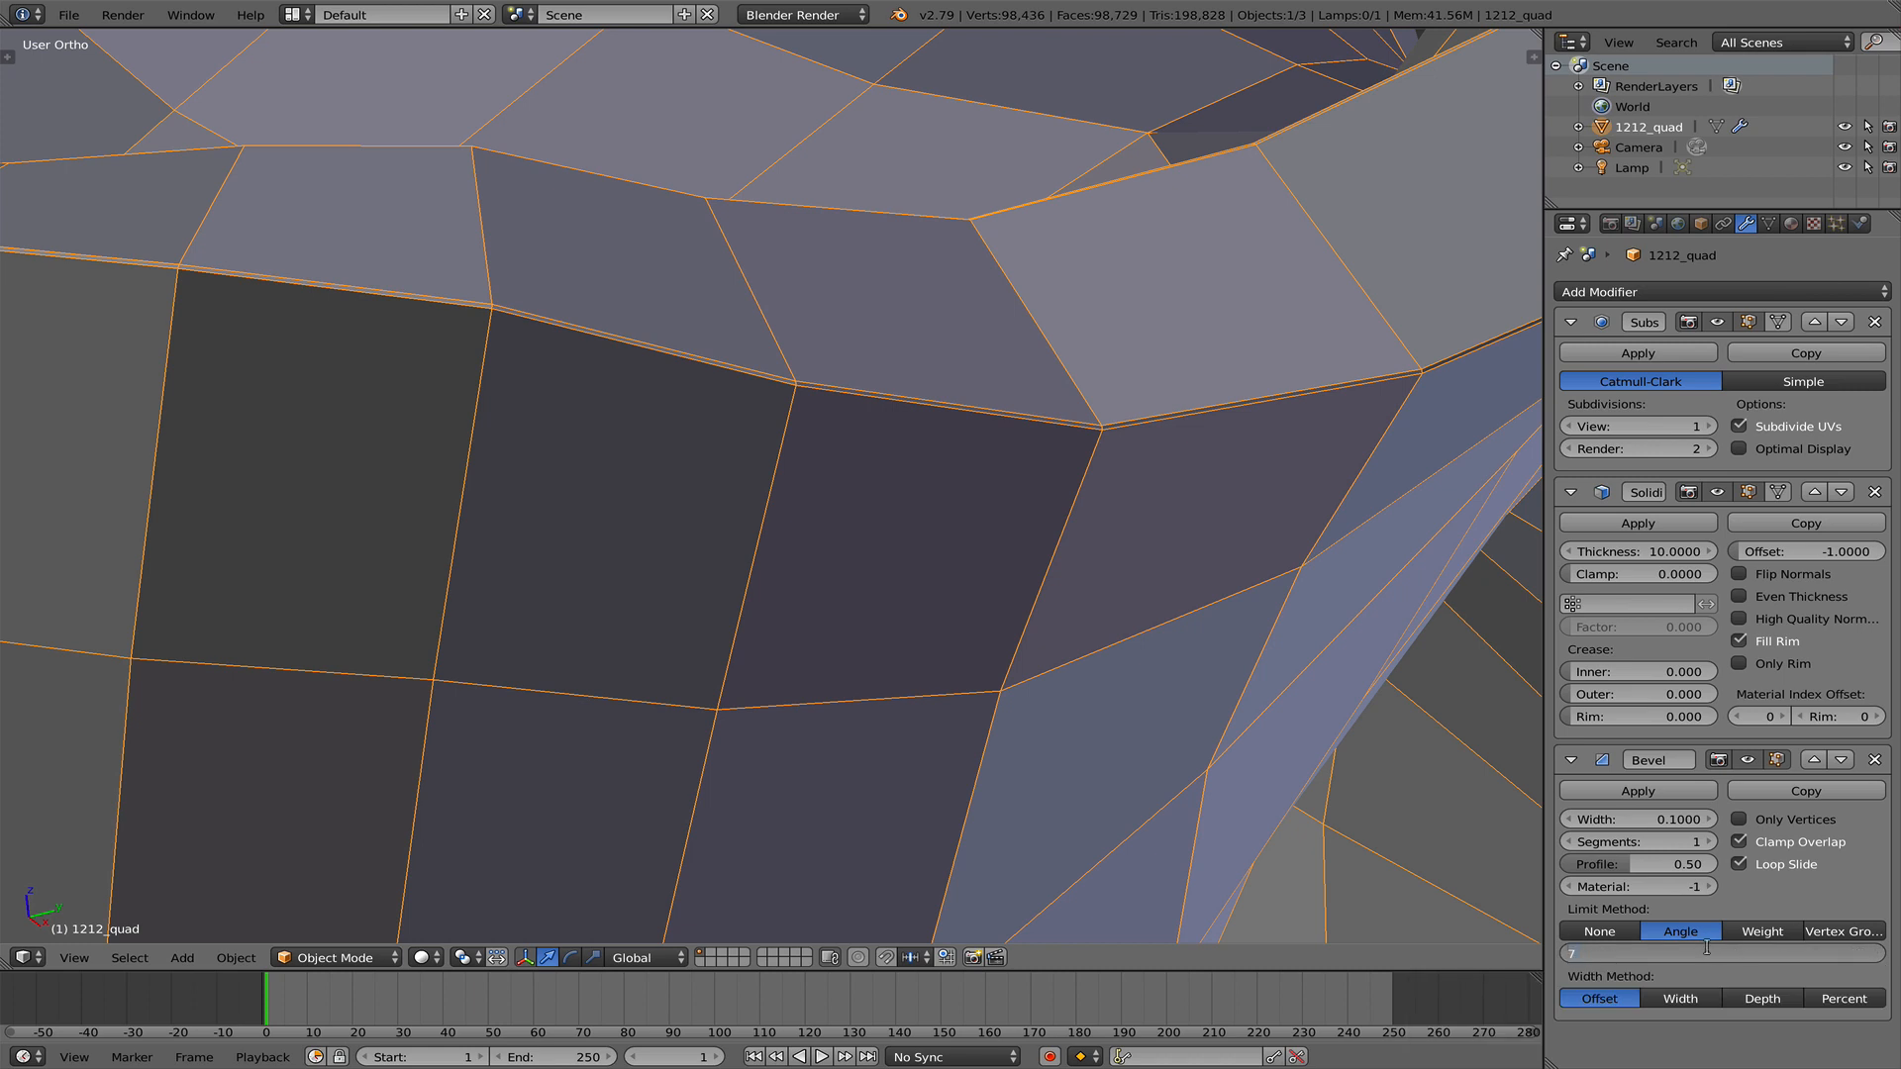
{"action": "key", "text": "Return"}
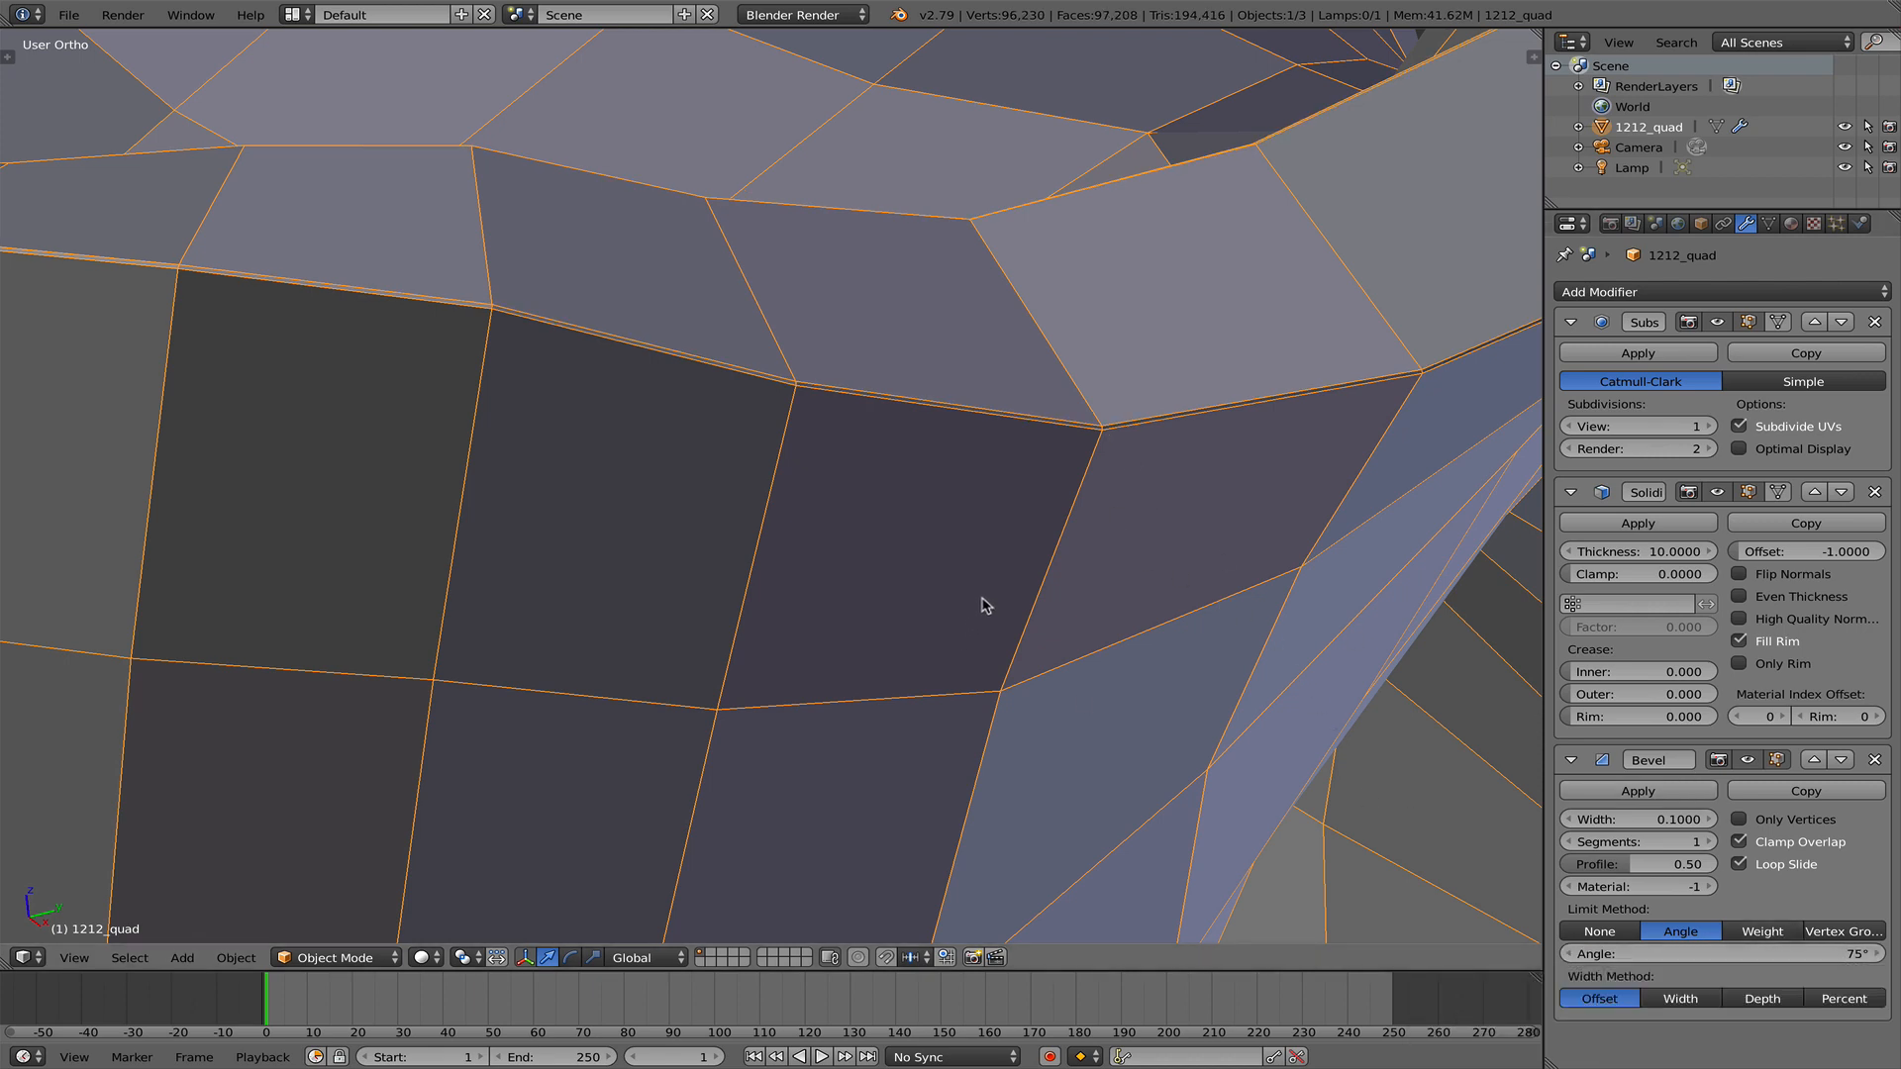
- Inspect the bevelled rim edge up close and turn off Clamp Overlap and Loop Slide for the Bevel modifier
{"action": "scroll", "coordinate": [985, 604], "scroll_direction": "down", "scroll_amount": 2}
{"action": "scroll", "coordinate": [1003, 606], "scroll_direction": "down", "scroll_amount": 4}
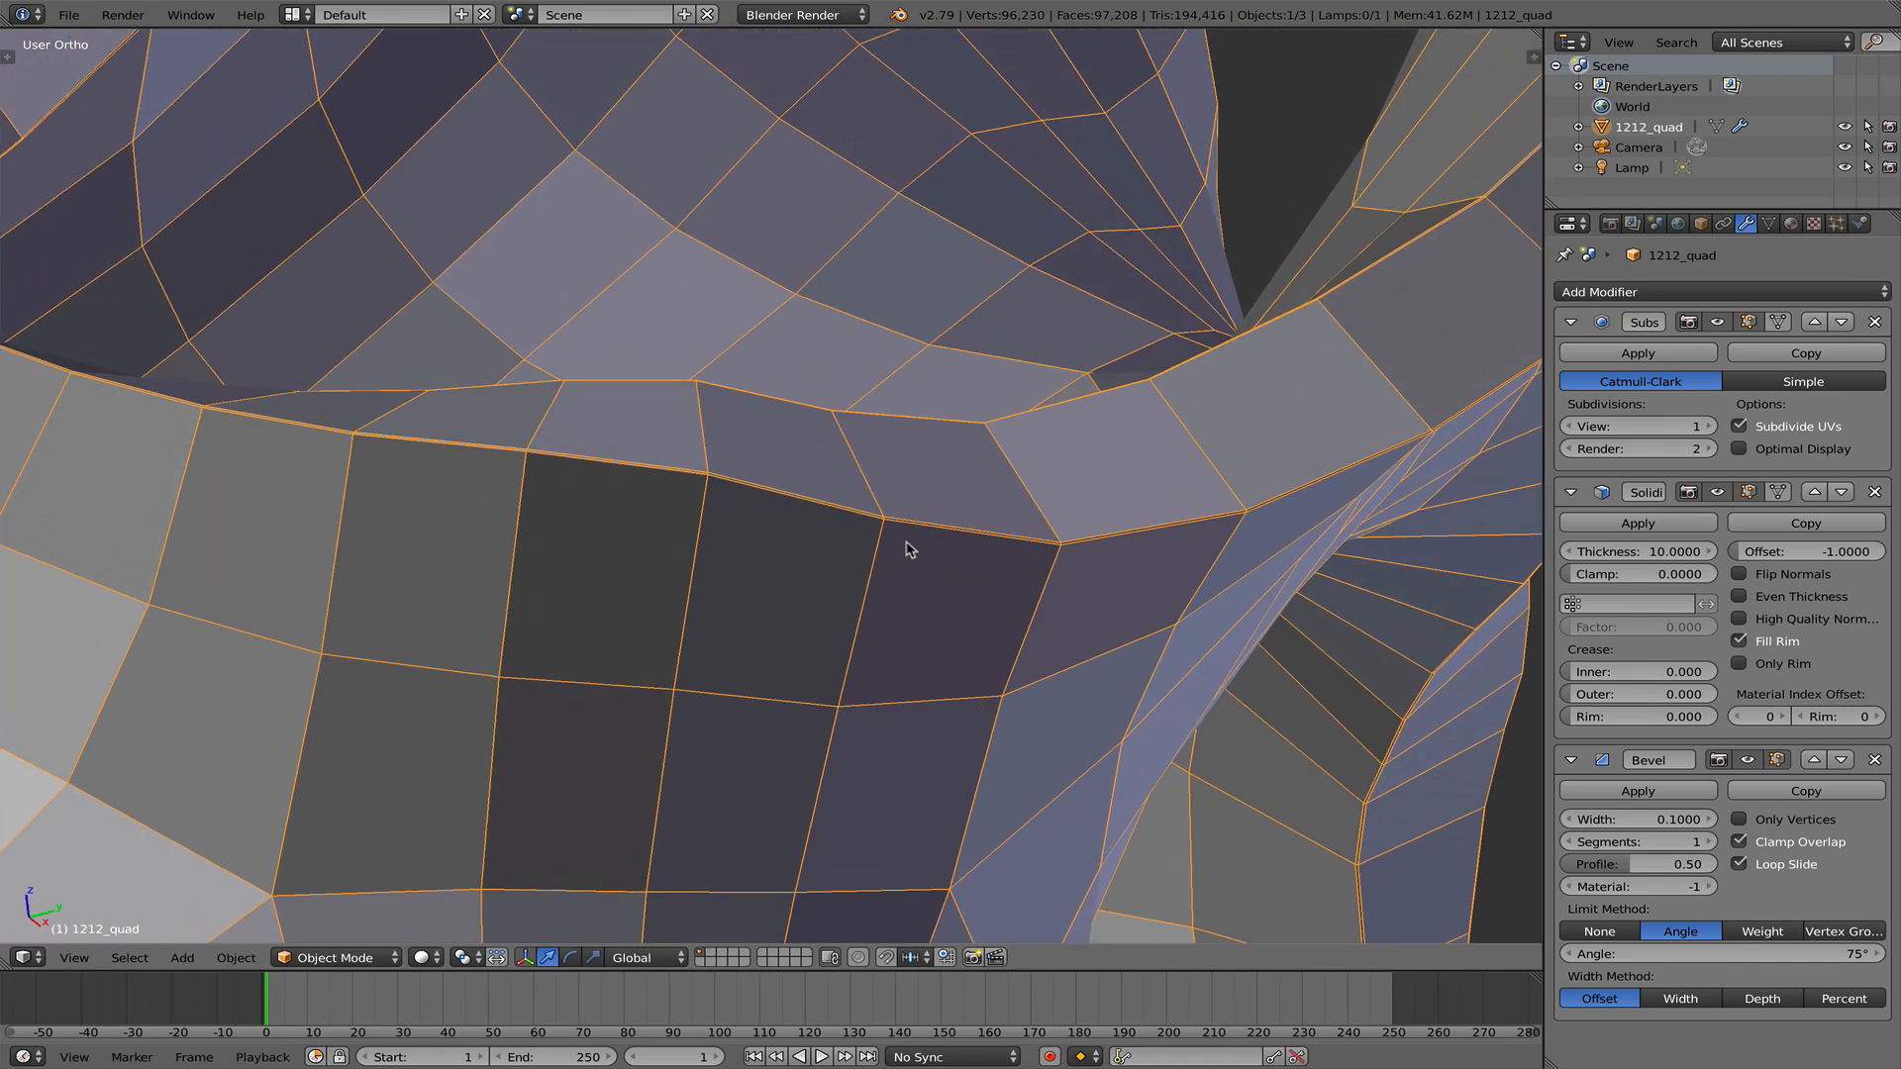
{"action": "scroll", "coordinate": [892, 544], "scroll_direction": "up", "scroll_amount": 6}
{"action": "scroll", "coordinate": [886, 525], "scroll_direction": "up", "scroll_amount": 2}
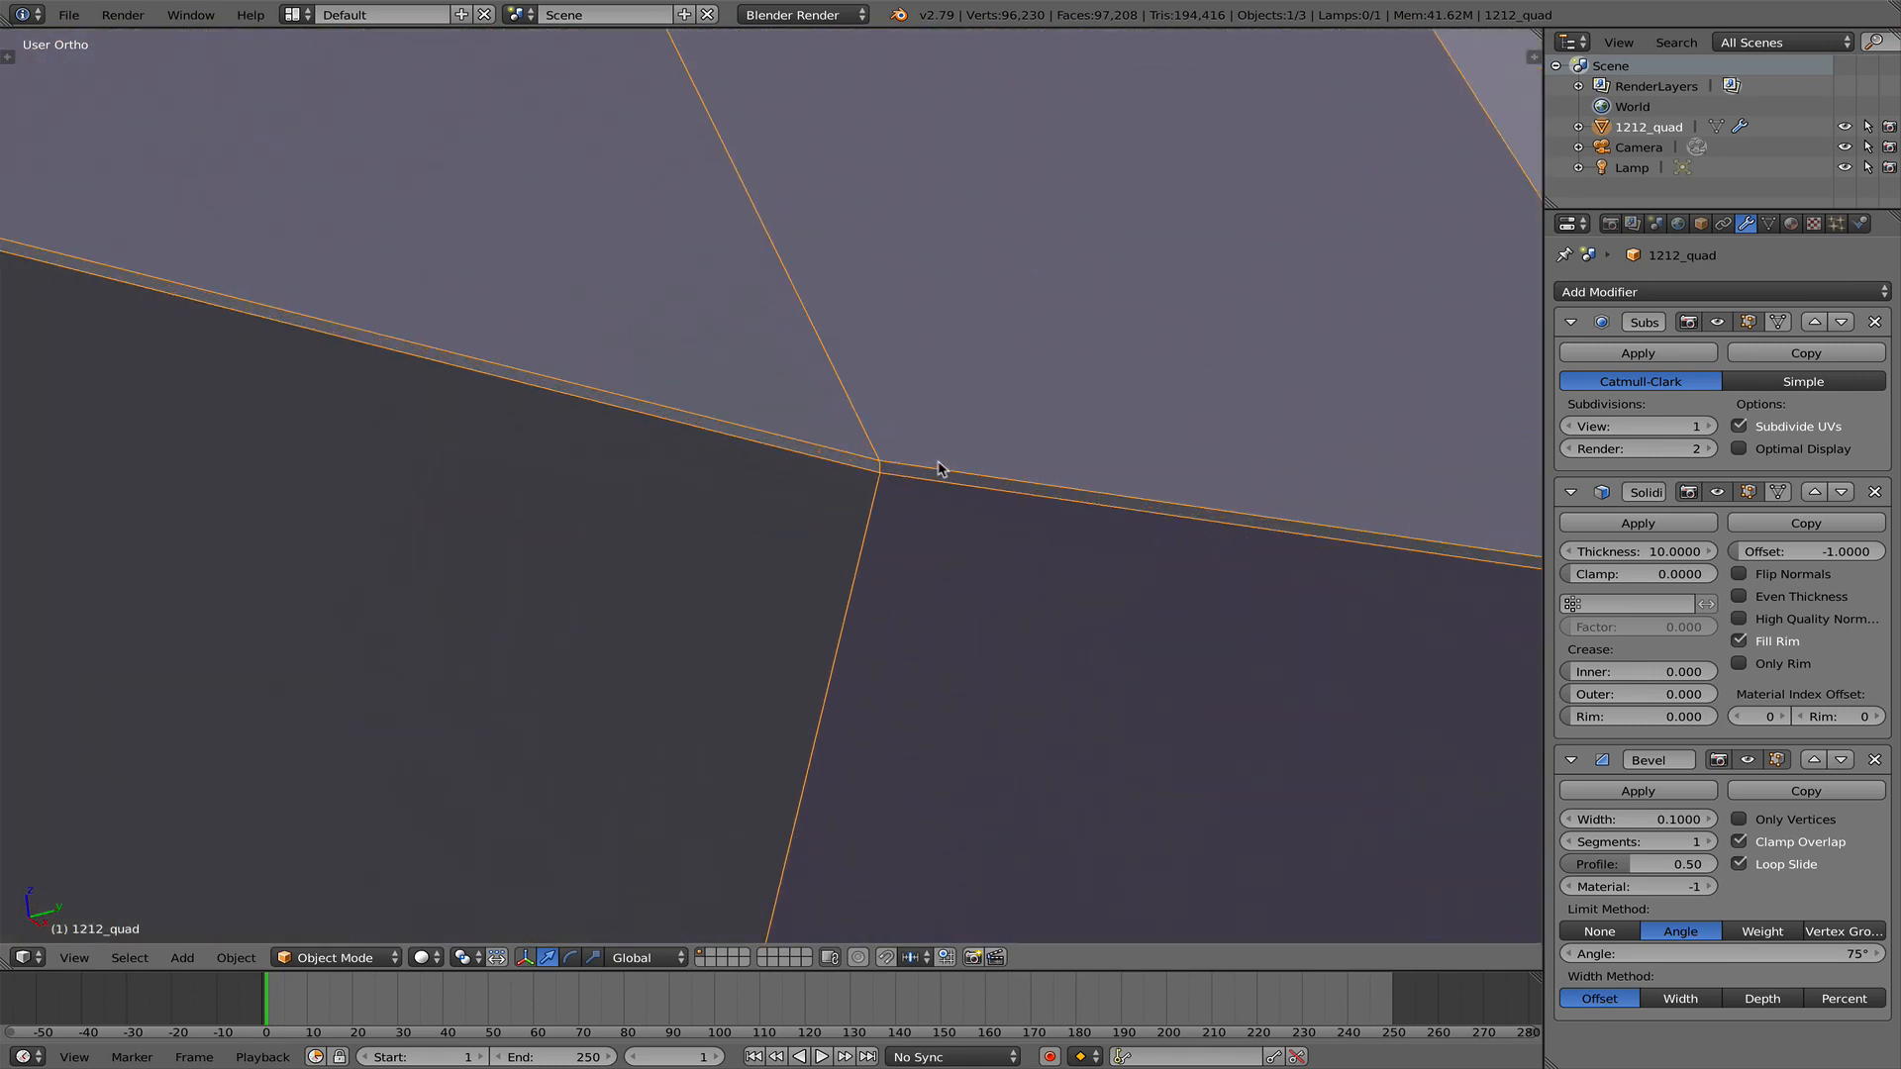
{"action": "scroll", "coordinate": [944, 519], "scroll_direction": "up", "scroll_amount": 1}
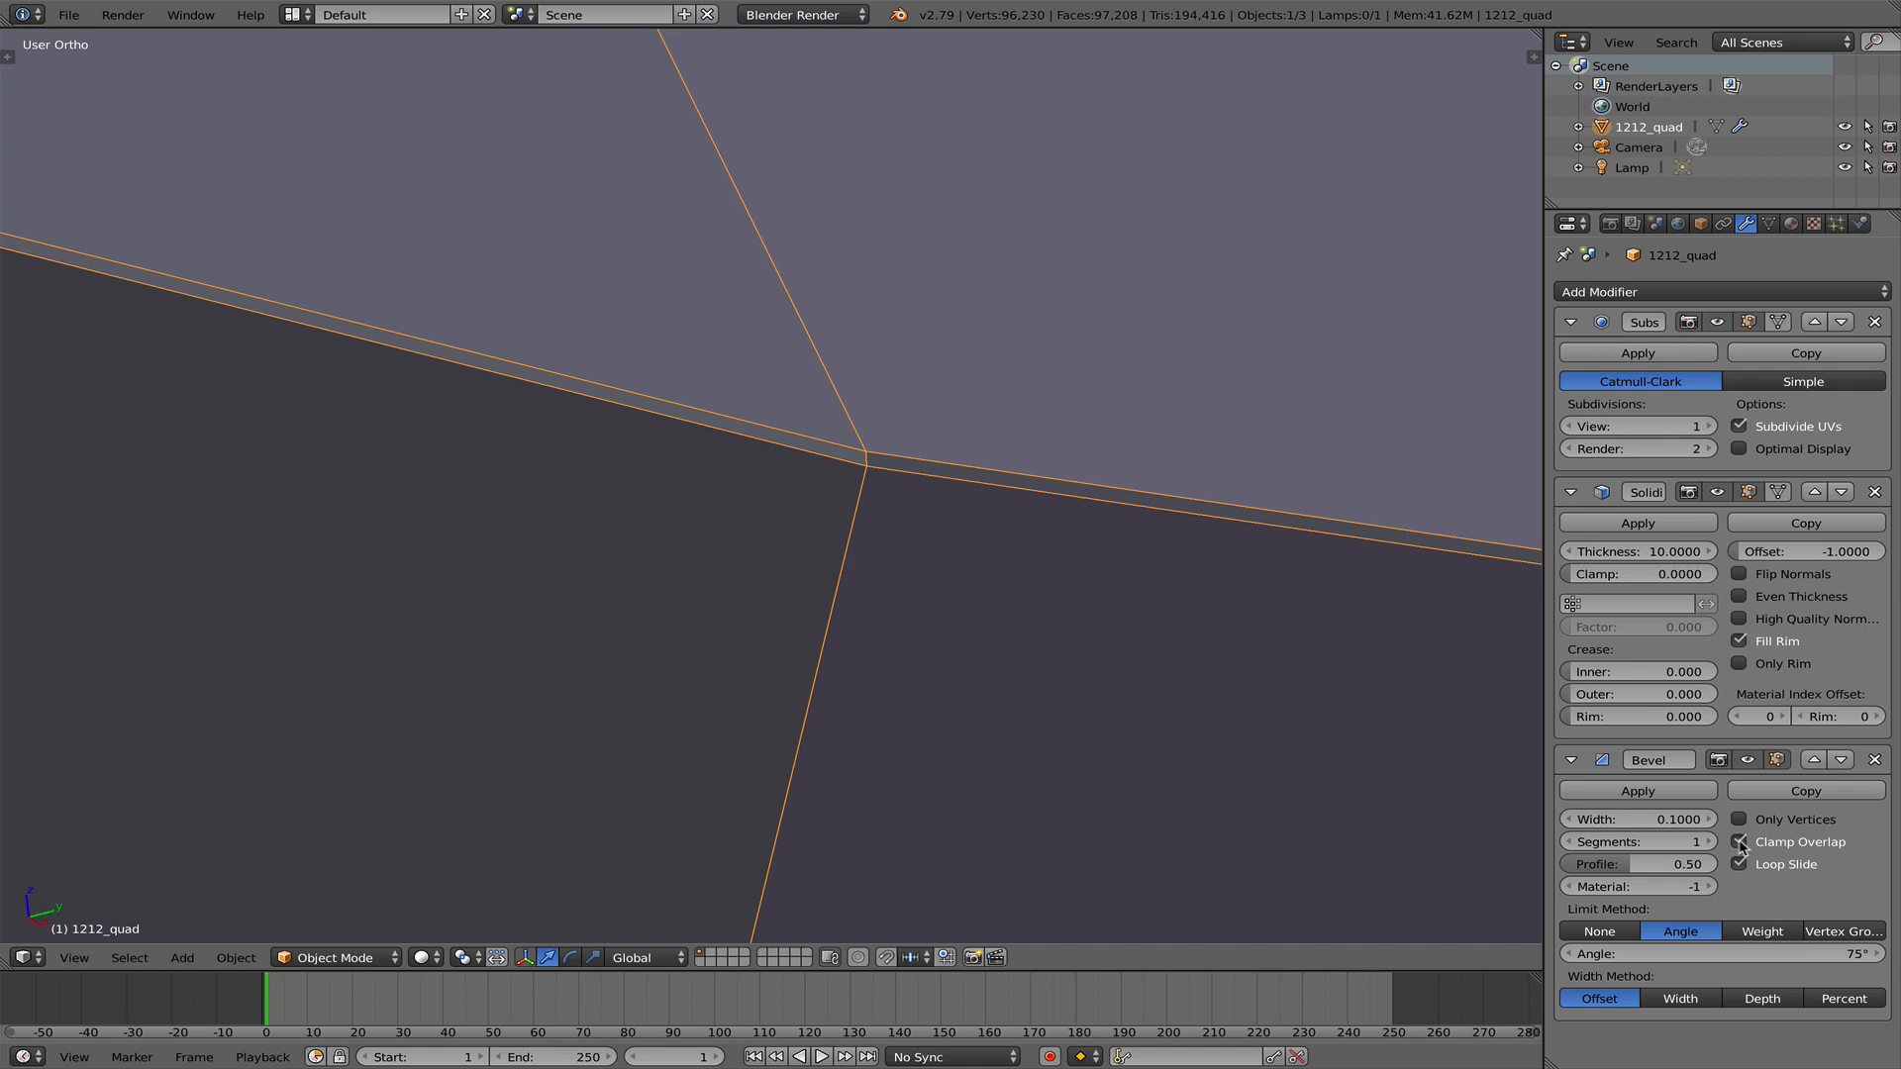
{"action": "left_click", "coordinate": [1740, 842]}
{"action": "left_click", "coordinate": [1740, 867]}
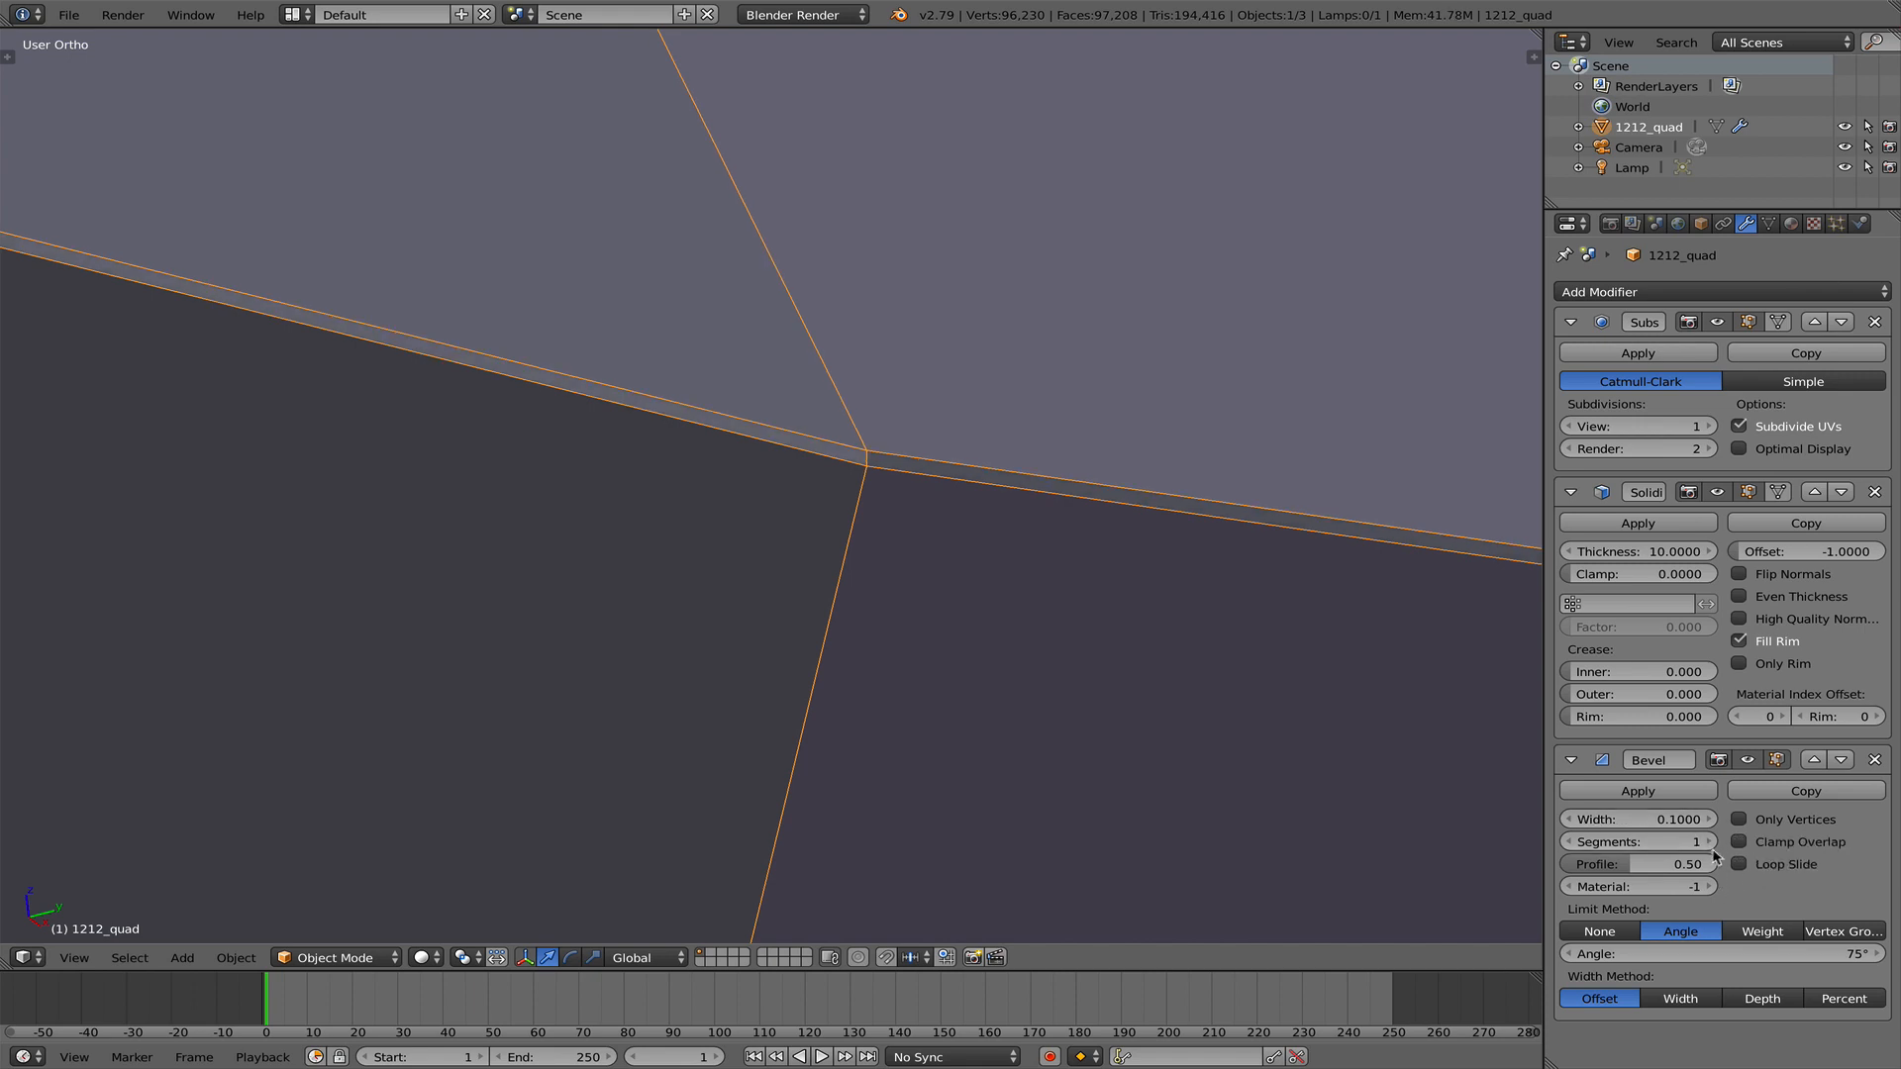
- Try a Bevel width of 2 on the gyroid's rims
{"action": "left_click", "coordinate": [1642, 822]}
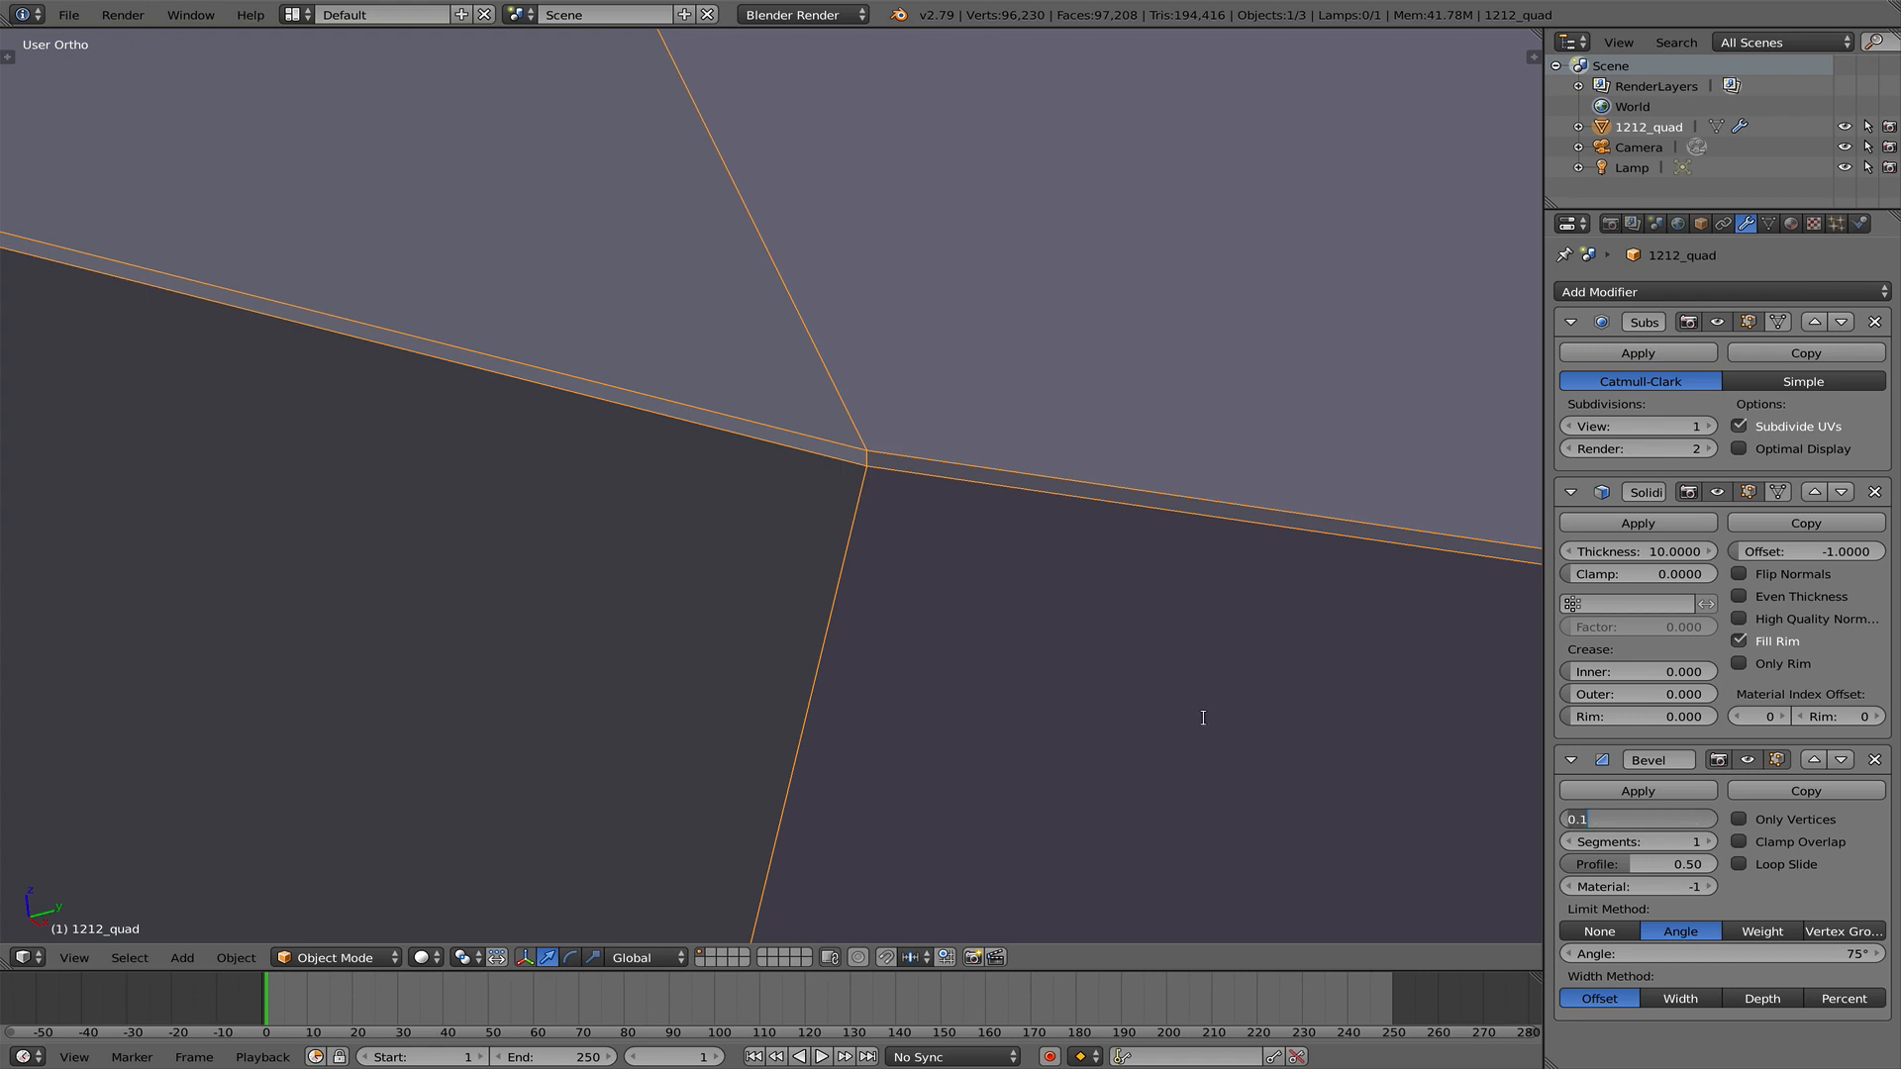
{"action": "type", "text": "2"}
{"action": "key", "text": "Return"}
{"action": "scroll", "coordinate": [1273, 700], "scroll_direction": "down", "scroll_amount": 6}
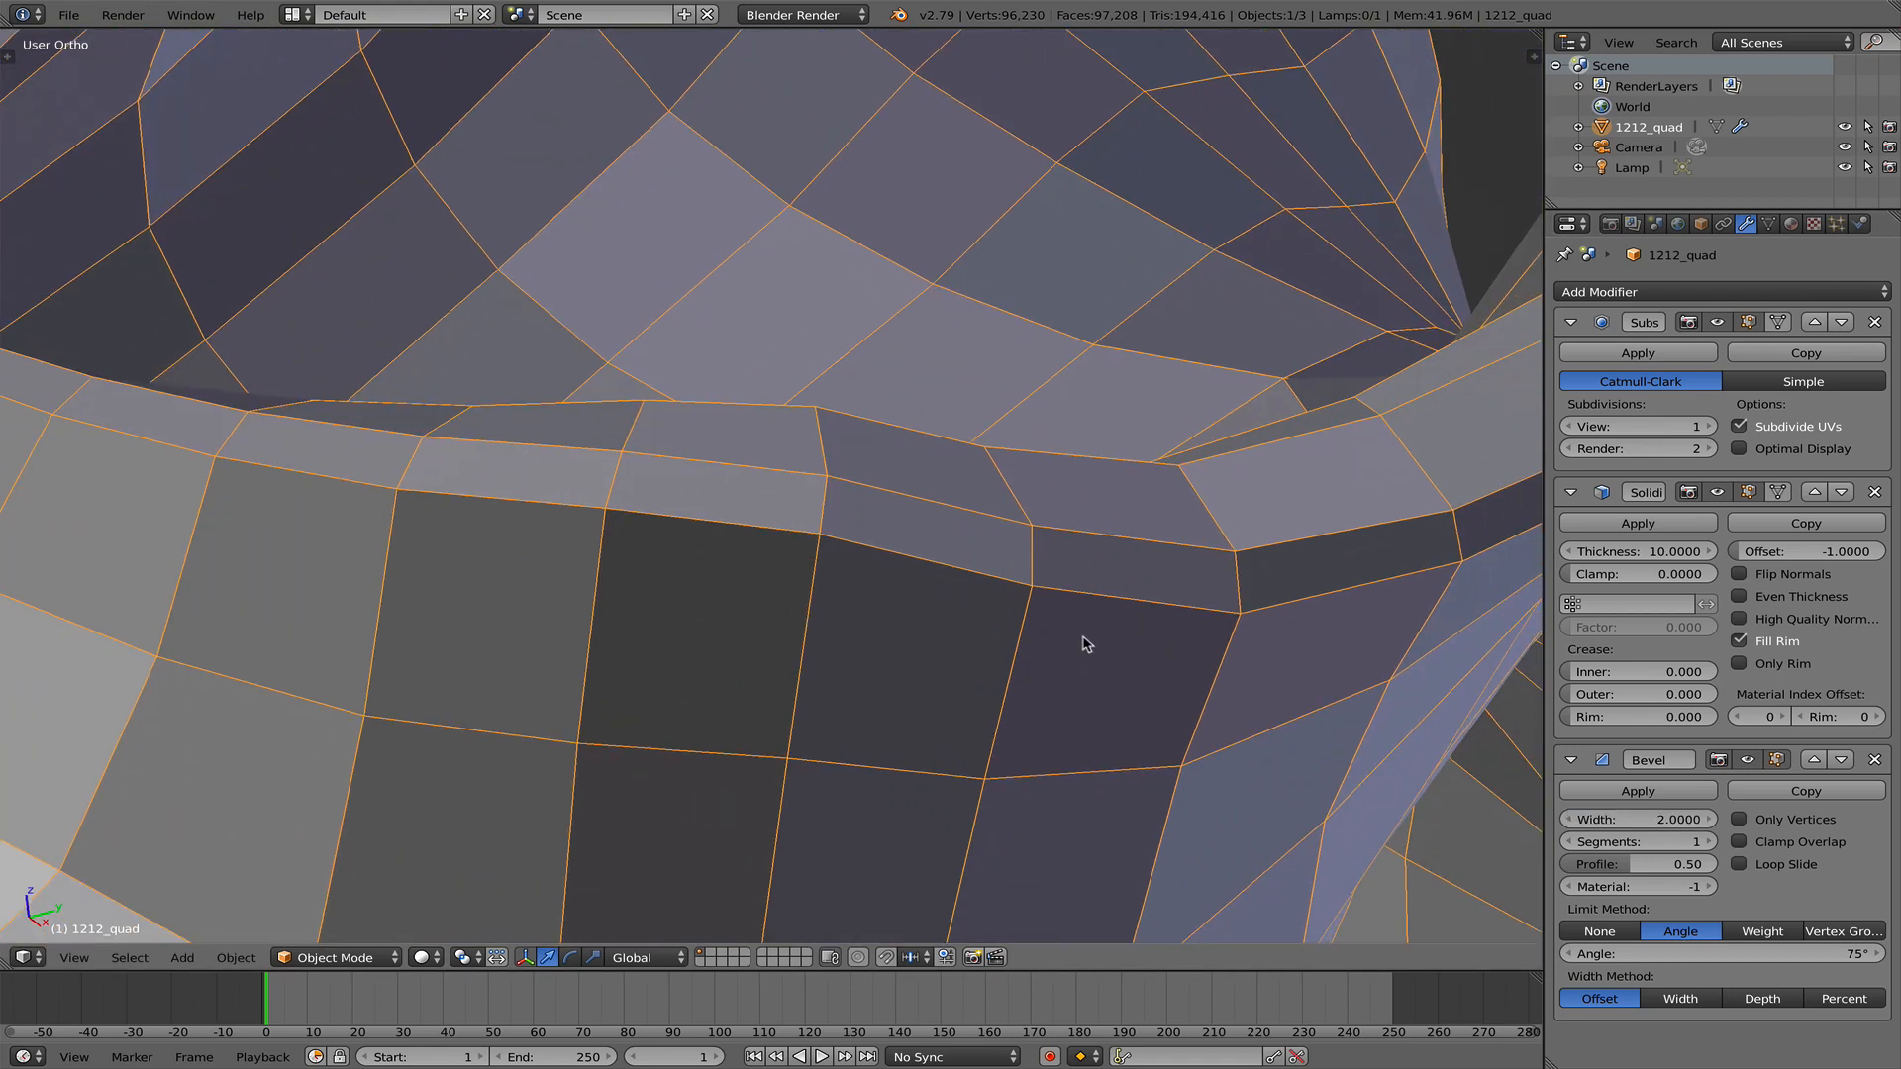
{"action": "scroll", "coordinate": [1086, 644], "scroll_direction": "down", "scroll_amount": 5}
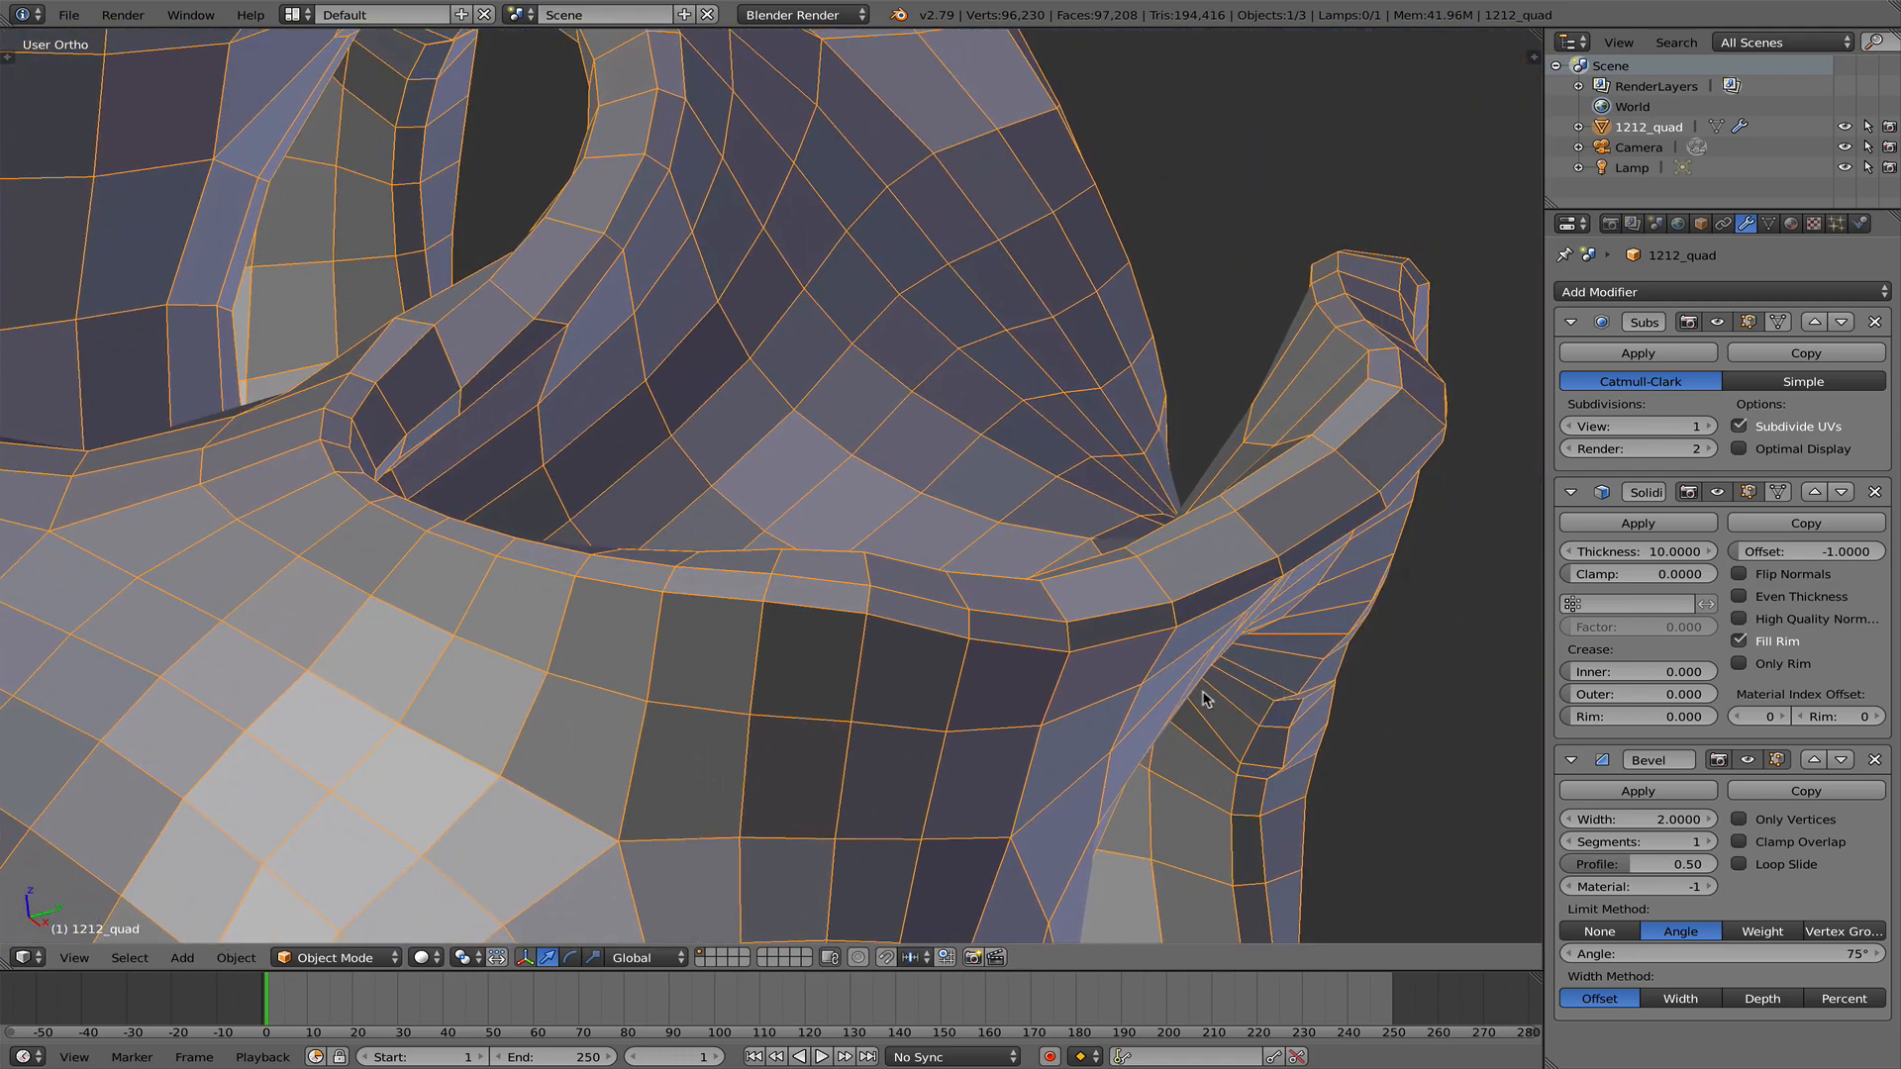
{"action": "mouse_move", "coordinate": [1205, 699]}
{"action": "middle_mouse_down"}
{"action": "mouse_move", "coordinate": [1167, 733]}
{"action": "mouse_move", "coordinate": [1155, 700]}
{"action": "mouse_move", "coordinate": [1209, 692]}
{"action": "mouse_move", "coordinate": [1232, 711]}
{"action": "mouse_move", "coordinate": [1196, 703]}
{"action": "middle_mouse_up"}
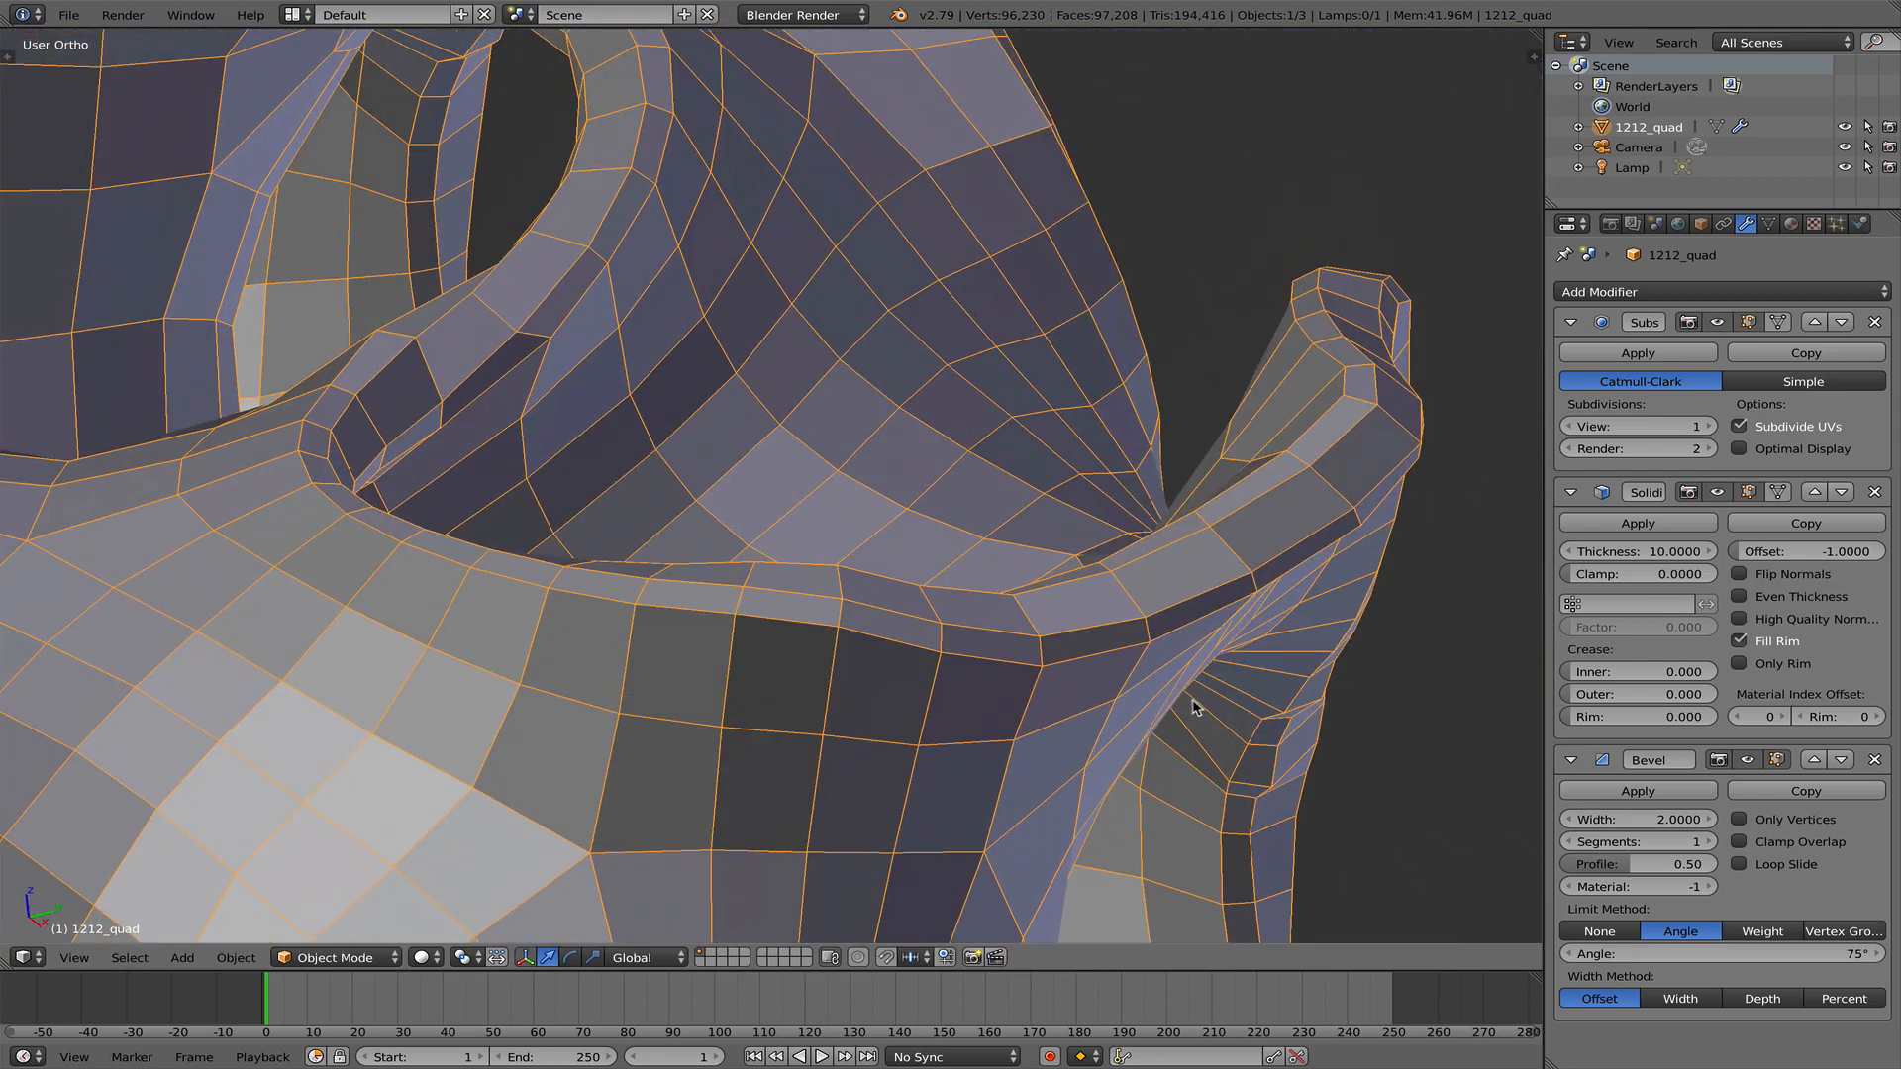
- Set the Bevel width to 1 and check the rims across the whole gyroid
{"action": "left_click", "coordinate": [1687, 821]}
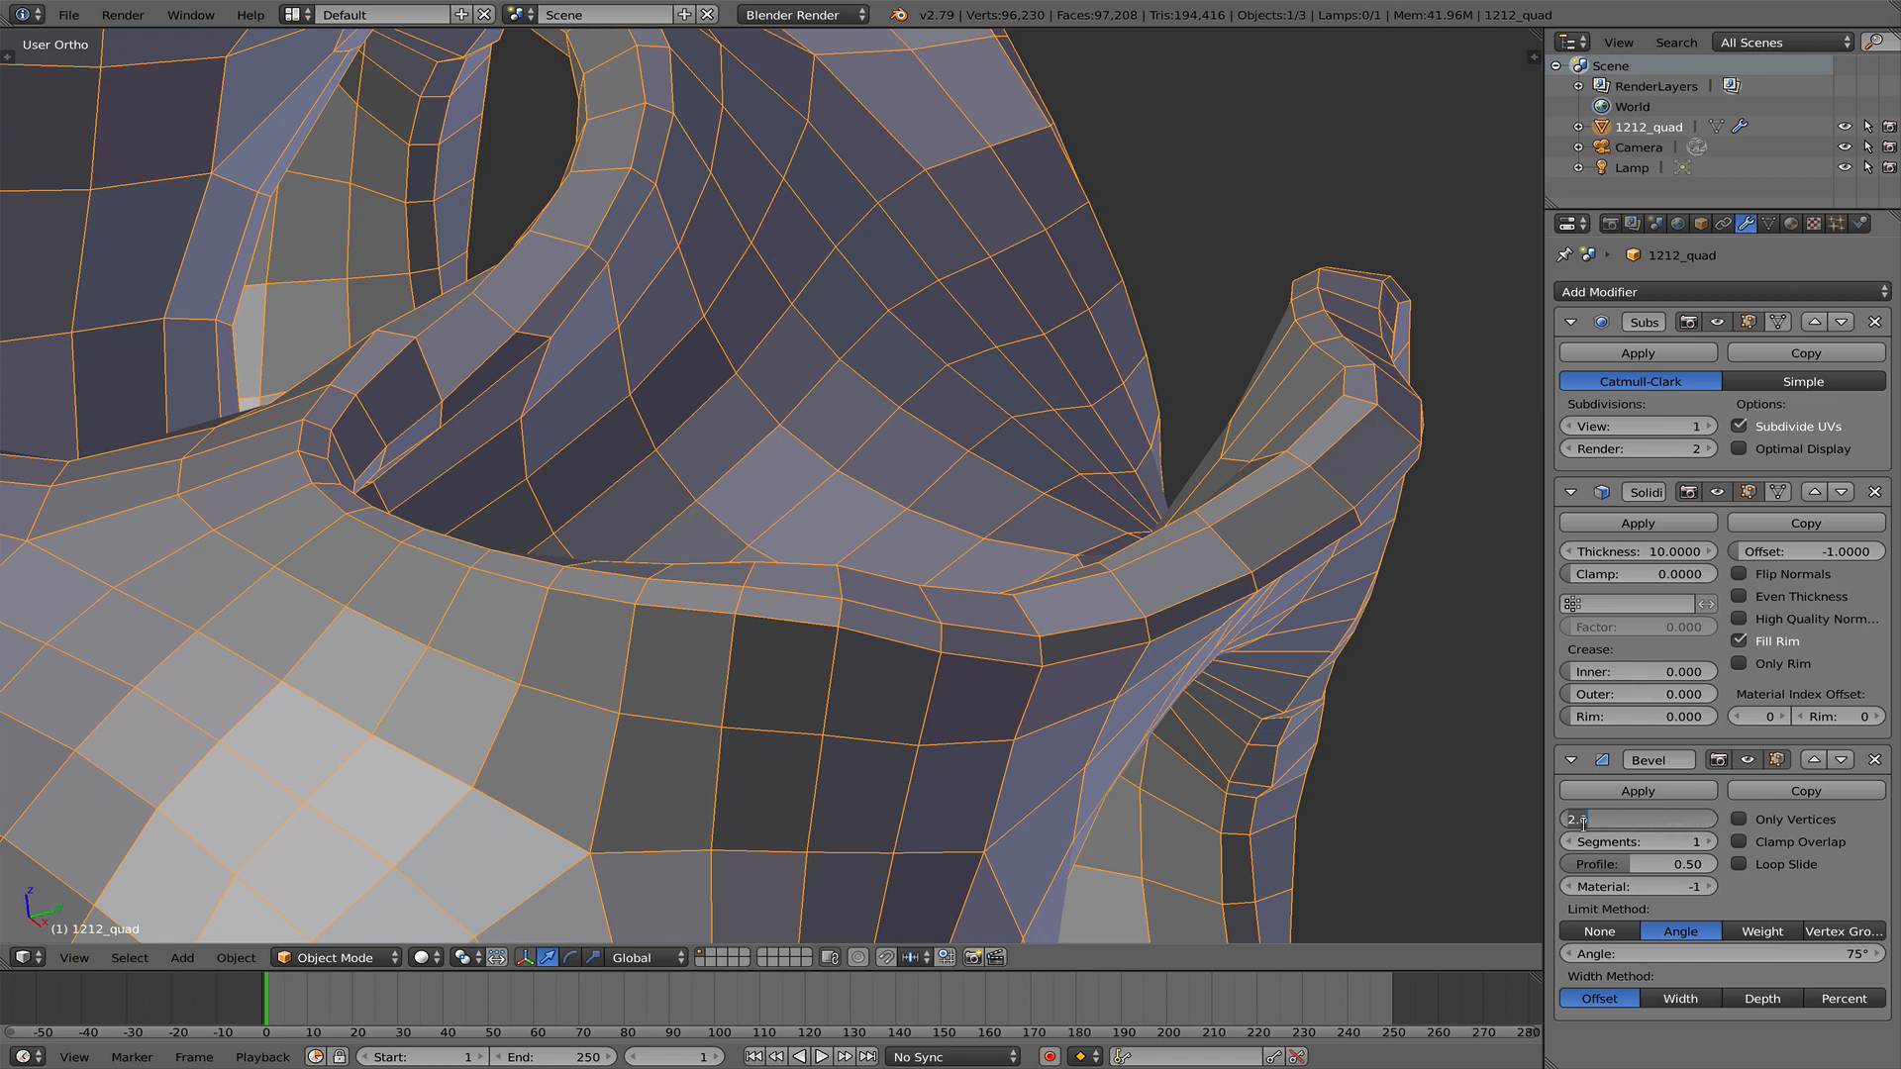
{"action": "key", "text": "Return"}
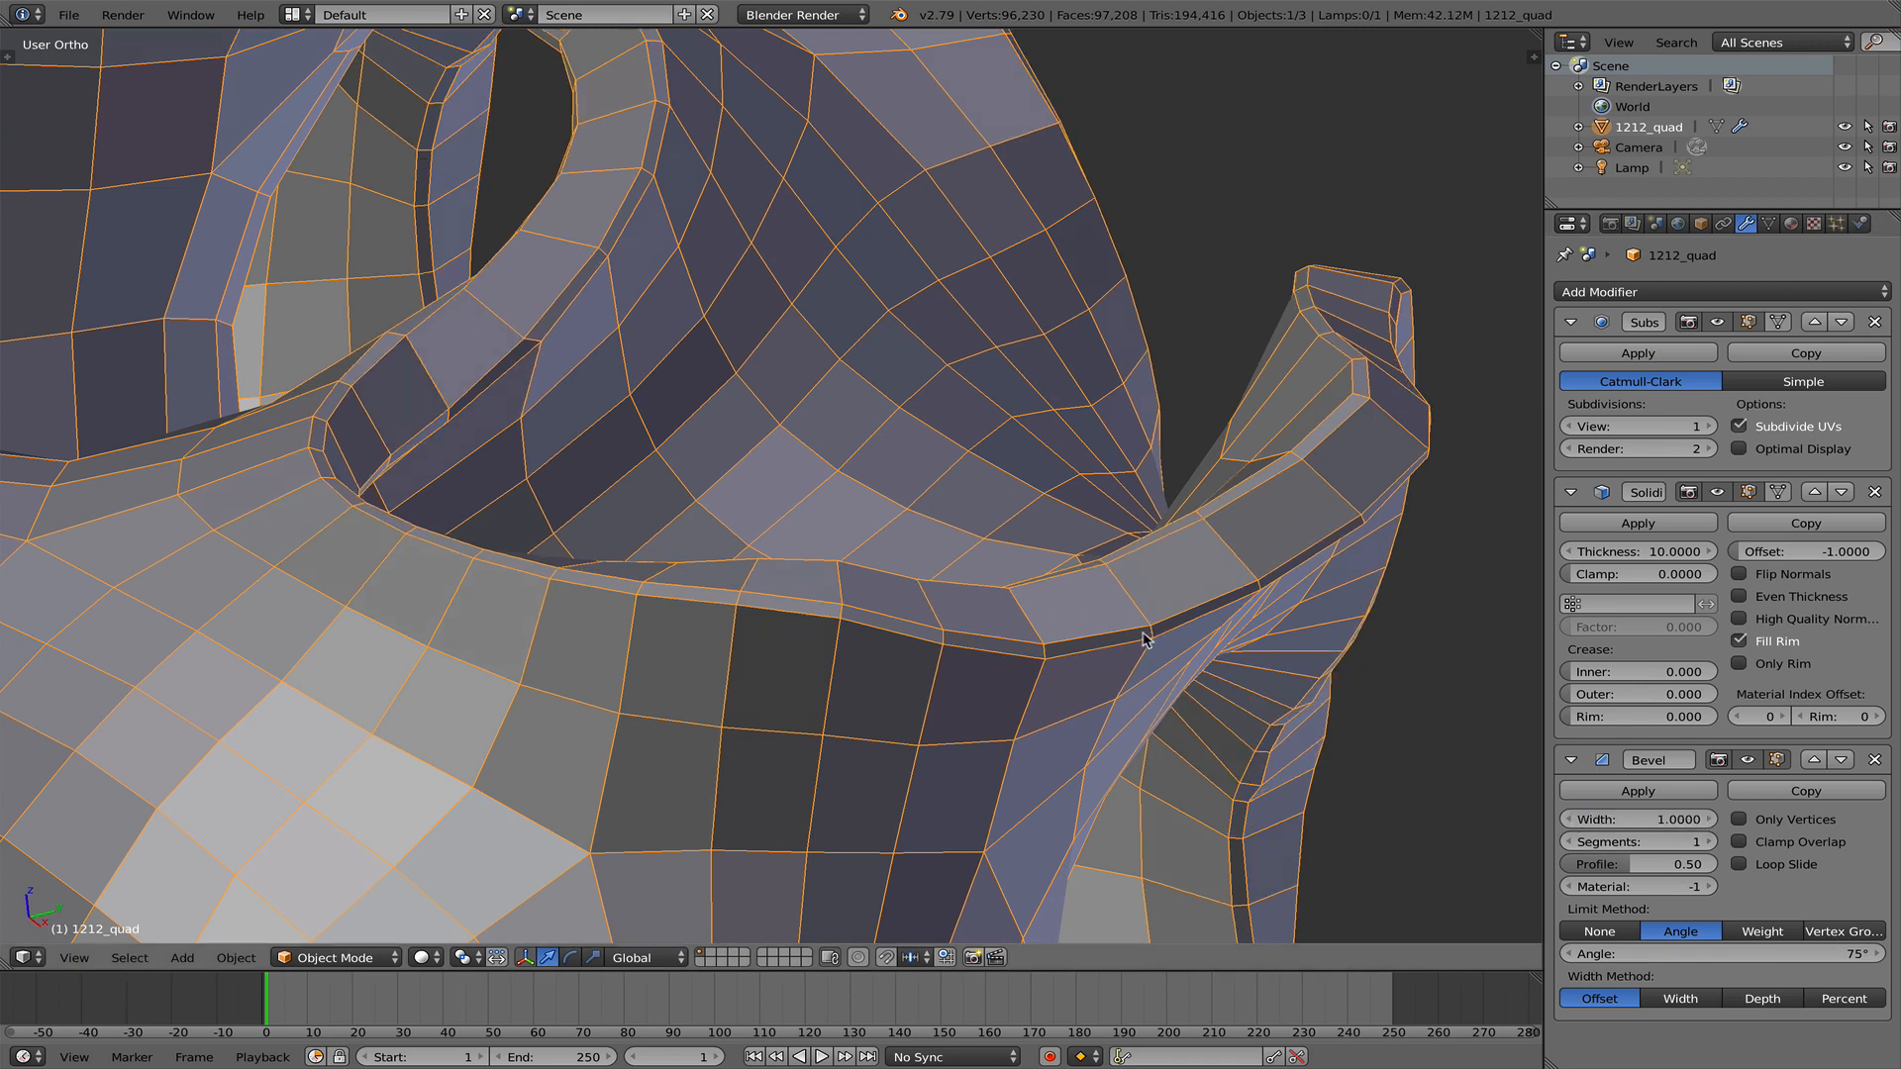
{"action": "scroll", "coordinate": [990, 657], "scroll_direction": "down", "scroll_amount": 10}
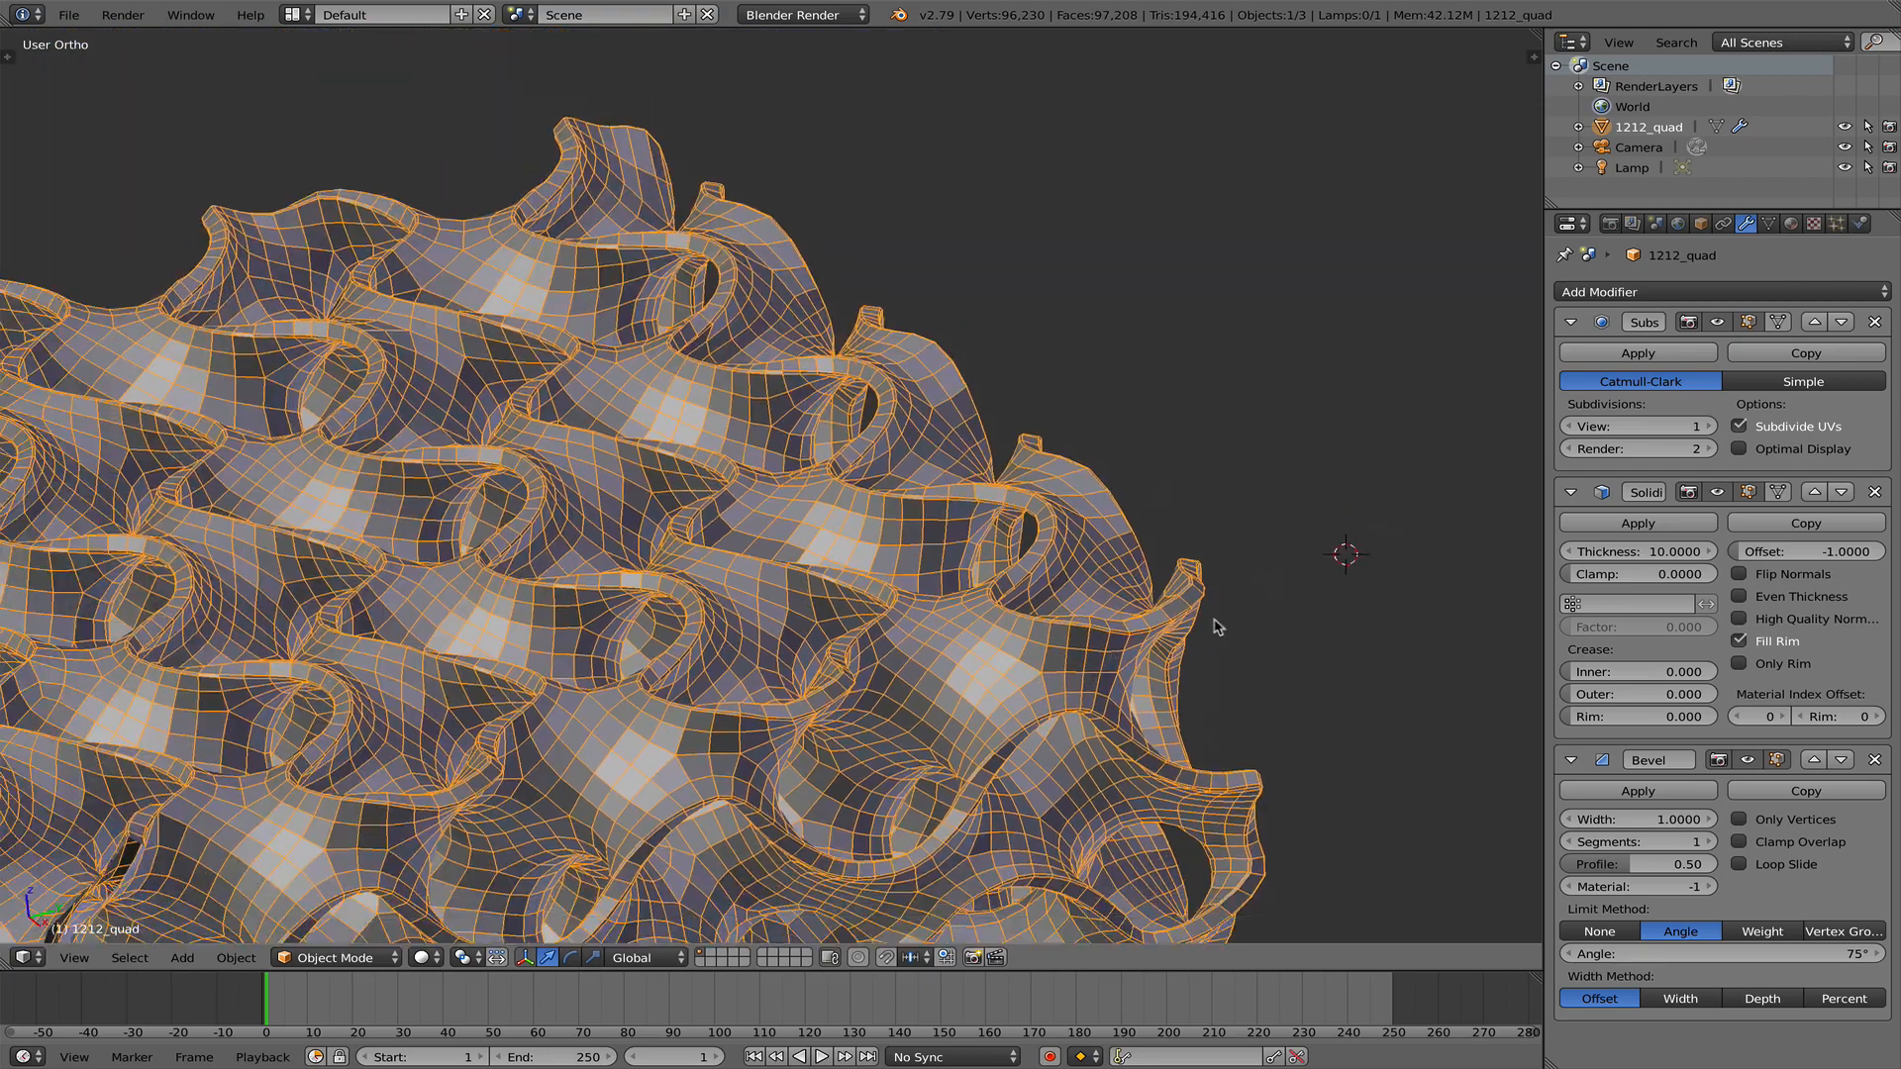
{"action": "middle_click_drag", "start_coordinate": [1099, 664], "coordinate": [1271, 594], "text": "shift"}
{"action": "scroll", "coordinate": [1153, 636], "scroll_direction": "down", "scroll_amount": 4}
{"action": "middle_click_drag", "start_coordinate": [1086, 732], "coordinate": [1081, 639], "text": "shift"}
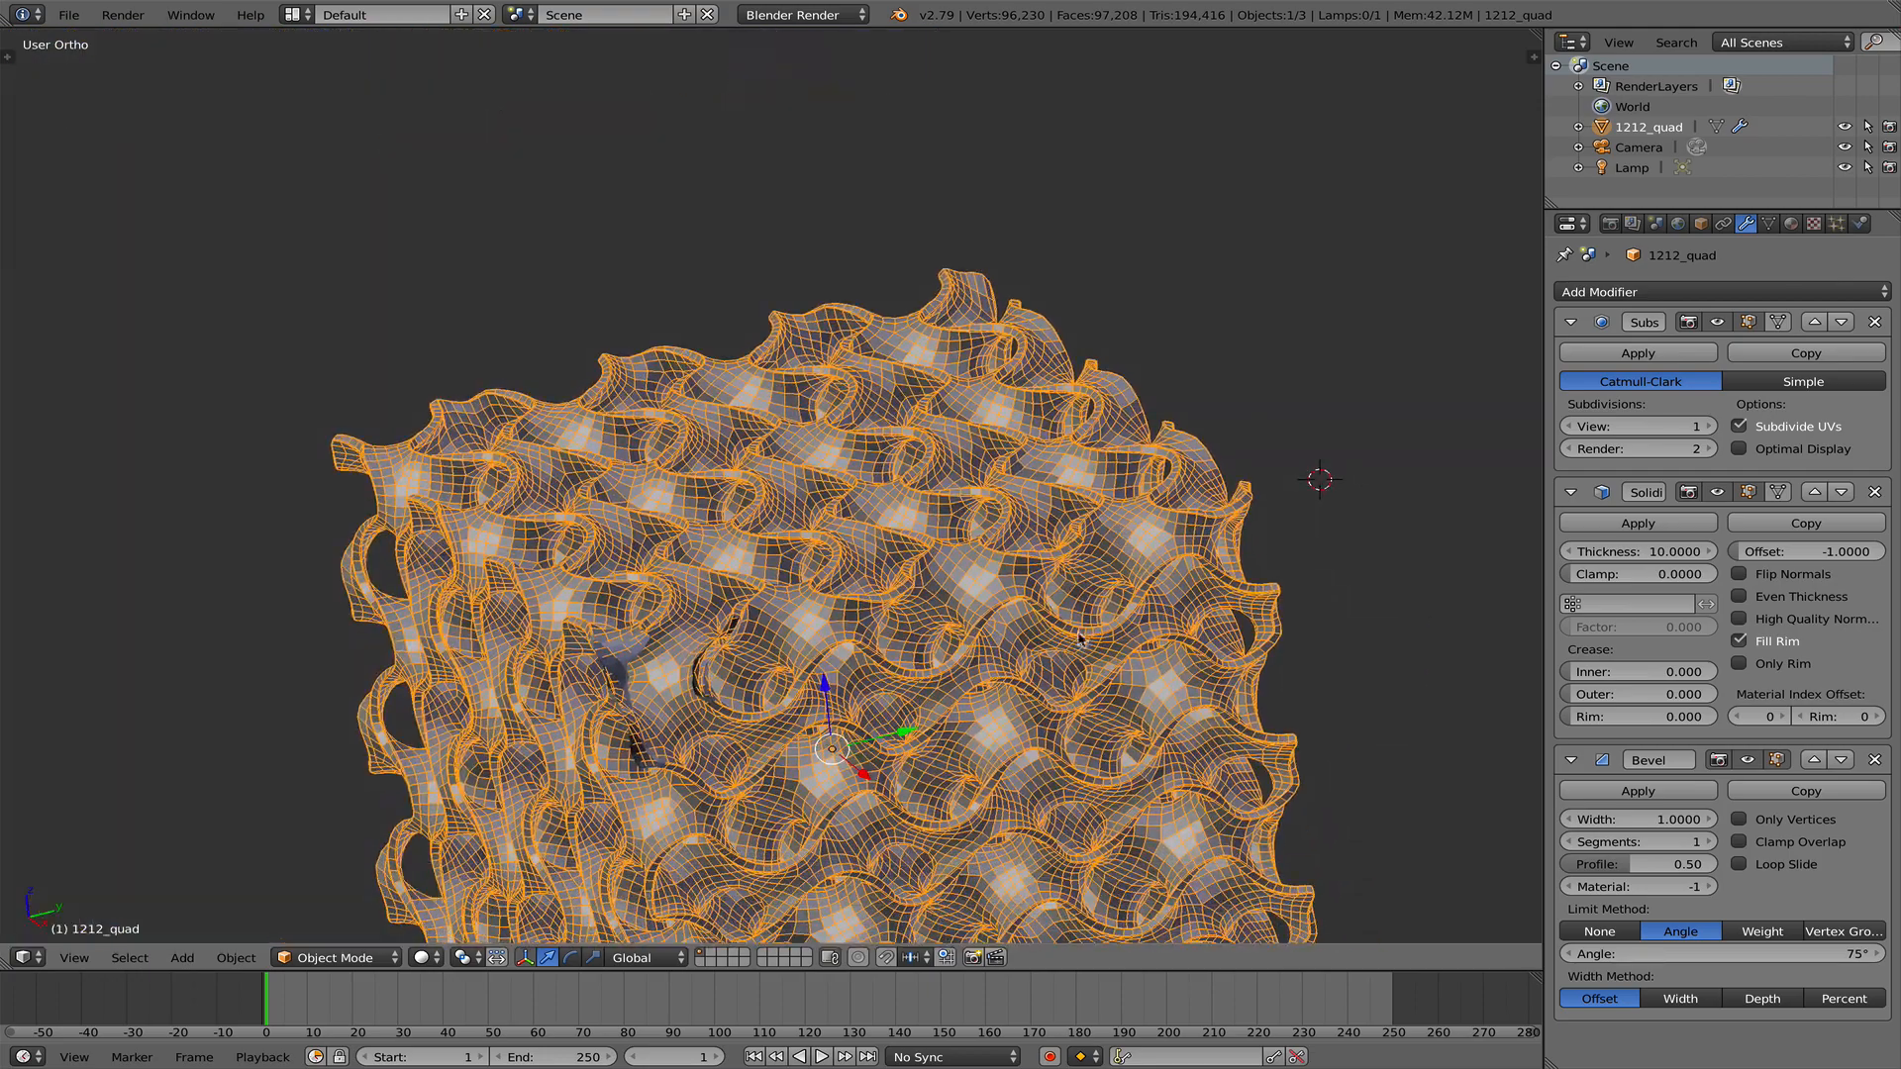
- Raise the viewport's clipping end distance to about 1693.6 so the whole gyroid is drawn
{"action": "middle_click_drag", "start_coordinate": [804, 648], "coordinate": [1221, 543]}
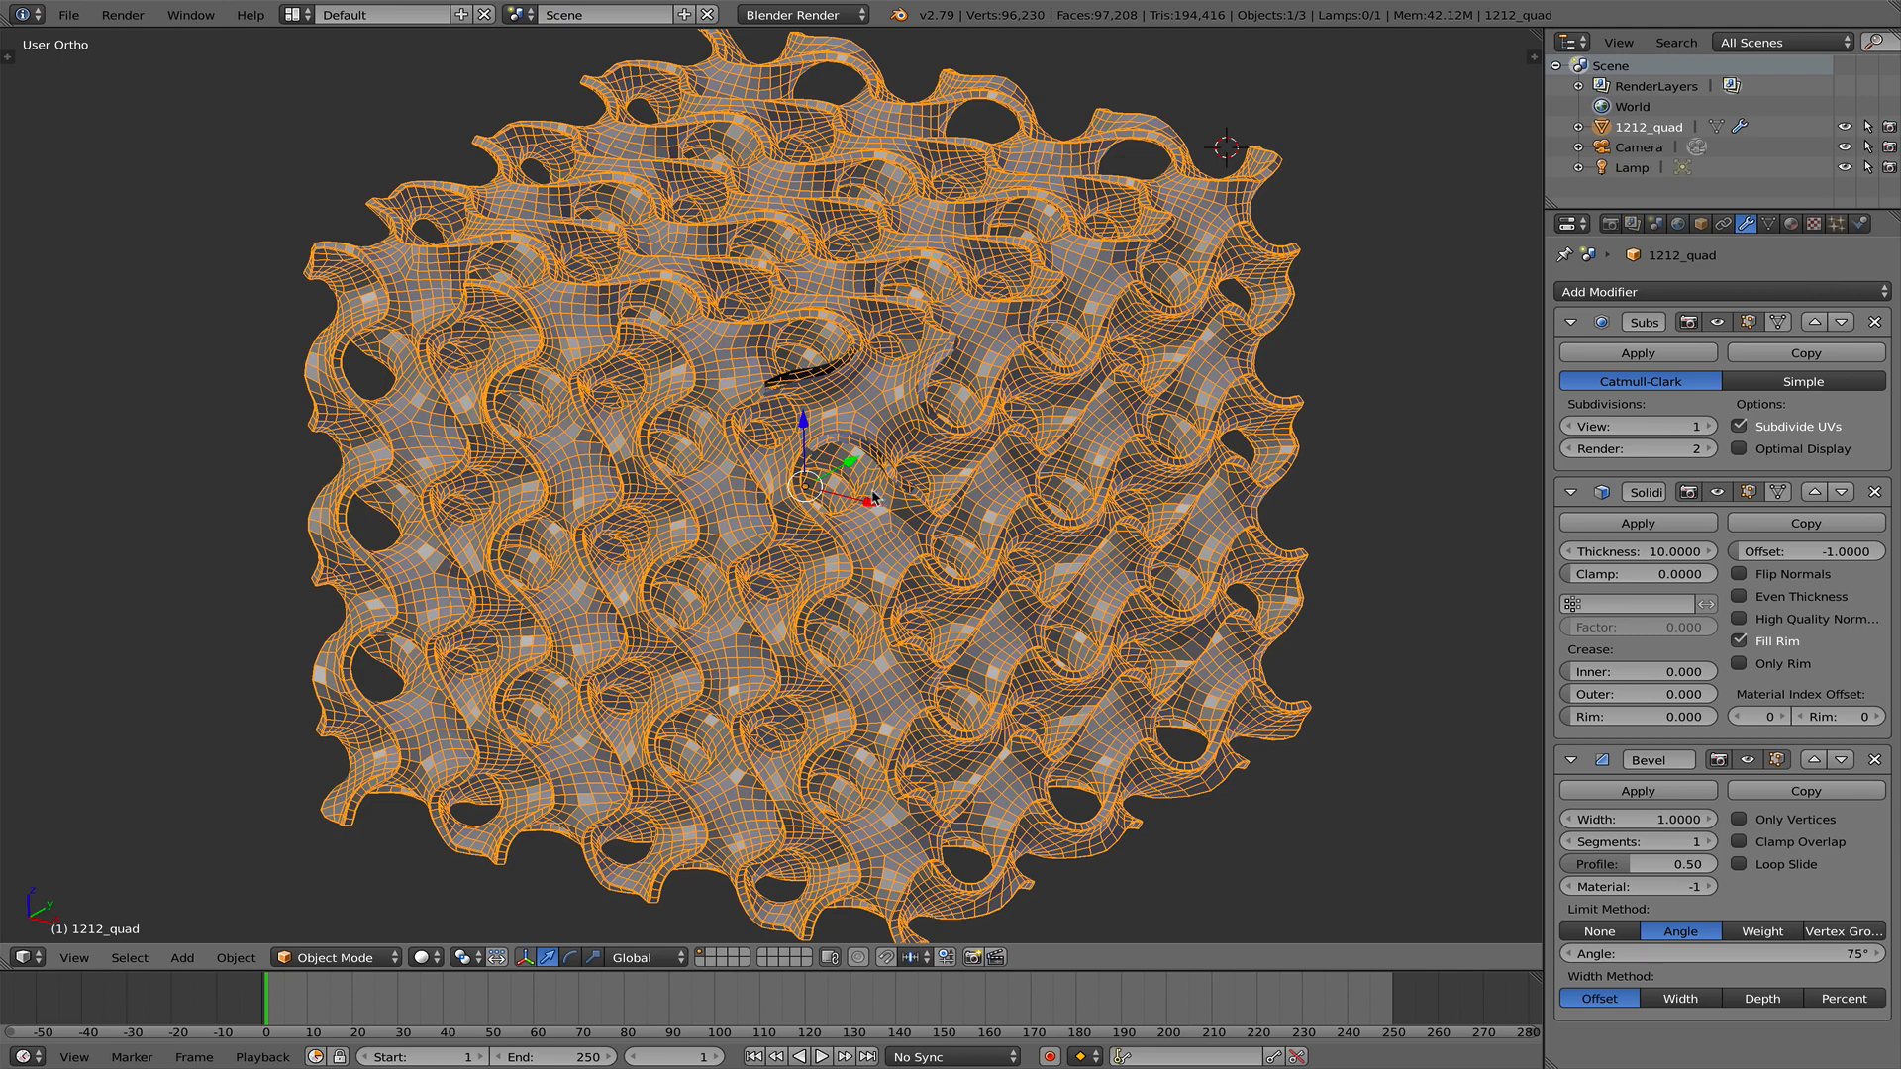
{"action": "middle_click_drag", "start_coordinate": [946, 483], "coordinate": [1396, 585]}
{"action": "key", "text": "n"}
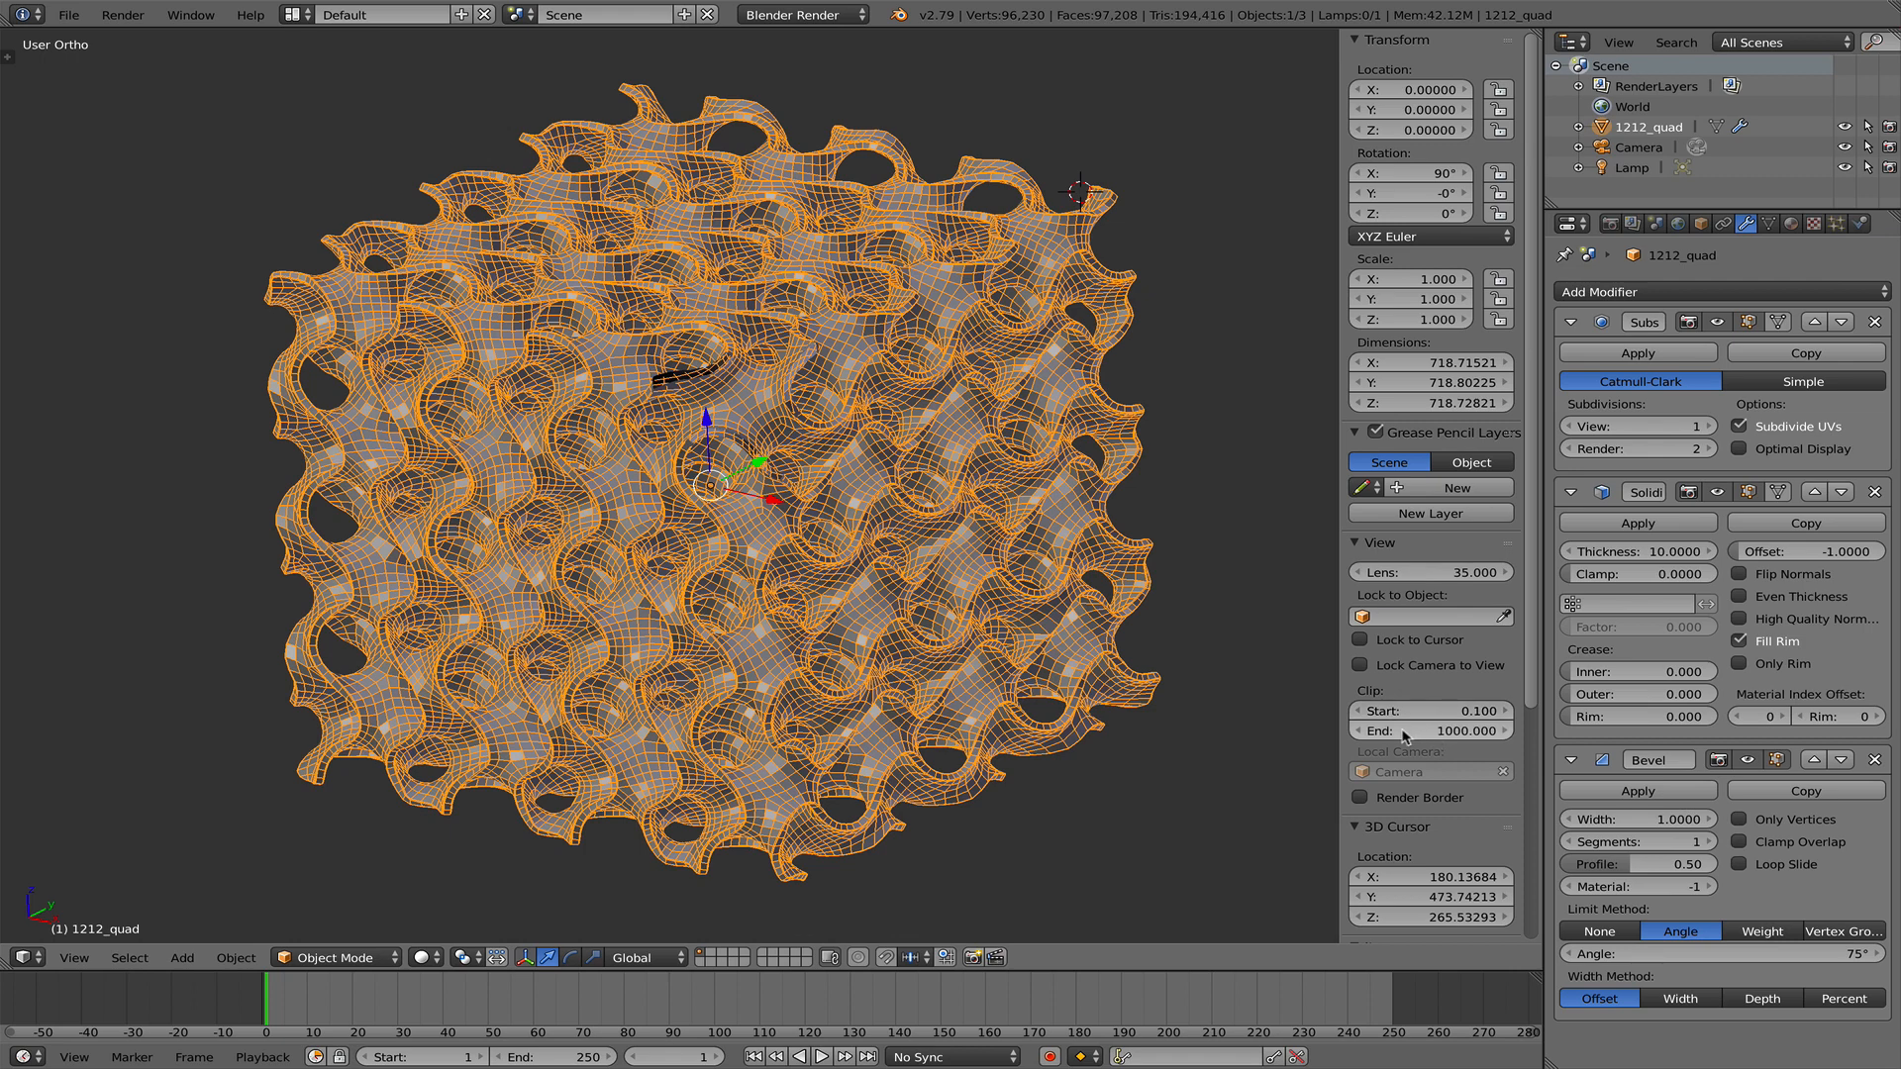
{"action": "left_click_drag", "start_coordinate": [1395, 736], "coordinate": [1434, 731]}
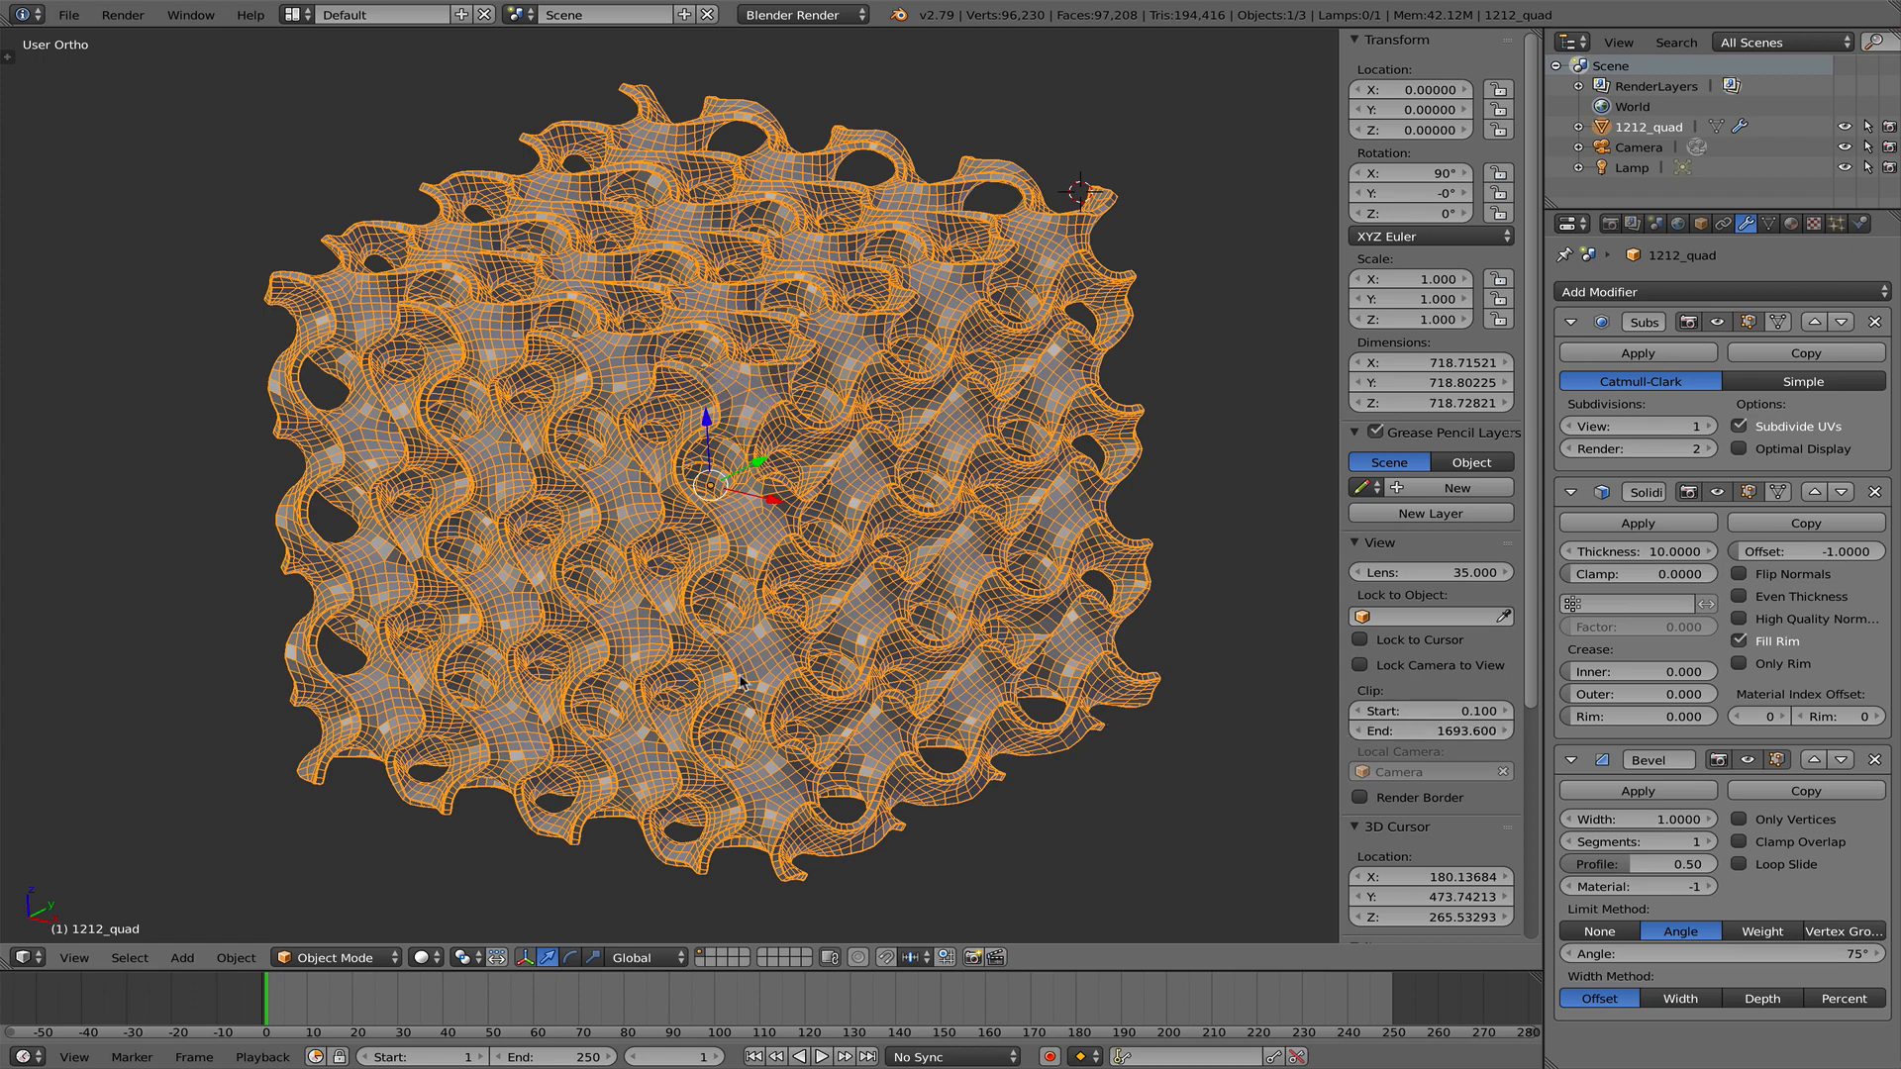
{"action": "middle_click_drag", "start_coordinate": [626, 676], "coordinate": [705, 684]}
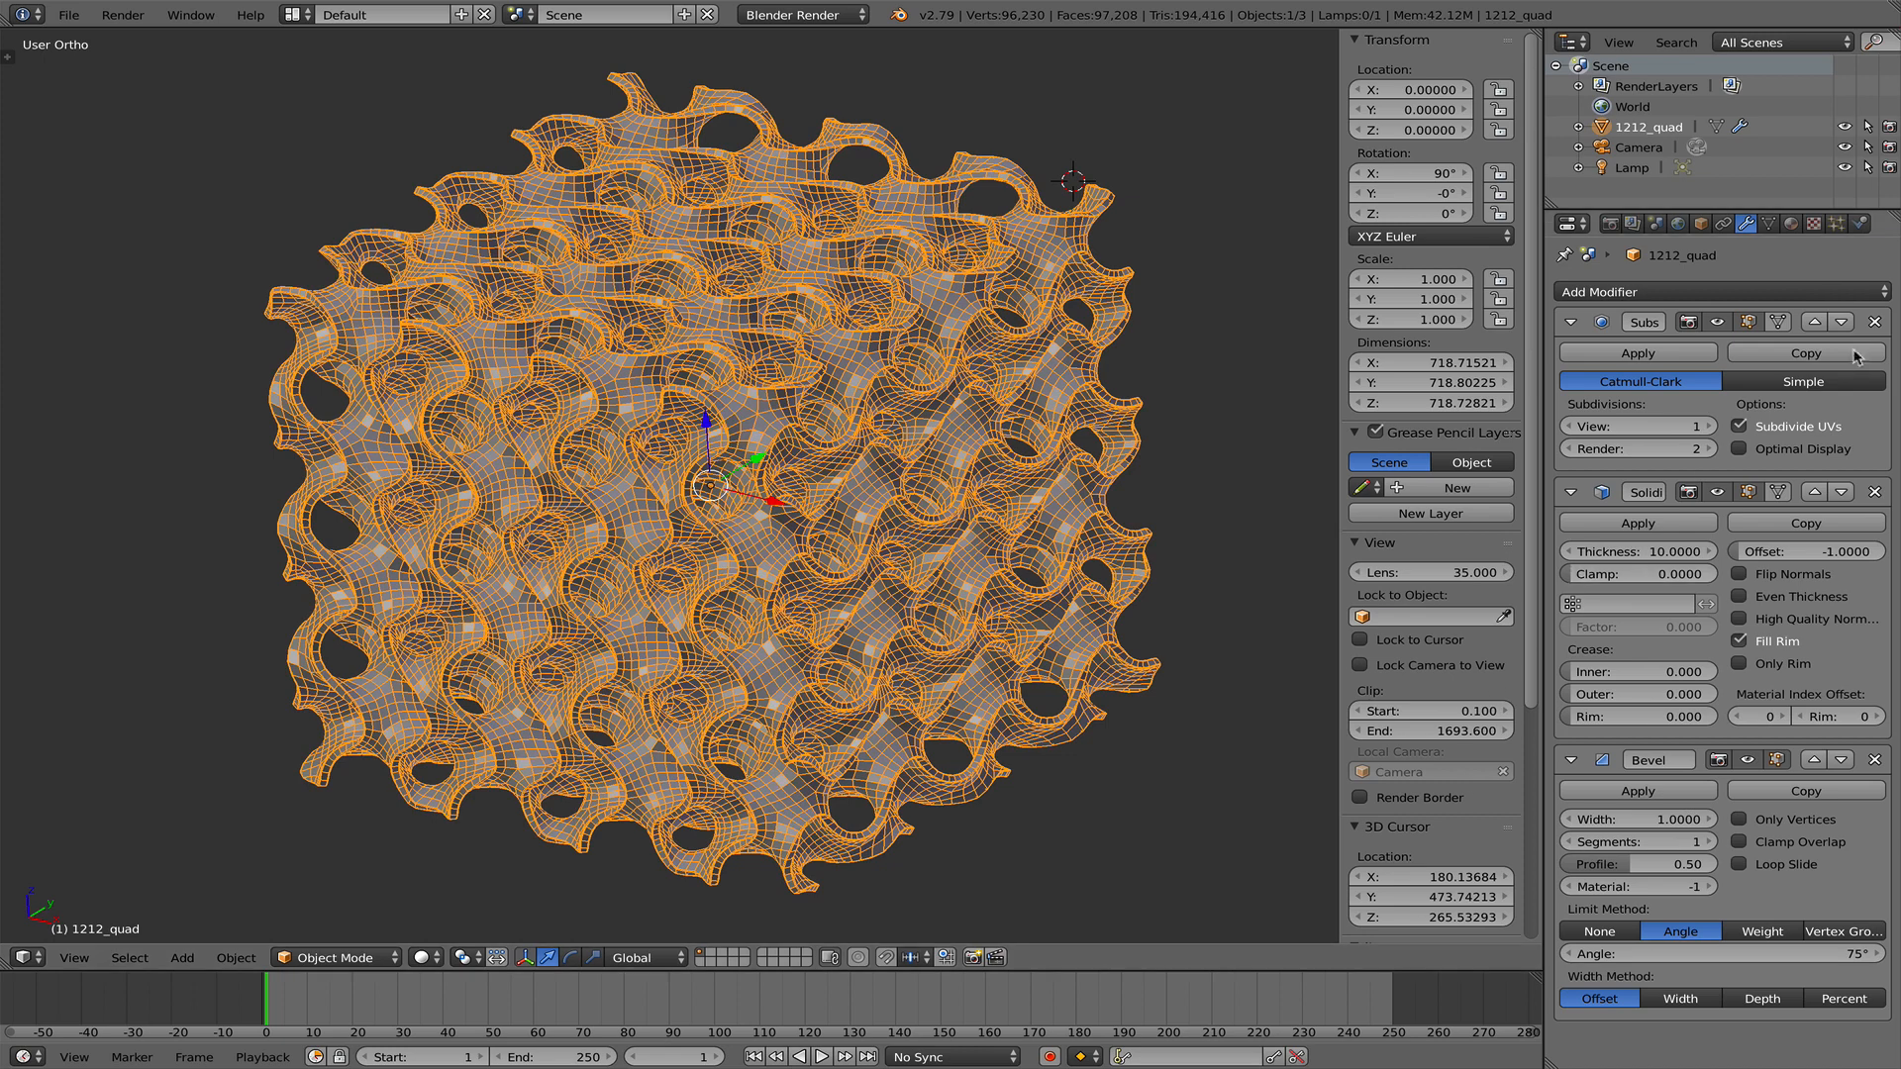
- Turn off the wire overlay in the gyroid's object display settings
{"action": "left_click", "coordinate": [1702, 226]}
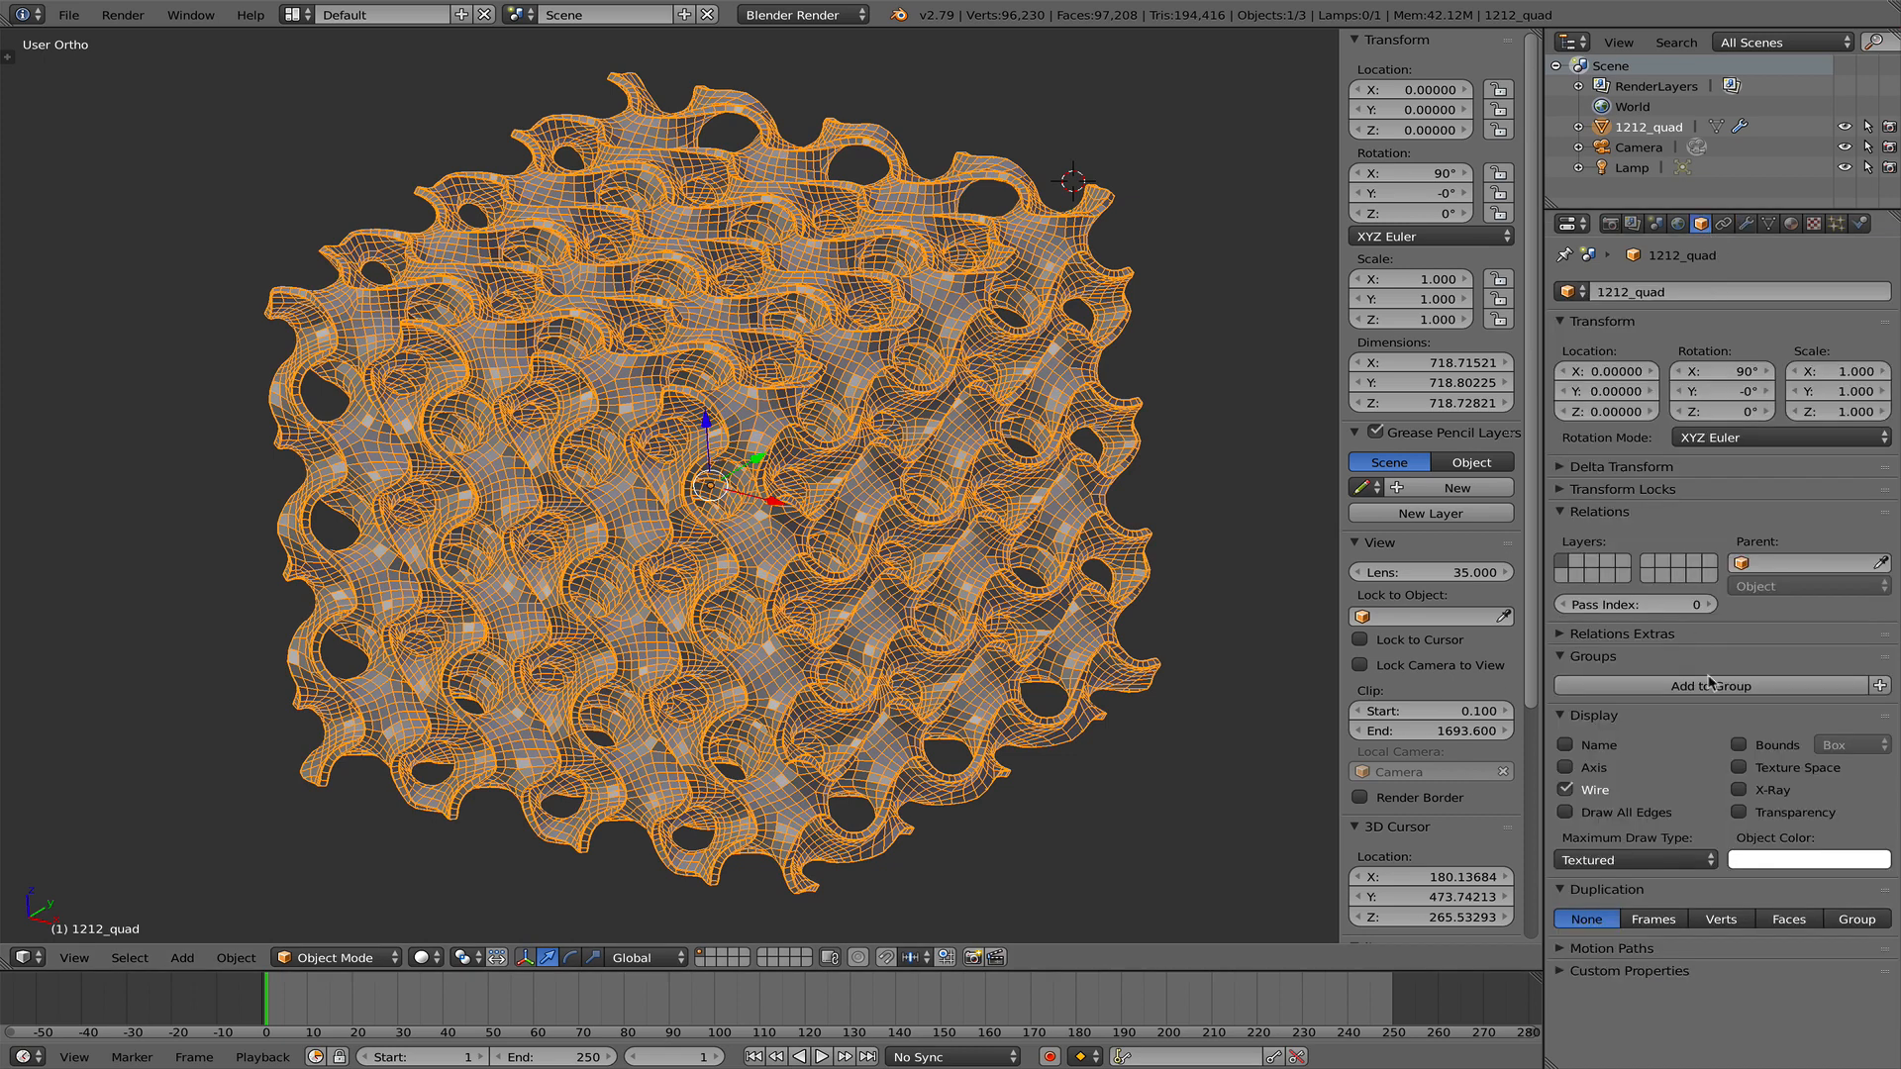
{"action": "left_click", "coordinate": [1565, 790]}
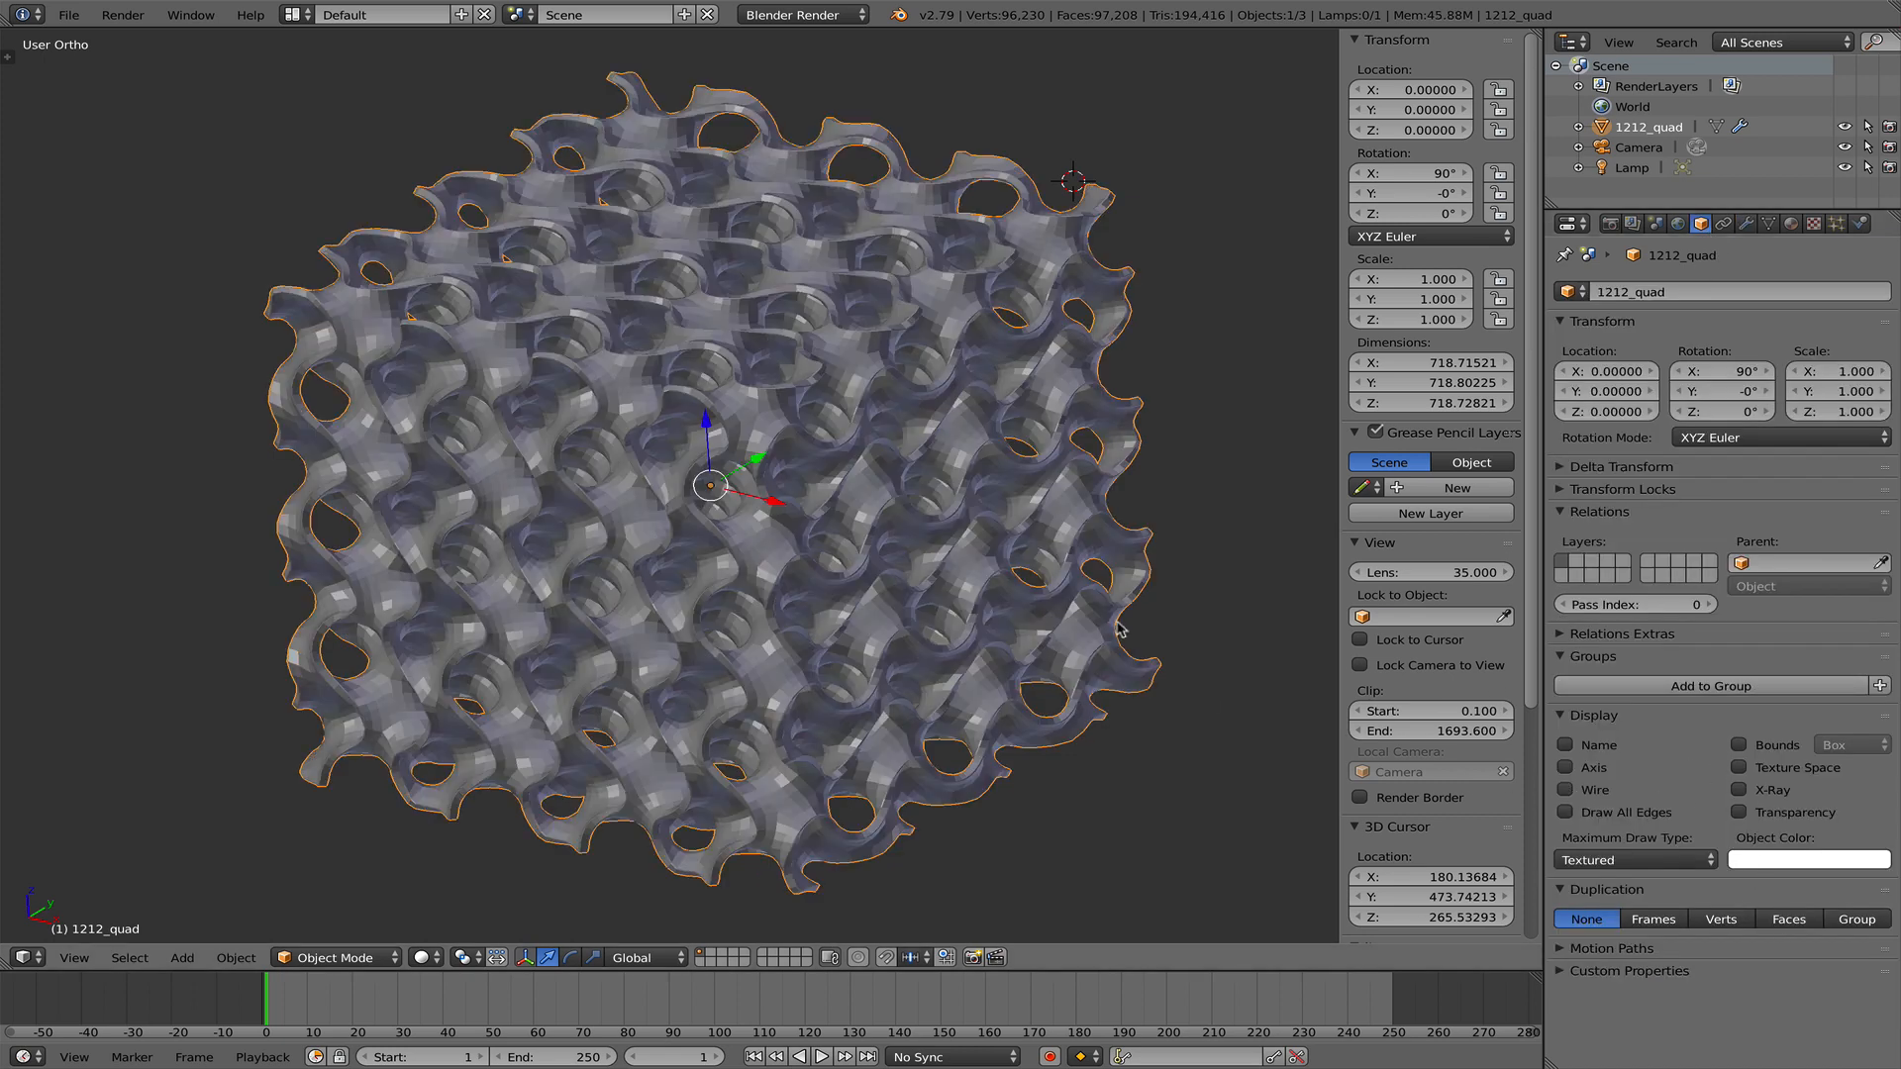
{"action": "left_click", "coordinate": [1565, 790]}
{"action": "left_click", "coordinate": [1565, 790]}
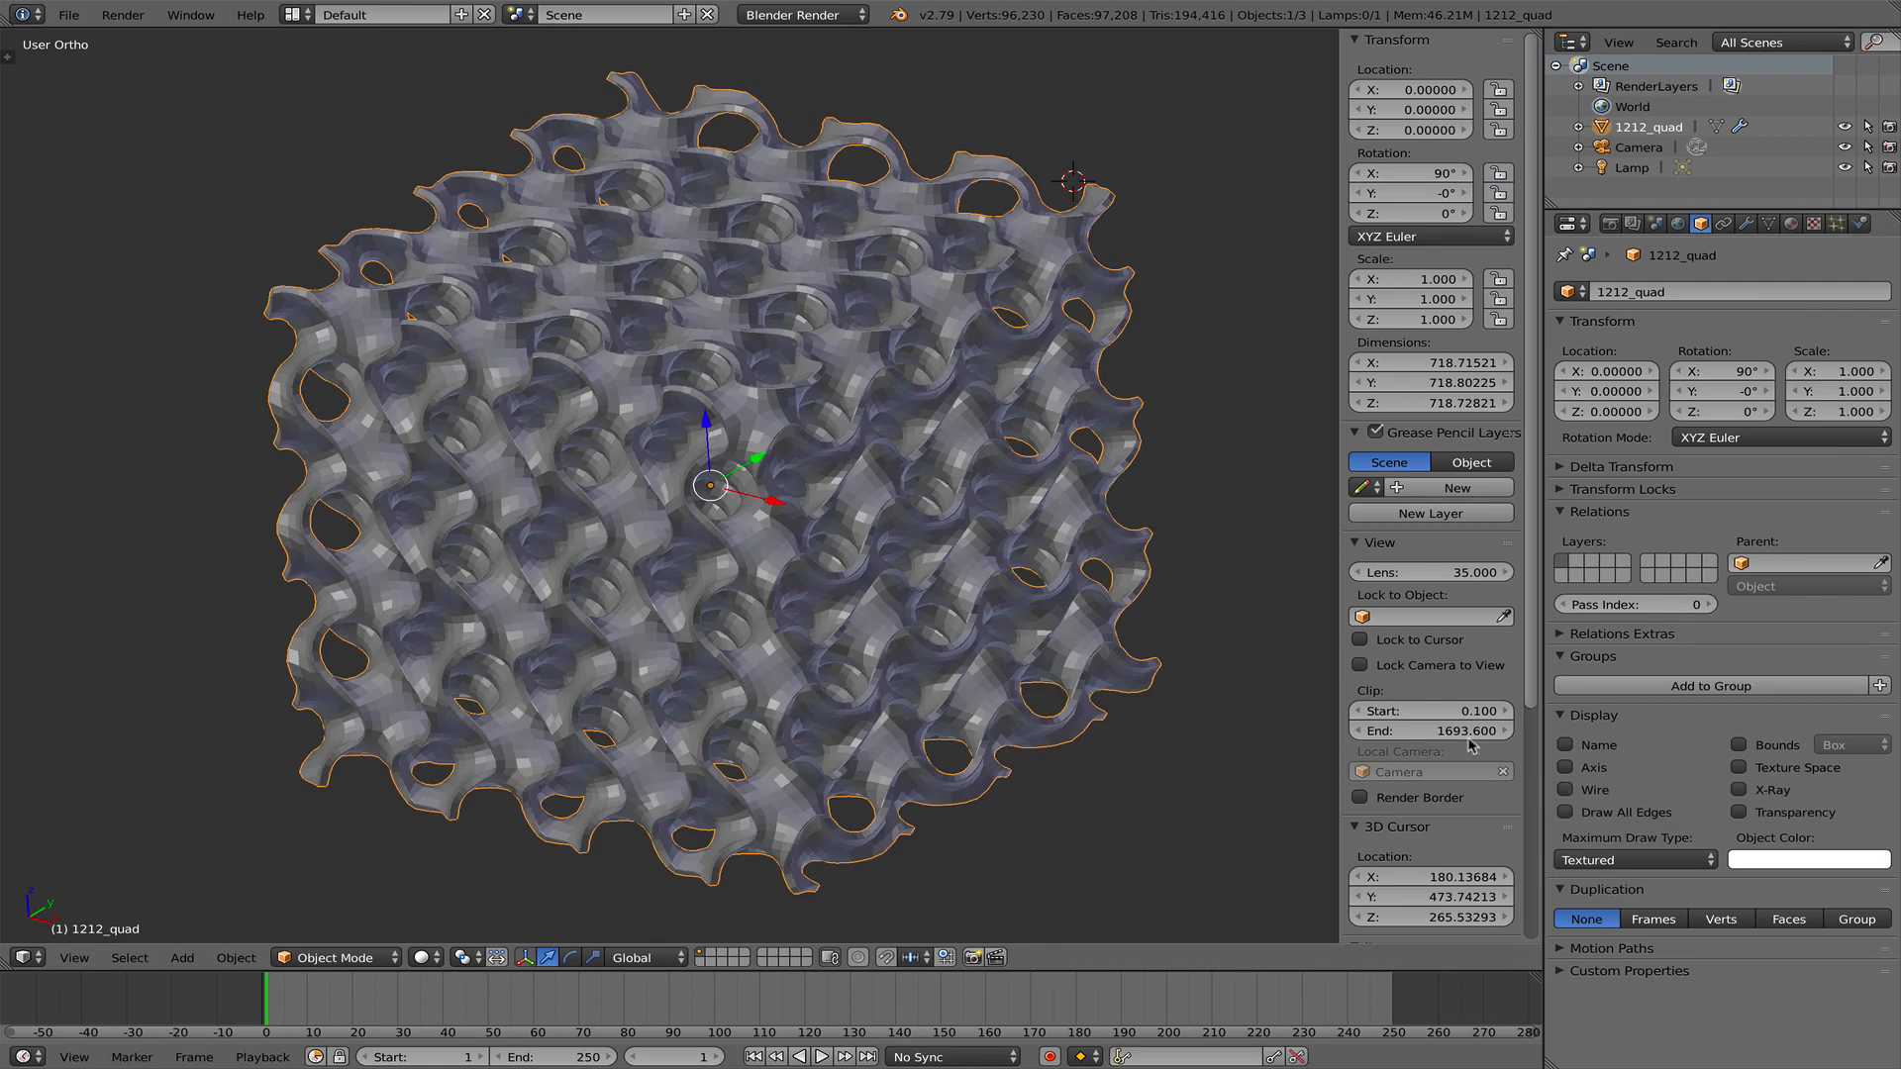
{"action": "middle_click_drag", "start_coordinate": [1236, 557], "coordinate": [1228, 590], "text": "shift"}
{"action": "scroll", "coordinate": [840, 341], "scroll_direction": "down", "scroll_amount": 4}
{"action": "scroll", "coordinate": [980, 335], "scroll_direction": "up", "scroll_amount": 3}
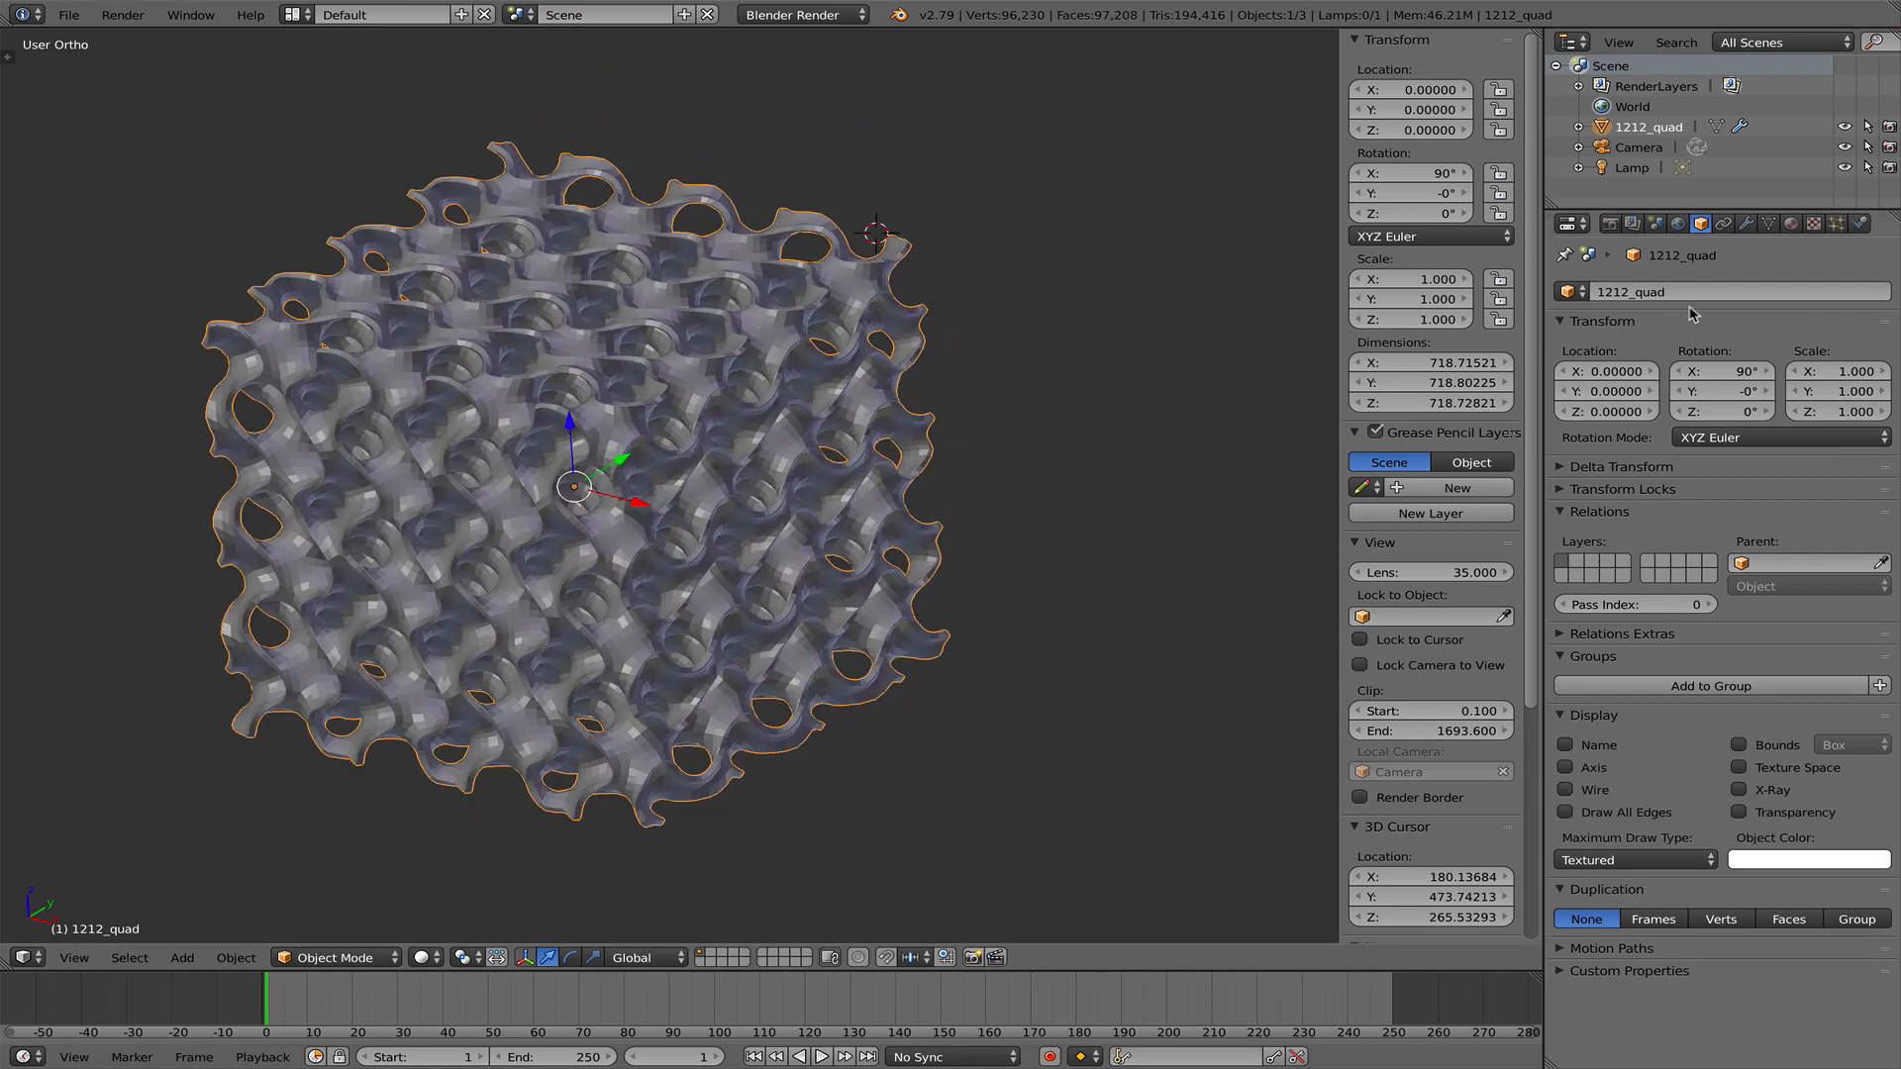
- Add a second Subdivision Surface modifier after the Bevel and look closely at the smoothed rims
{"action": "left_click", "coordinate": [1748, 224]}
{"action": "middle_click_drag", "start_coordinate": [967, 429], "coordinate": [1089, 438], "text": "shift"}
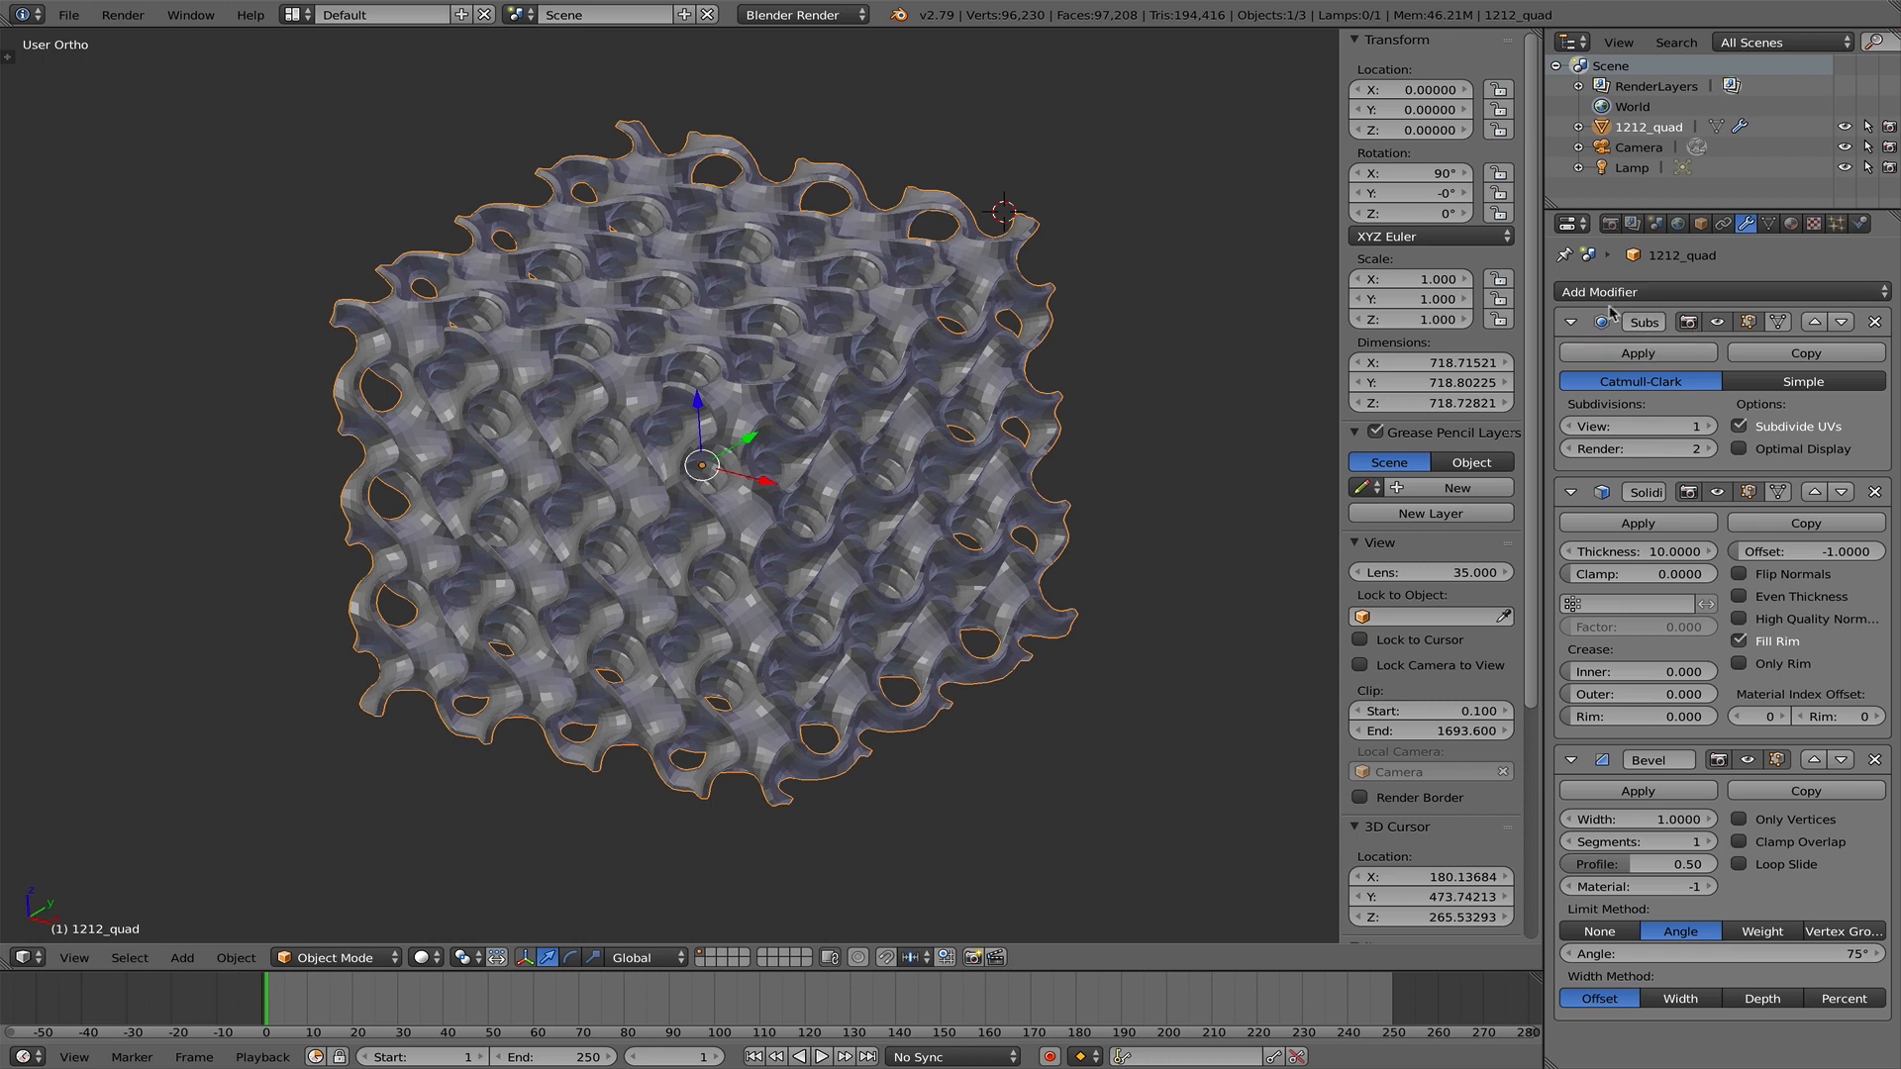
{"action": "left_click", "coordinate": [1663, 294]}
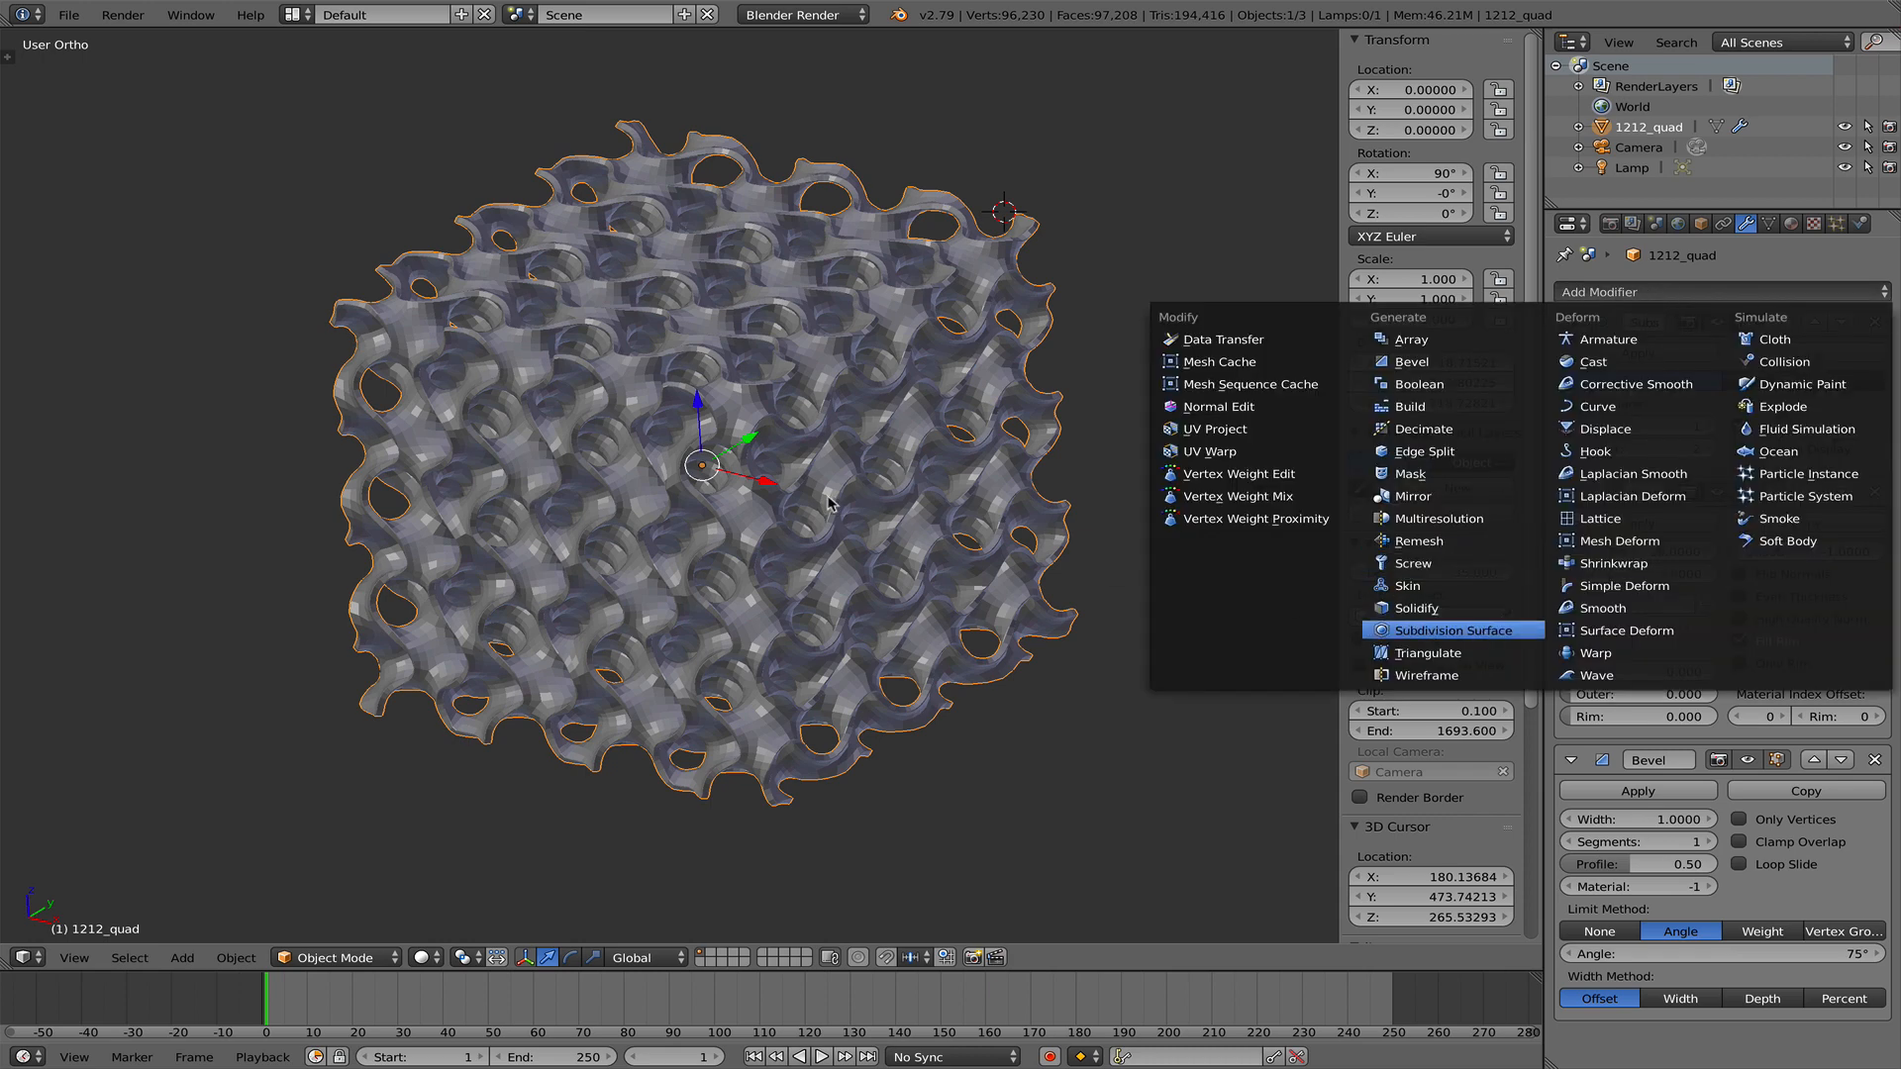
{"action": "scroll", "coordinate": [830, 505], "scroll_direction": "down", "scroll_amount": 6}
{"action": "scroll", "coordinate": [811, 451], "scroll_direction": "up", "scroll_amount": 15}
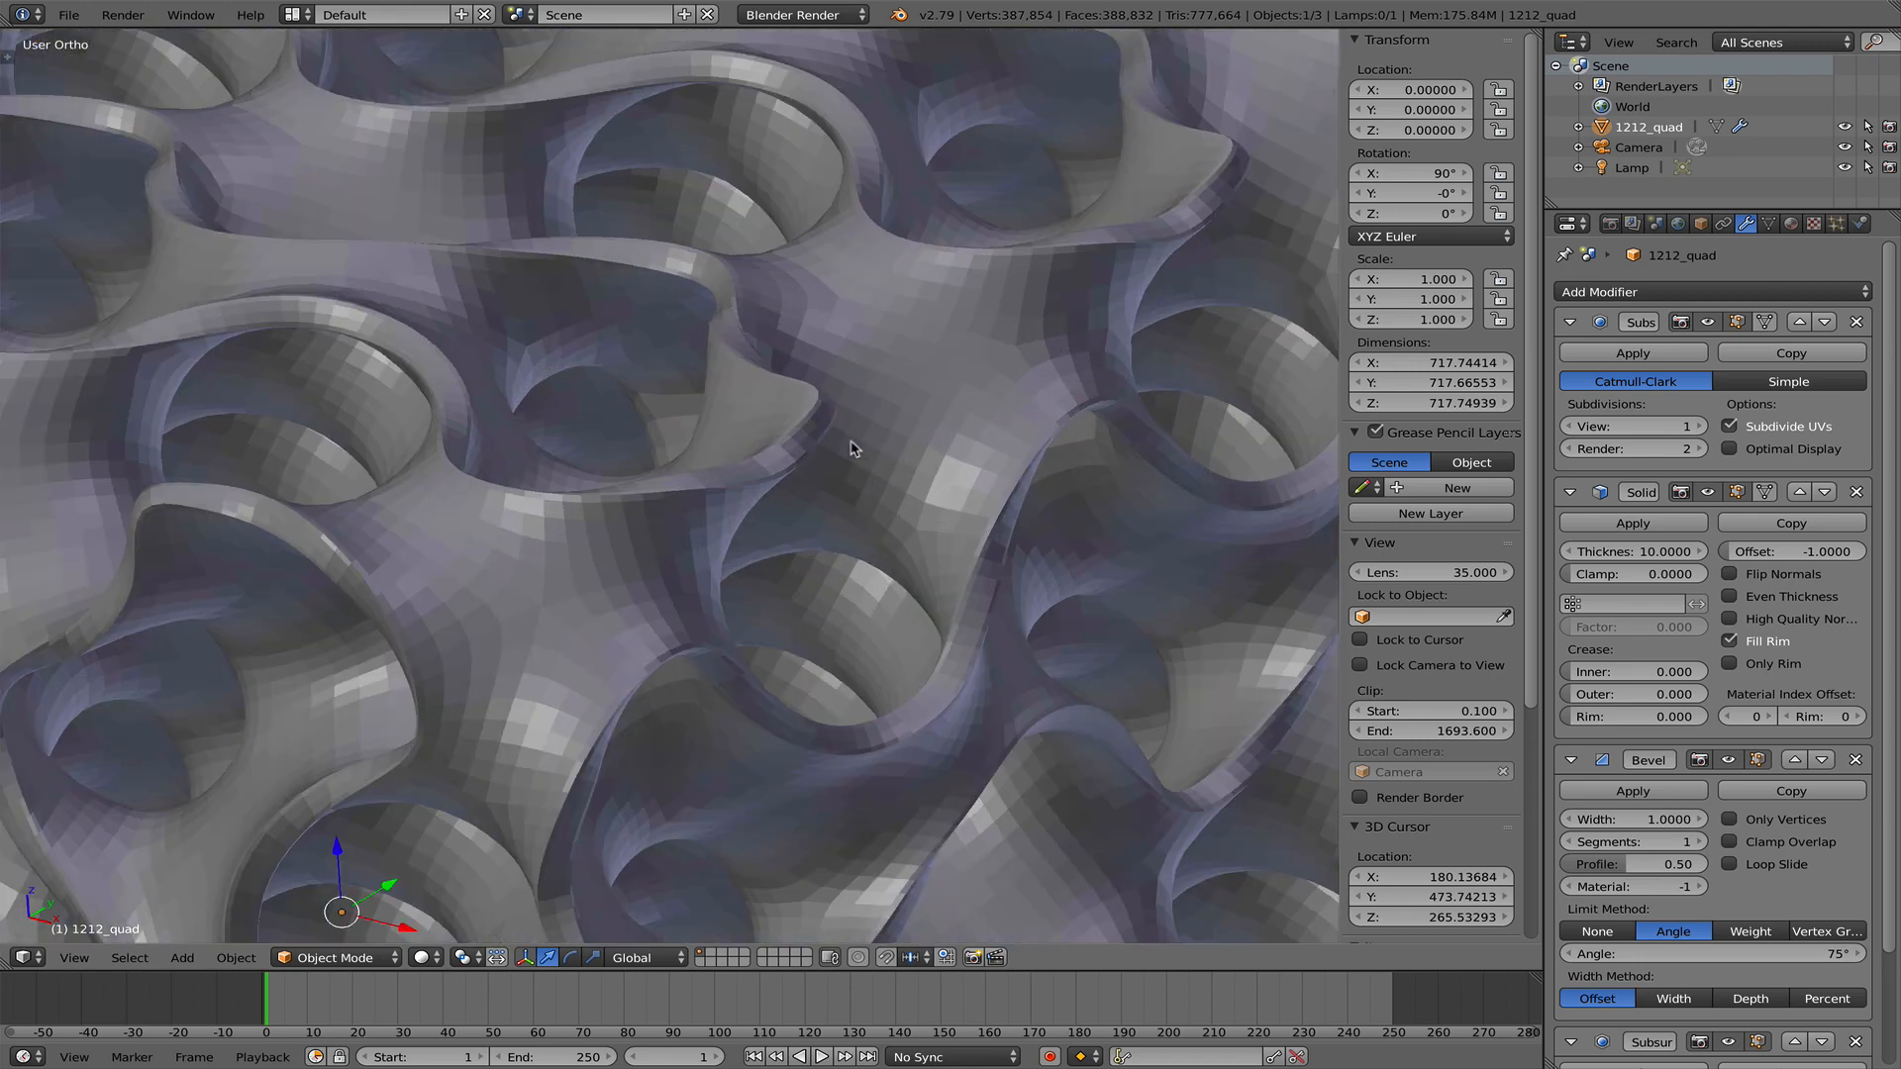
{"action": "scroll", "coordinate": [853, 449], "scroll_direction": "up", "scroll_amount": 3}
{"action": "scroll", "coordinate": [1723, 903], "scroll_direction": "down", "scroll_amount": 4}
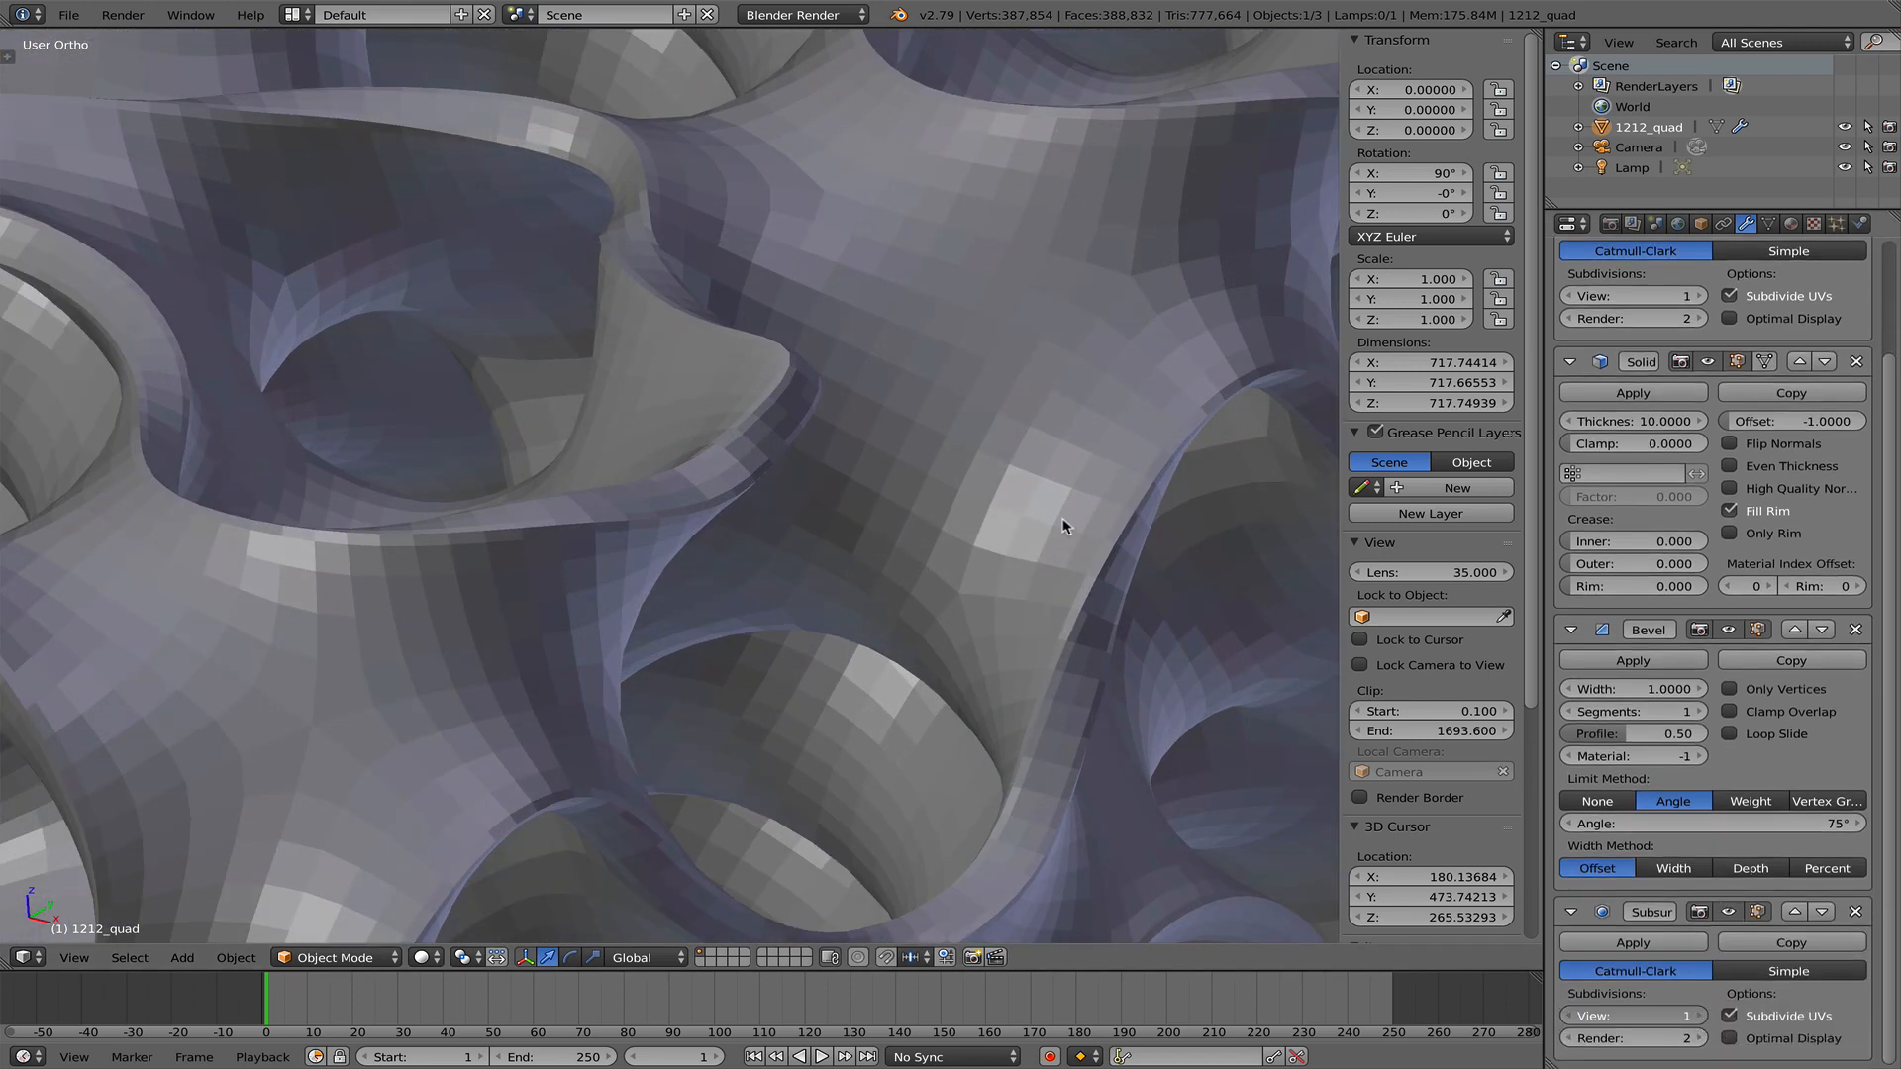
- Set the last Subdivision Surface's view subdivisions to 2 and shade the gyroid smooth
{"action": "key", "text": "ctrl+2"}
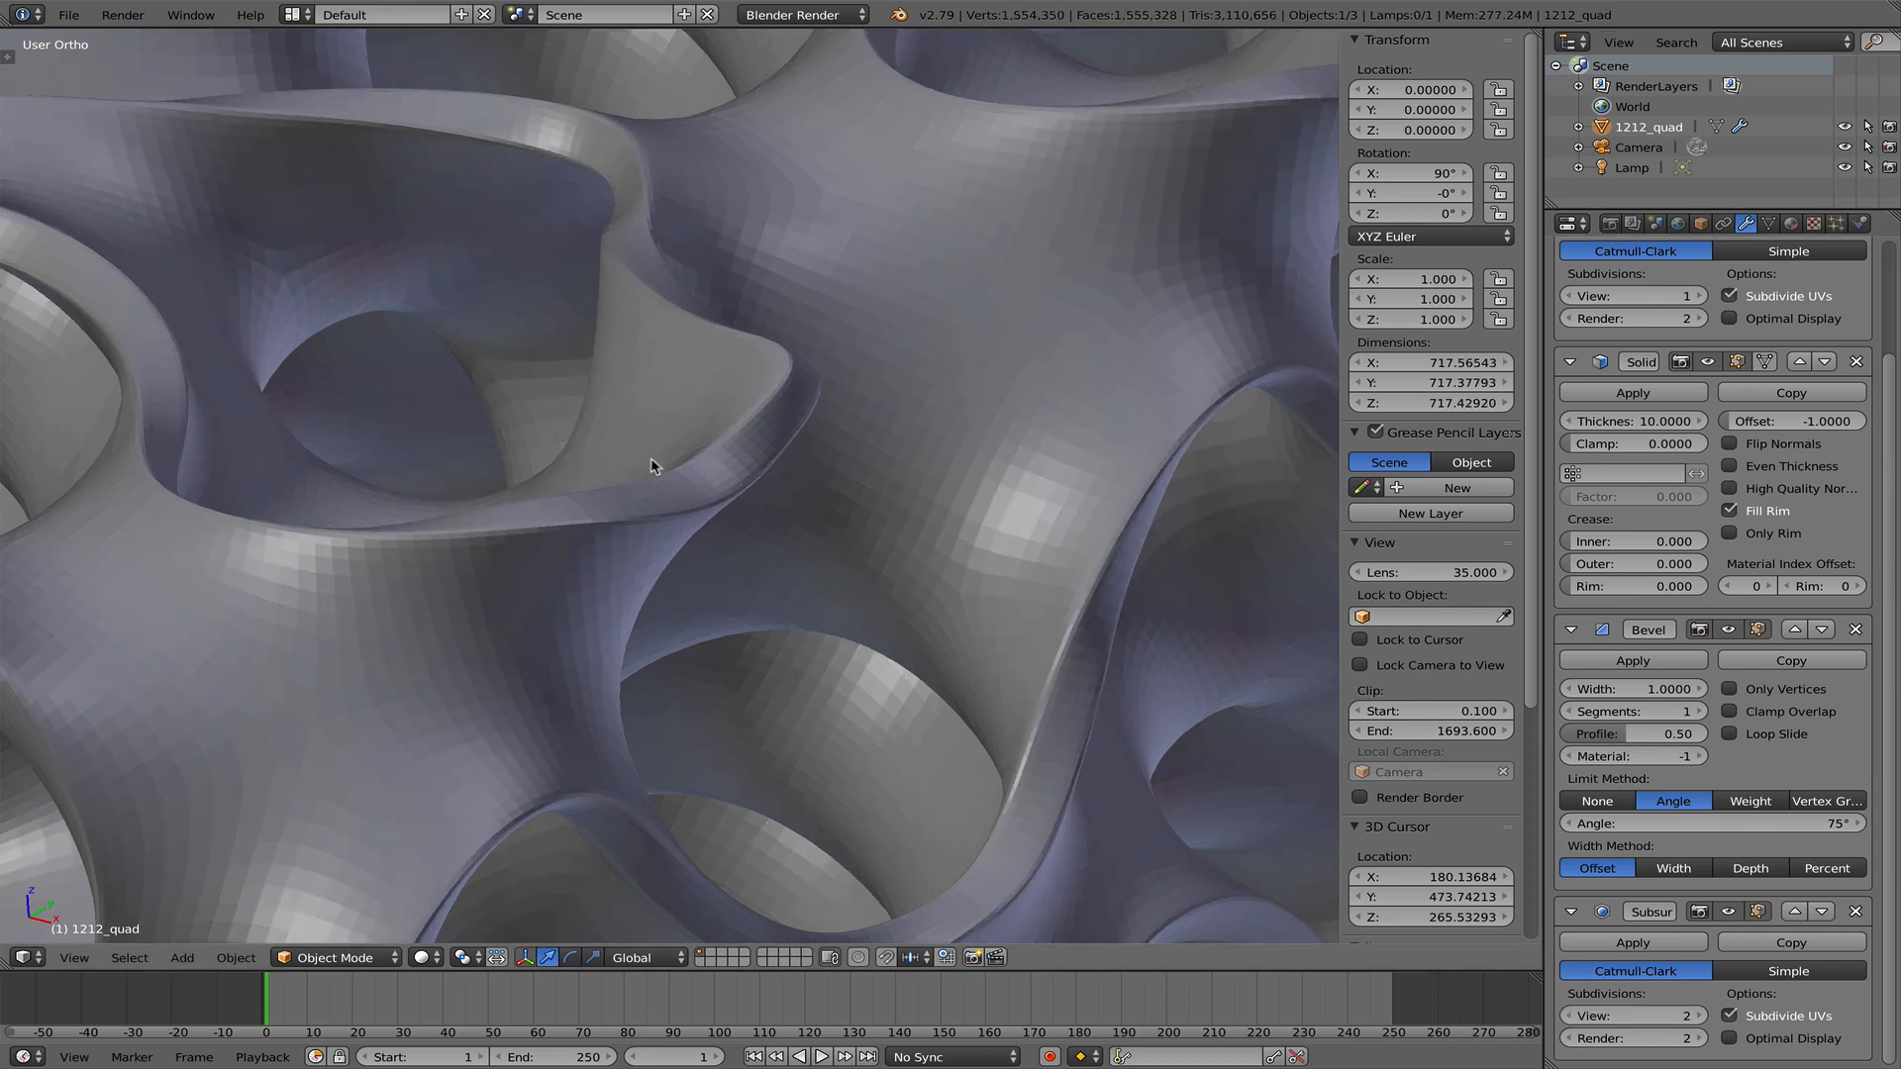
{"action": "scroll", "coordinate": [650, 465], "scroll_direction": "up", "scroll_amount": 1}
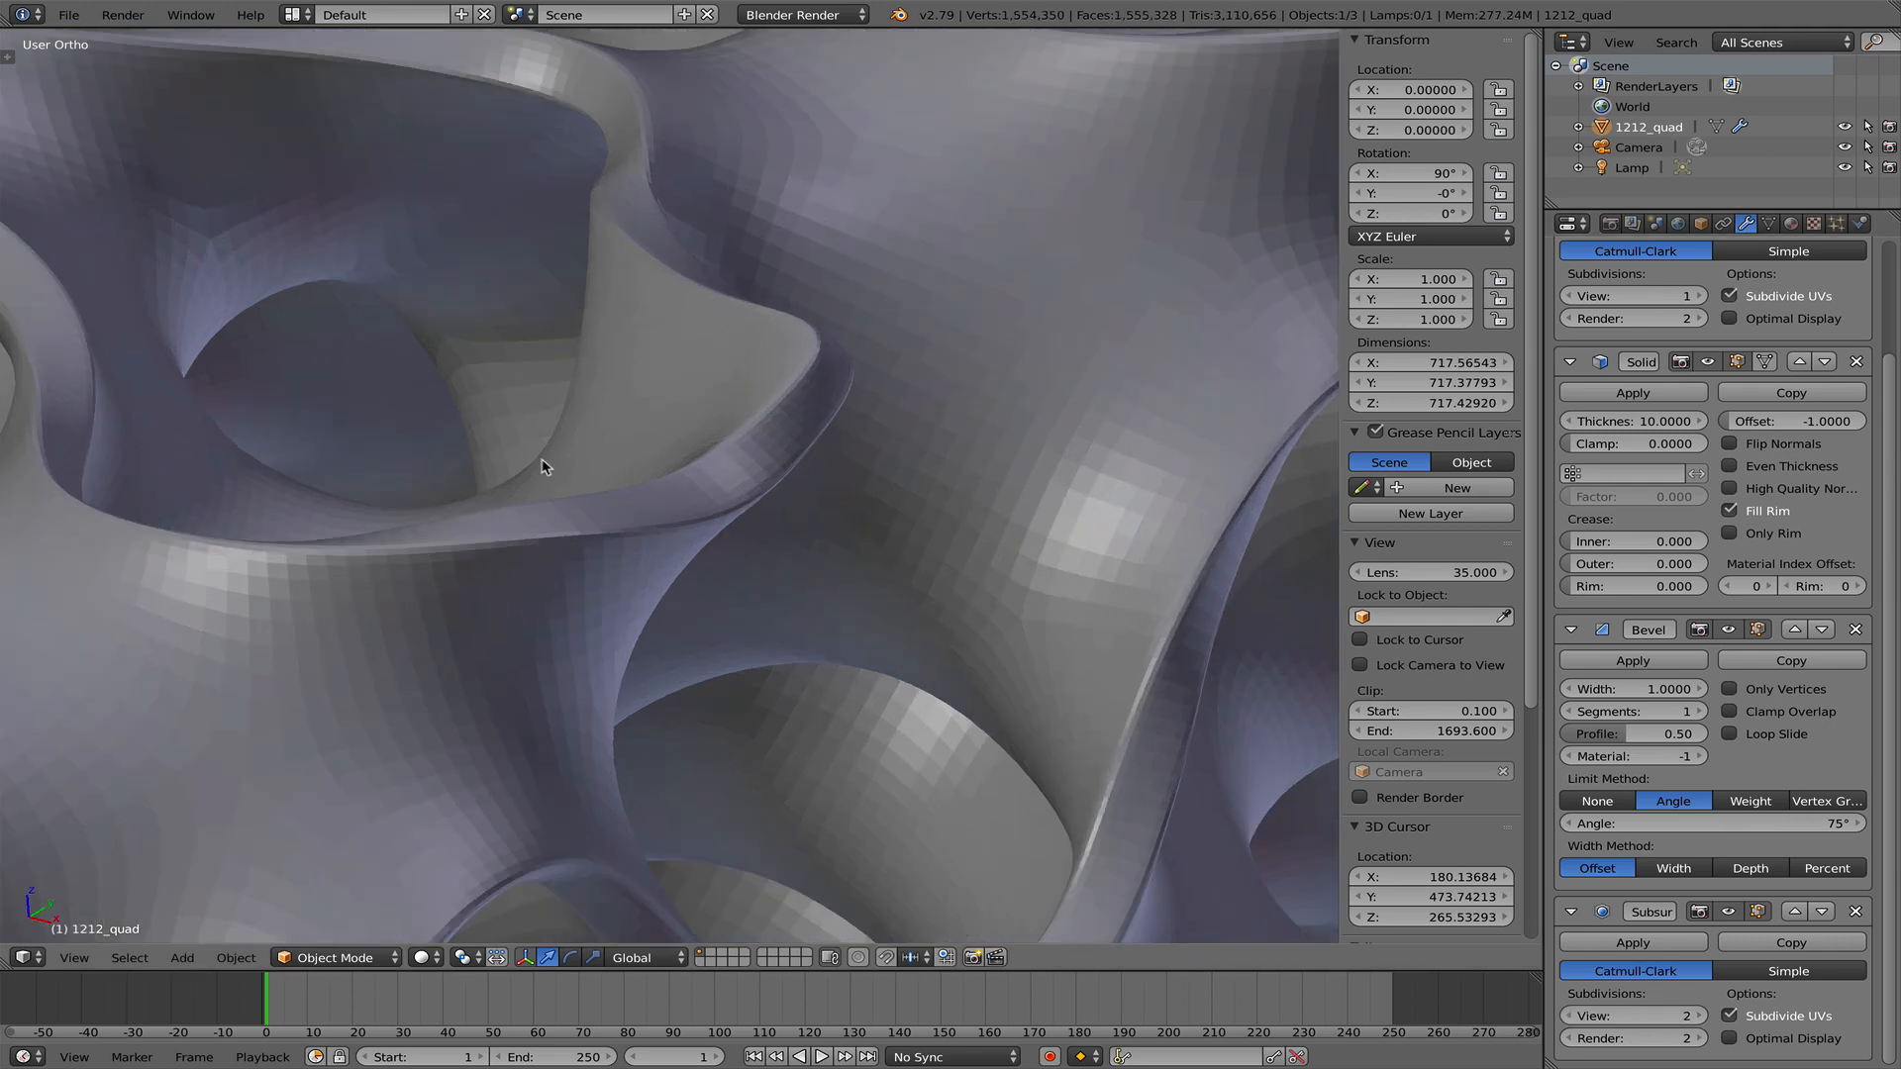
{"action": "key", "text": "z"}
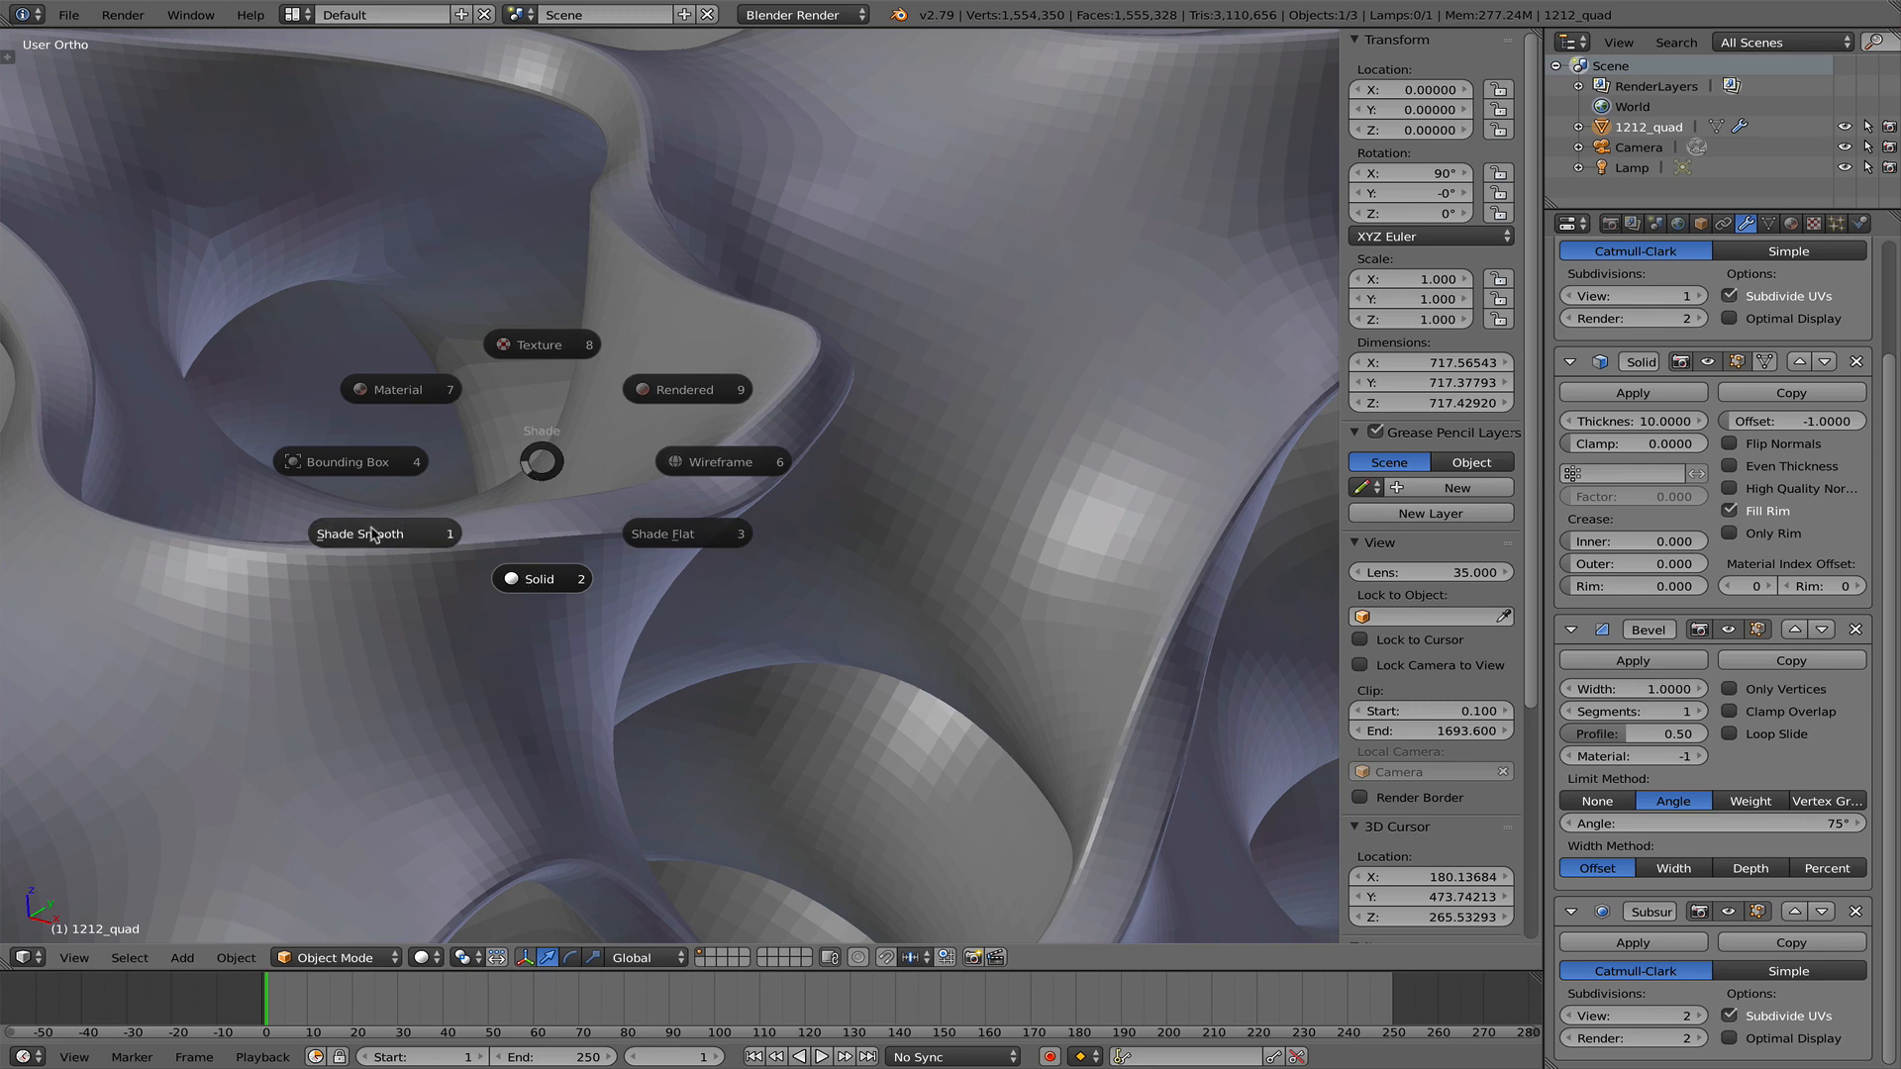
{"action": "left_click", "coordinate": [862, 524]}
- Examine the smooth-shaded gyroid's surfaces and rounded rims from far away and from close up
{"action": "scroll", "coordinate": [908, 539], "scroll_direction": "down", "scroll_amount": 6}
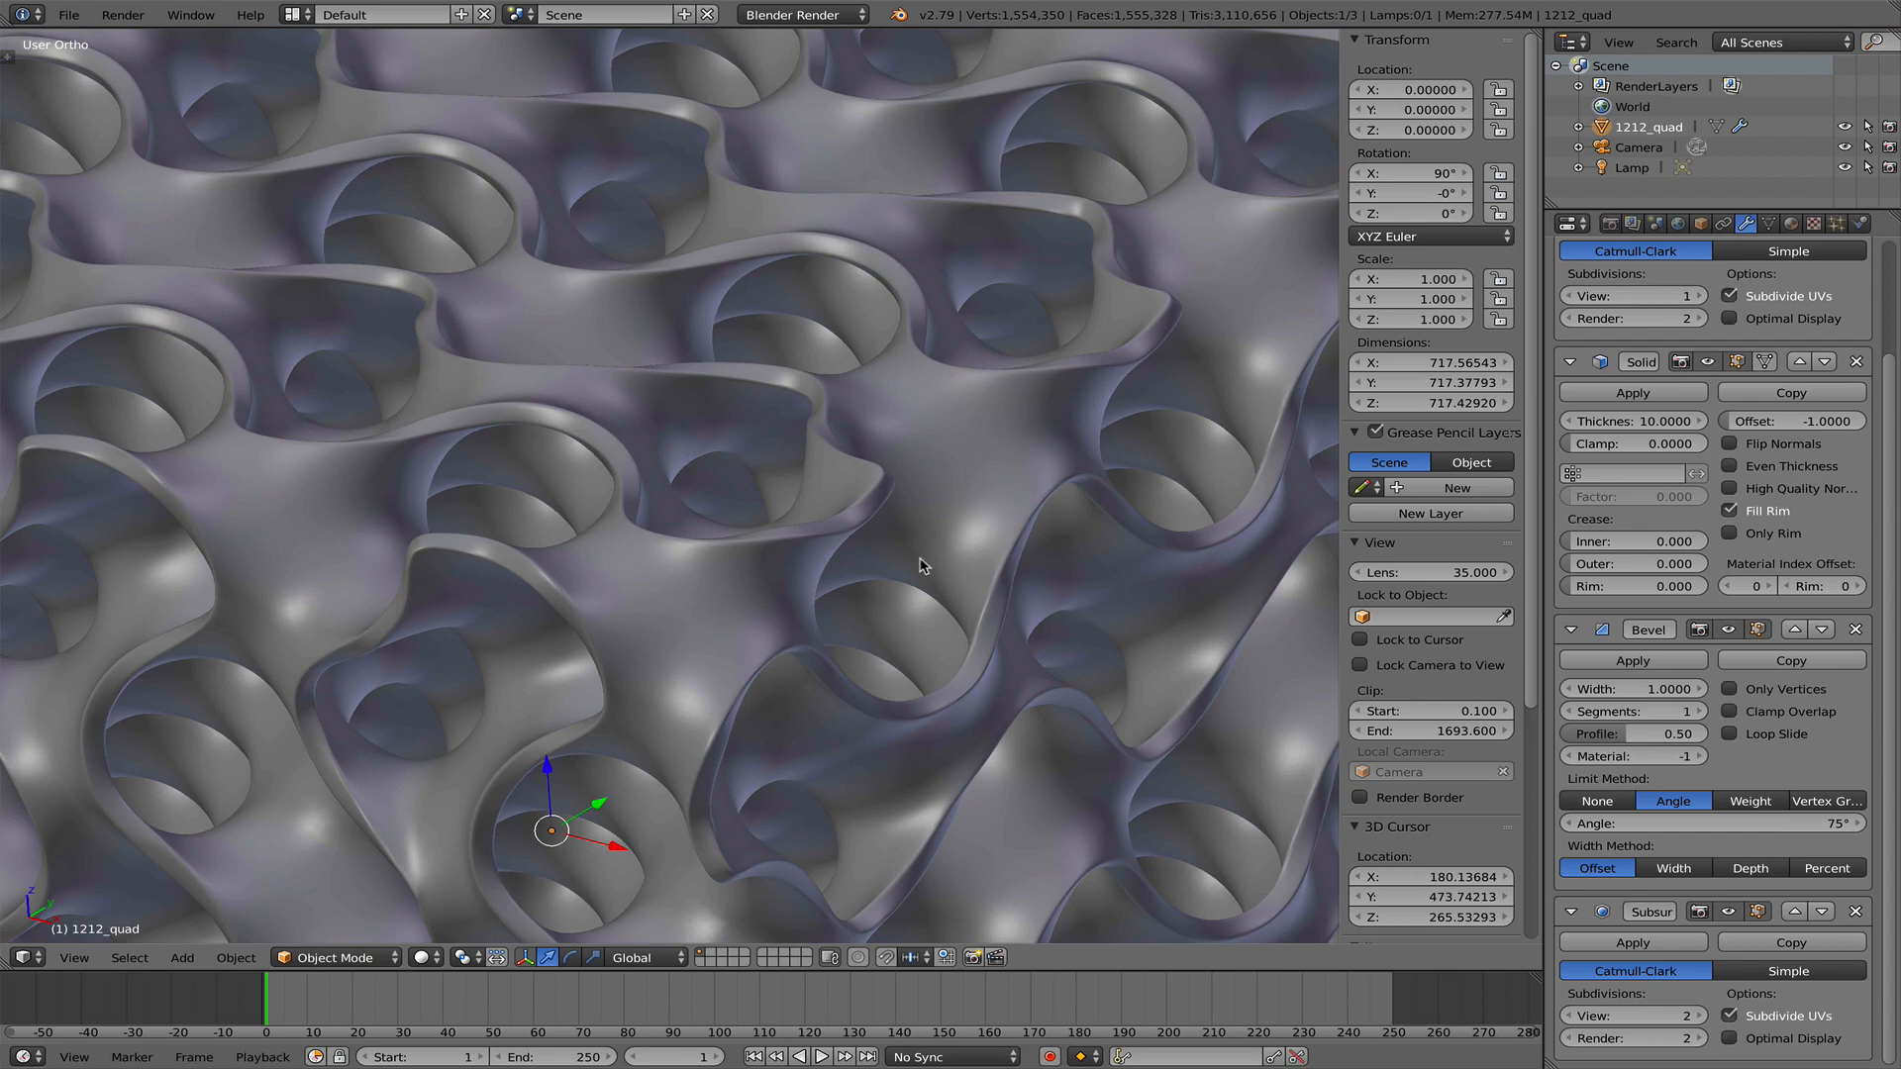
{"action": "scroll", "coordinate": [921, 560], "scroll_direction": "down", "scroll_amount": 3}
{"action": "mouse_move", "coordinate": [890, 572]}
{"action": "middle_mouse_down"}
{"action": "mouse_move", "coordinate": [855, 590]}
{"action": "mouse_move", "coordinate": [903, 589]}
{"action": "mouse_move", "coordinate": [912, 565]}
{"action": "middle_mouse_up"}
{"action": "scroll", "coordinate": [914, 574], "scroll_direction": "down", "scroll_amount": 8}
{"action": "scroll", "coordinate": [939, 574], "scroll_direction": "up", "scroll_amount": 12}
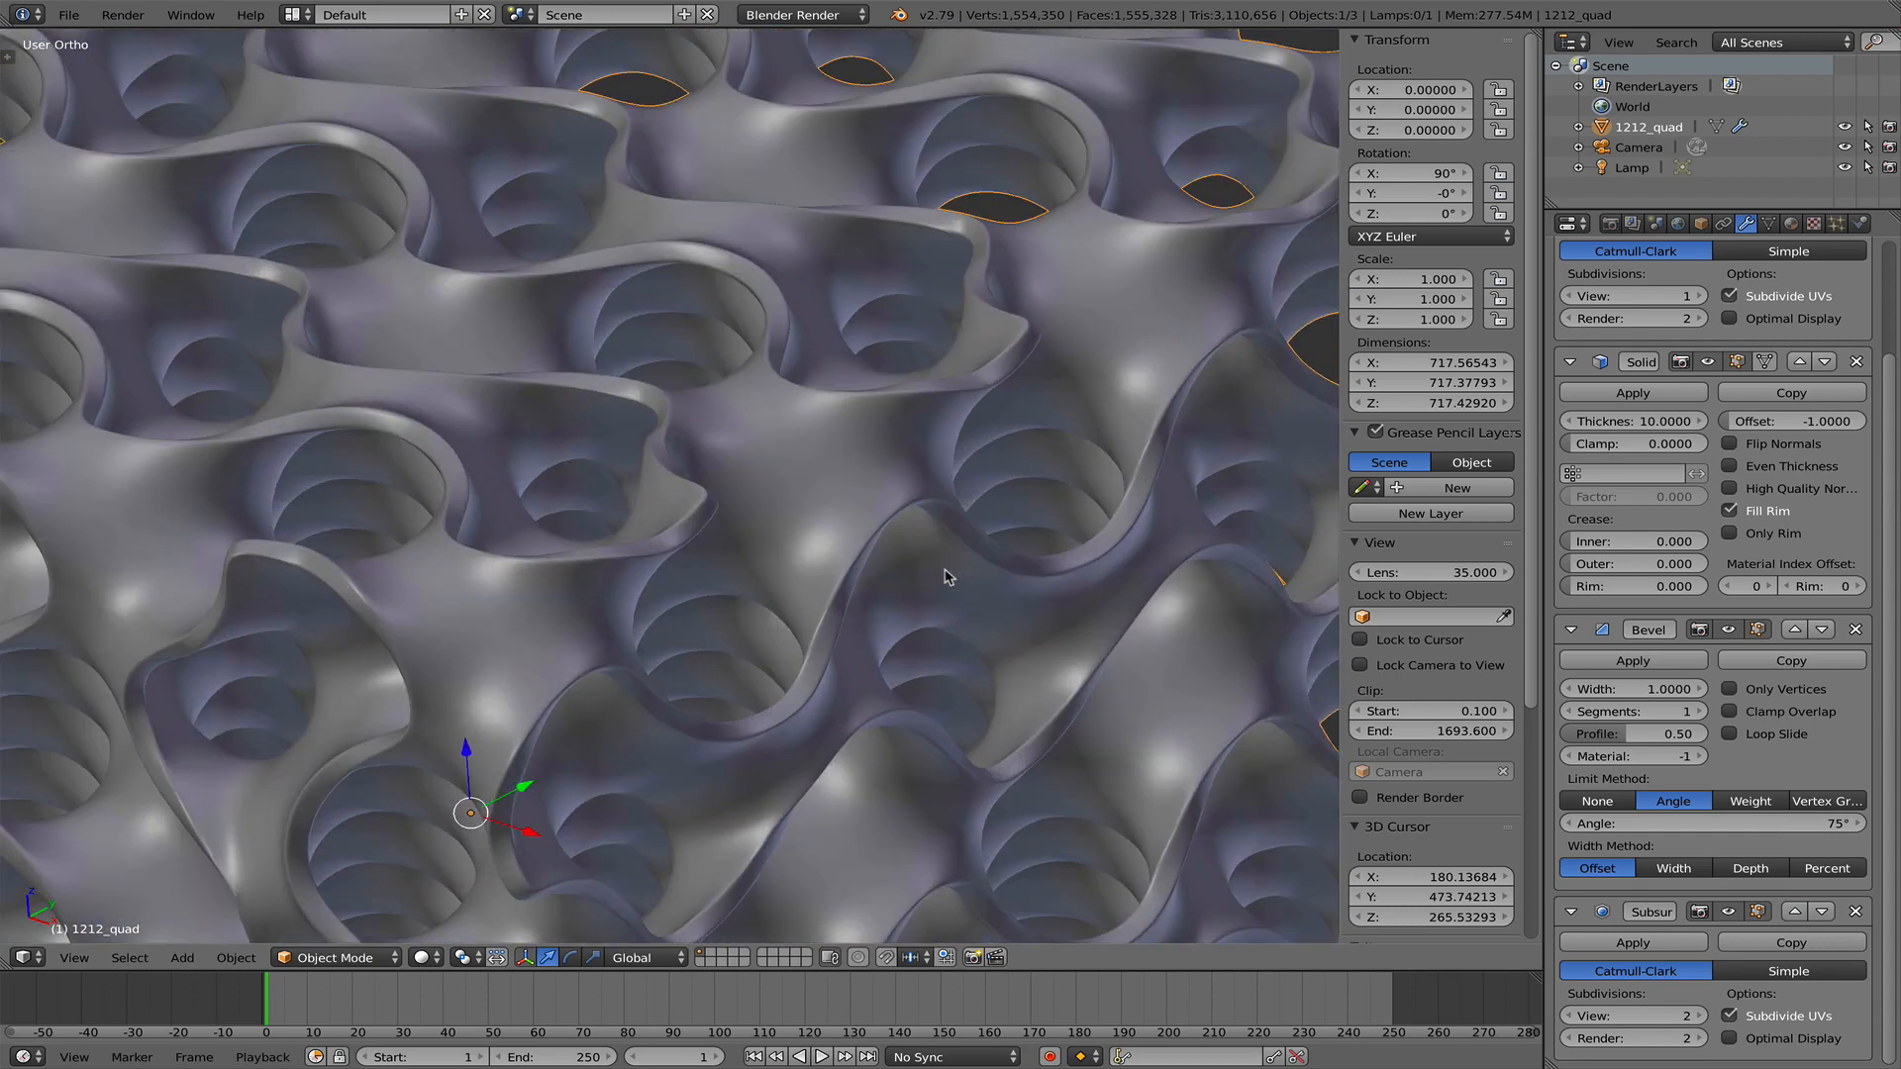
{"action": "middle_click_drag", "start_coordinate": [781, 565], "coordinate": [701, 564], "text": "shift"}
{"action": "scroll", "coordinate": [750, 547], "scroll_direction": "down", "scroll_amount": 1}
{"action": "scroll", "coordinate": [763, 551], "scroll_direction": "up", "scroll_amount": 5}
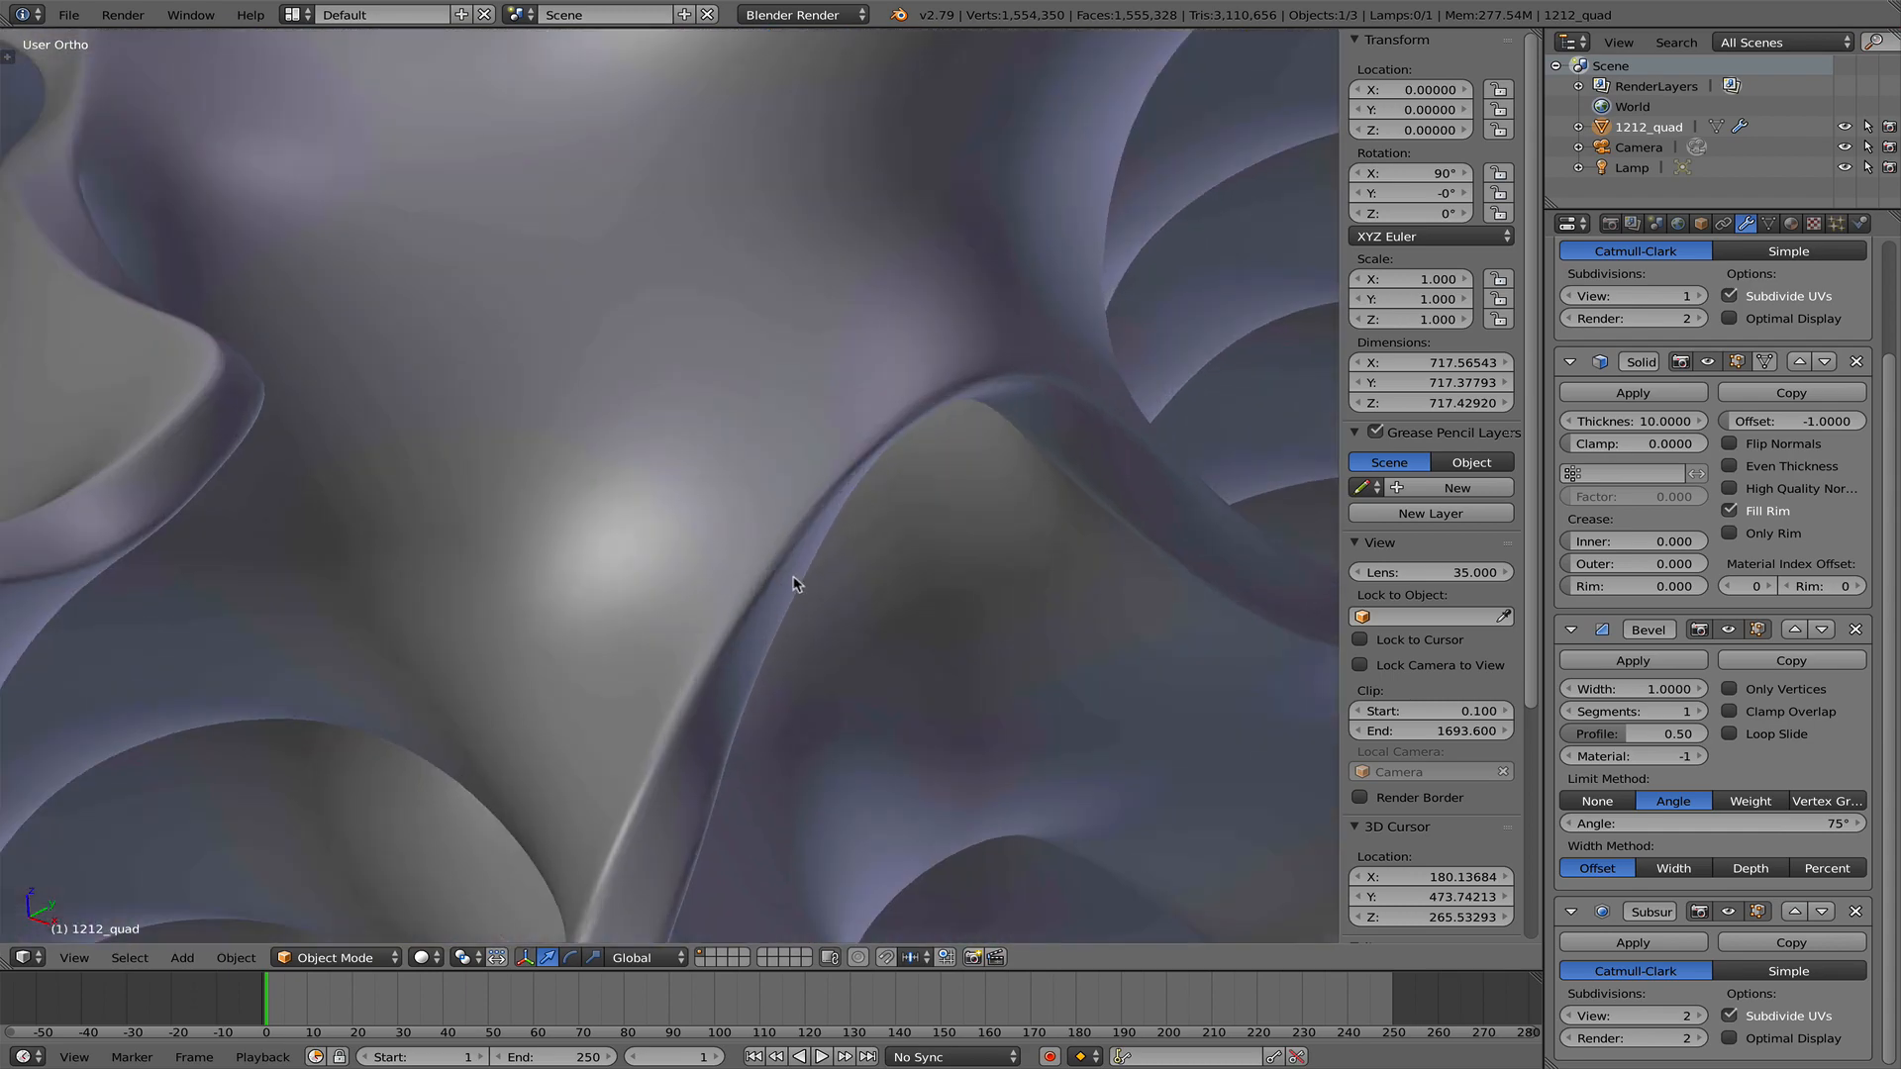
- Turn on Matcap viewport shading and choose the glossy red matcap for the gyroid
{"action": "scroll", "coordinate": [795, 584], "scroll_direction": "down", "scroll_amount": 5}
{"action": "scroll", "coordinate": [1441, 824], "scroll_direction": "down", "scroll_amount": 5}
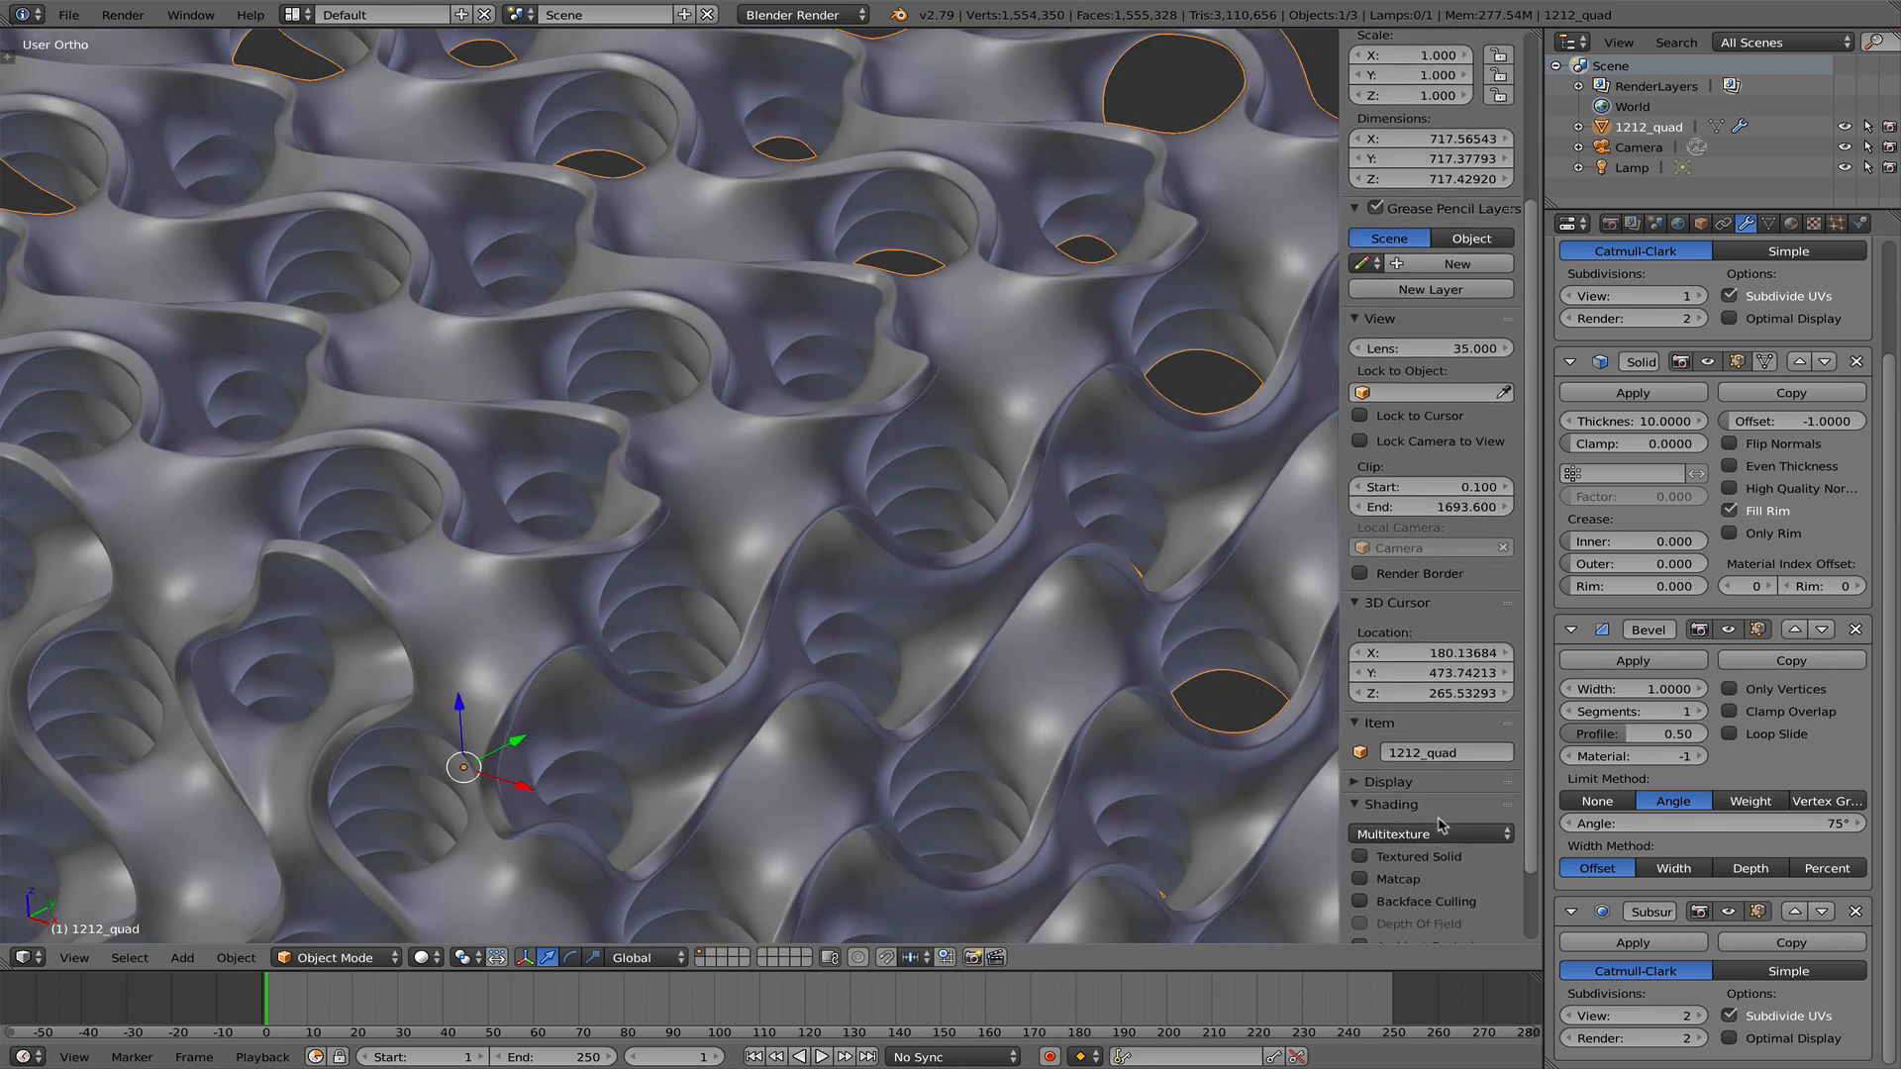
{"action": "scroll", "coordinate": [1440, 825], "scroll_direction": "down", "scroll_amount": 2}
{"action": "left_click", "coordinate": [1404, 822]}
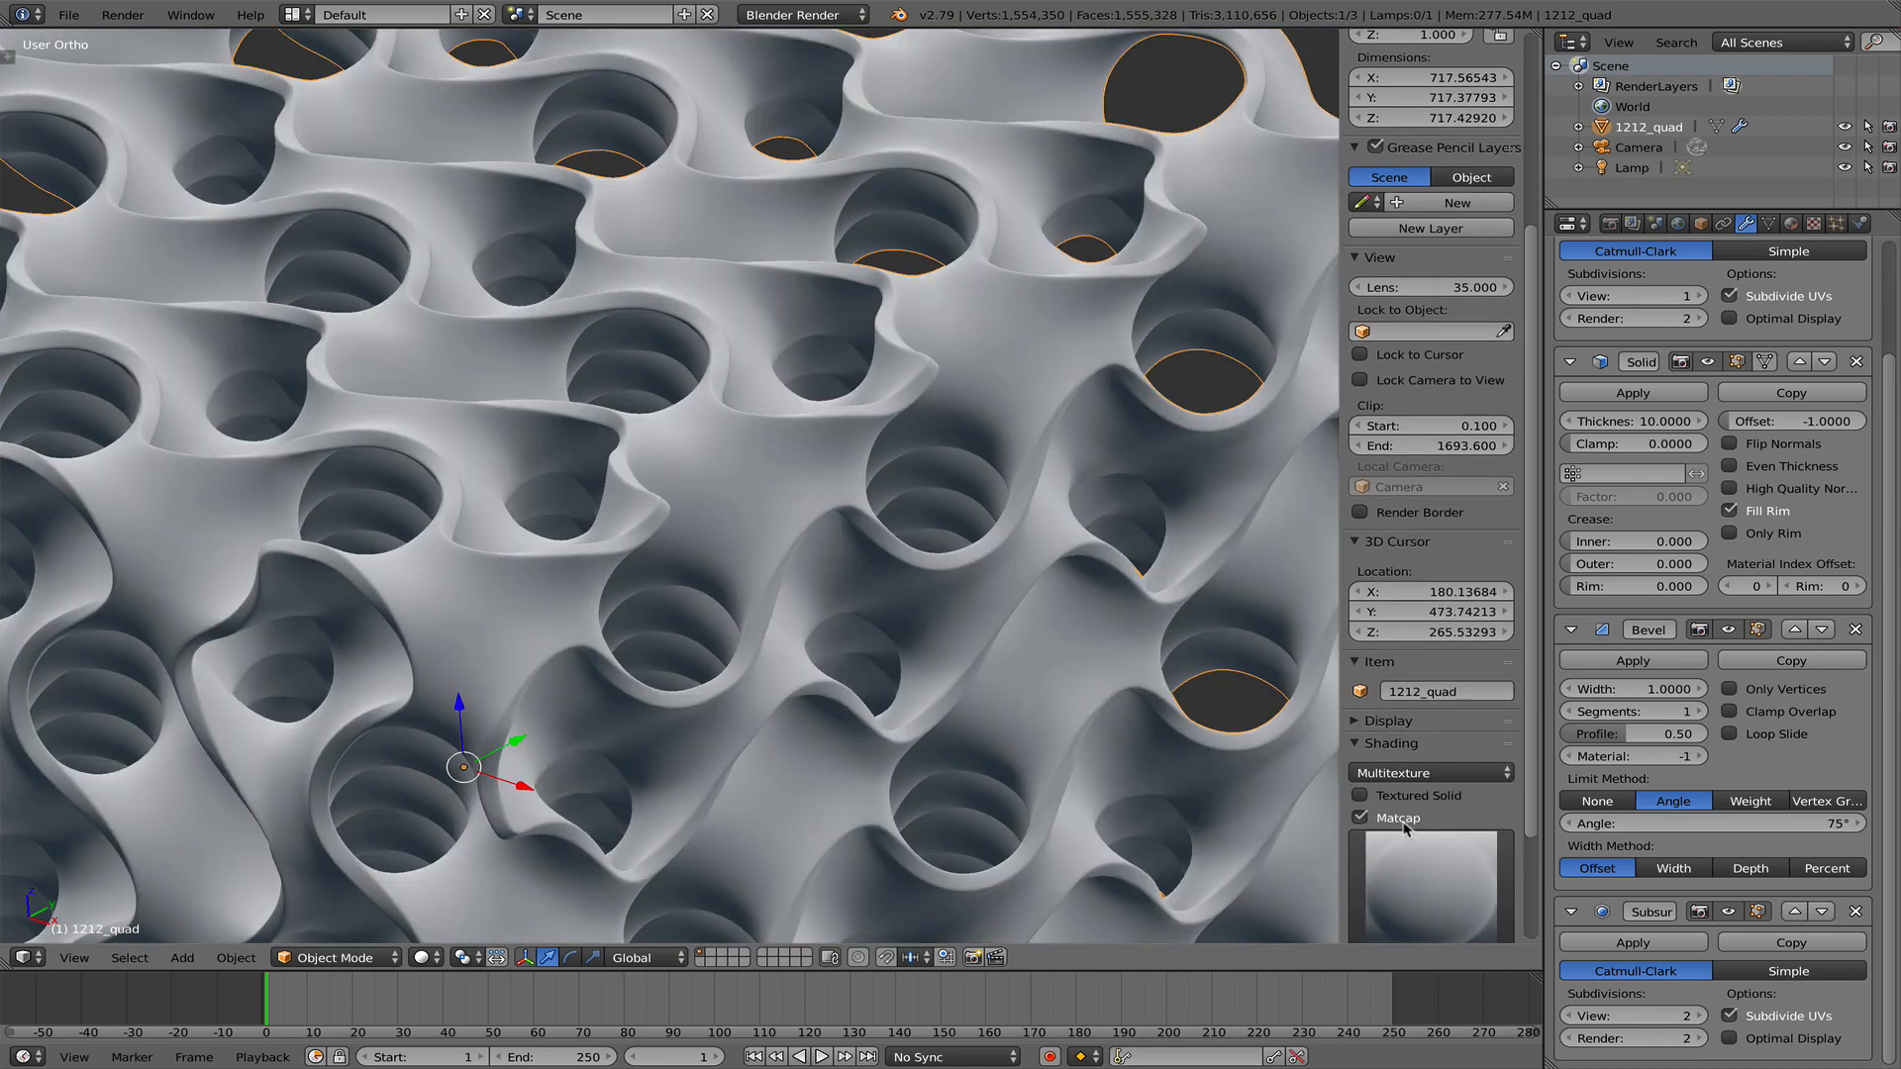
{"action": "left_click", "coordinate": [1426, 871]}
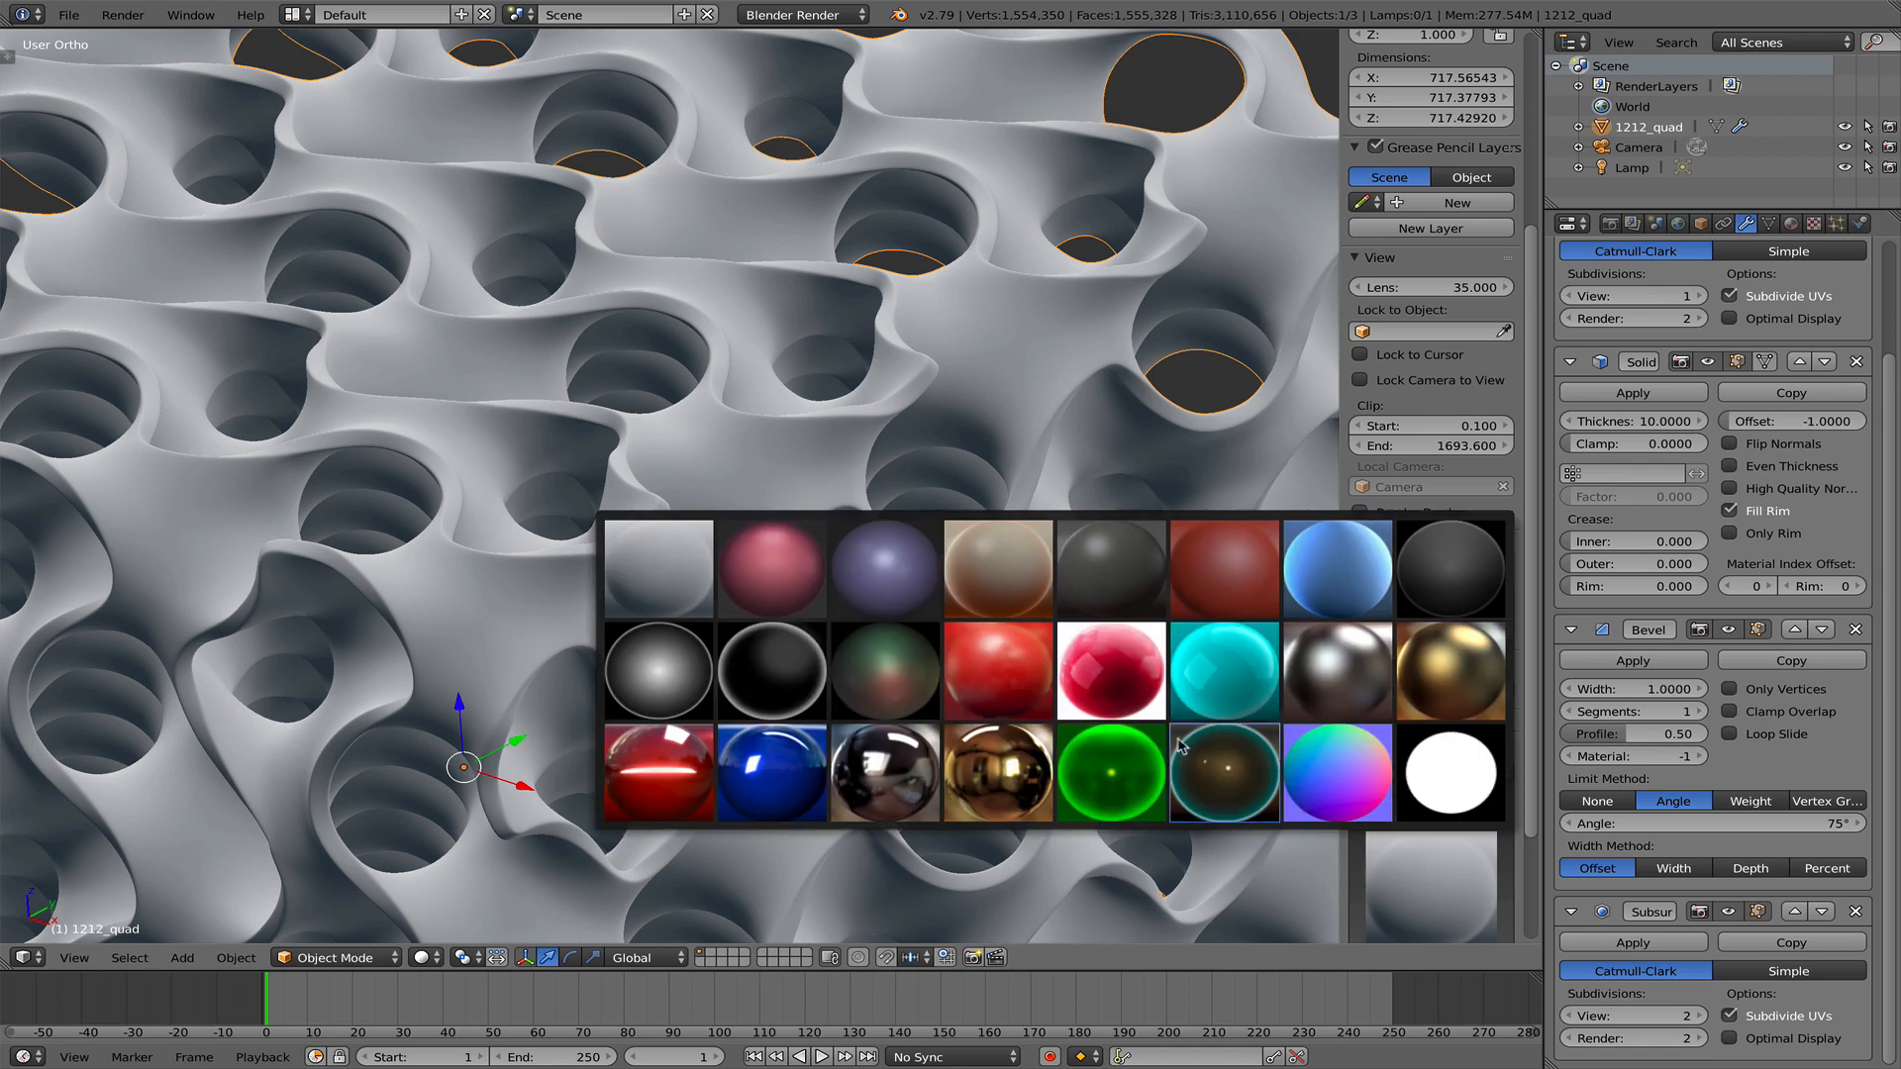
{"action": "left_click", "coordinate": [997, 674]}
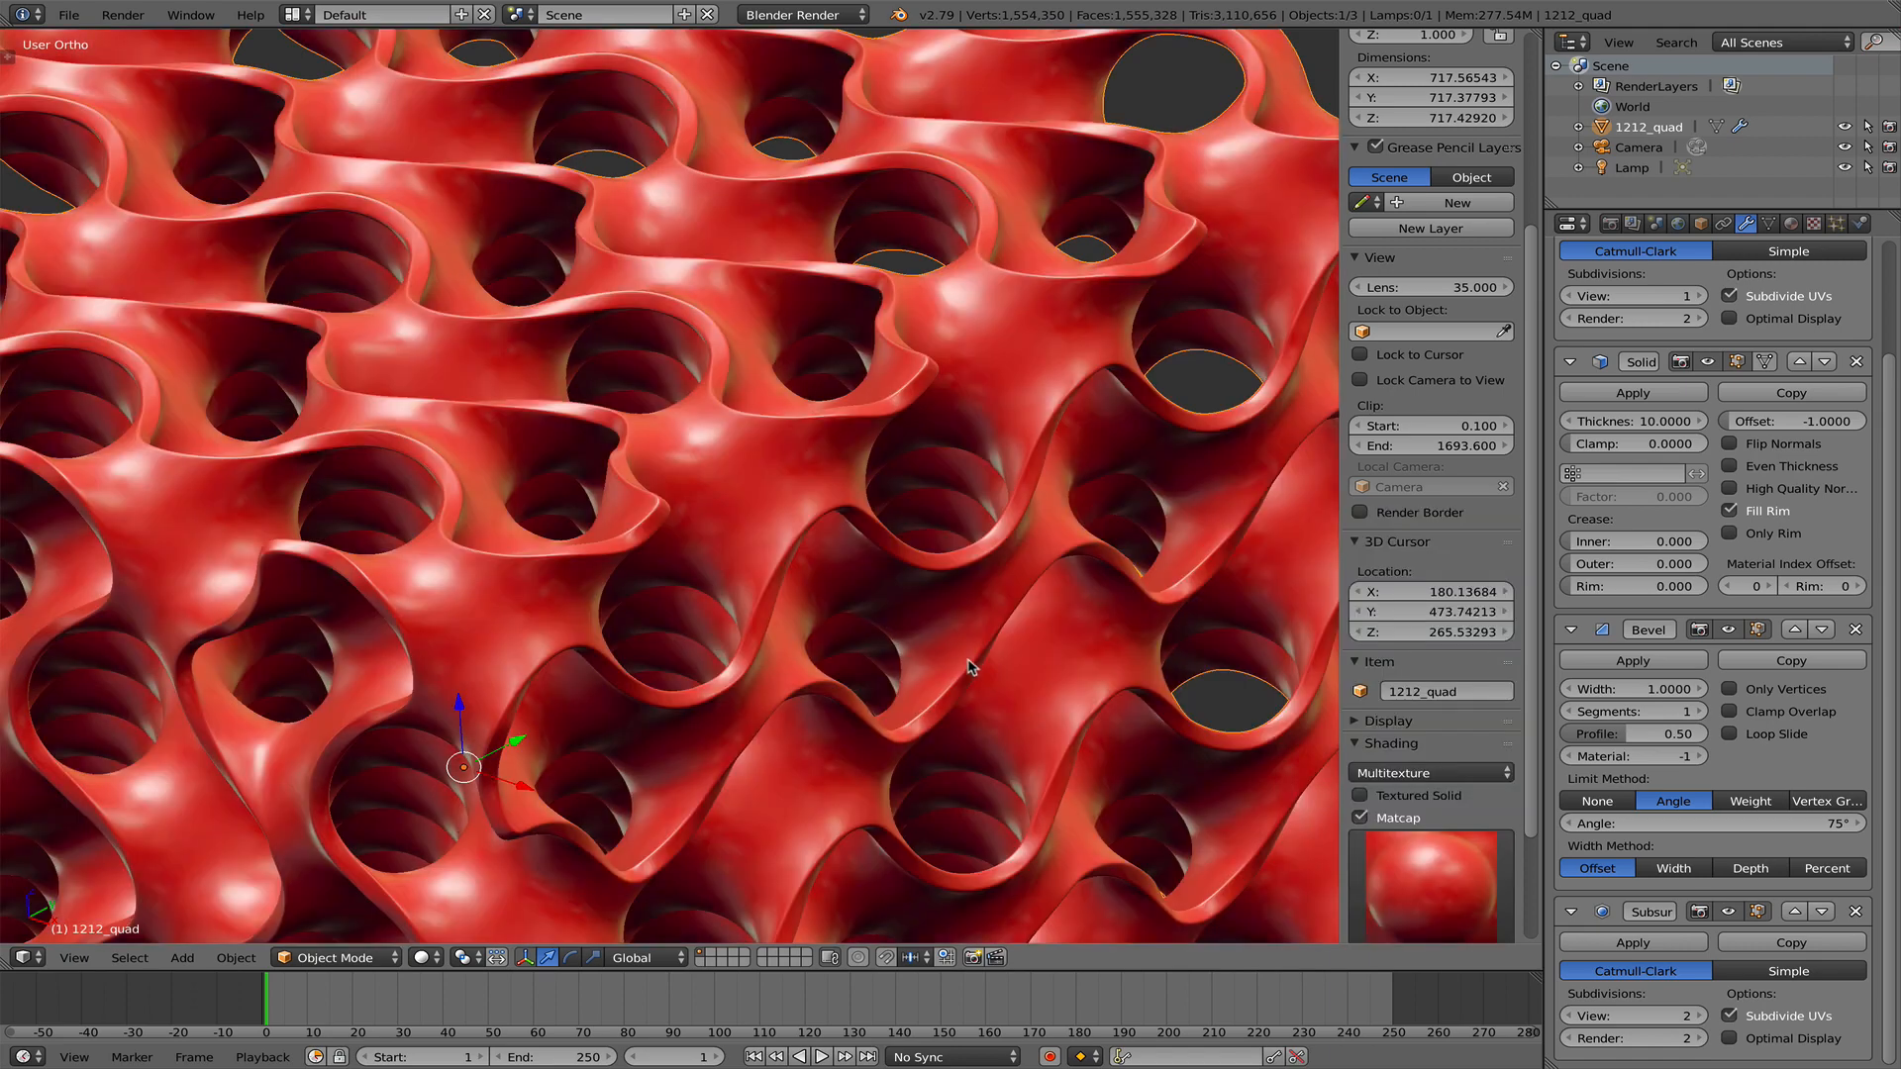
{"action": "scroll", "coordinate": [894, 634], "scroll_direction": "down", "scroll_amount": 6}
{"action": "middle_click_drag", "start_coordinate": [888, 644], "coordinate": [715, 406]}
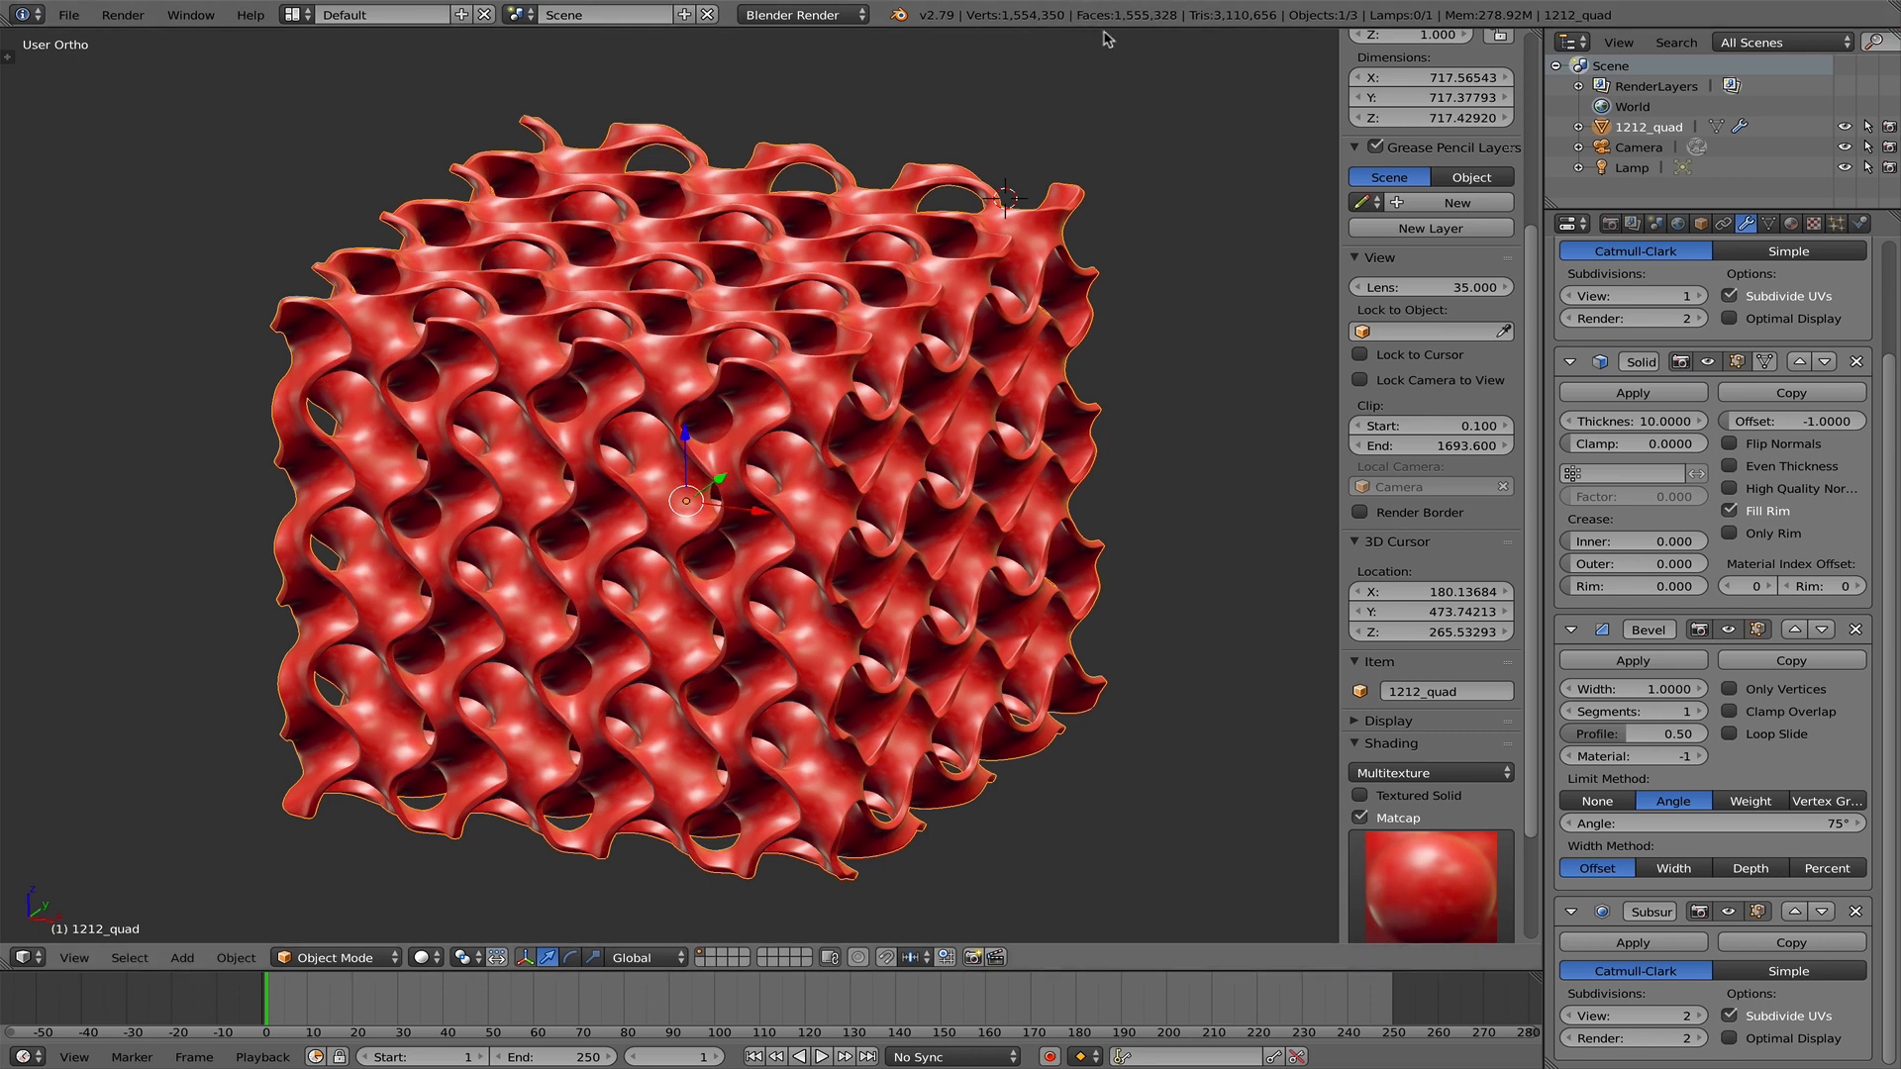
- Remove the last Subdivision Surface modifier, the one after the Bevel, and shade the gyroid flat
{"action": "left_click", "coordinate": [1855, 911]}
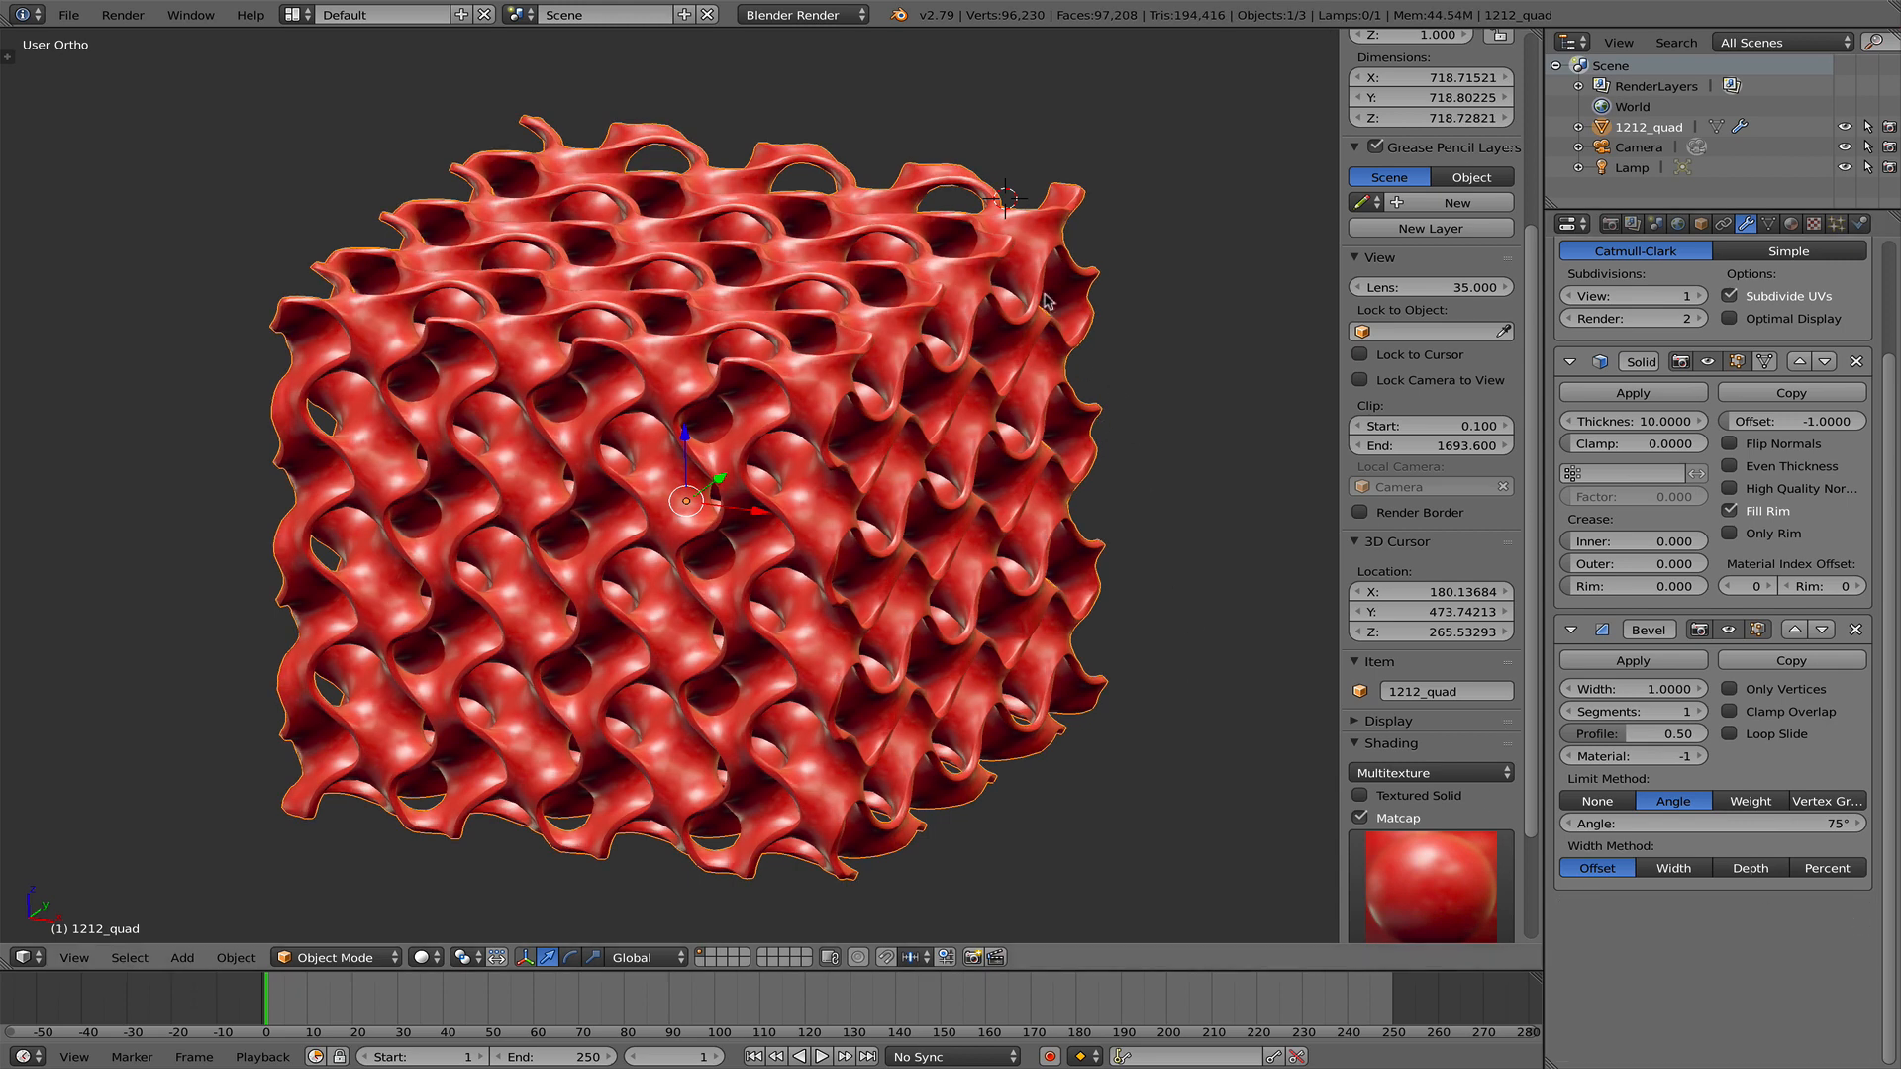
{"action": "key", "text": "q"}
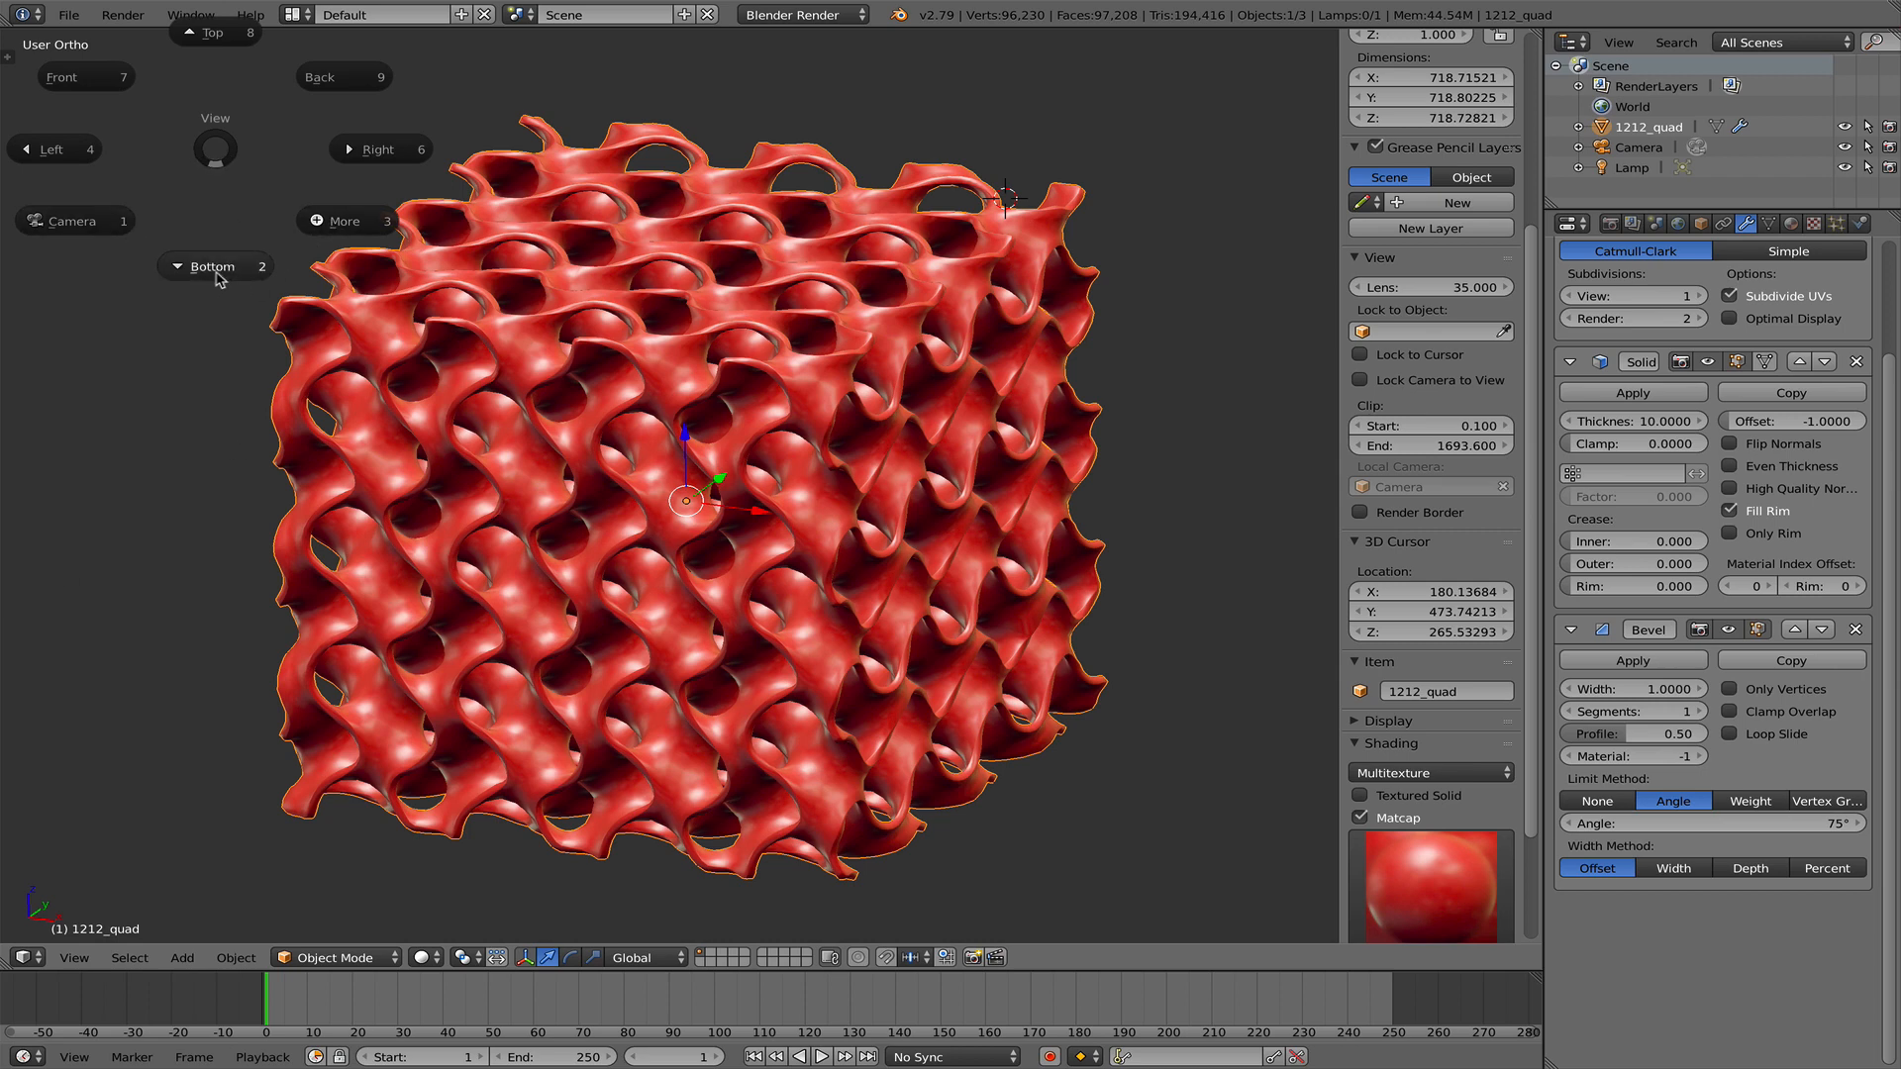
{"action": "key", "text": "Escape"}
{"action": "key", "text": "z"}
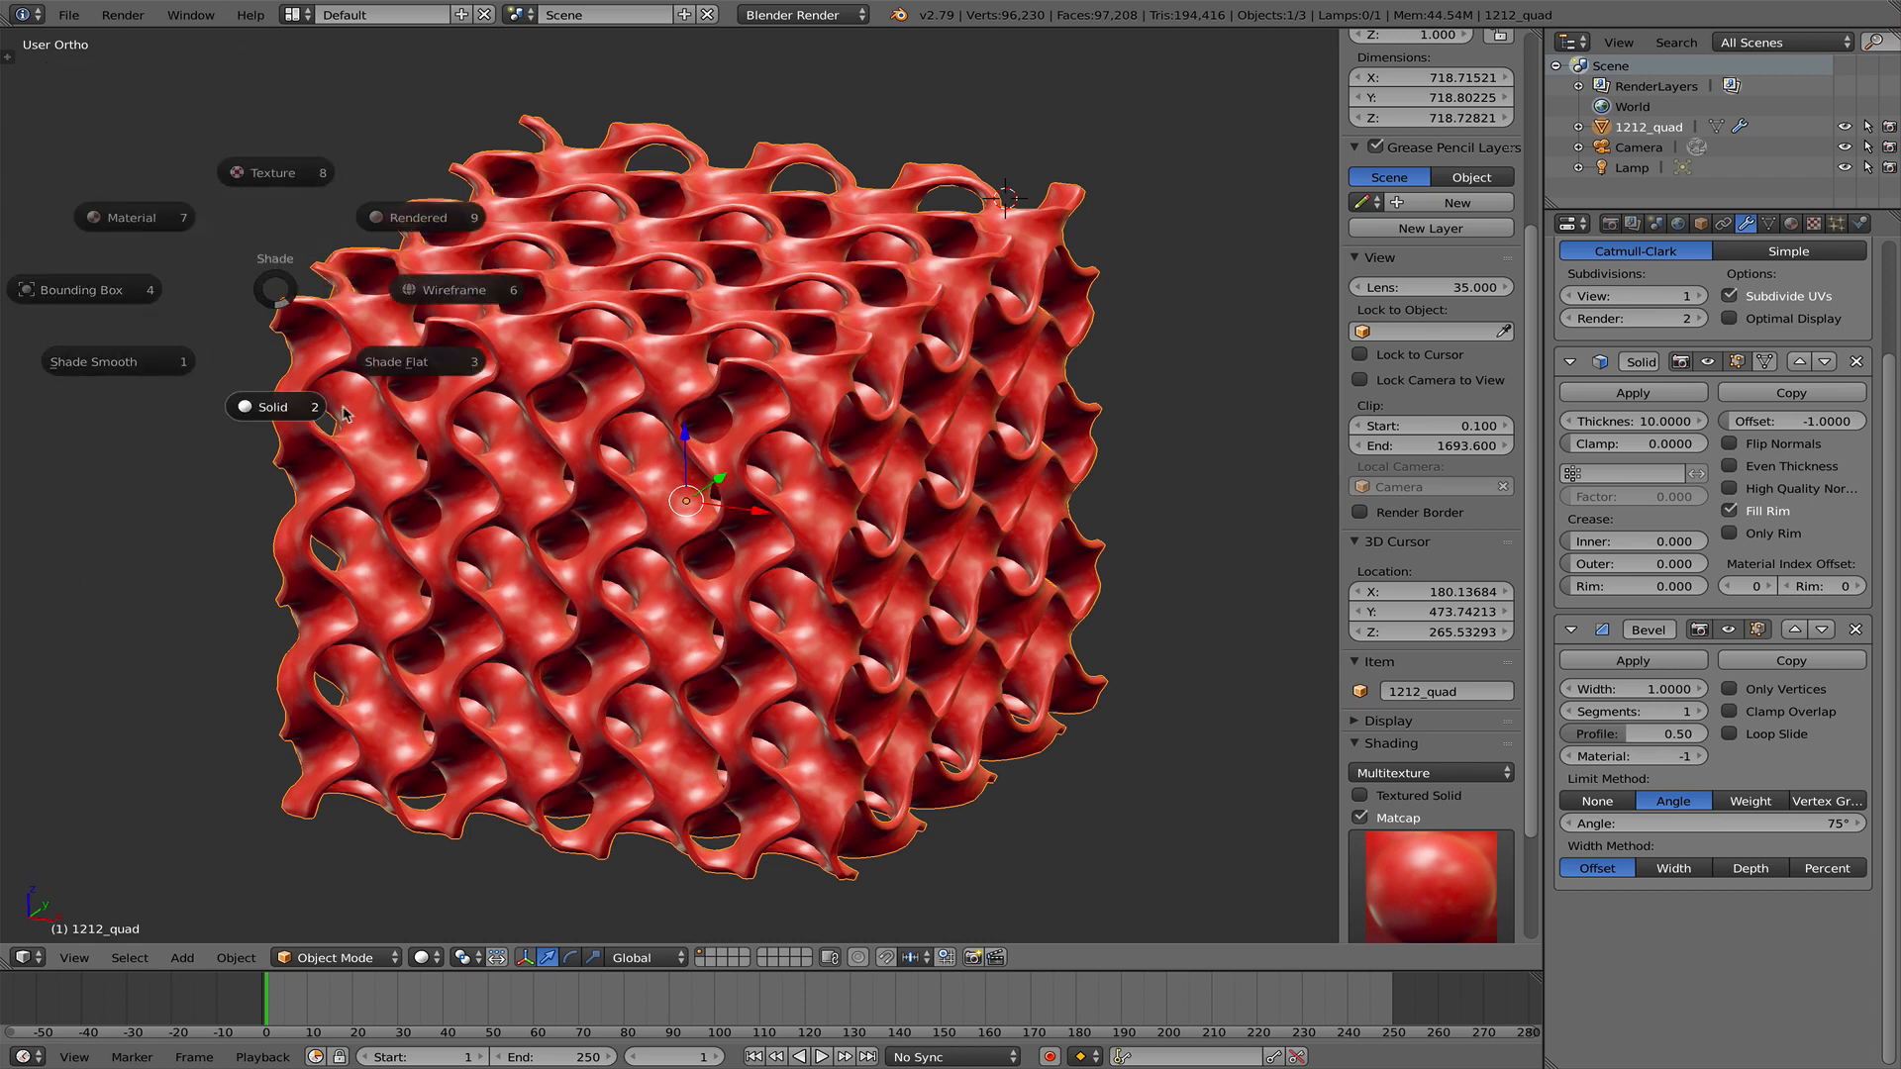
{"action": "left_click", "coordinate": [406, 371]}
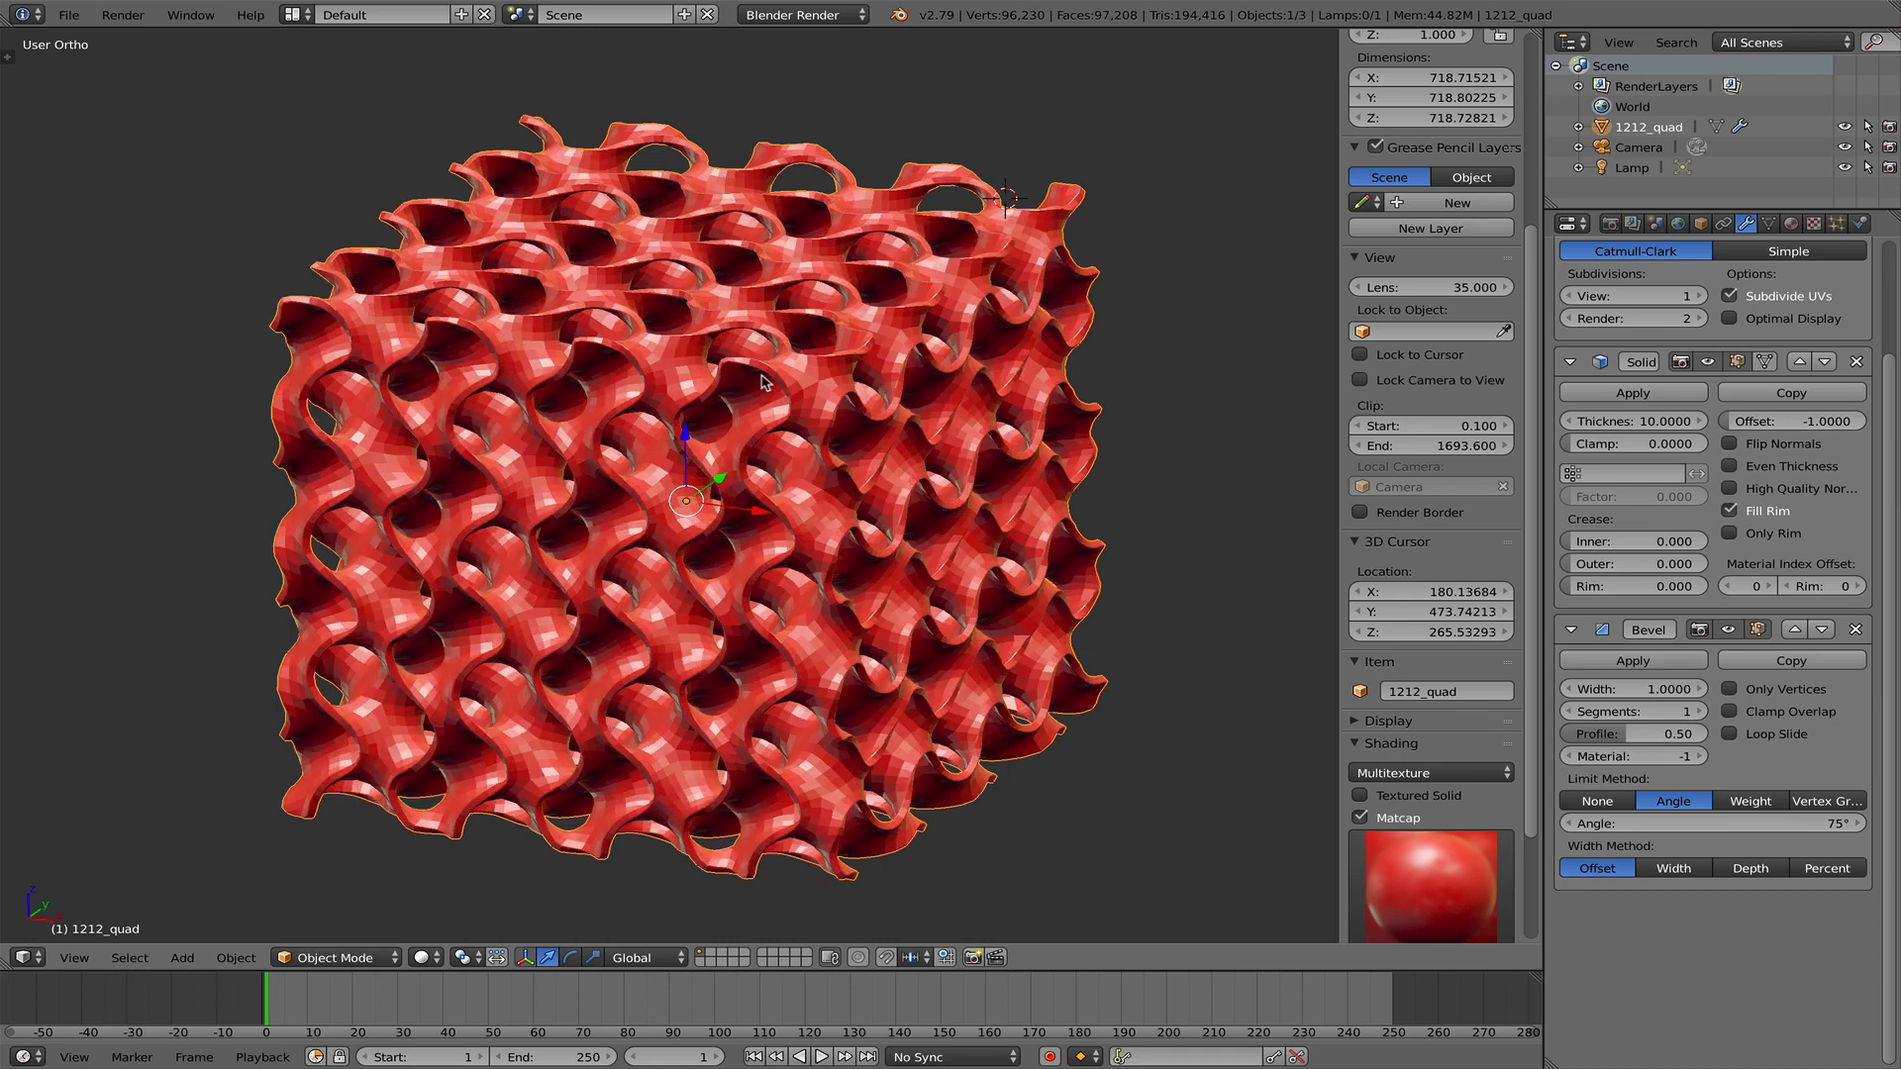
- Examine the flat-shaded gyroid up close and its base mesh in Edit Mode, ending in Object Mode
{"action": "scroll", "coordinate": [753, 384], "scroll_direction": "down", "scroll_amount": 2}
{"action": "scroll", "coordinate": [779, 383], "scroll_direction": "up", "scroll_amount": 10}
{"action": "scroll", "coordinate": [708, 389], "scroll_direction": "down", "scroll_amount": 10}
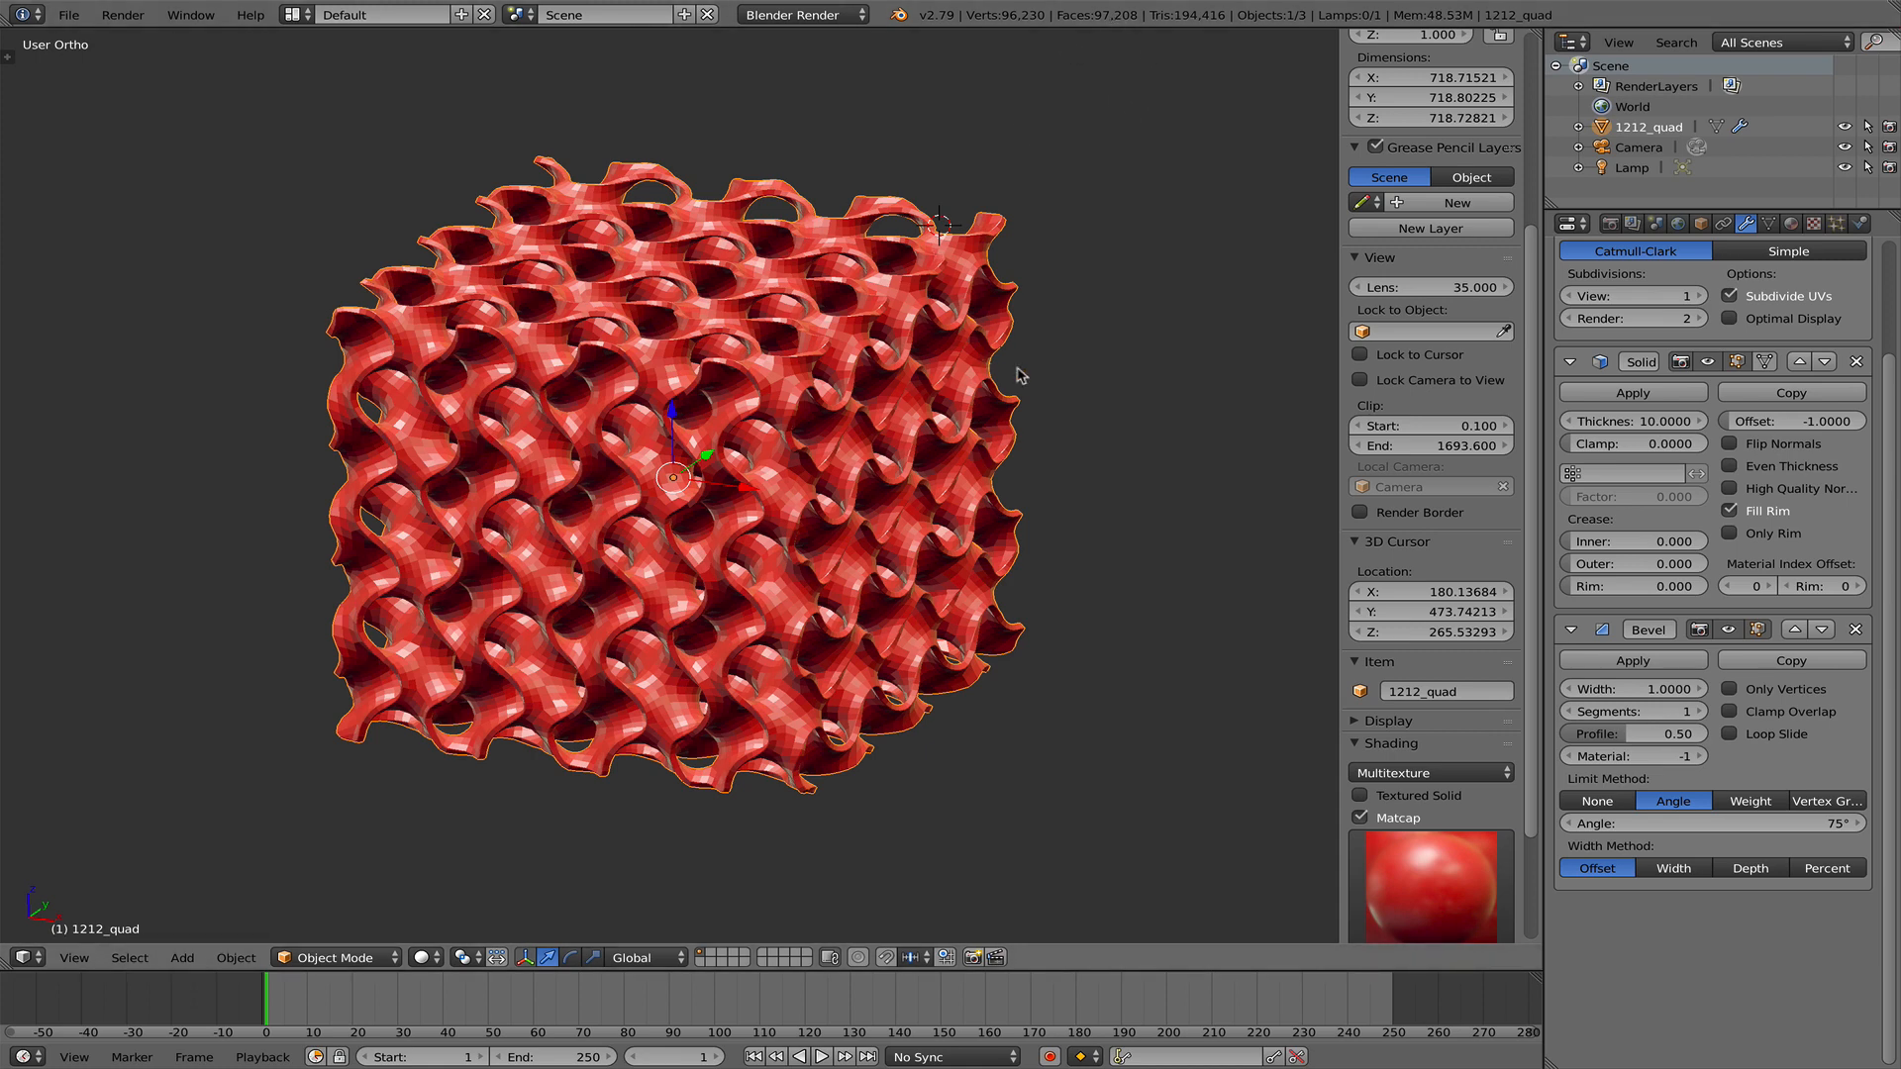
{"action": "middle_click_drag", "start_coordinate": [1019, 373], "coordinate": [1035, 398], "text": "shift"}
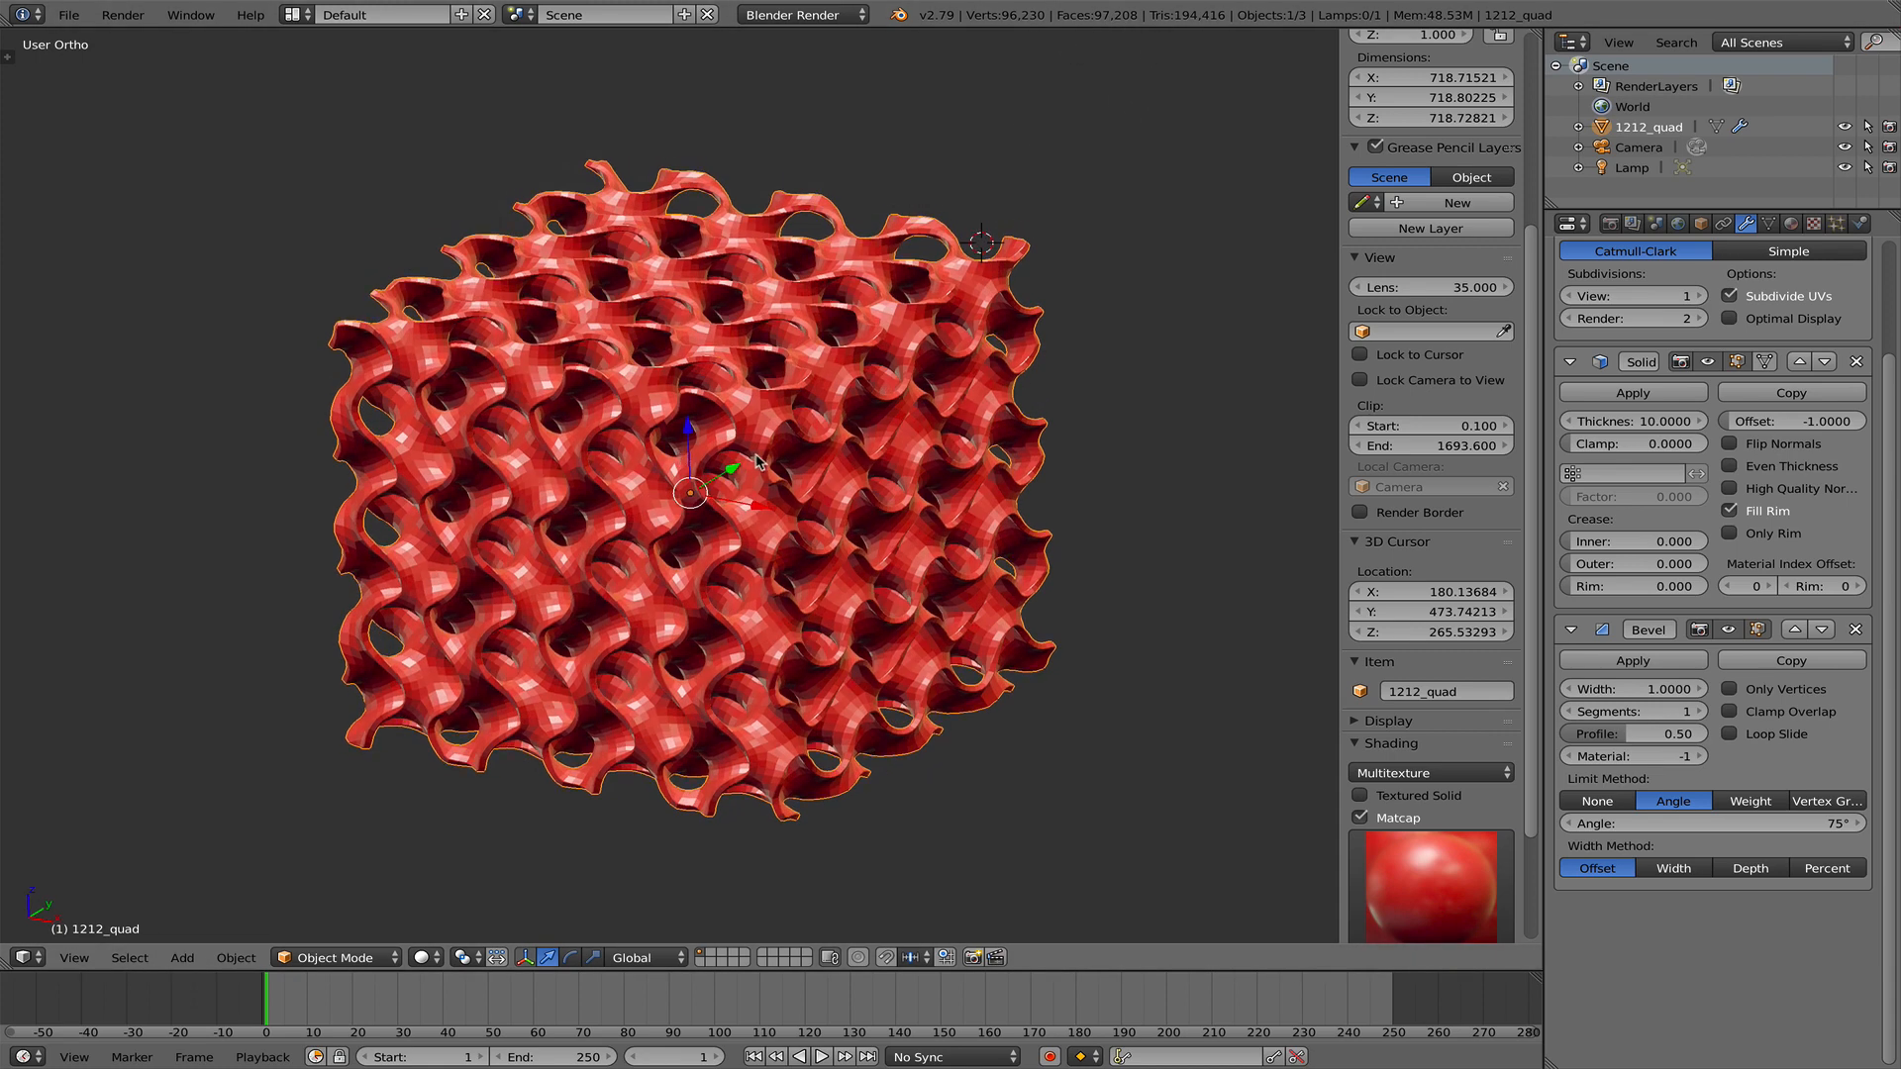
{"action": "scroll", "coordinate": [759, 442], "scroll_direction": "up", "scroll_amount": 3}
{"action": "key", "text": "Tab"}
{"action": "left_click", "coordinate": [983, 446]}
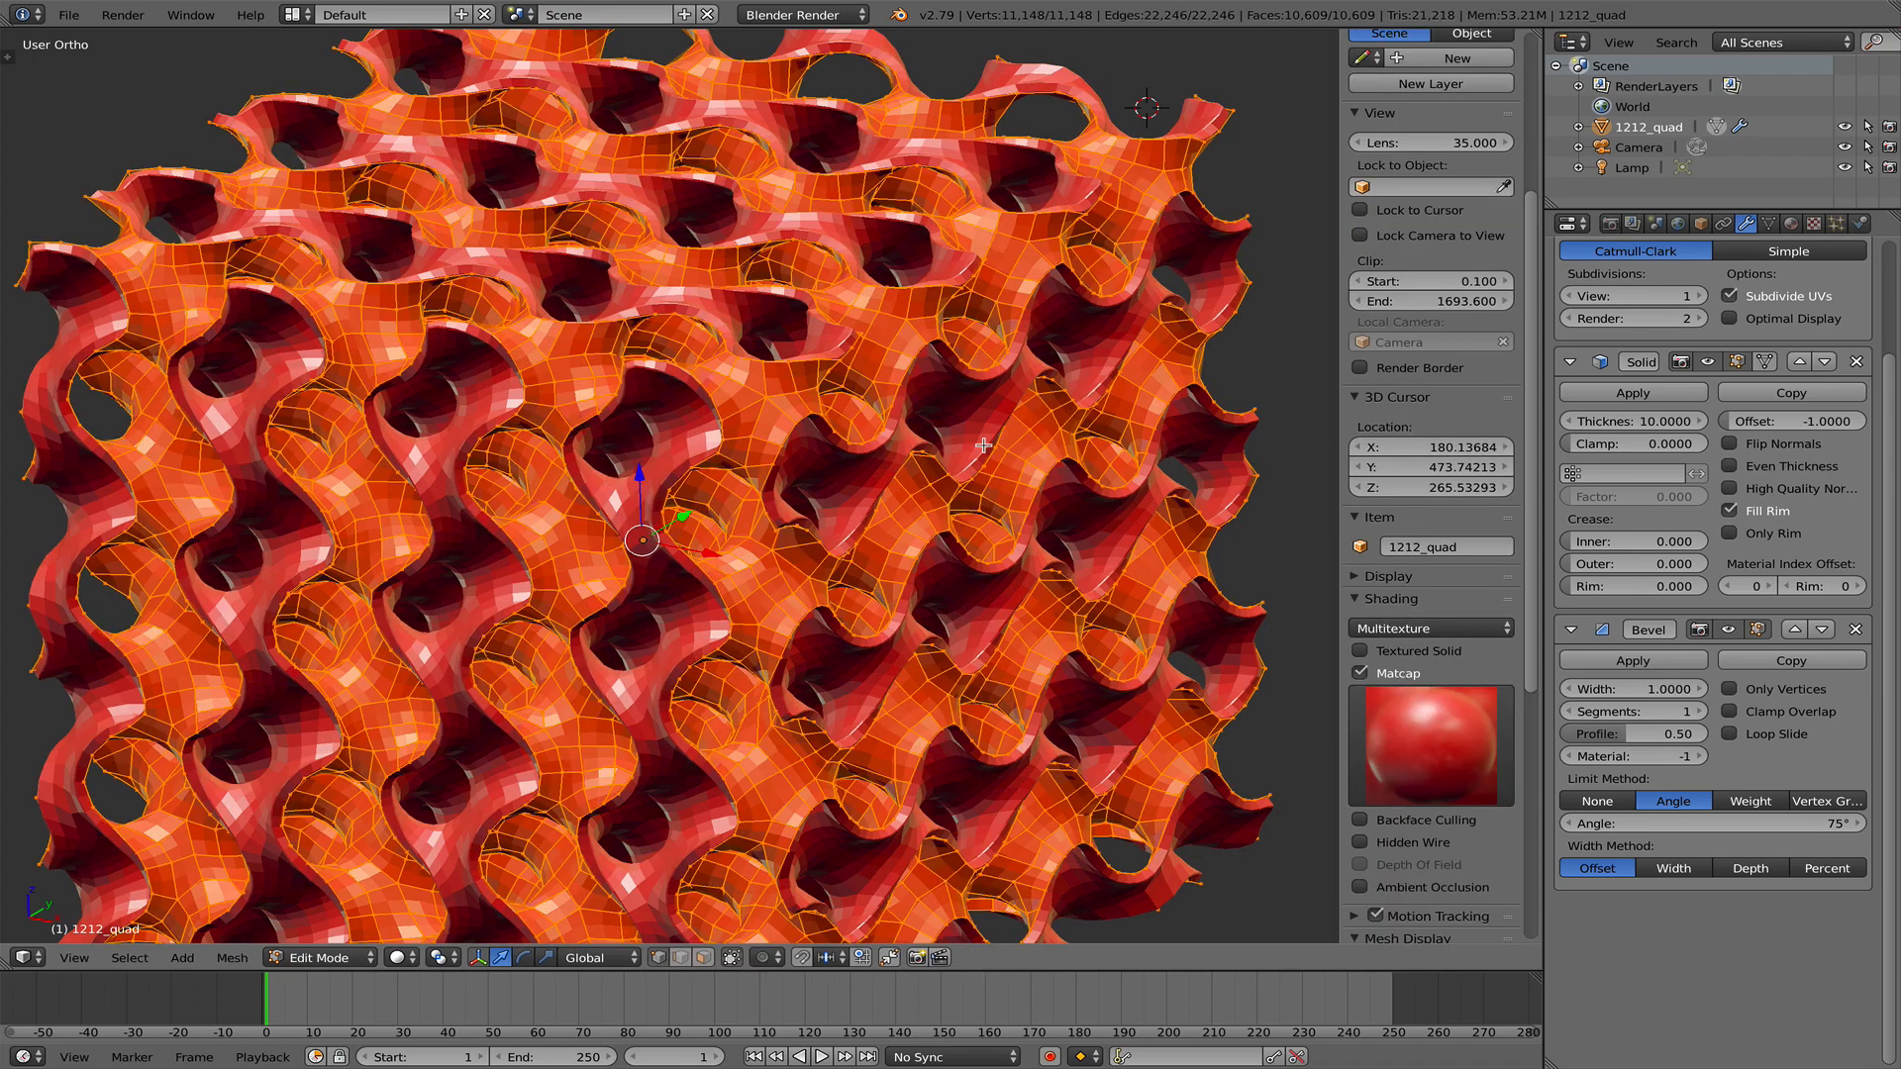
{"action": "scroll", "coordinate": [804, 406], "scroll_direction": "down", "scroll_amount": 1}
{"action": "key", "text": "Tab"}
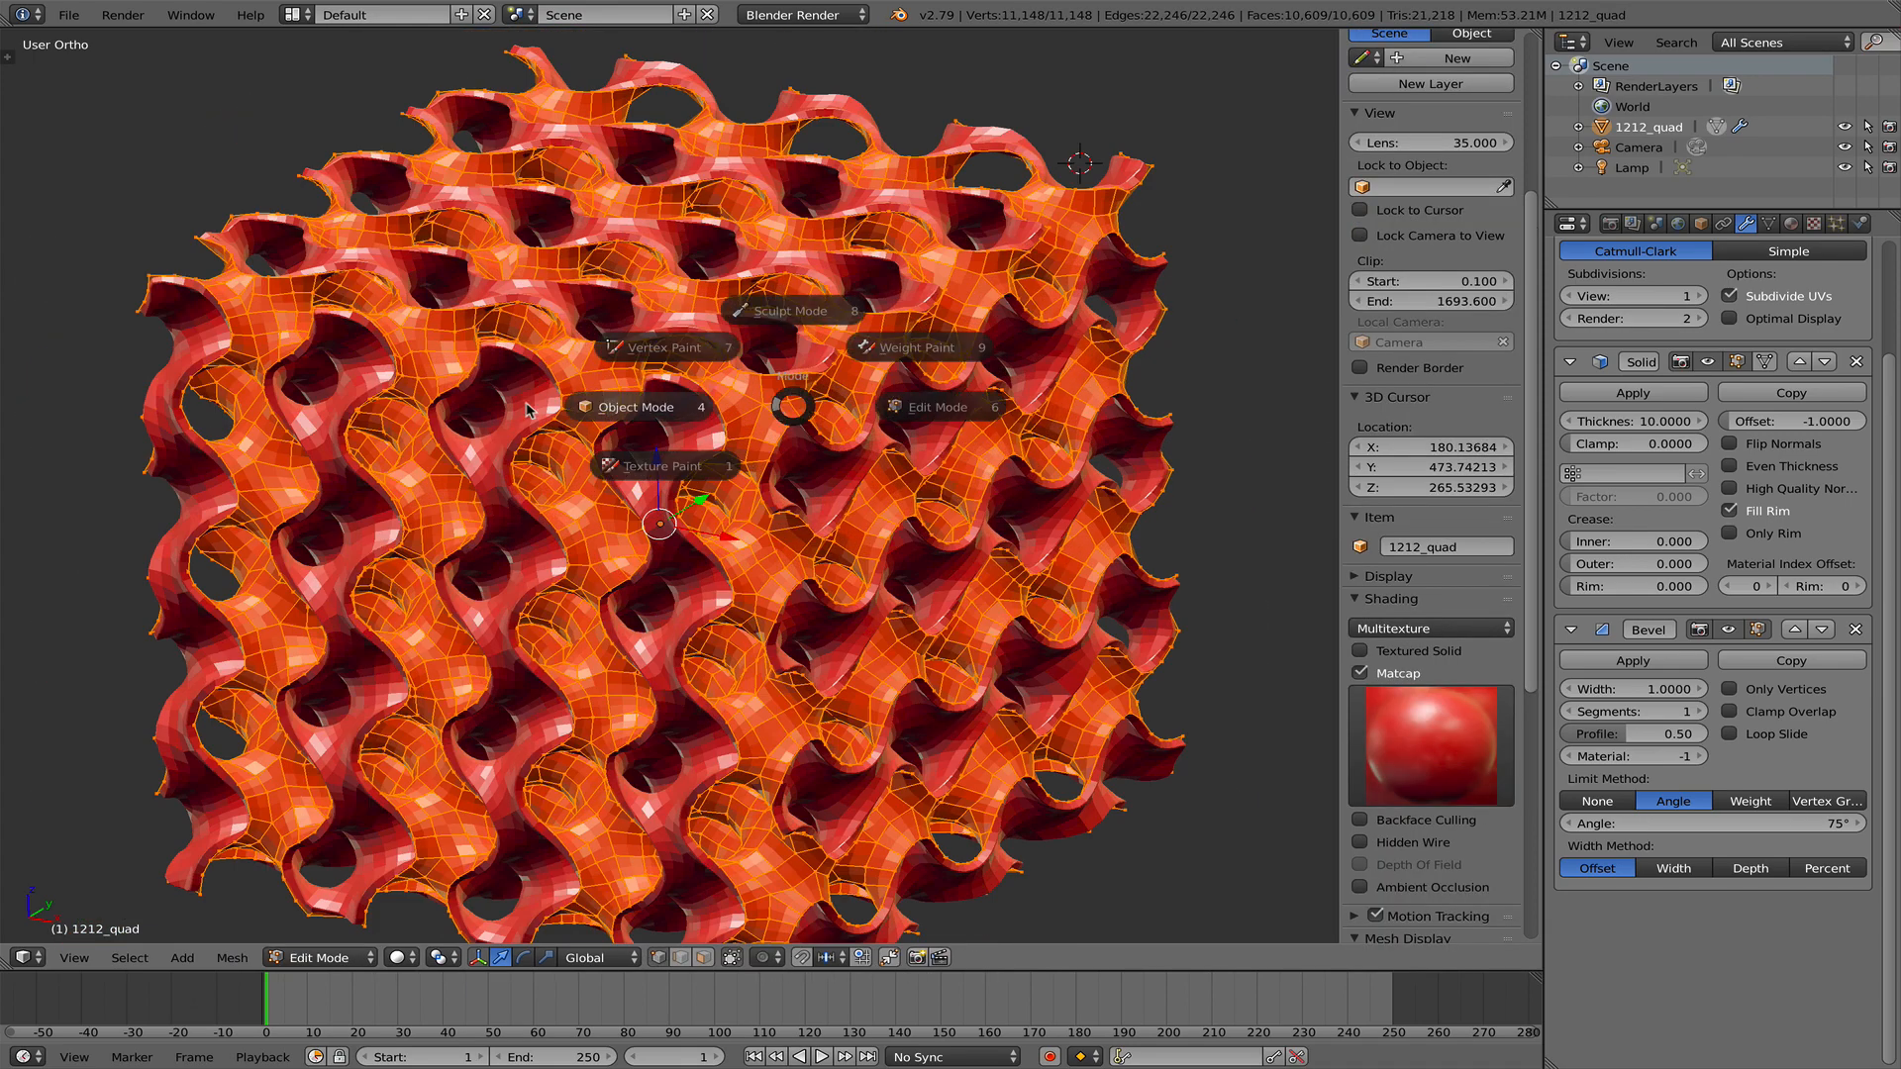
{"action": "left_click", "coordinate": [544, 412]}
{"action": "scroll", "coordinate": [581, 441], "scroll_direction": "down", "scroll_amount": 3}
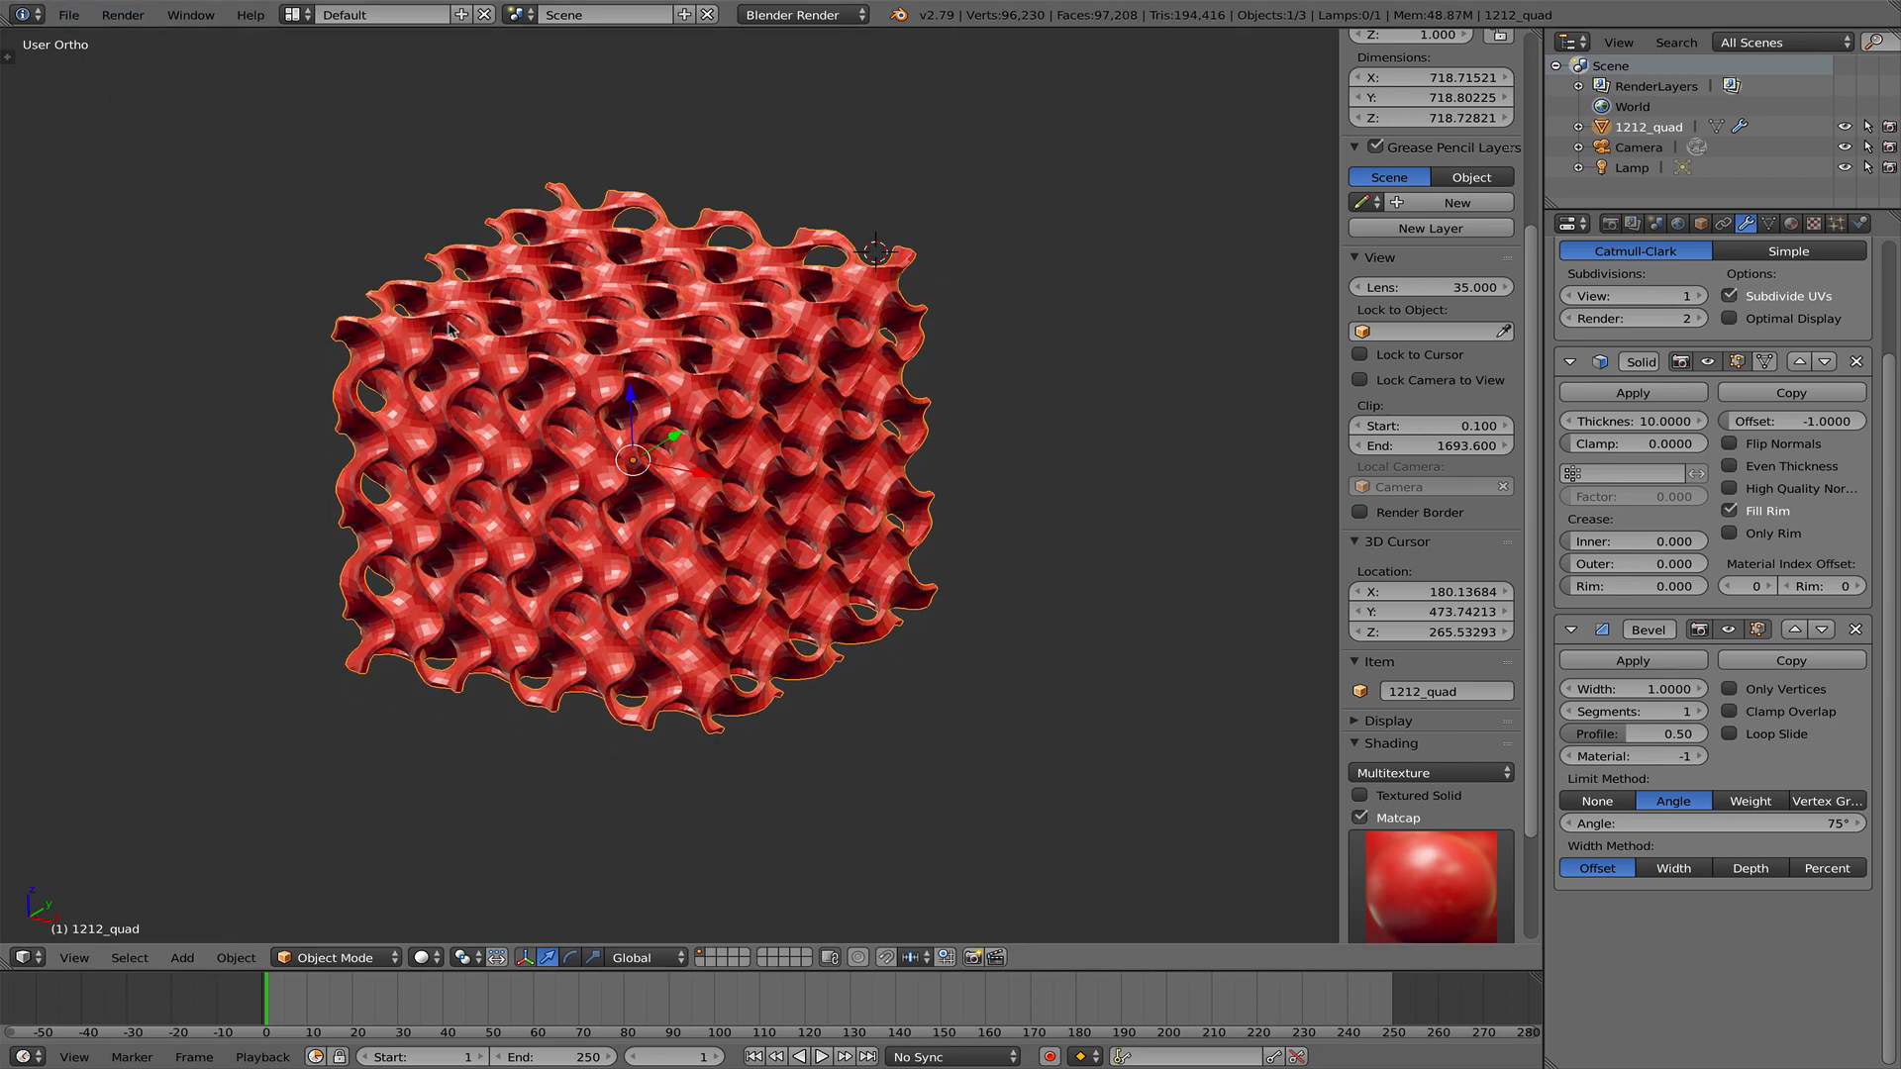
- Start a Wavefront (.obj) export of the gyroid and enable Selection Only
{"action": "left_click", "coordinate": [68, 15]}
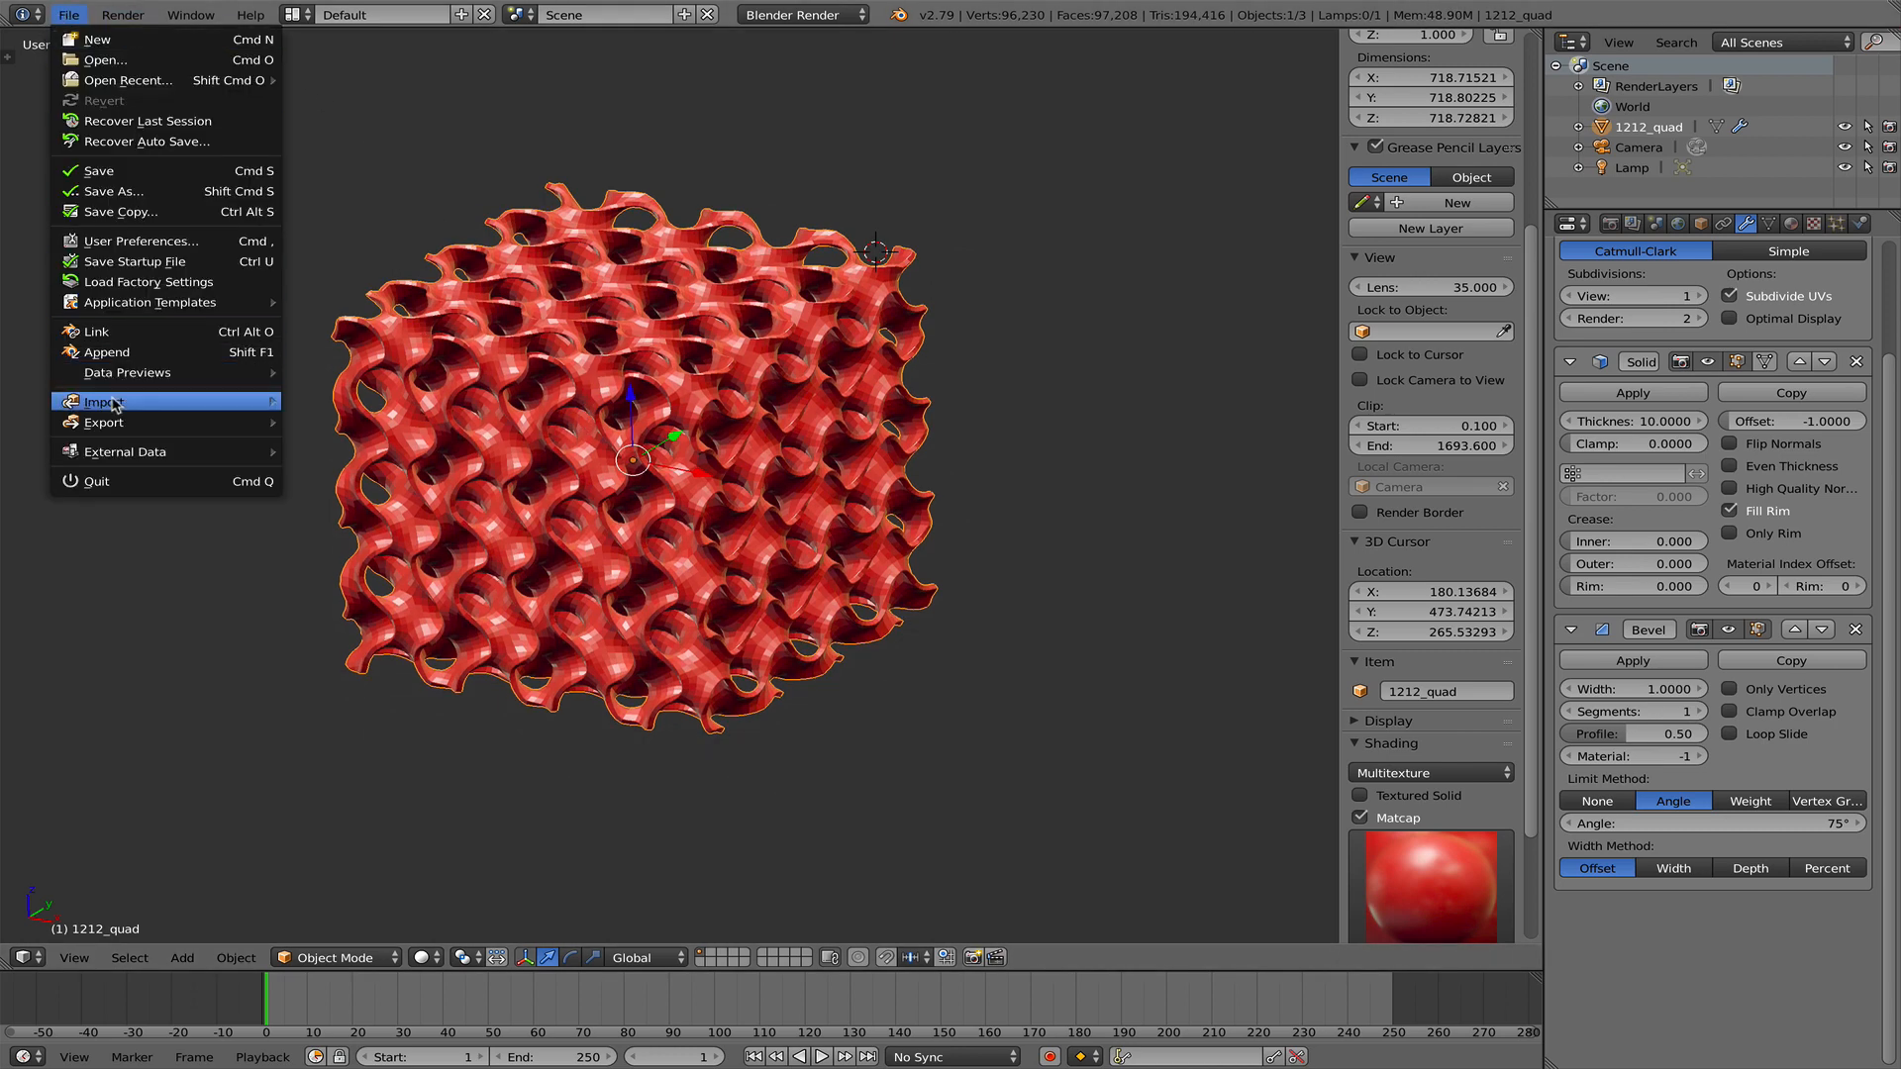
{"action": "mouse_move", "coordinate": [154, 406]}
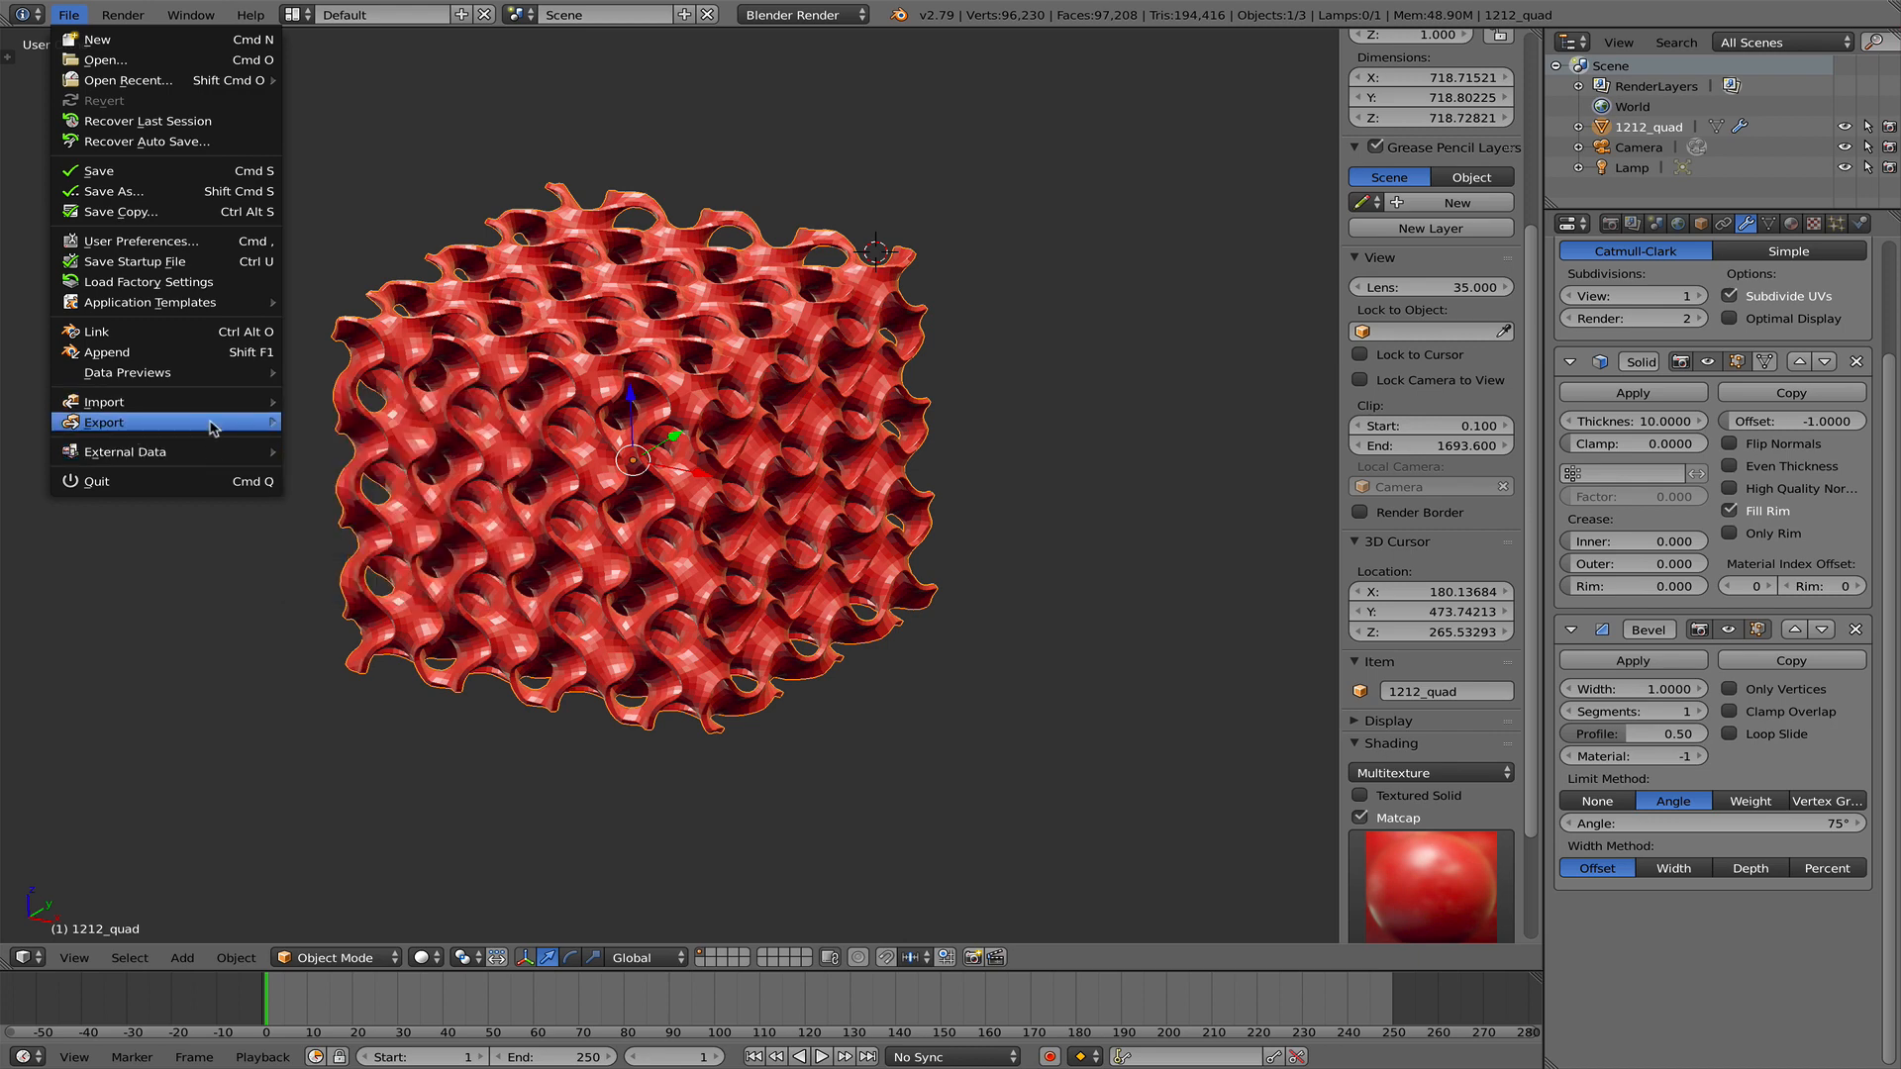
{"action": "left_click", "coordinate": [68, 15]}
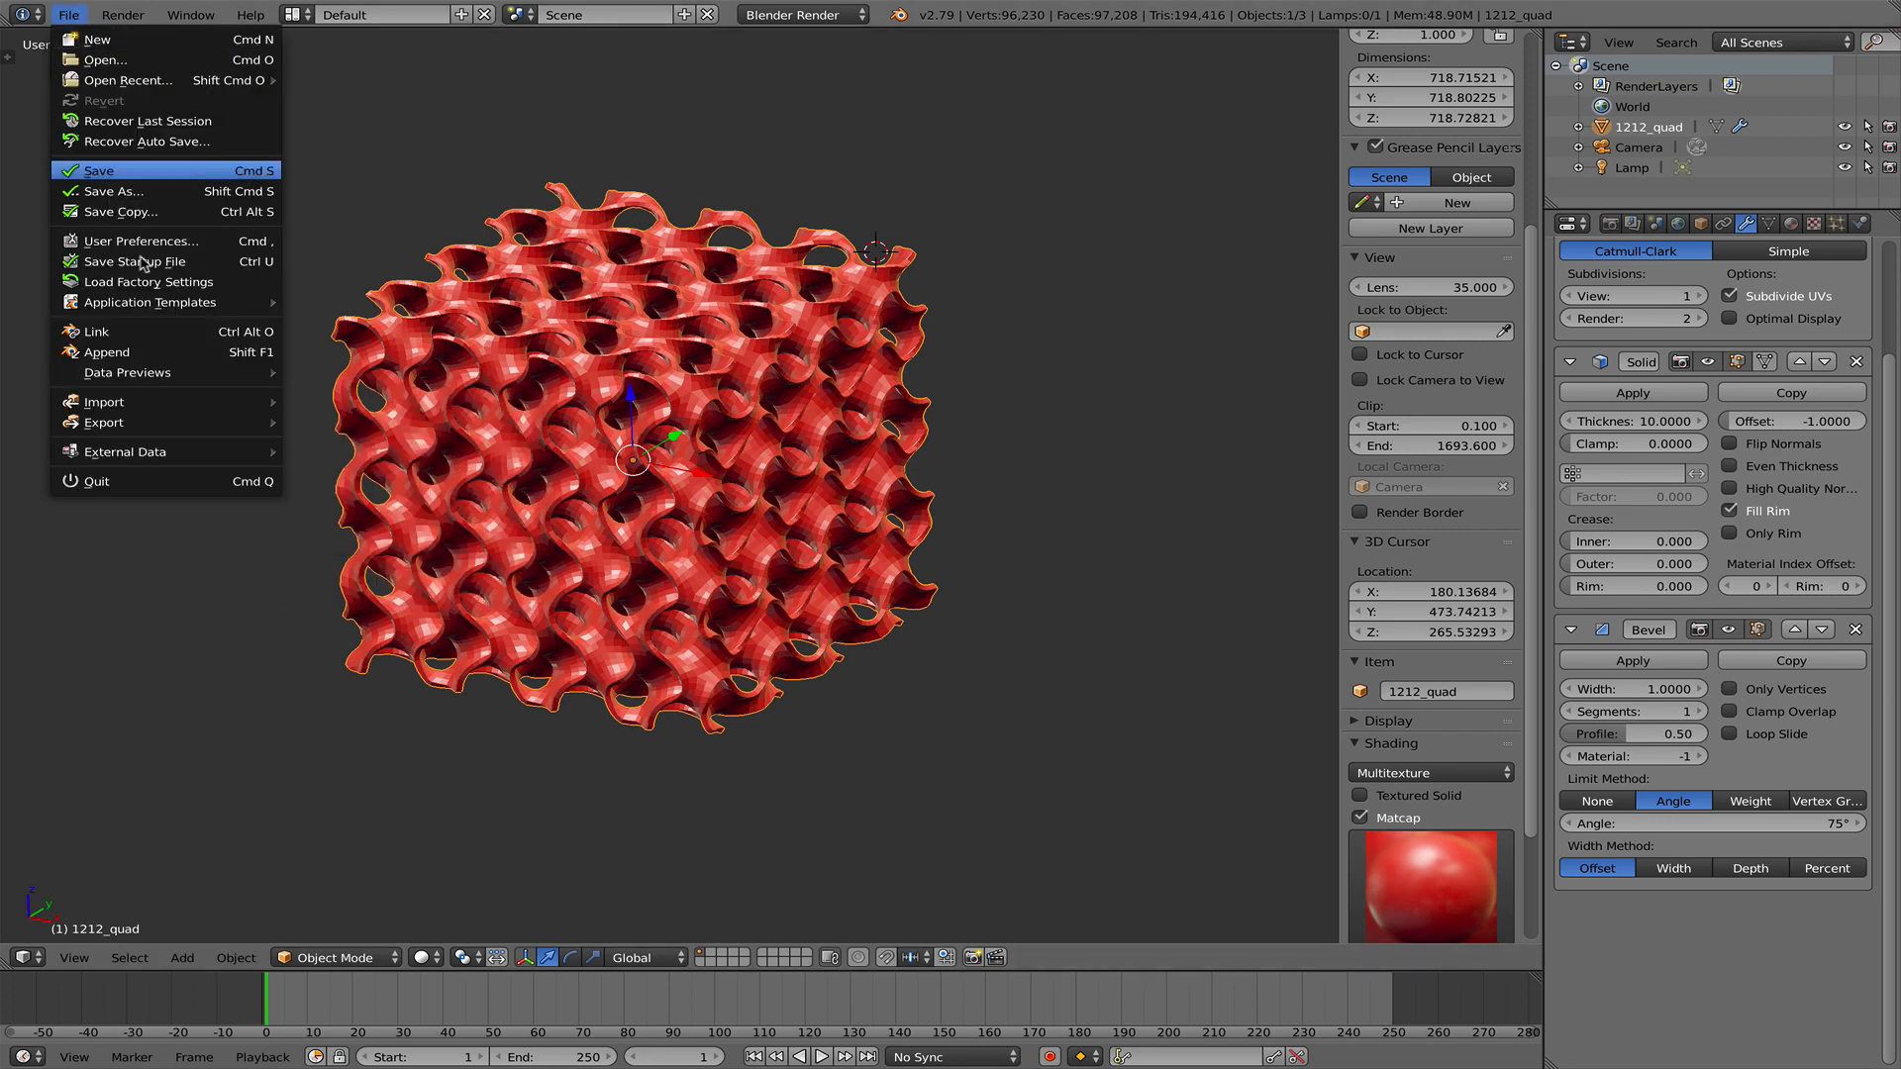
{"action": "mouse_move", "coordinate": [176, 426]}
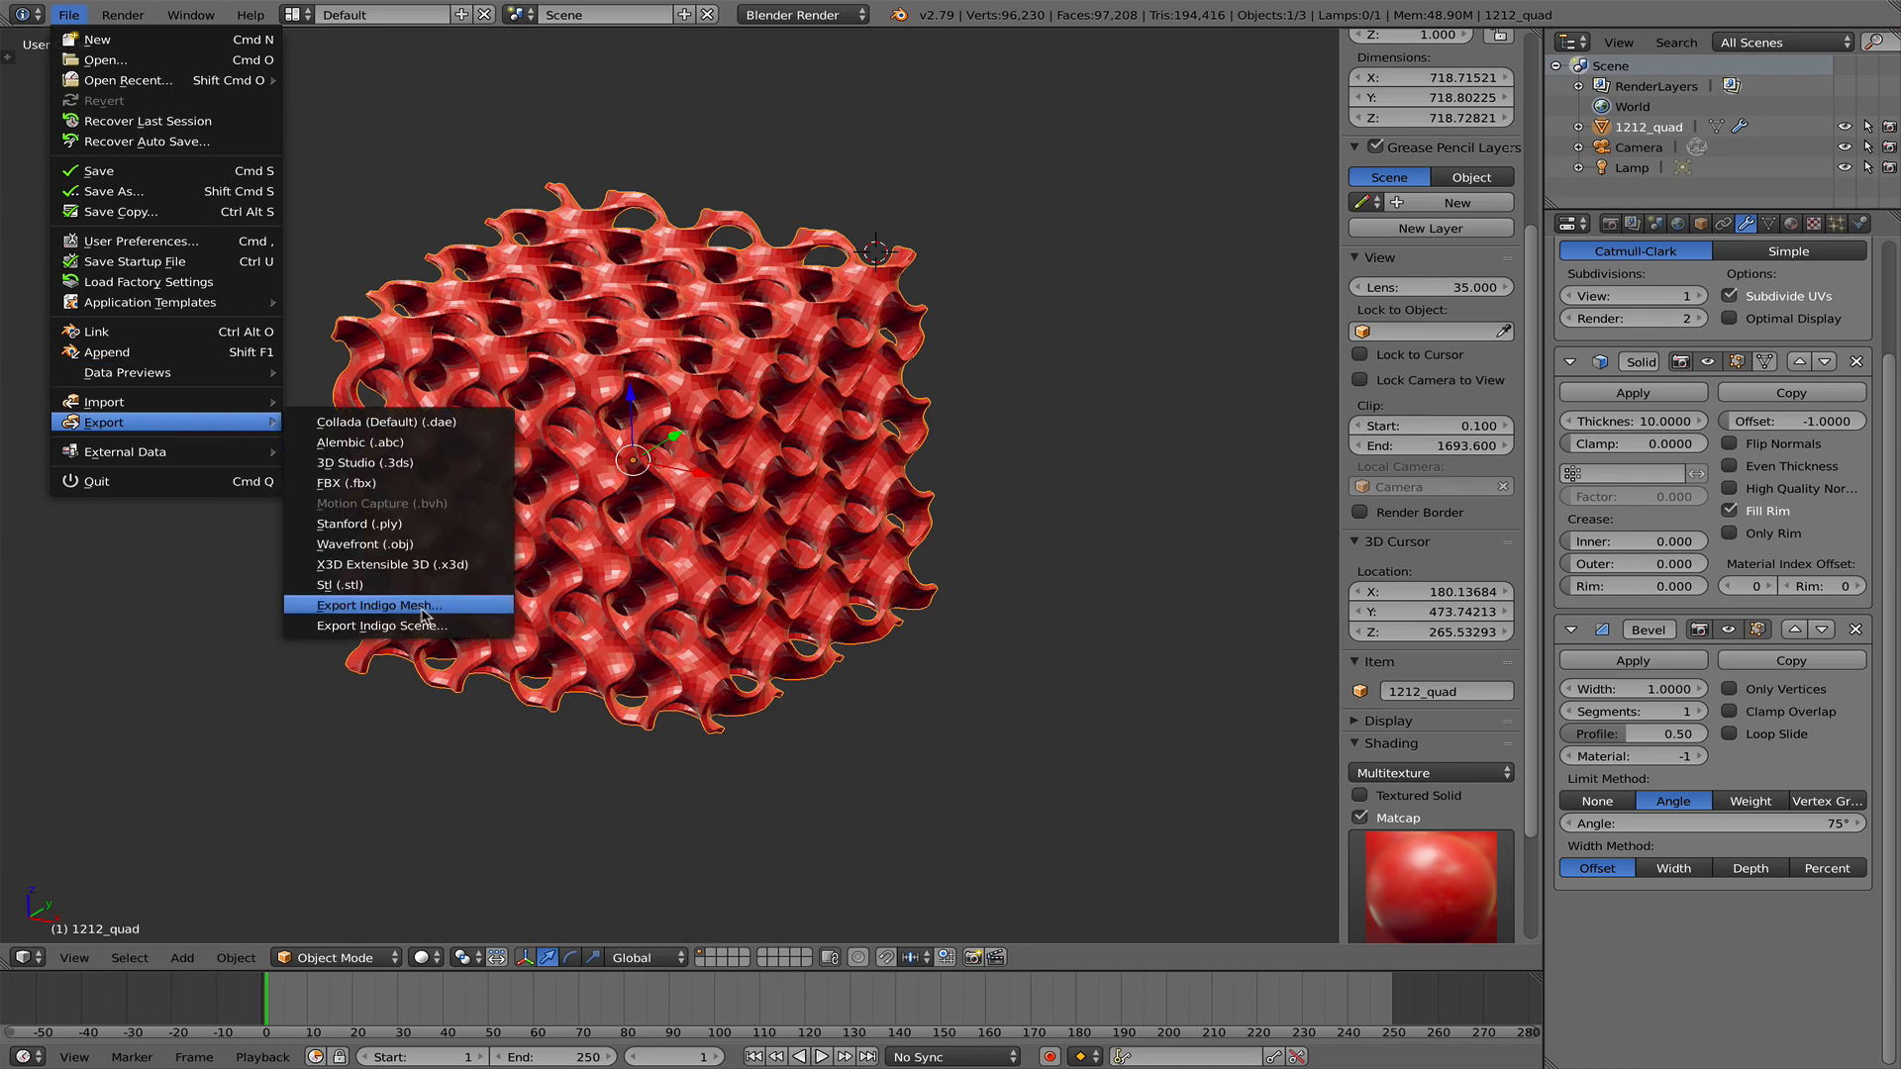
{"action": "left_click", "coordinate": [406, 546]}
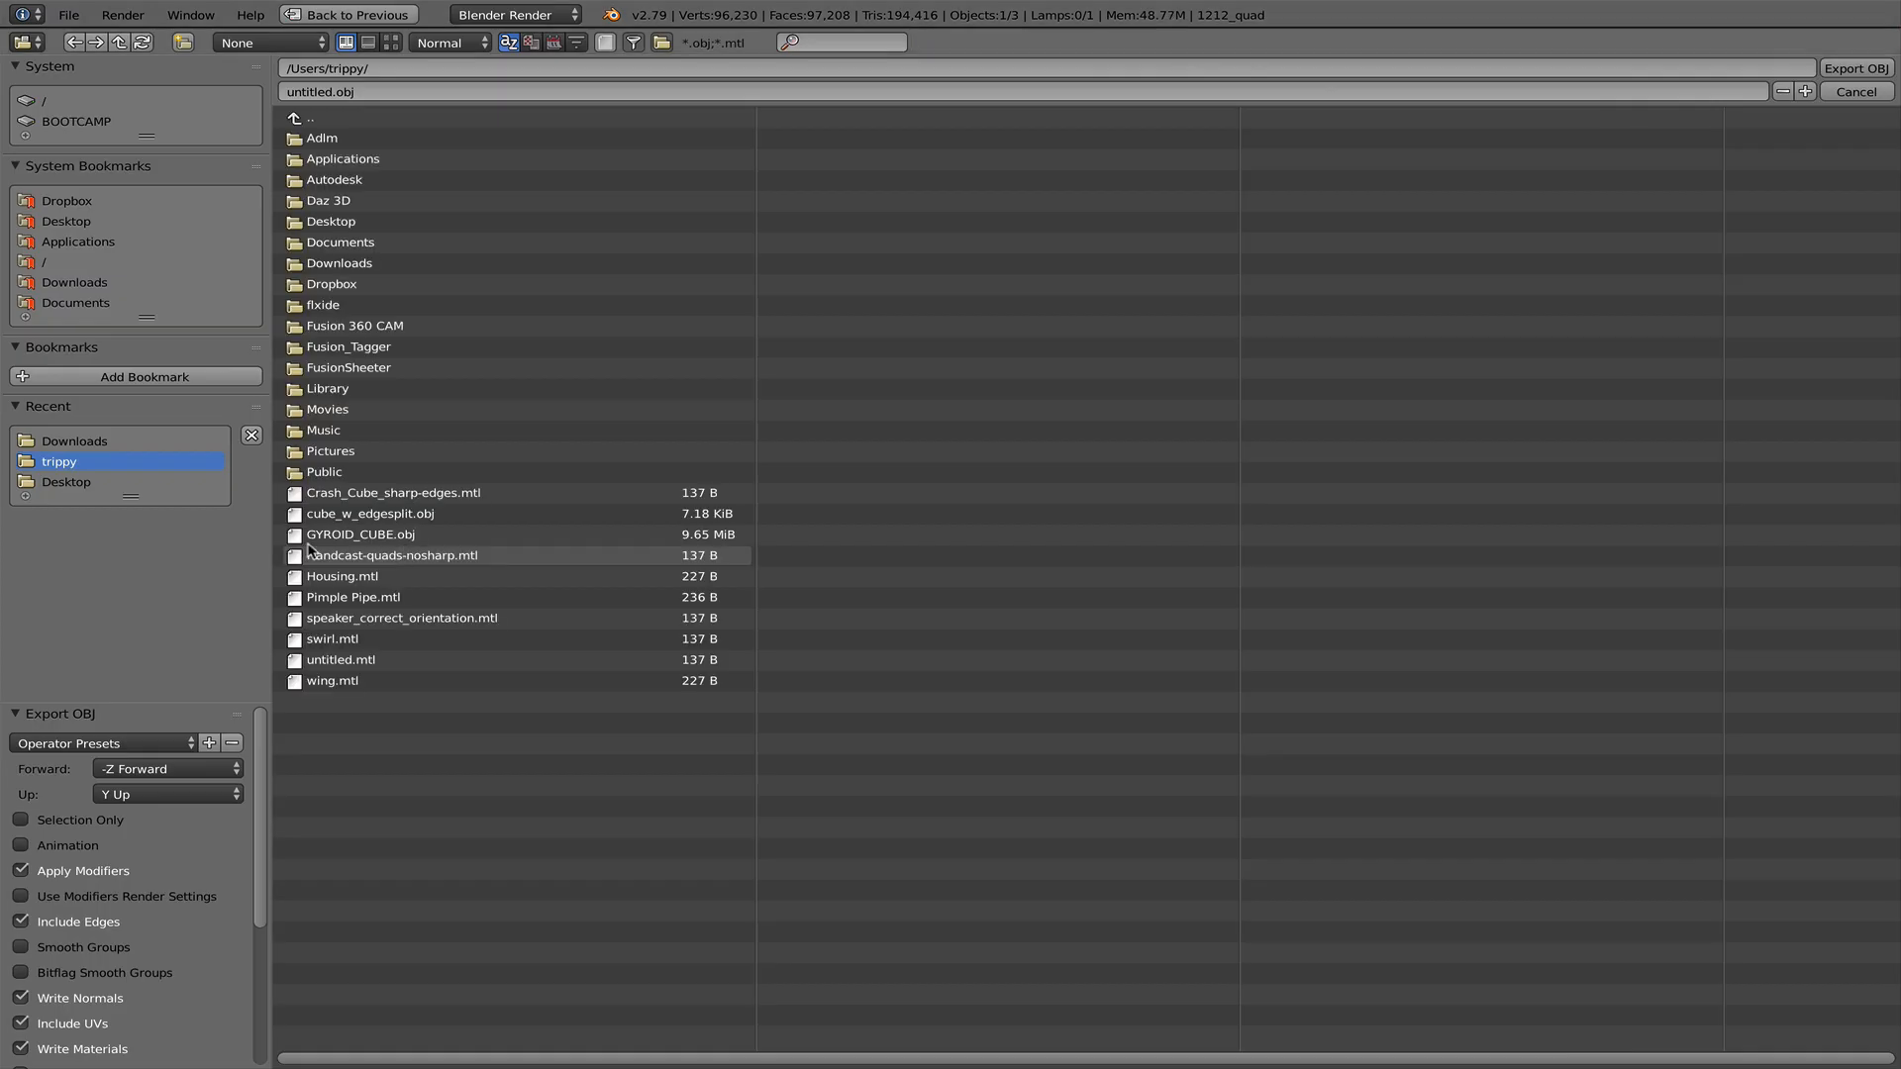
{"action": "scroll", "coordinate": [61, 841], "scroll_direction": "down", "scroll_amount": 2}
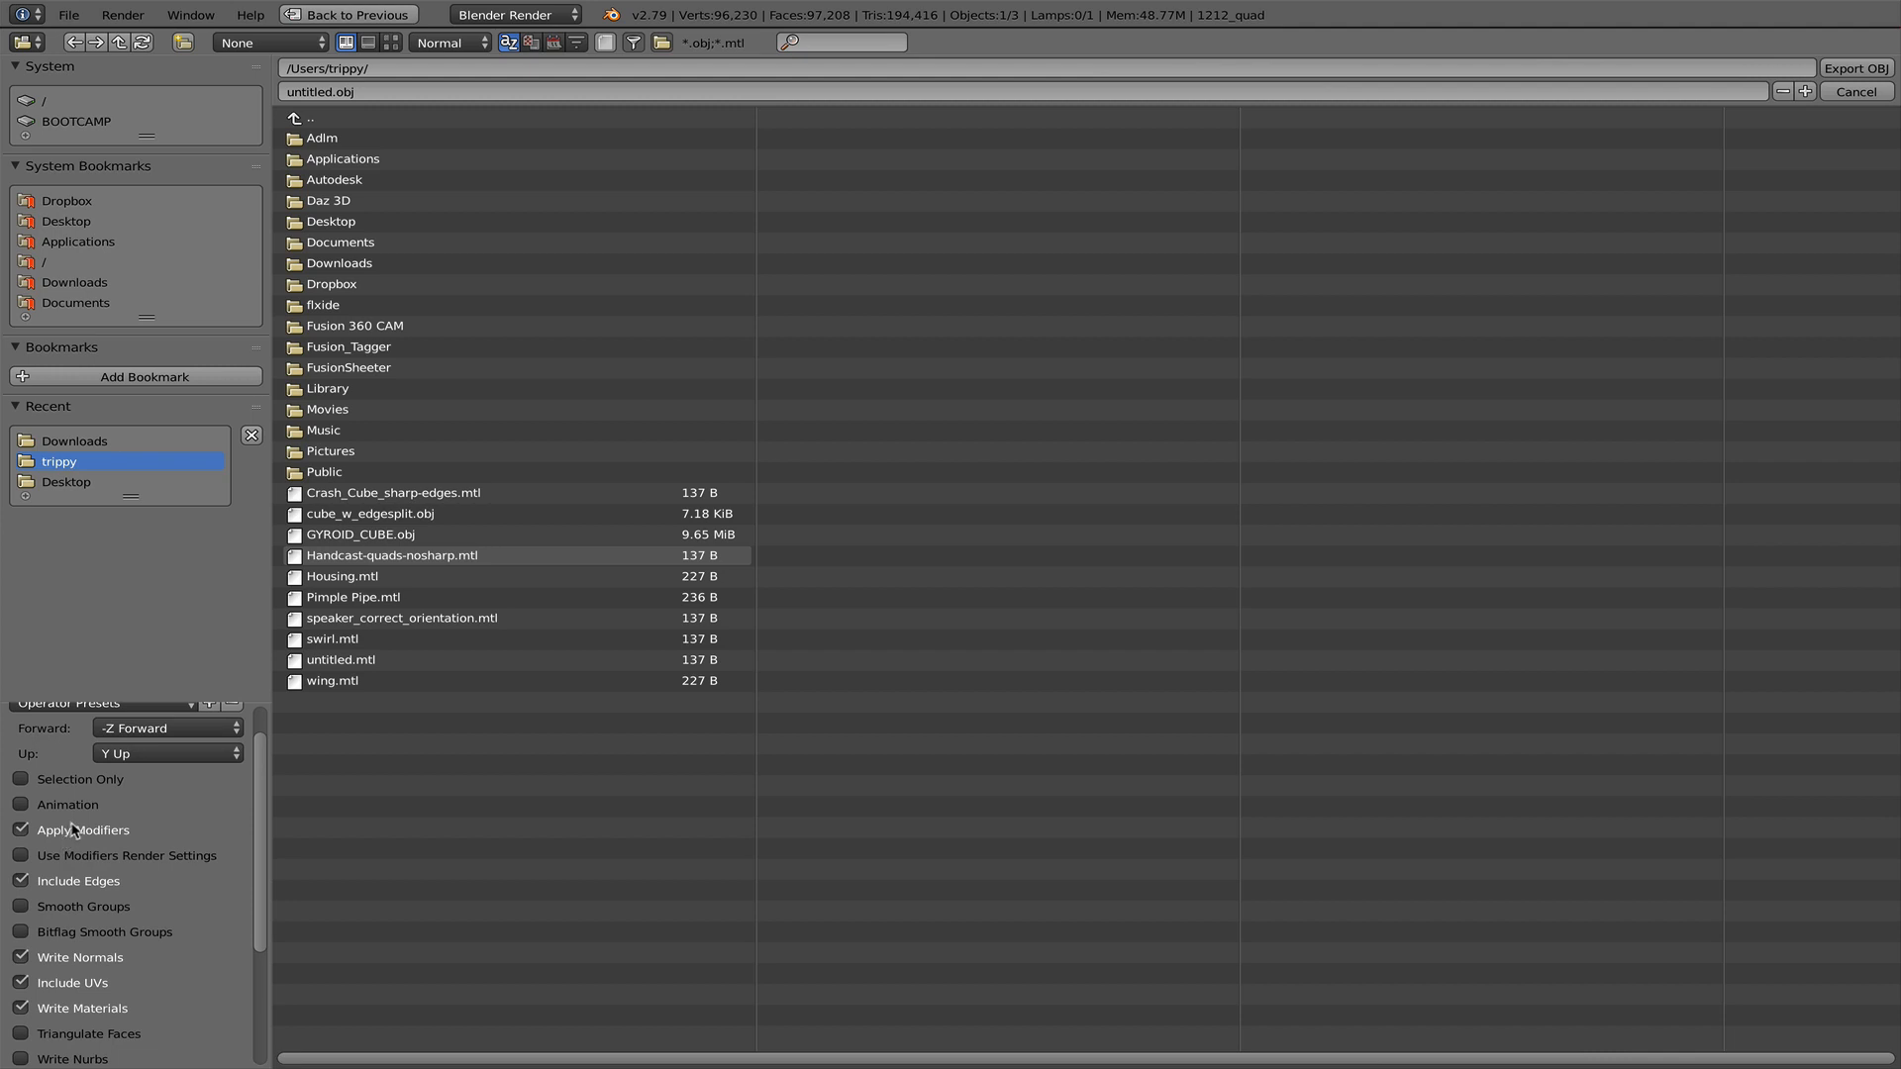
{"action": "left_click", "coordinate": [19, 780]}
{"action": "scroll", "coordinate": [140, 837], "scroll_direction": "up", "scroll_amount": 2}
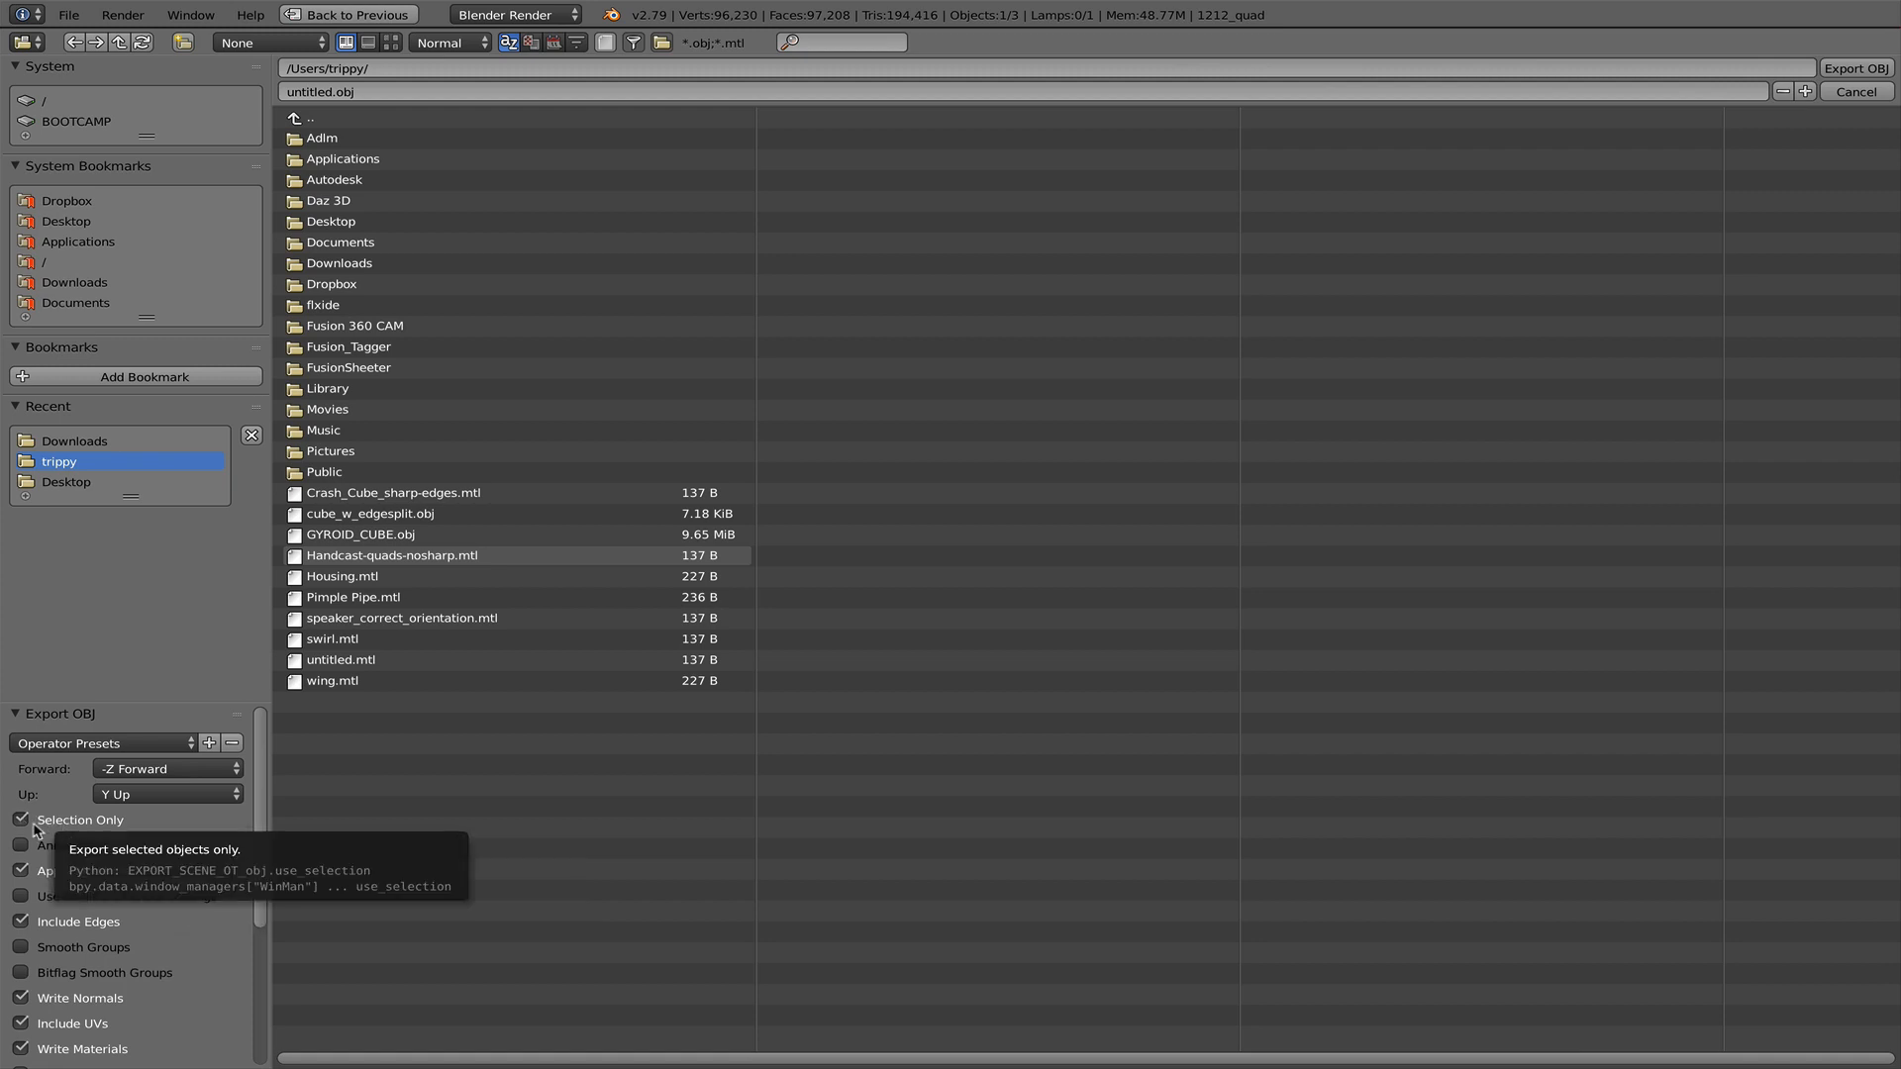
- Turn off Write Materials, review the remaining OBJ export options, and cancel the export
{"action": "scroll", "coordinate": [187, 870], "scroll_direction": "down", "scroll_amount": 1}
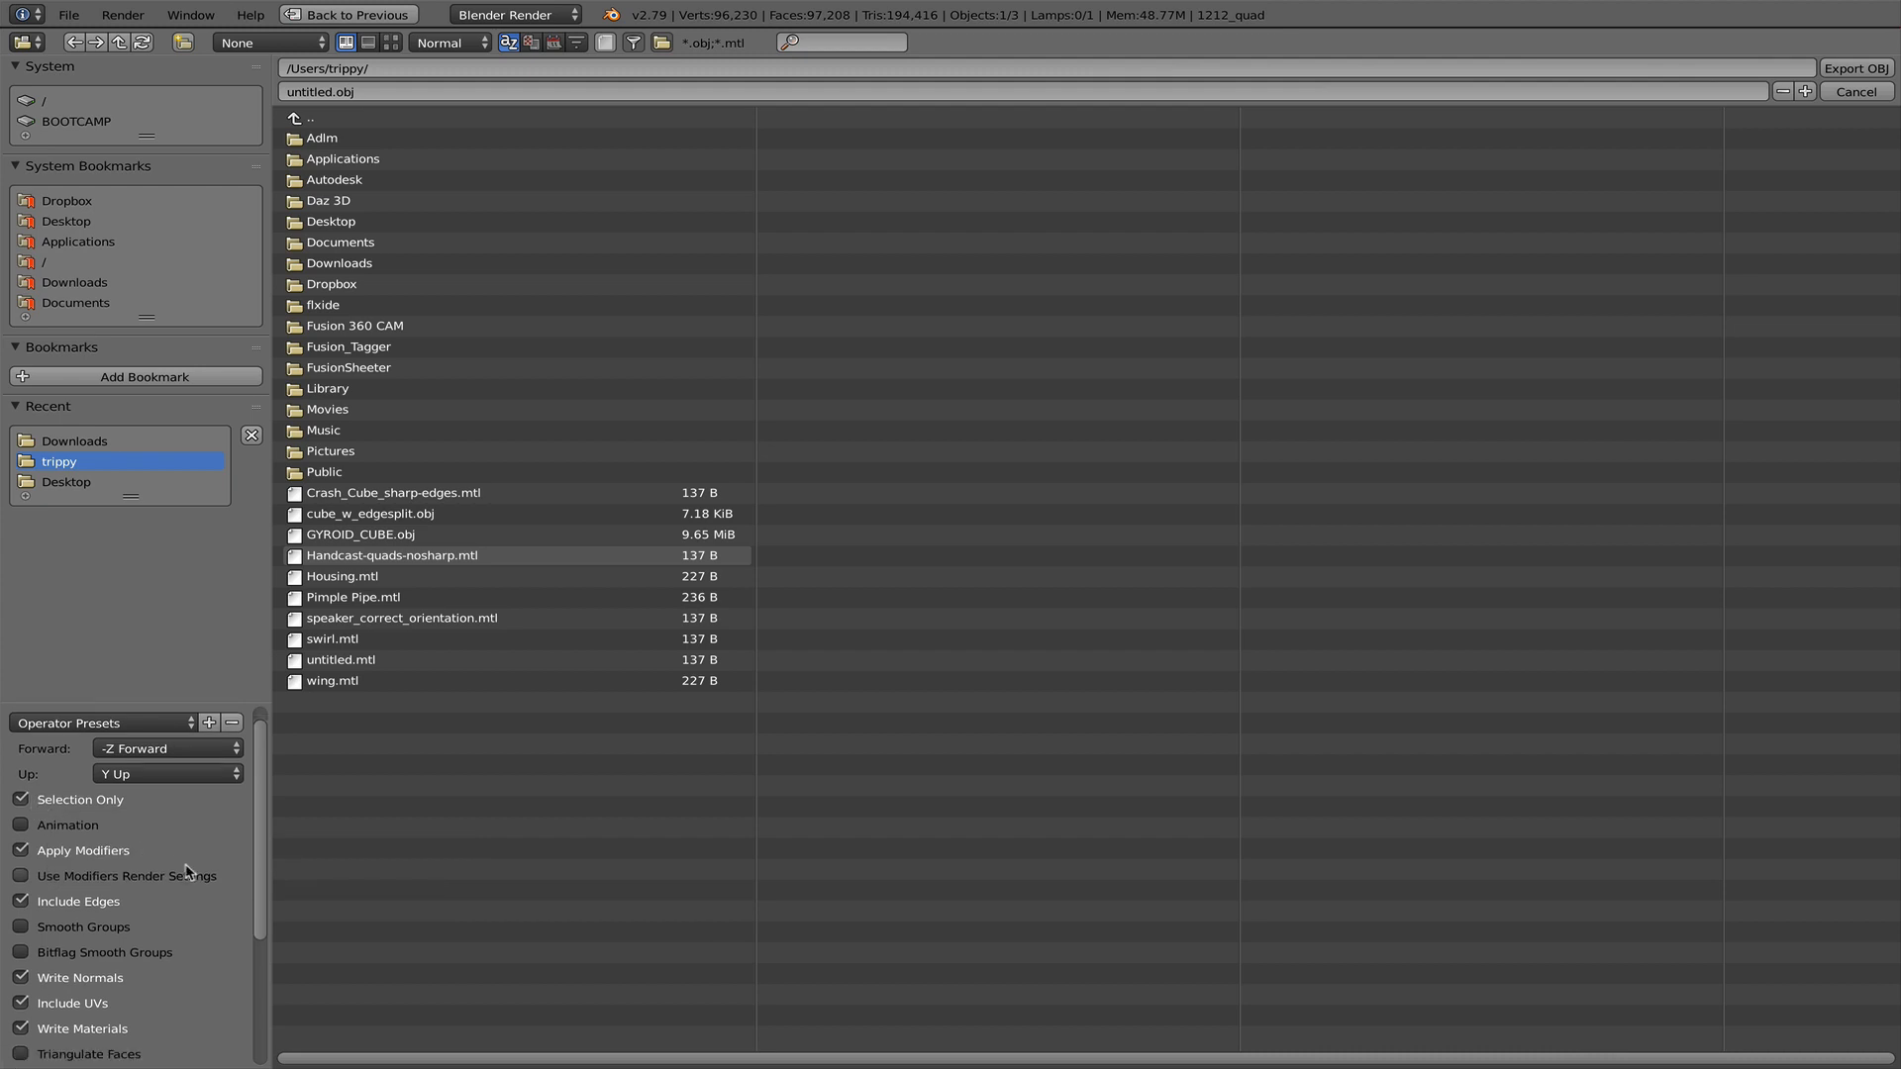
{"action": "scroll", "coordinate": [39, 863], "scroll_direction": "down", "scroll_amount": 3}
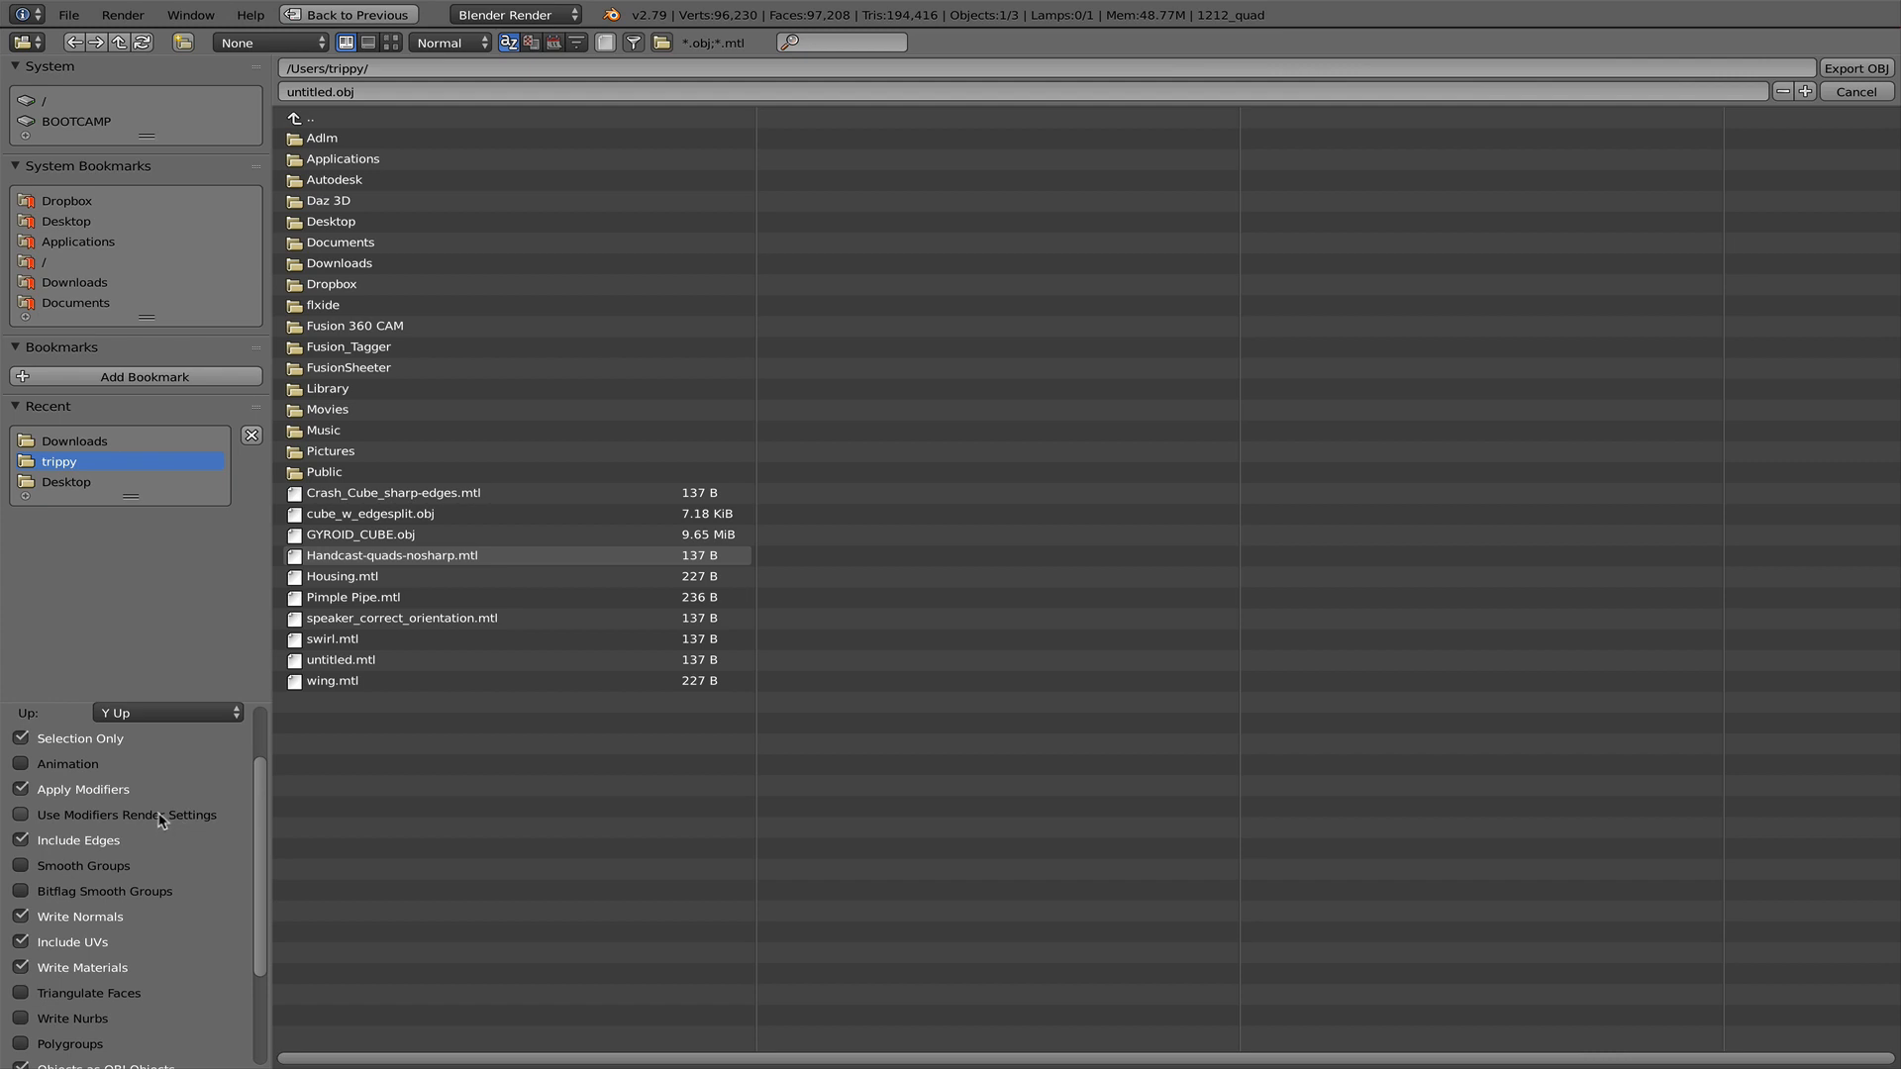
{"action": "scroll", "coordinate": [161, 819], "scroll_direction": "down", "scroll_amount": 3}
{"action": "left_click", "coordinate": [21, 907]}
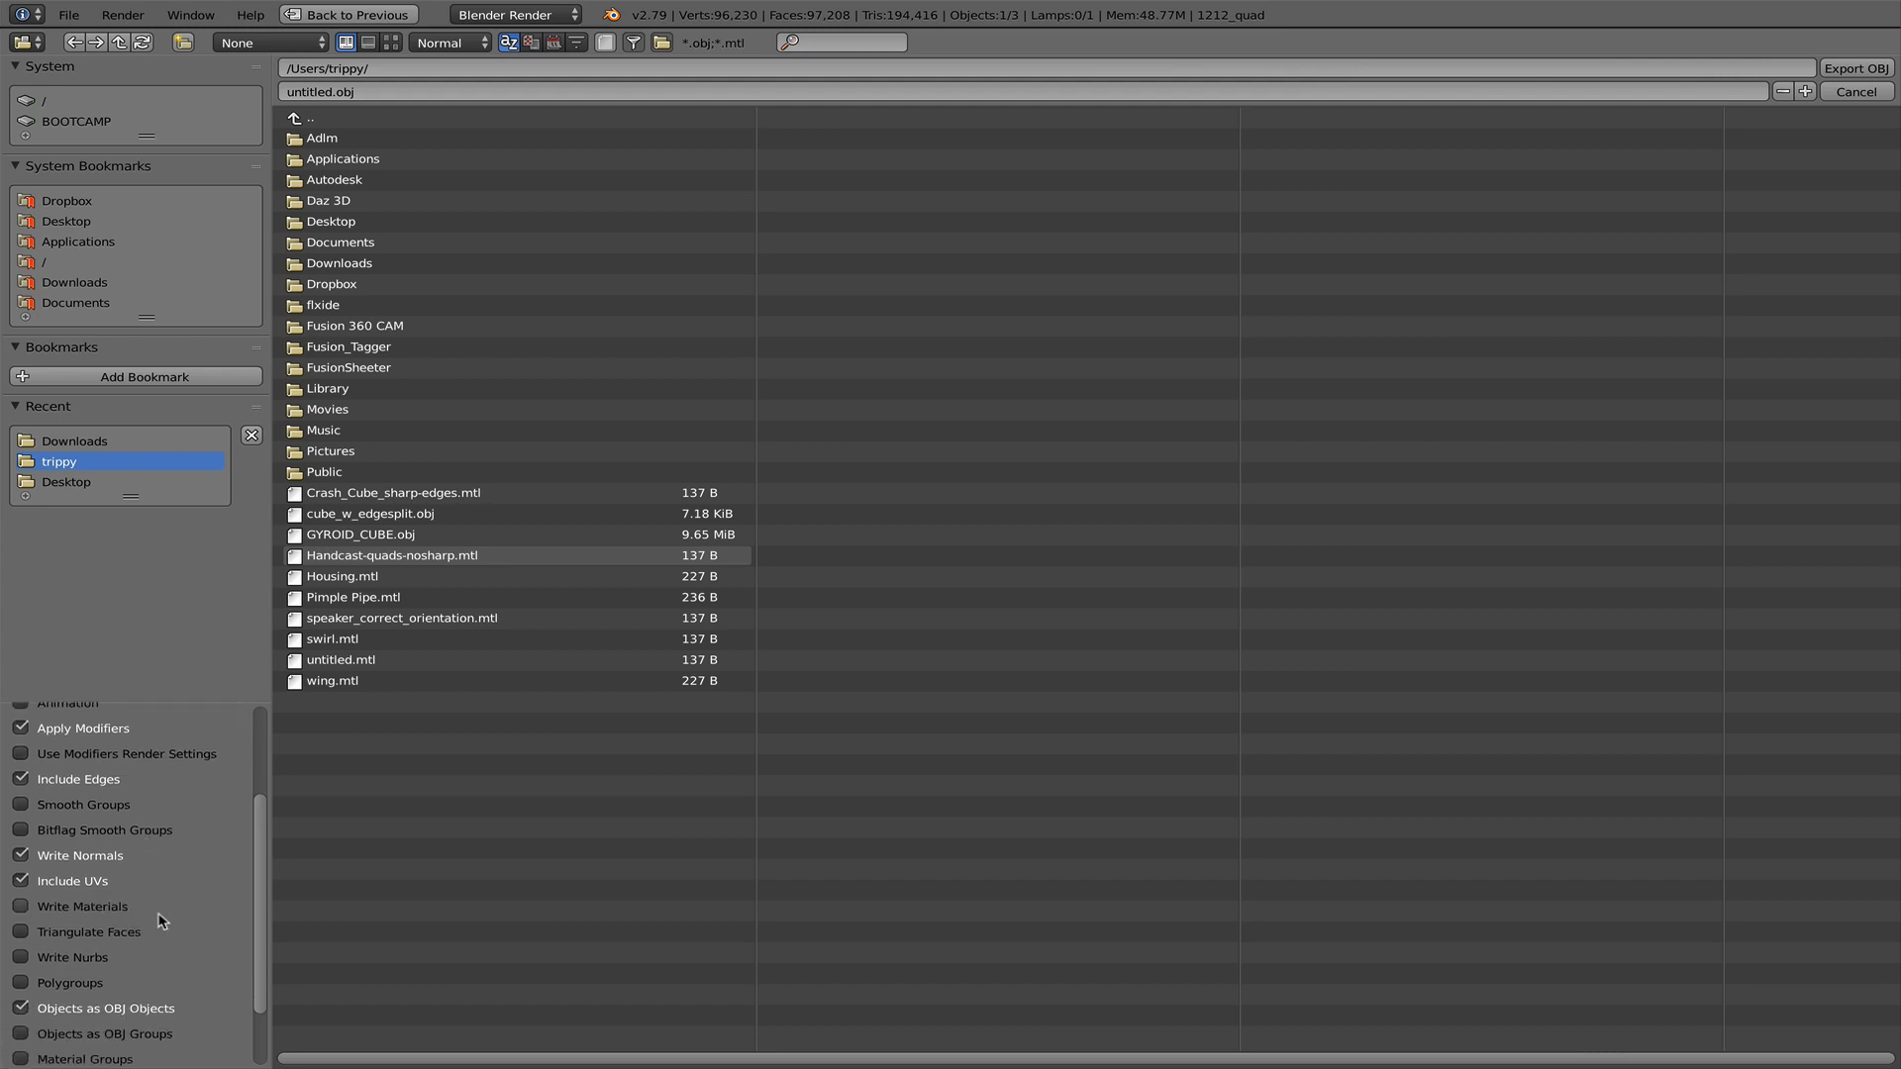
{"action": "scroll", "coordinate": [161, 921], "scroll_direction": "down", "scroll_amount": 2}
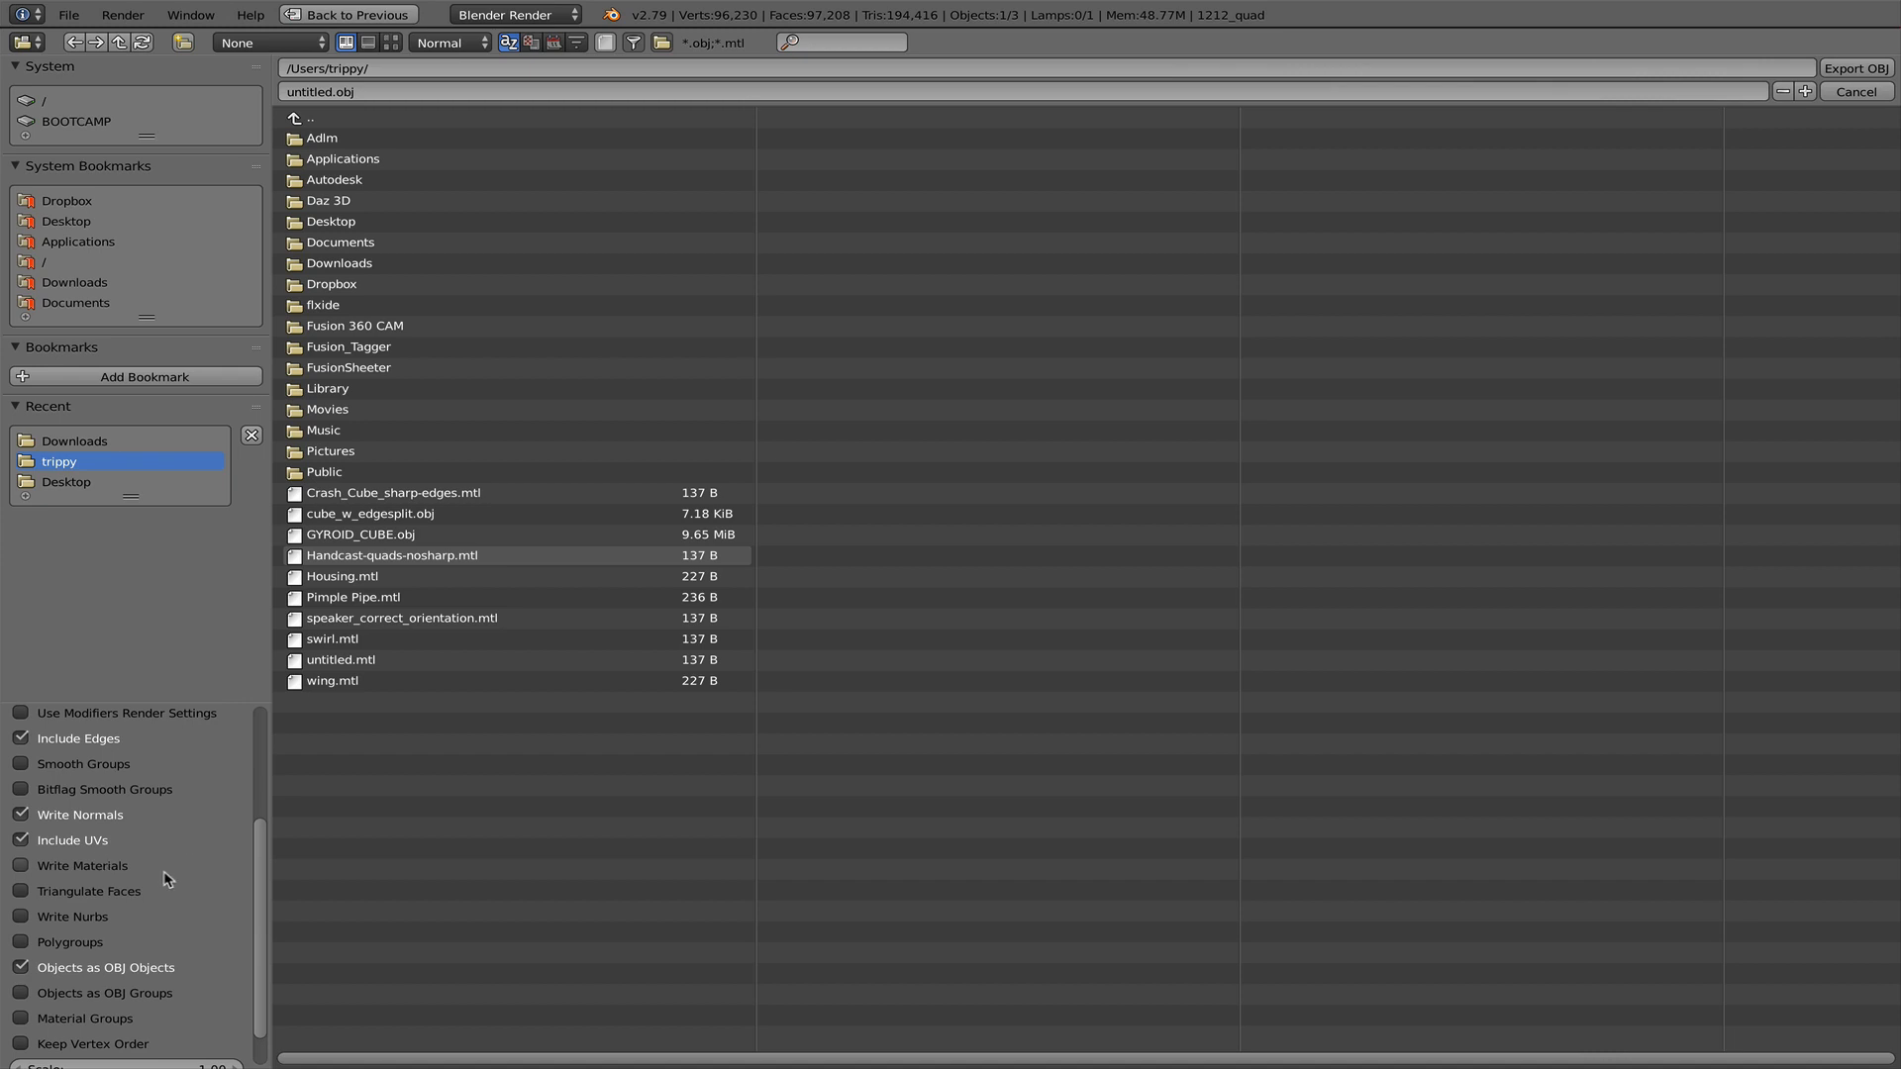
{"action": "scroll", "coordinate": [168, 878], "scroll_direction": "down", "scroll_amount": 2}
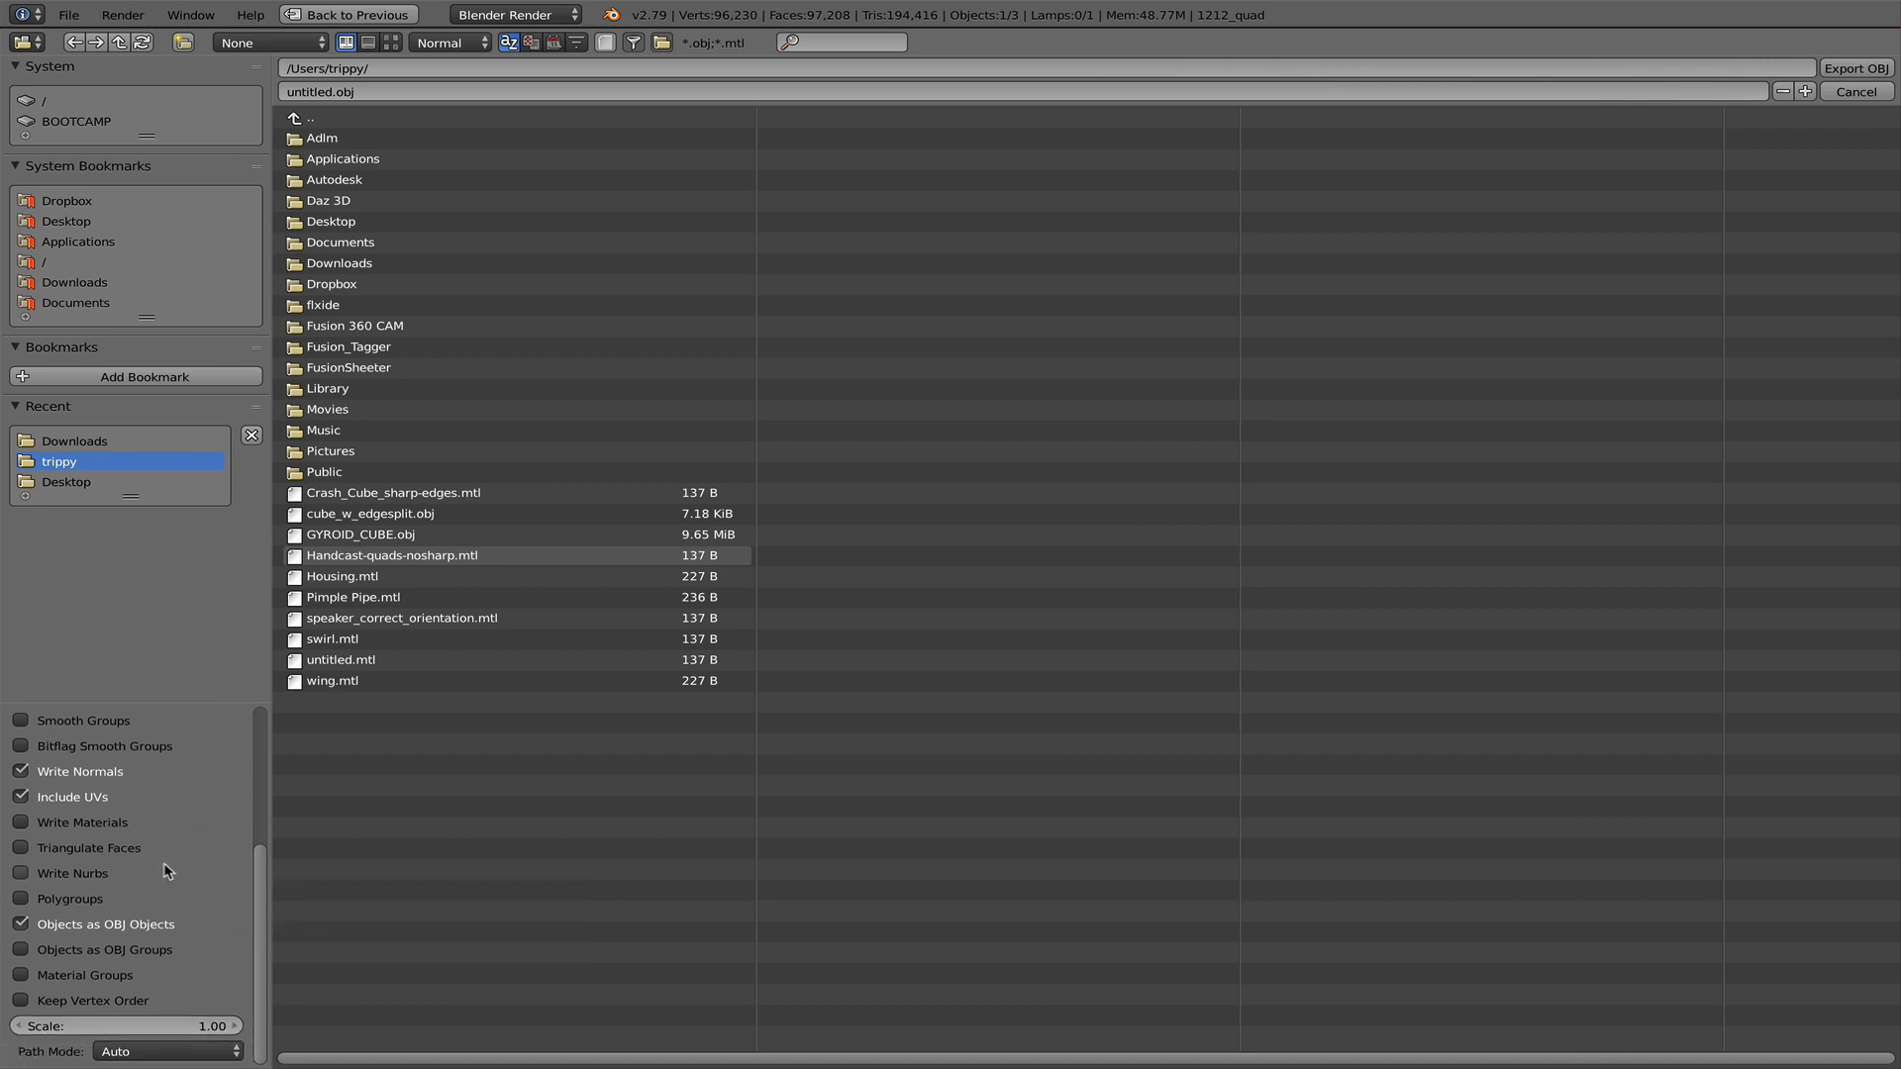
{"action": "scroll", "coordinate": [164, 872], "scroll_direction": "up", "scroll_amount": 5}
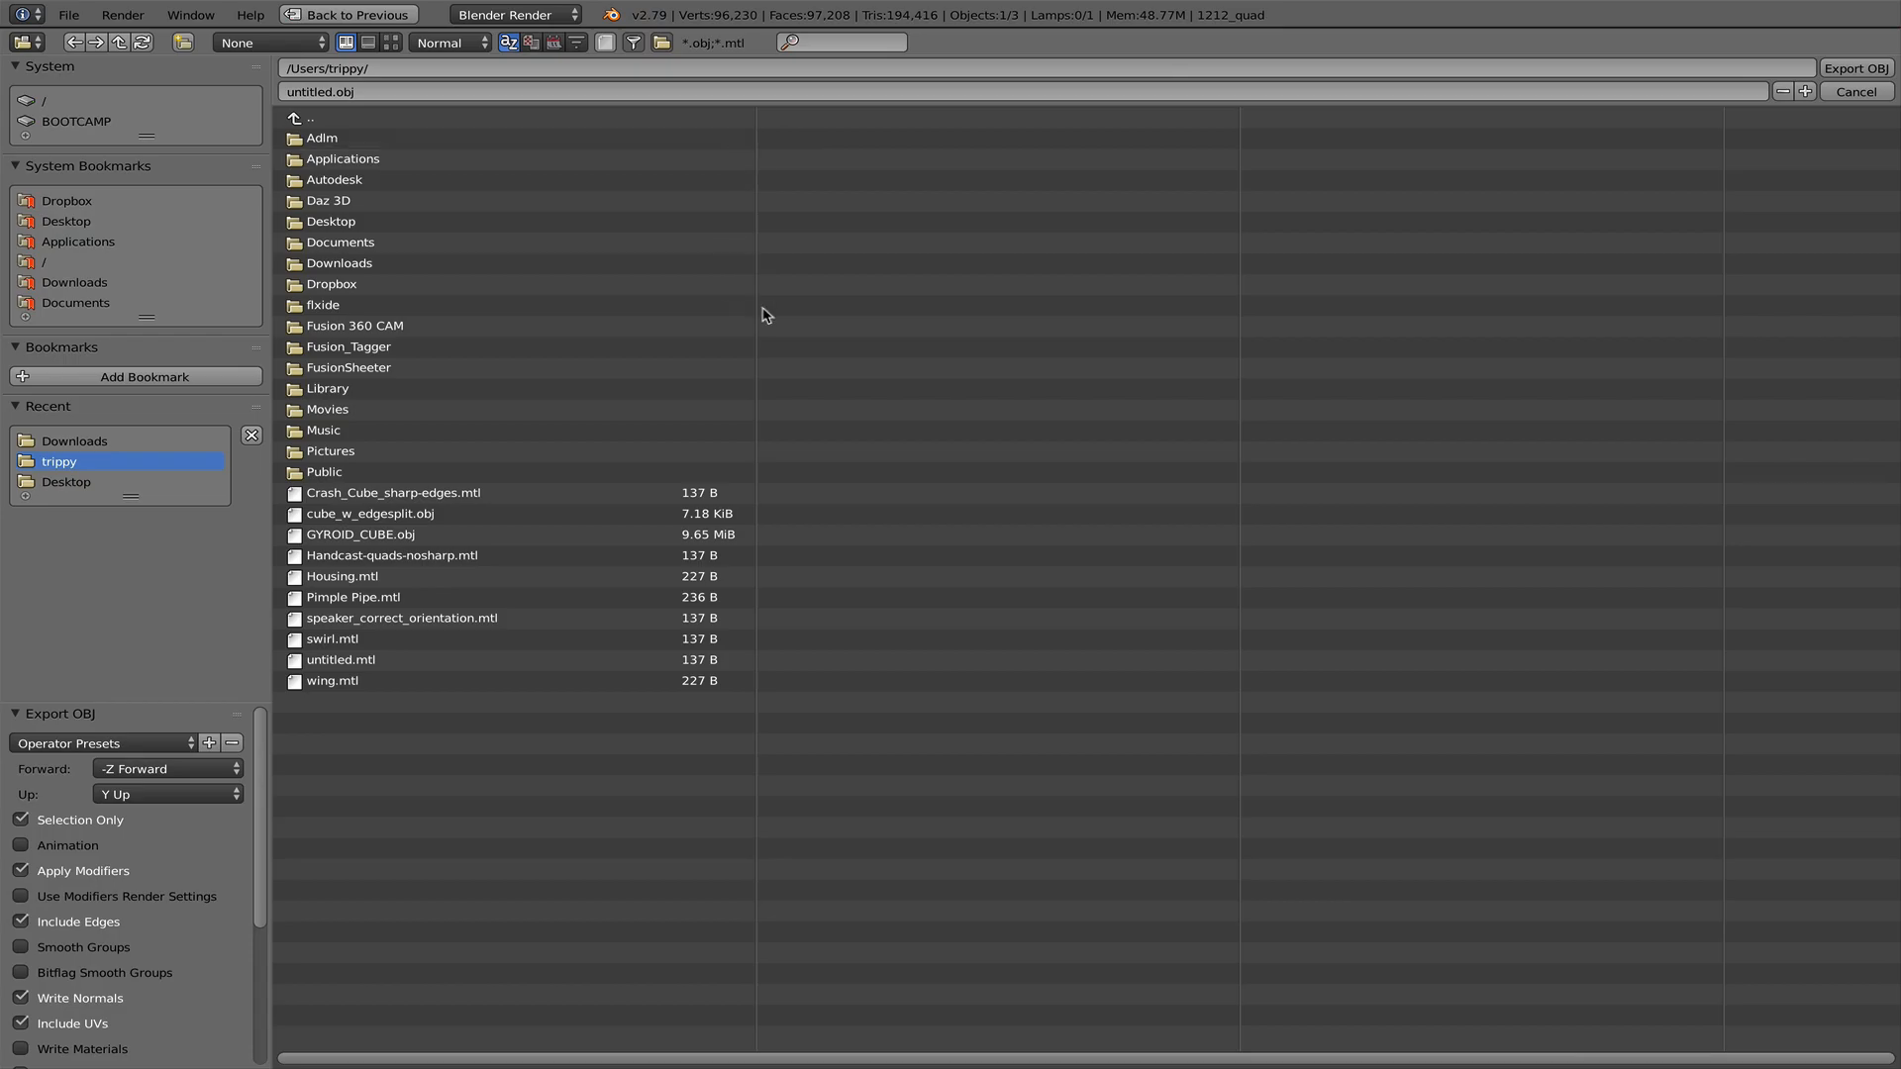
{"action": "key", "text": "Escape"}
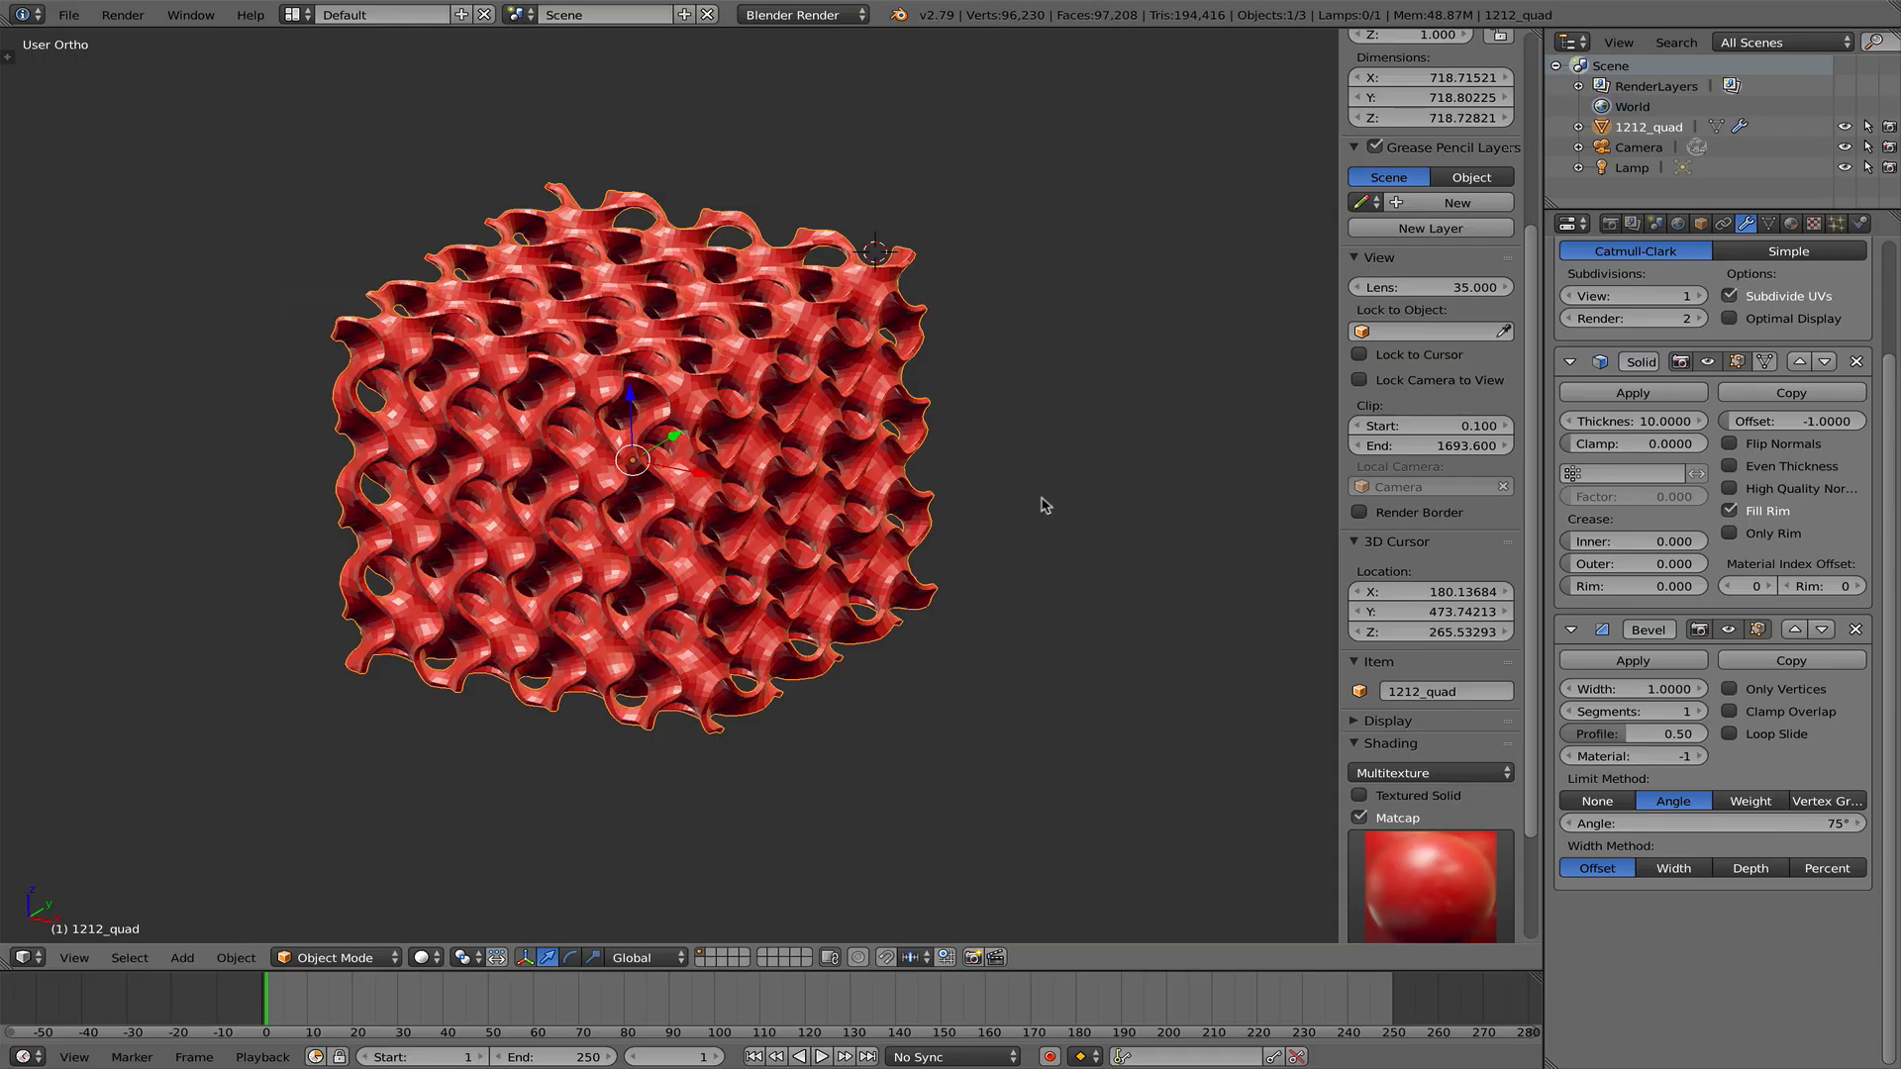
- Examine the whole flat-shaded gyroid and its stack of Subdivision Surface, Solidify and Bevel modifiers
{"action": "middle_click_drag", "start_coordinate": [711, 479], "coordinate": [763, 532], "text": "shift"}
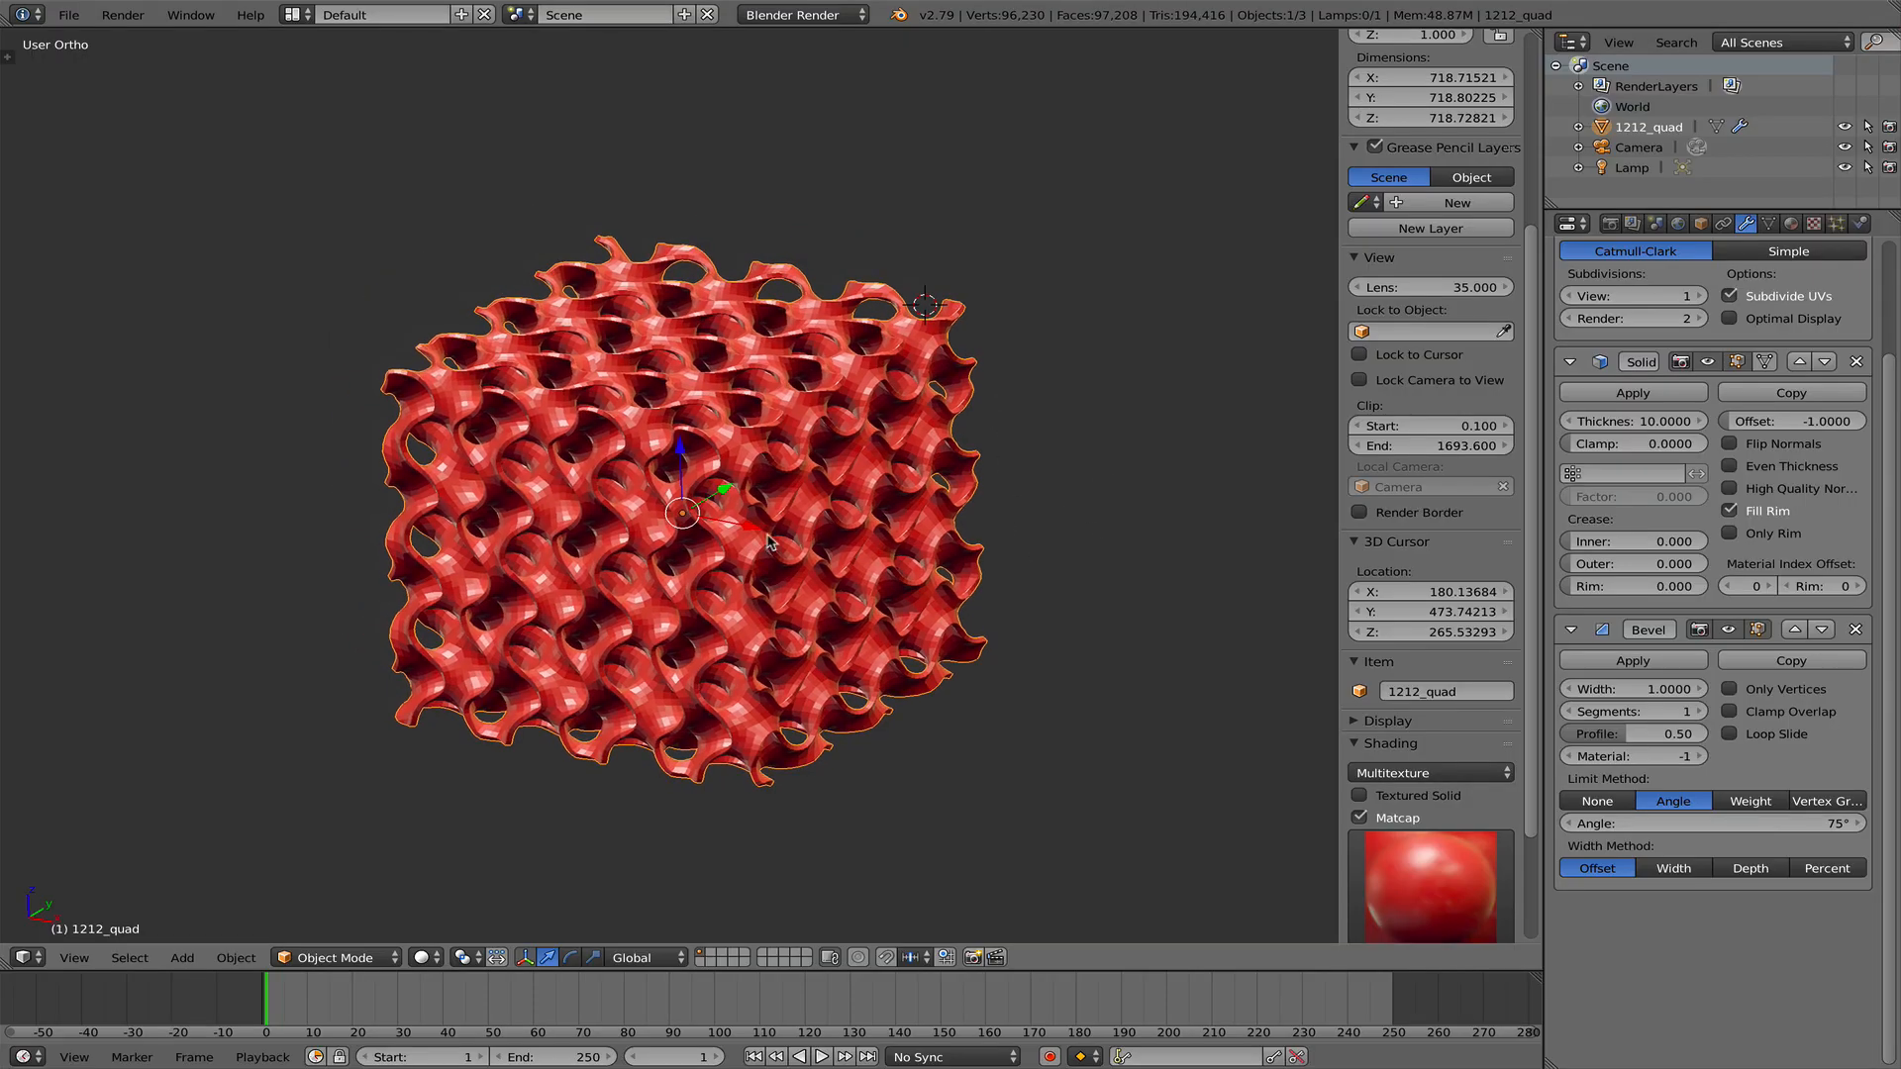
{"action": "scroll", "coordinate": [726, 417], "scroll_direction": "down", "scroll_amount": 4}
{"action": "scroll", "coordinate": [736, 422], "scroll_direction": "up", "scroll_amount": 6}
{"action": "scroll", "coordinate": [993, 514], "scroll_direction": "down", "scroll_amount": 2}
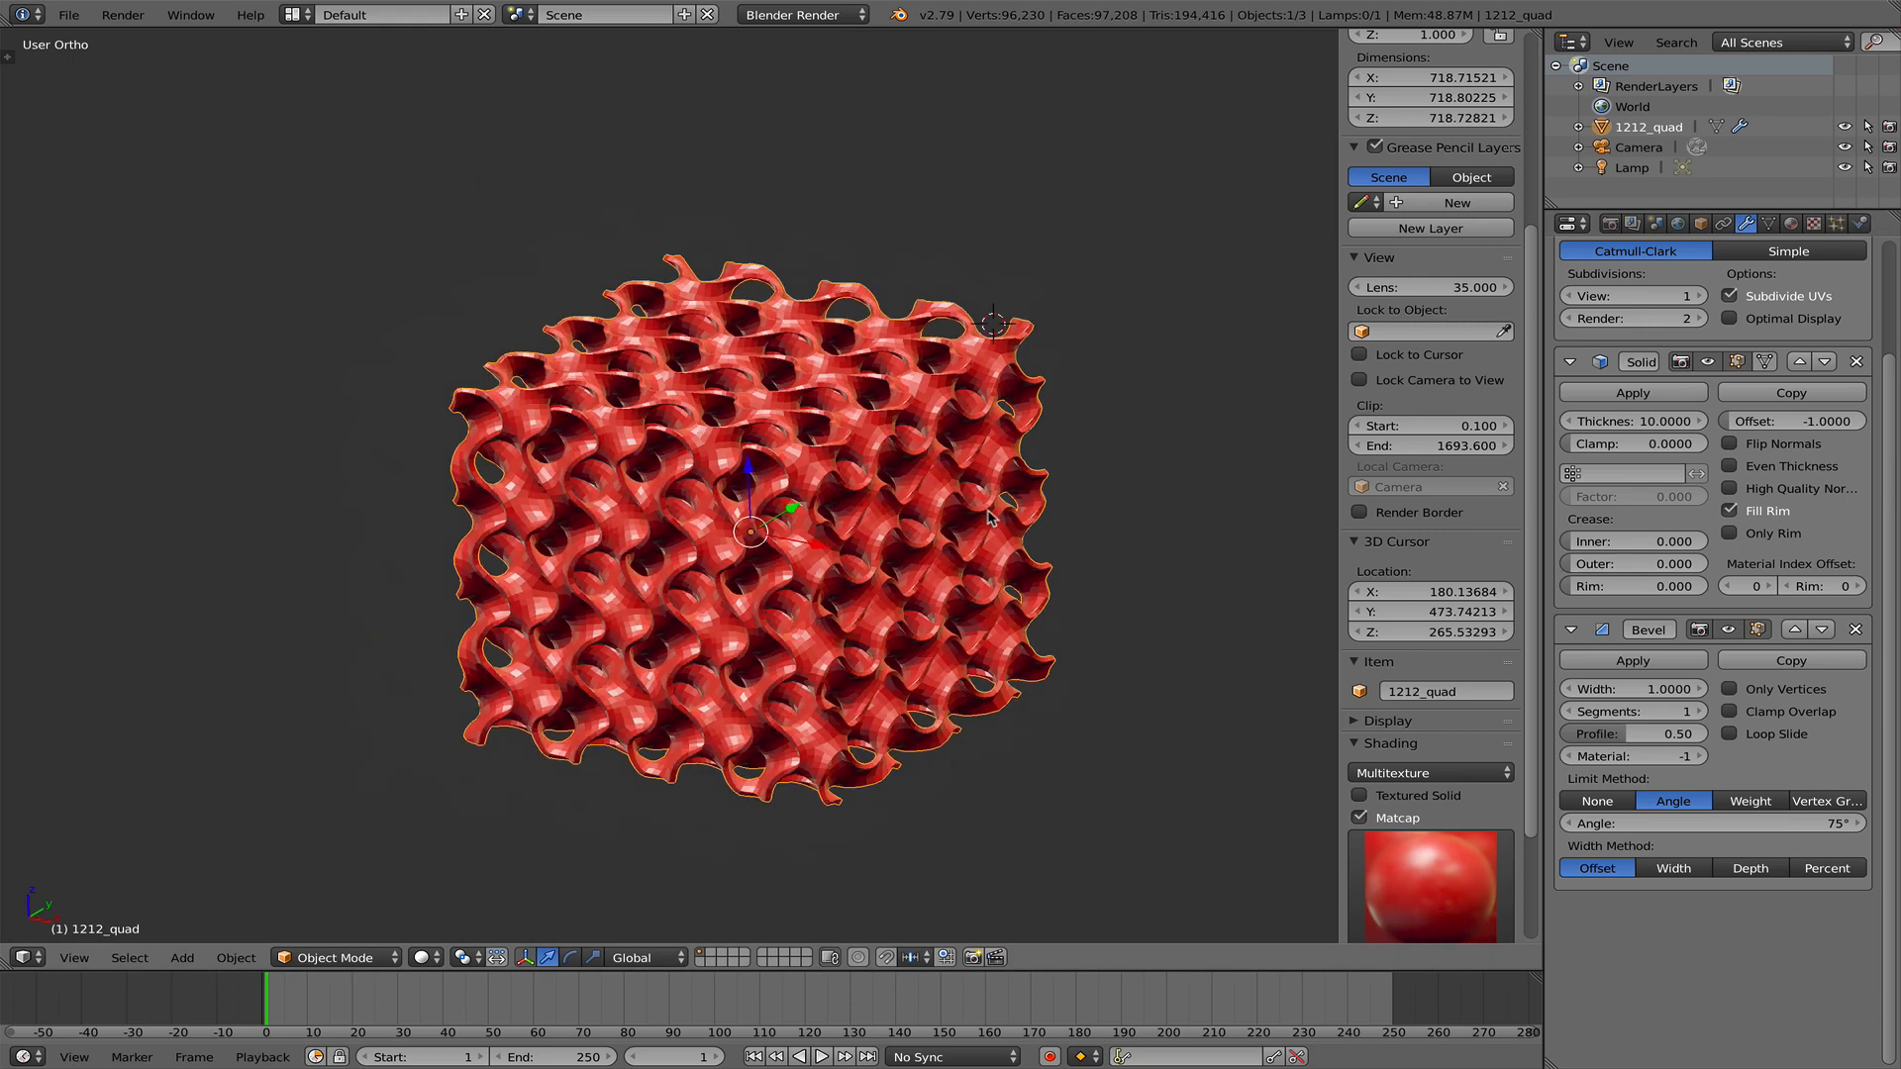
{"action": "mouse_move", "coordinate": [852, 480]}
{"action": "middle_mouse_down", "text": "shift"}
{"action": "mouse_move", "coordinate": [832, 486]}
{"action": "mouse_move", "coordinate": [830, 462]}
{"action": "middle_mouse_up", "text": "shift"}
{"action": "scroll", "coordinate": [829, 445], "scroll_direction": "up", "scroll_amount": 2}
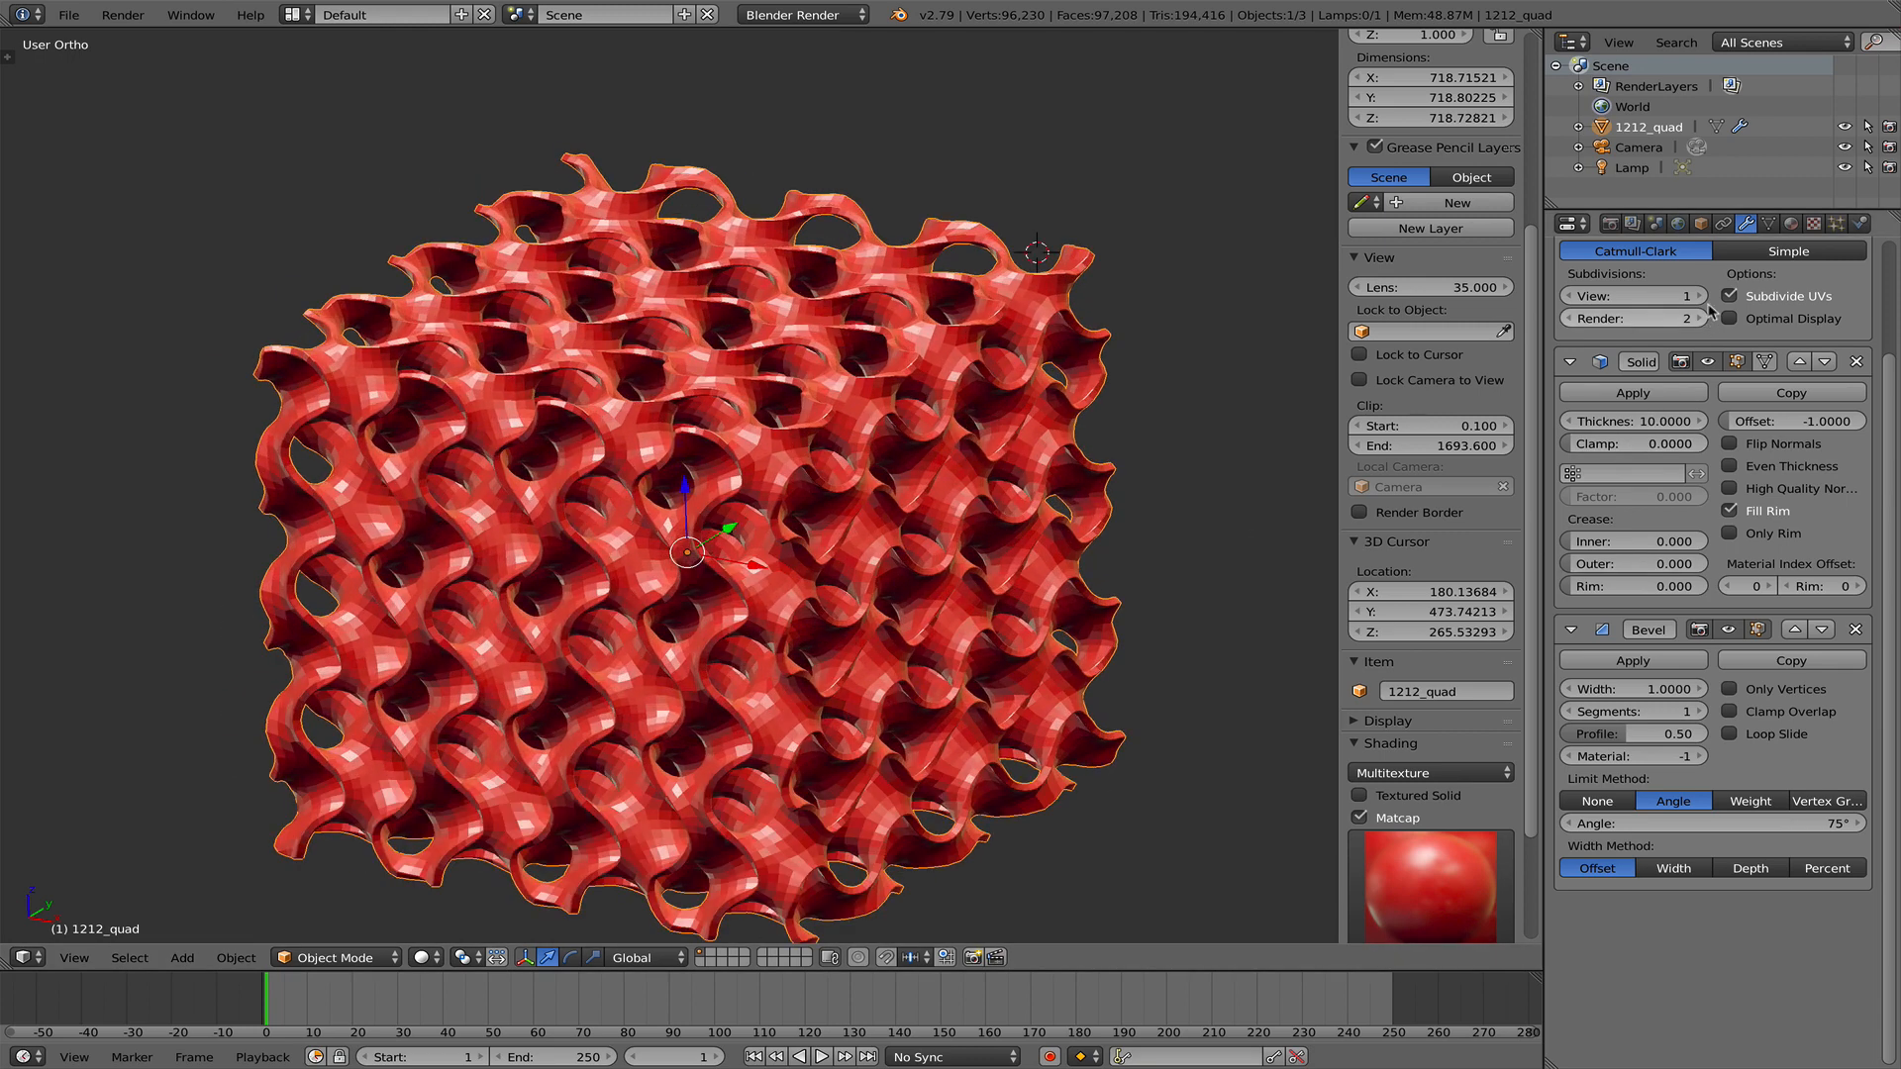
{"action": "middle_click_drag", "start_coordinate": [802, 688], "coordinate": [884, 621], "text": "shift"}
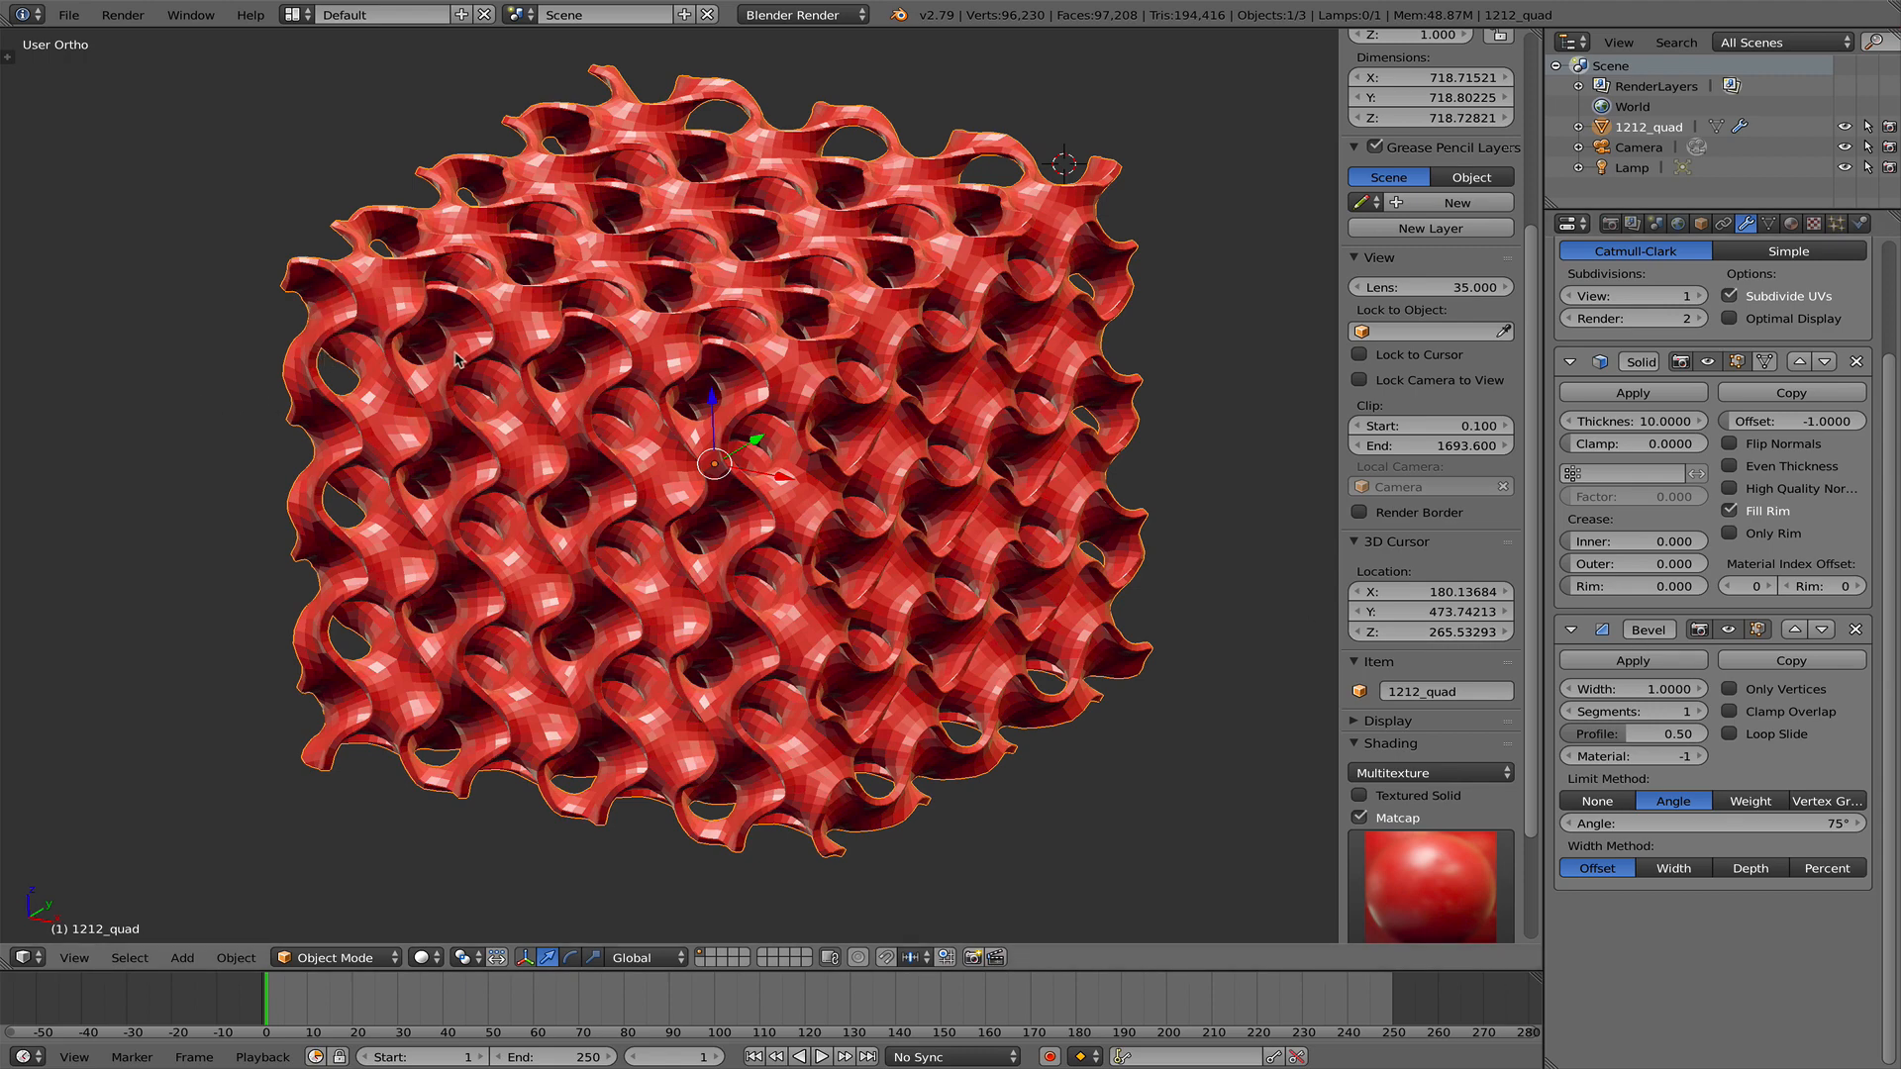
{"action": "middle_click_drag", "start_coordinate": [456, 359], "coordinate": [639, 454]}
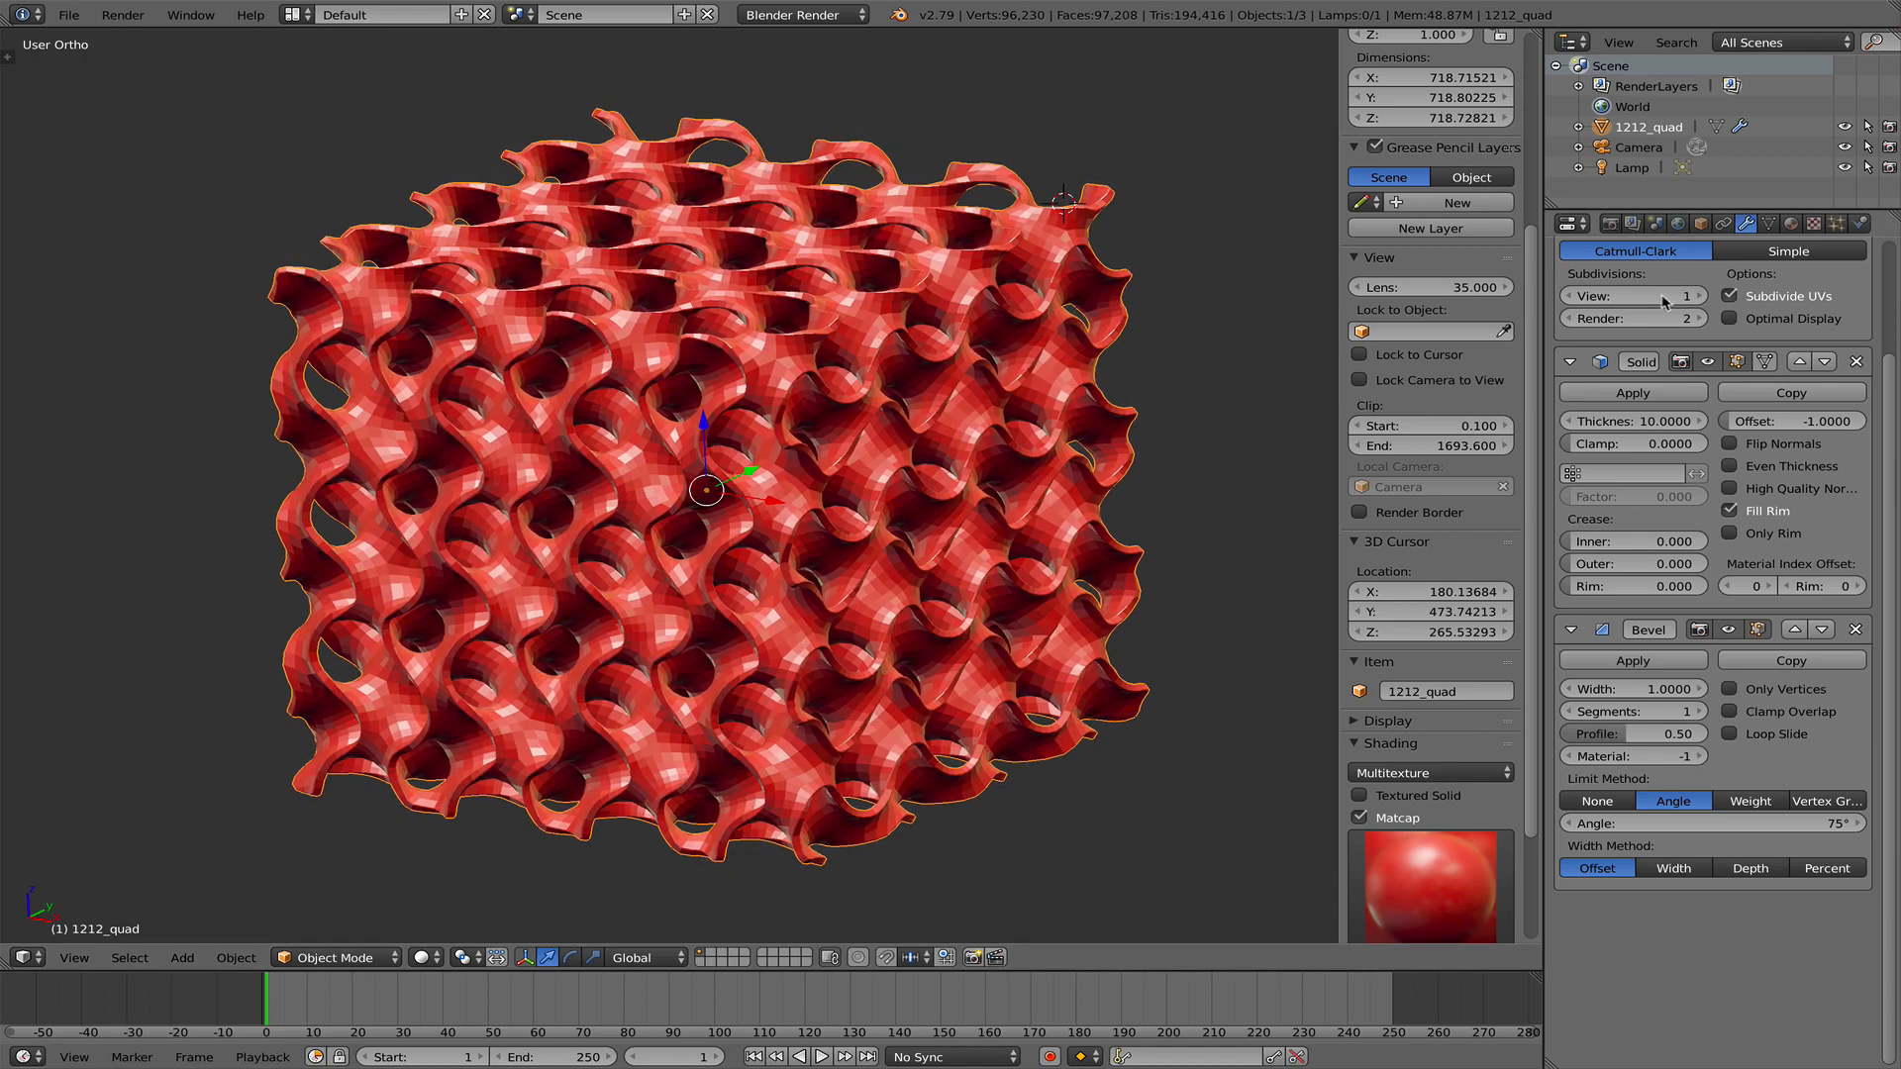
{"action": "scroll", "coordinate": [1690, 365], "scroll_direction": "up", "scroll_amount": 4}
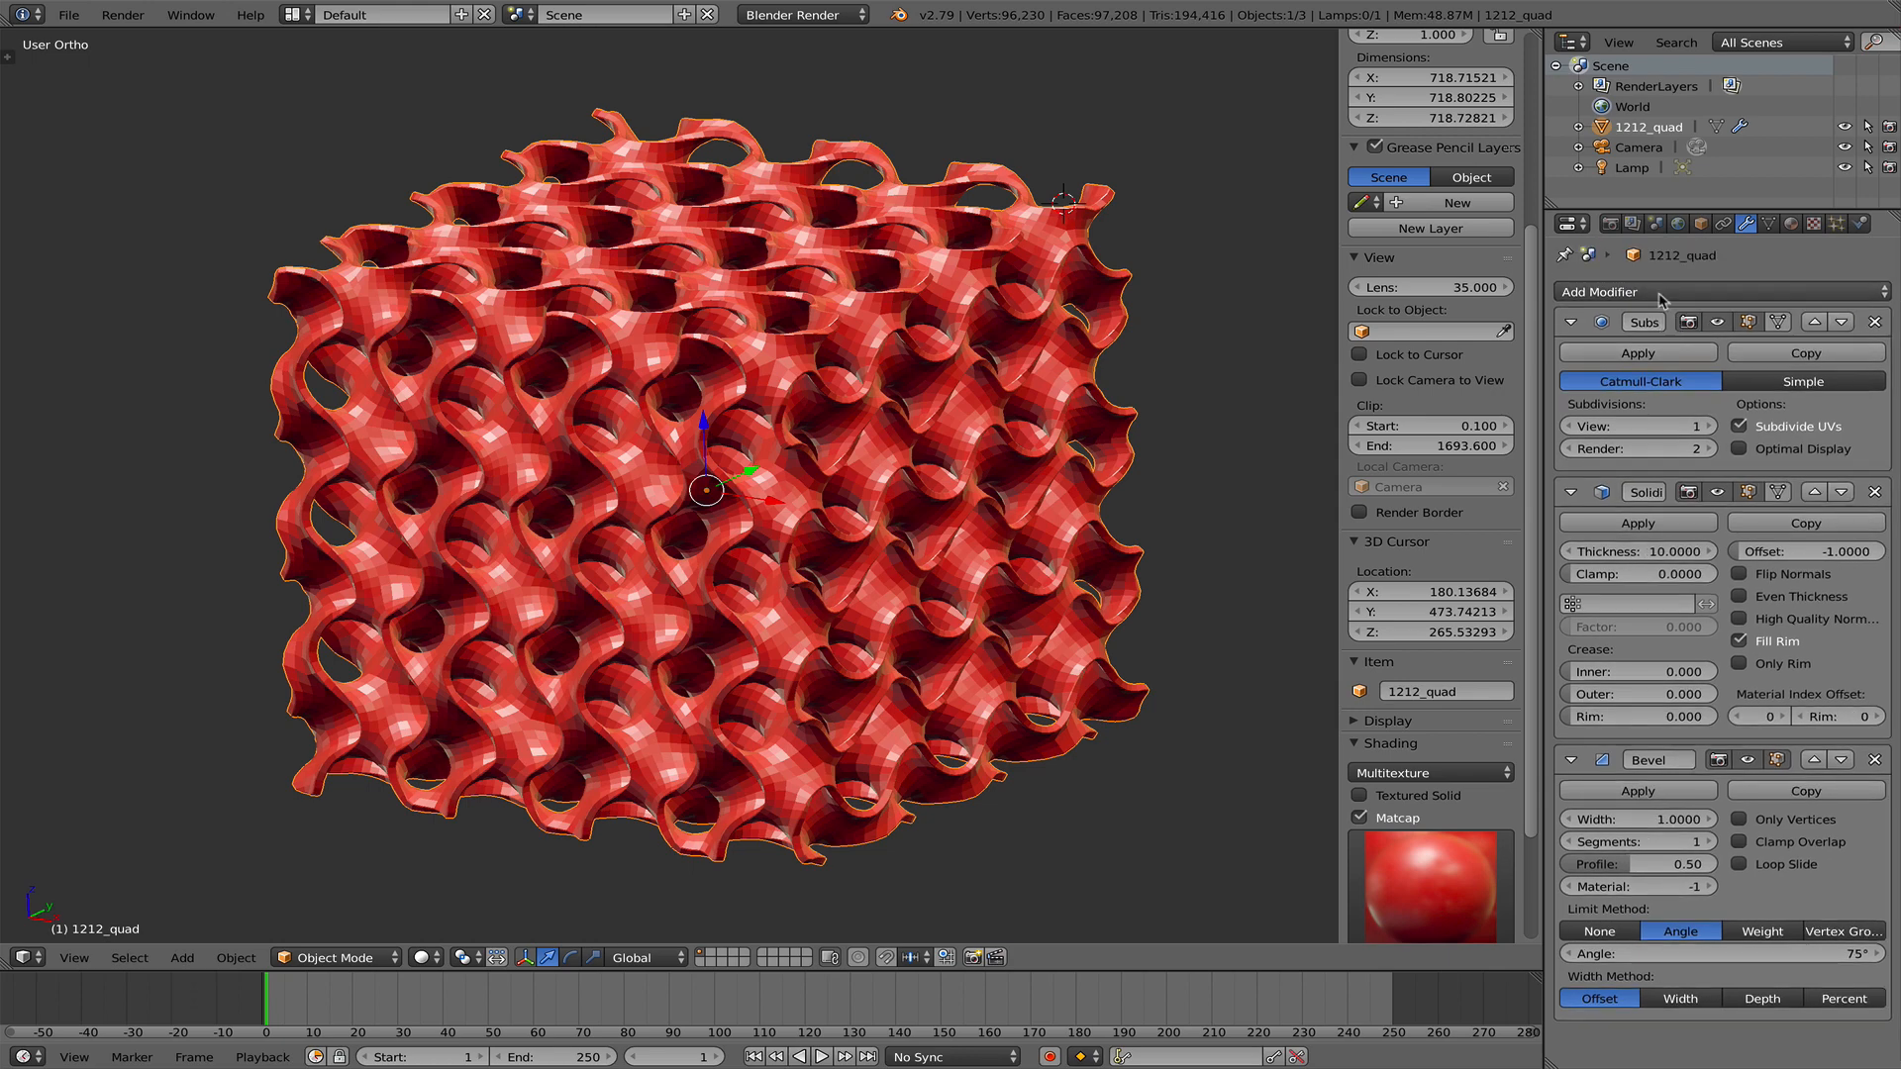
{"action": "left_click", "coordinate": [1646, 294]}
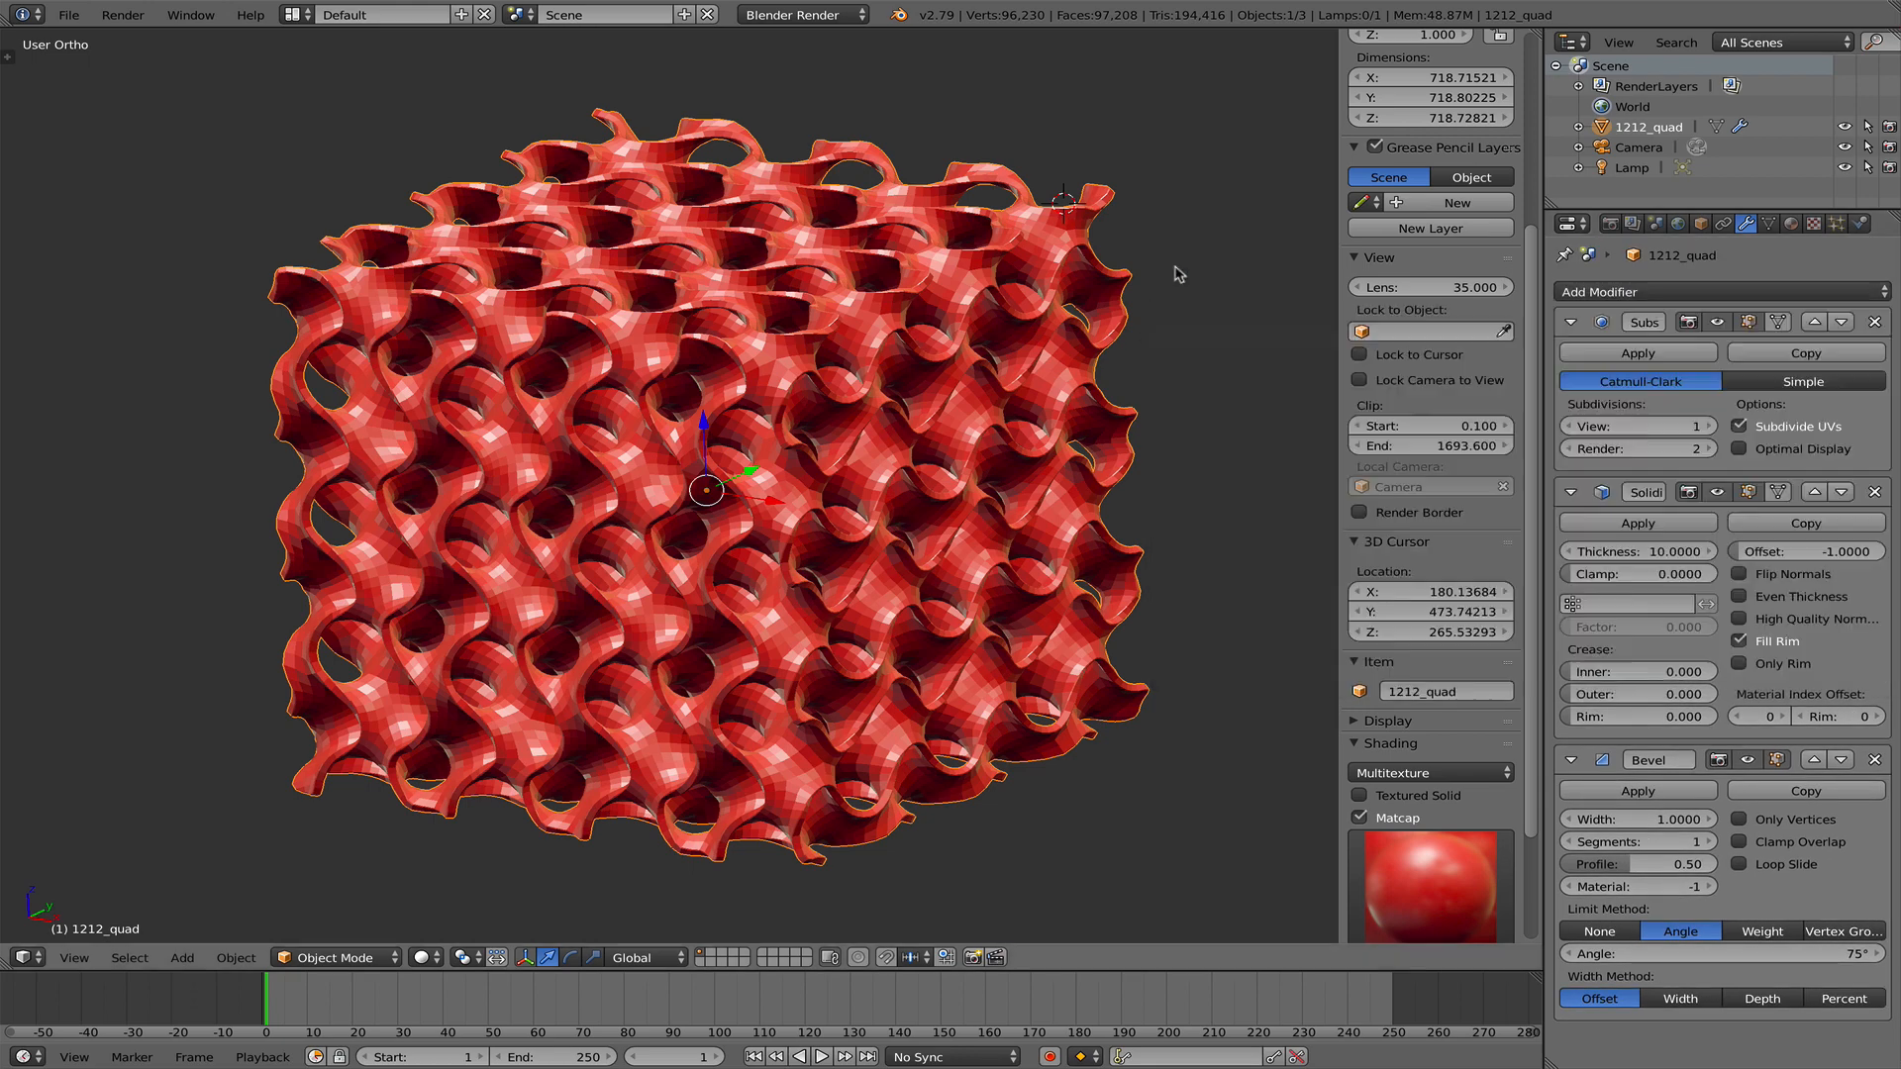
- Inspect the flat-shaded gyroid from its other sides
{"action": "left_click", "coordinate": [1199, 239]}
{"action": "middle_click_drag", "start_coordinate": [1092, 433], "coordinate": [404, 423]}
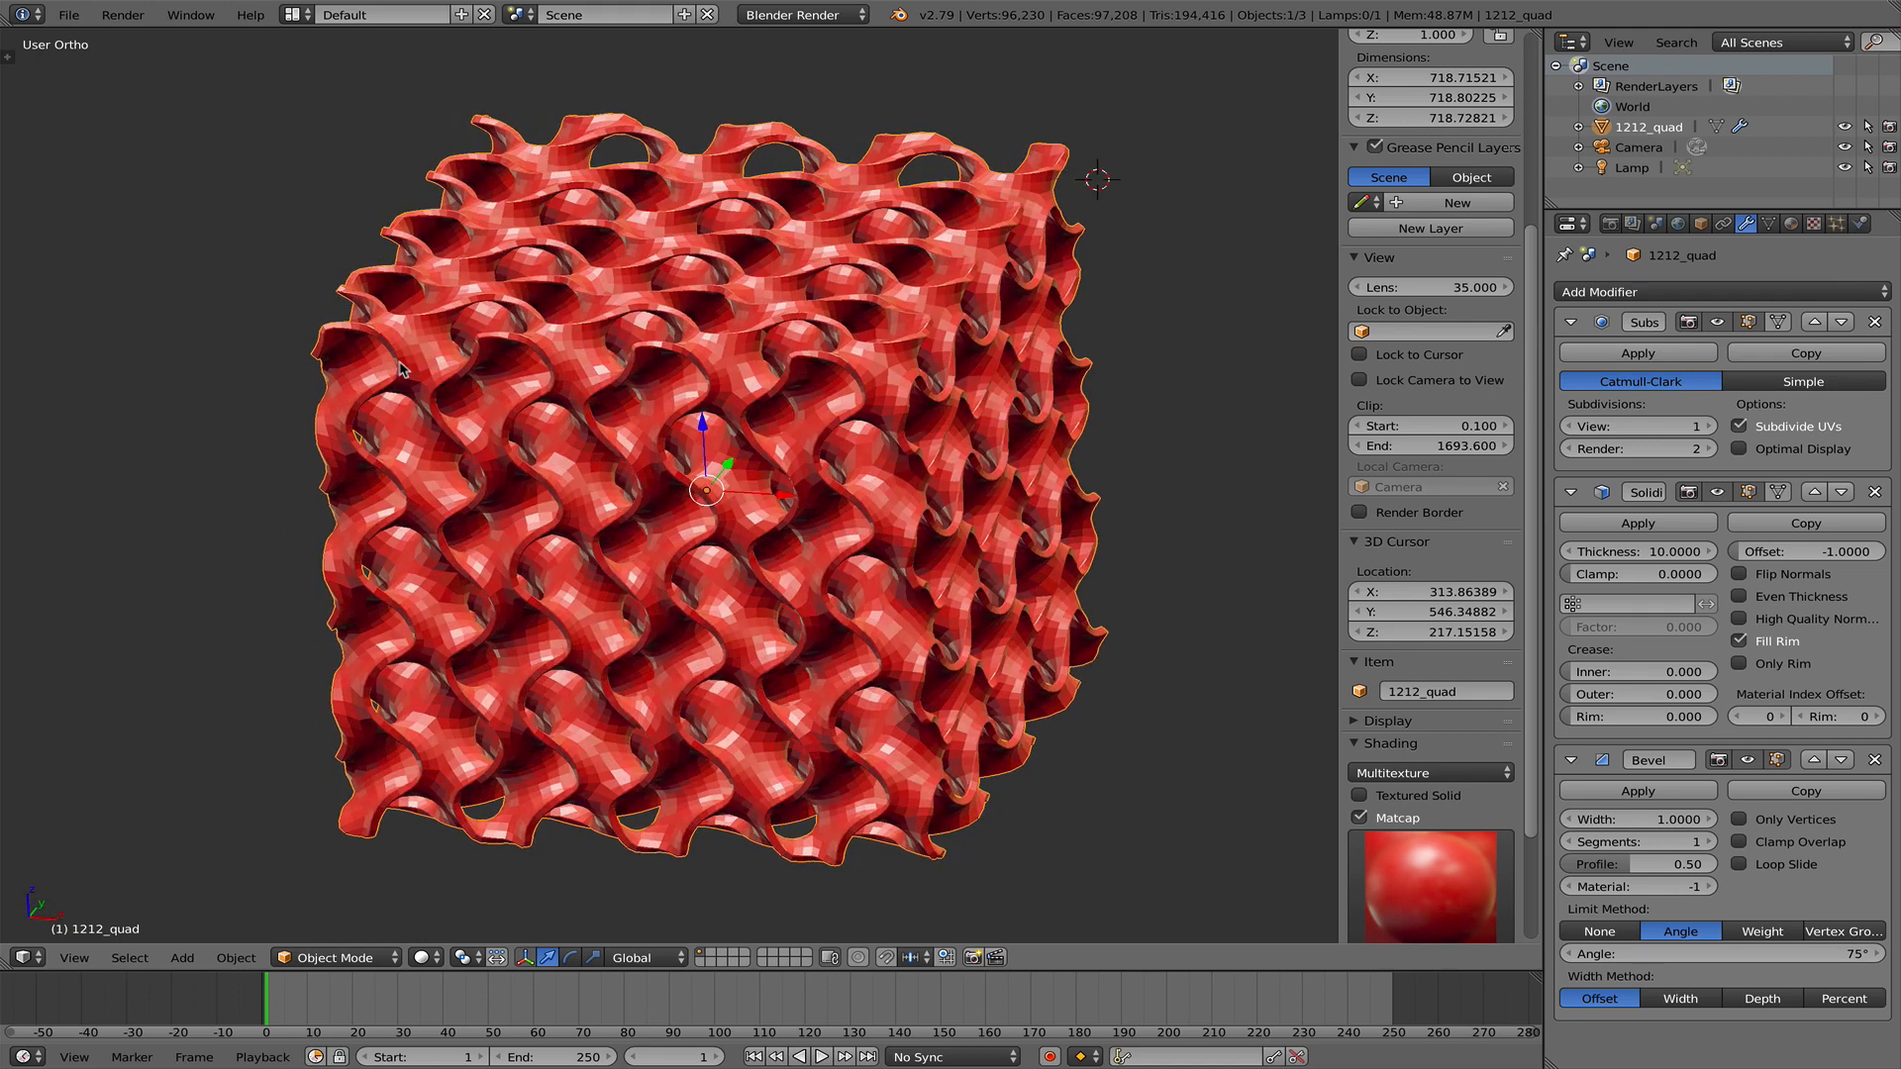
{"action": "scroll", "coordinate": [400, 364], "scroll_direction": "down", "scroll_amount": 2}
{"action": "scroll", "coordinate": [409, 357], "scroll_direction": "up", "scroll_amount": 2}
{"action": "middle_click_drag", "start_coordinate": [498, 387], "coordinate": [812, 589]}
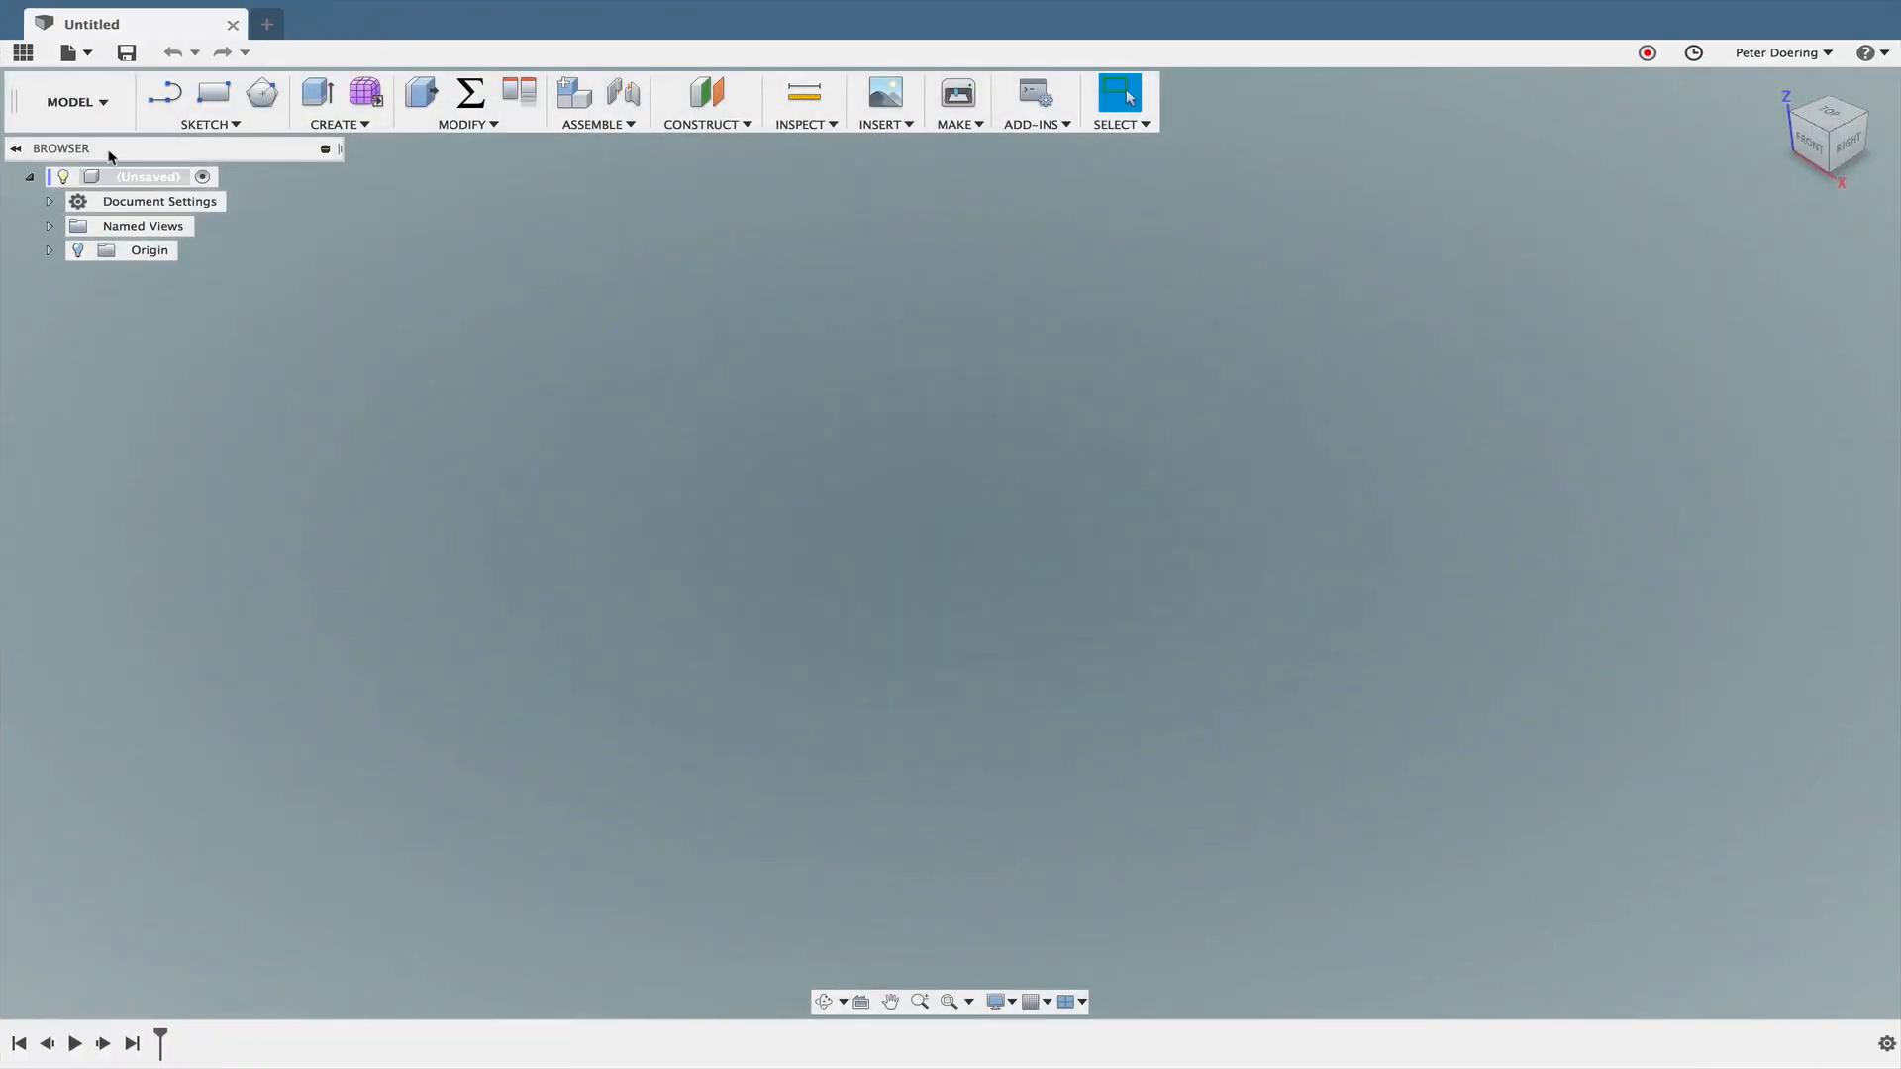
- Switch to Fusion 360 and turn off design history capture for the empty untitled design
{"action": "right_click", "coordinate": [160, 176]}
{"action": "left_click", "coordinate": [288, 547]}
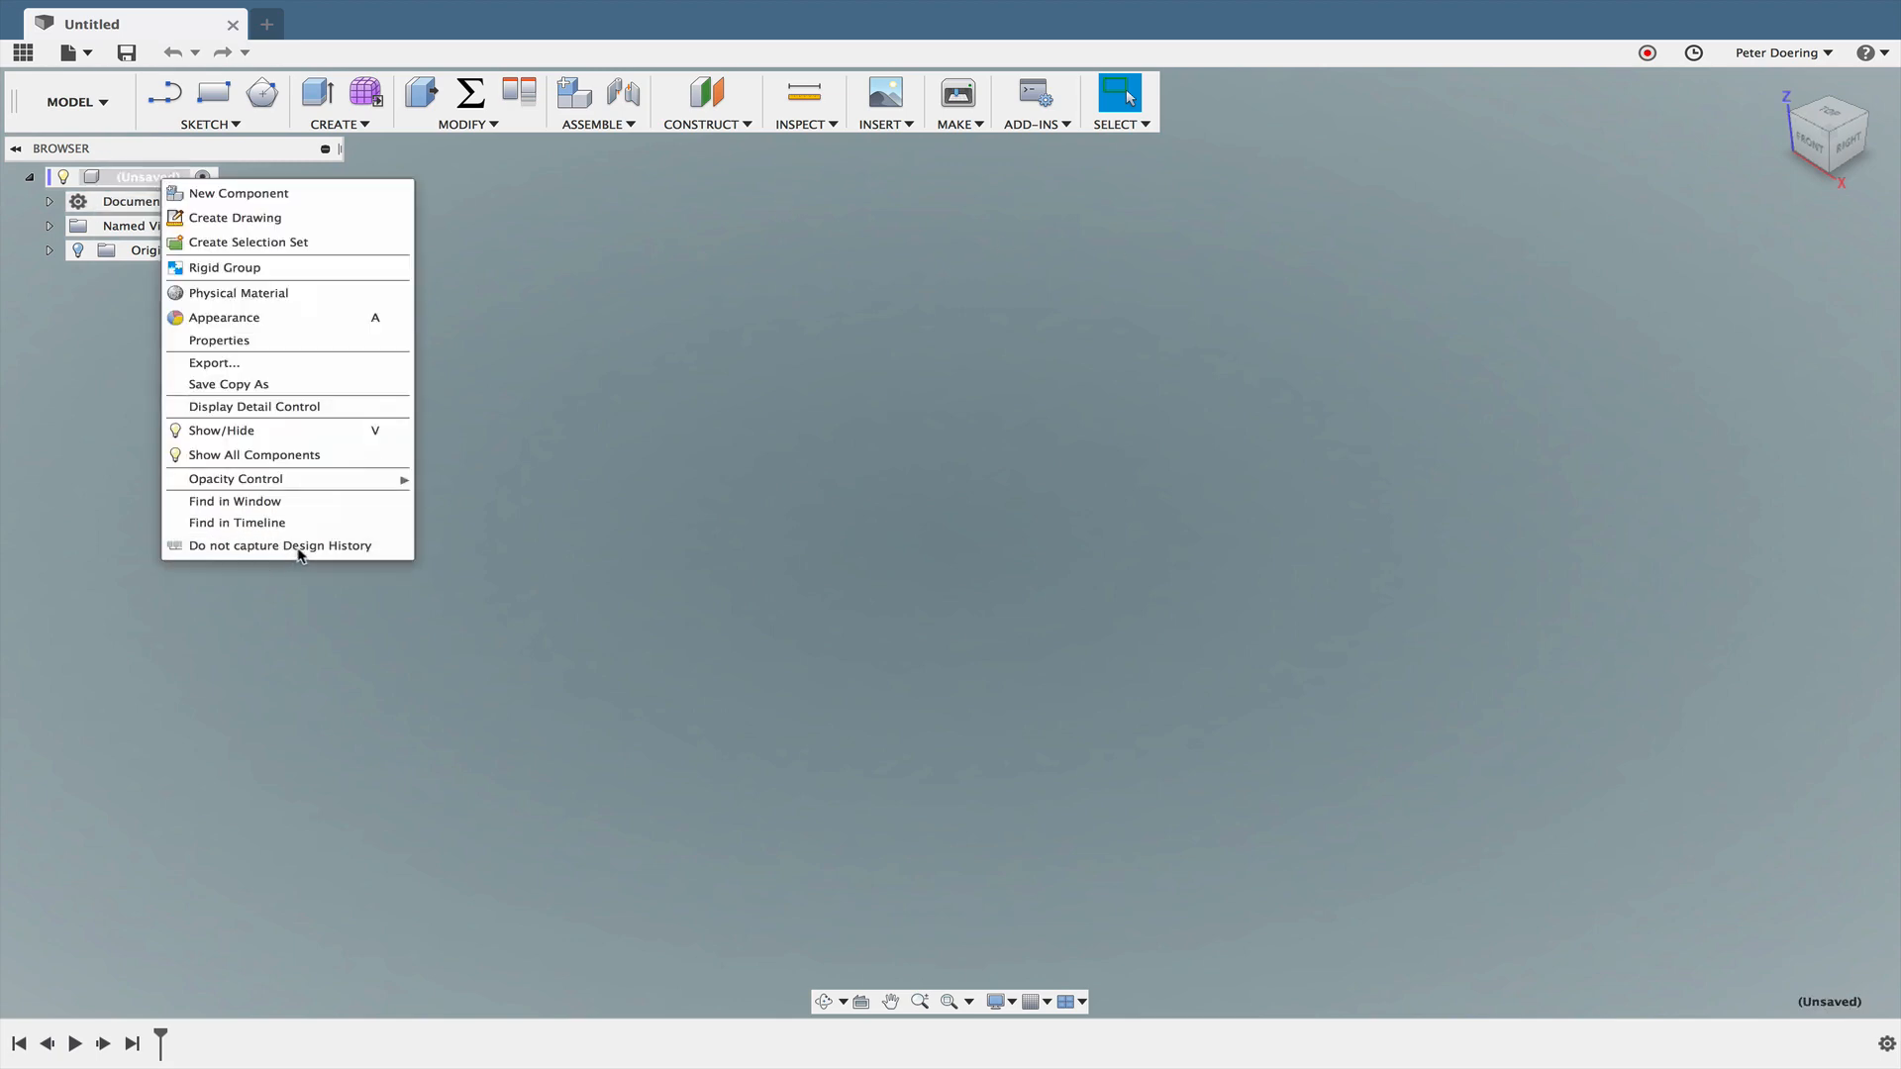
{"action": "left_click", "coordinate": [985, 549]}
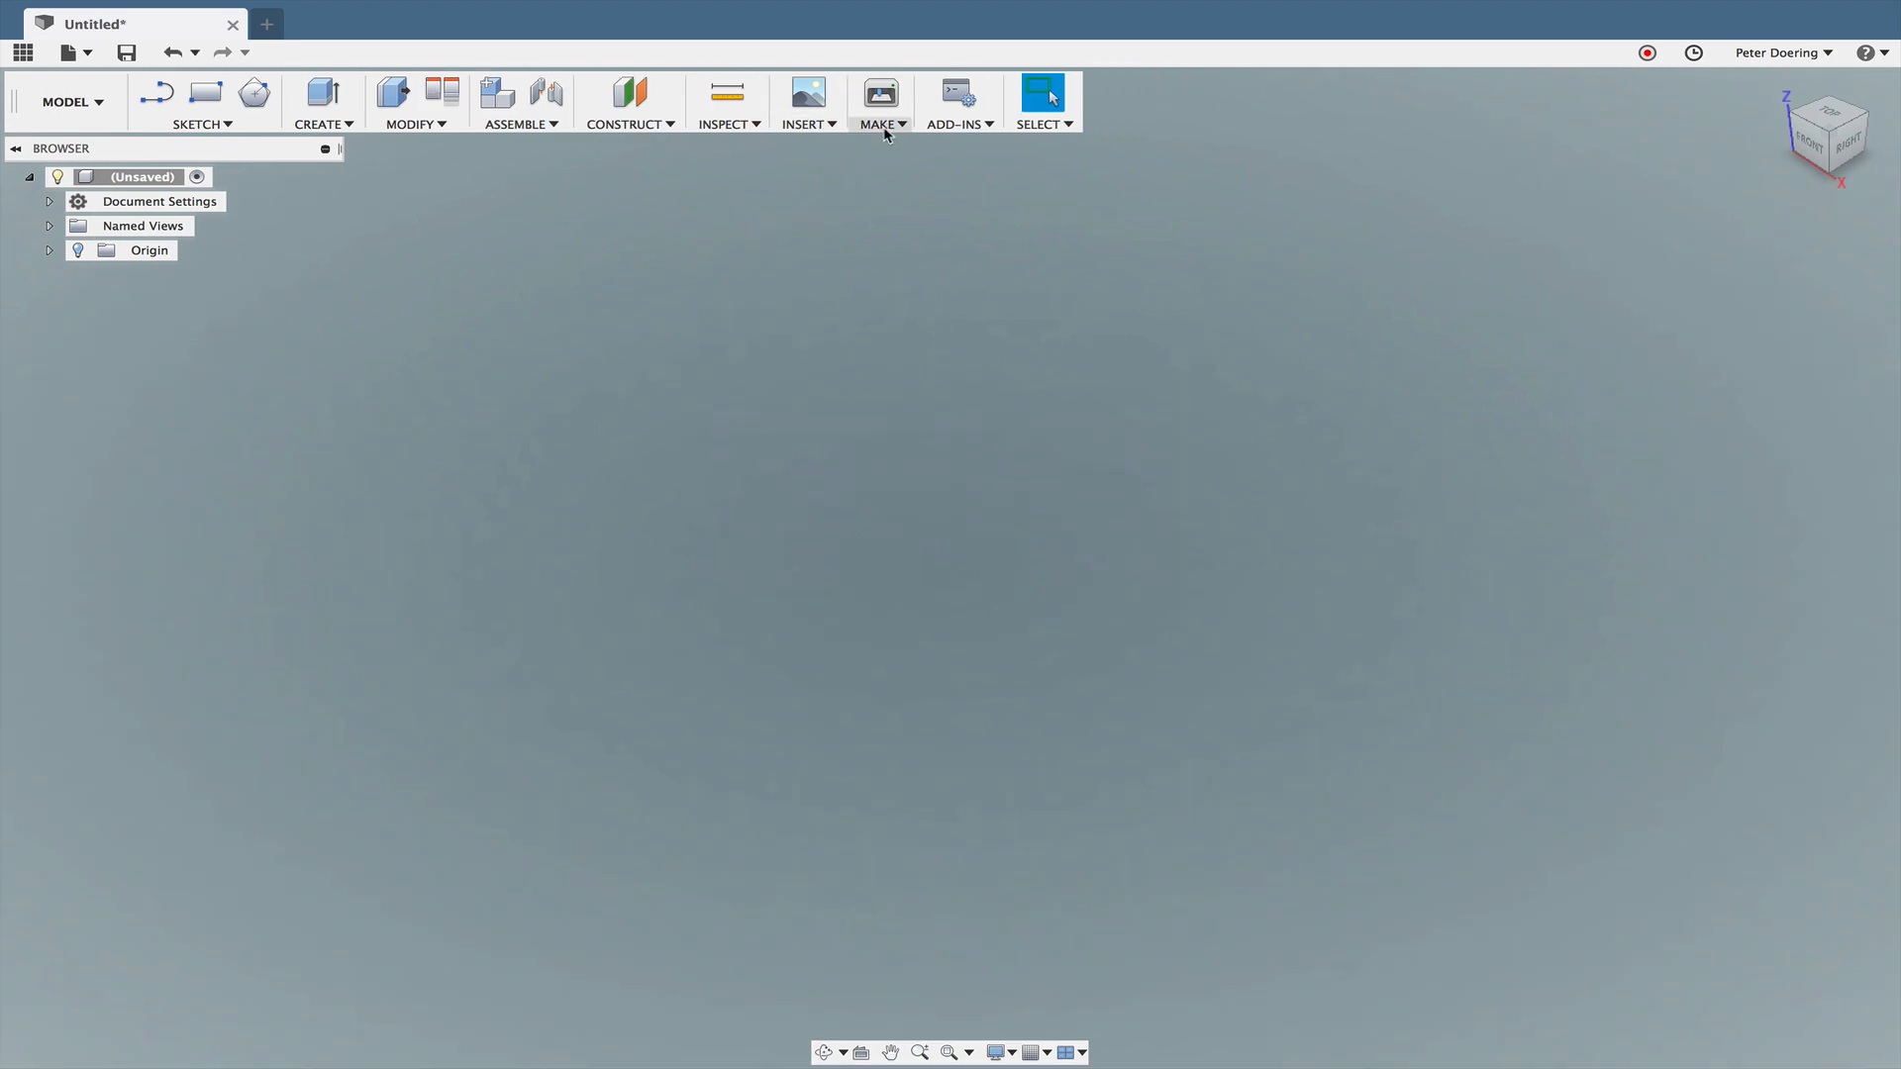
- Insert the mesh file Gyroid_test_2.obj from Downloads into the design, using millimeter as the unit type
{"action": "left_click", "coordinate": [817, 124]}
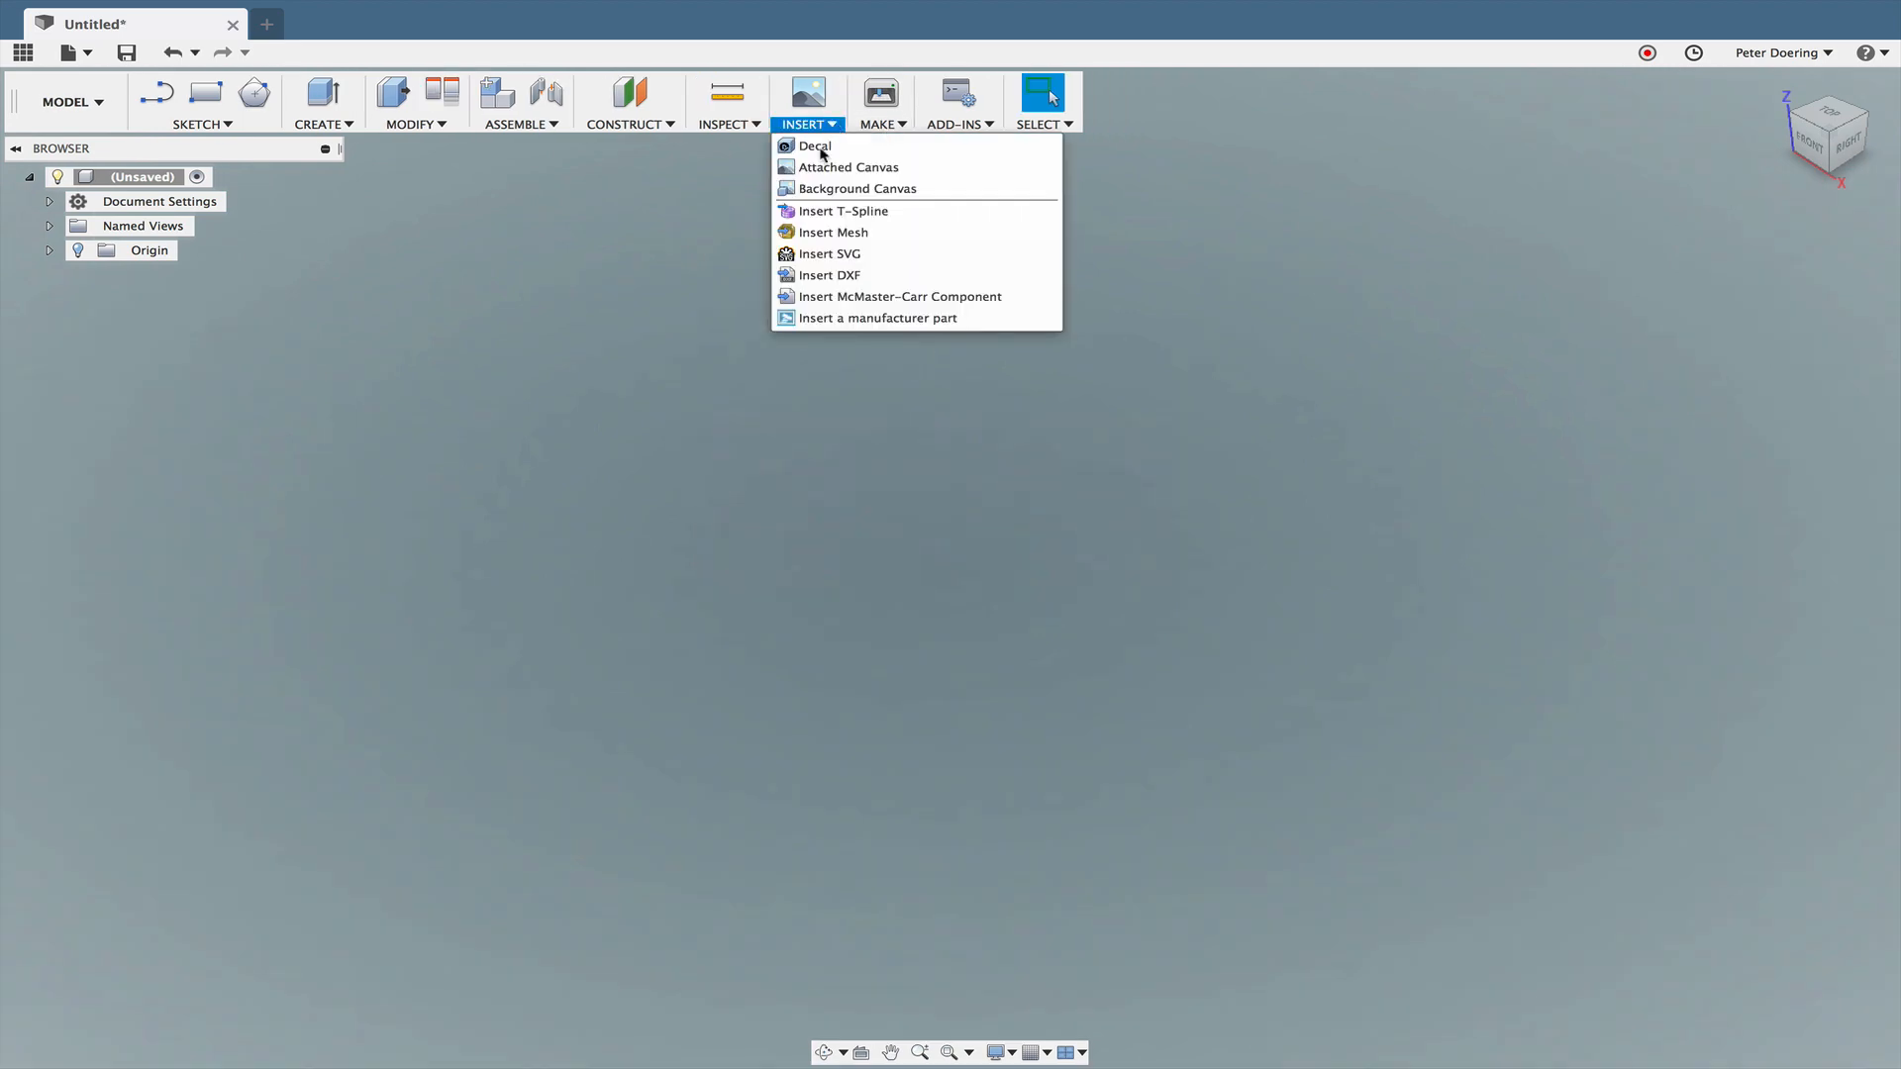
{"action": "left_click", "coordinate": [837, 237]}
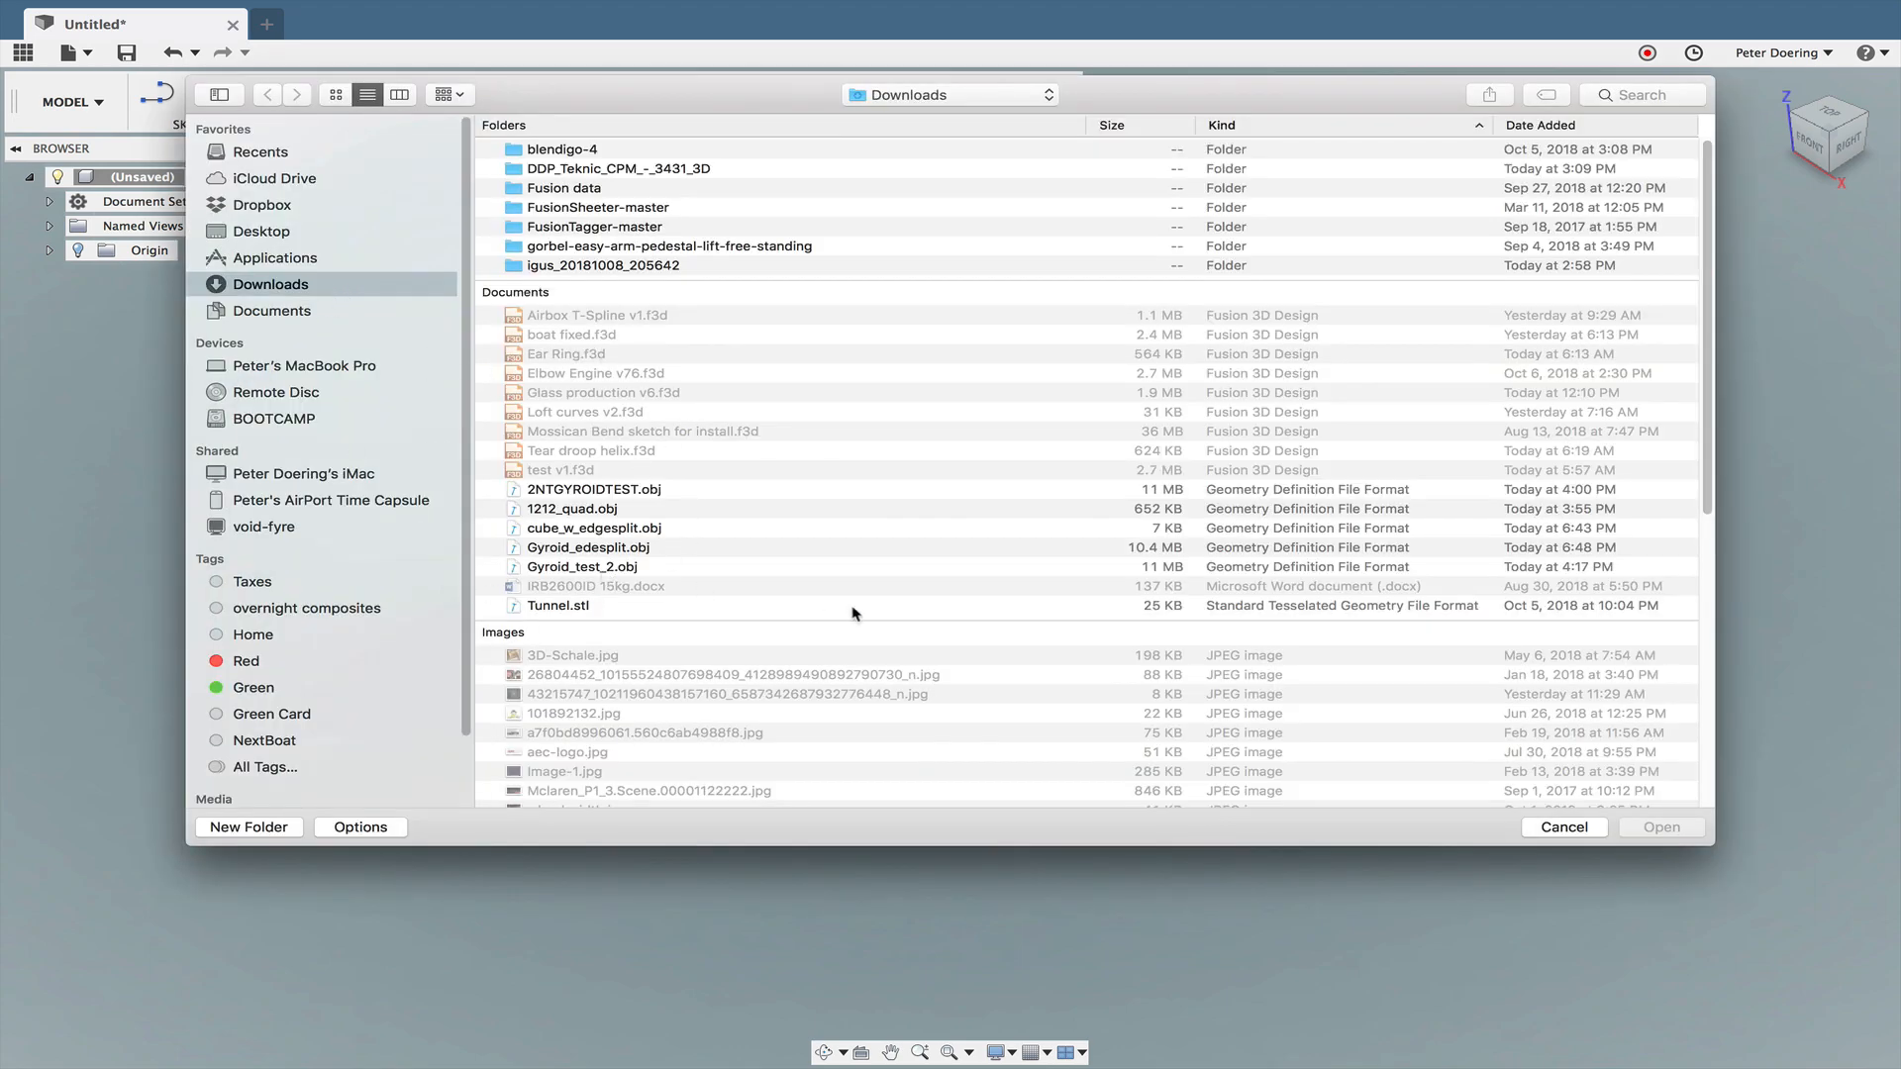
{"action": "left_click", "coordinate": [620, 568]}
{"action": "left_click", "coordinate": [1649, 828]}
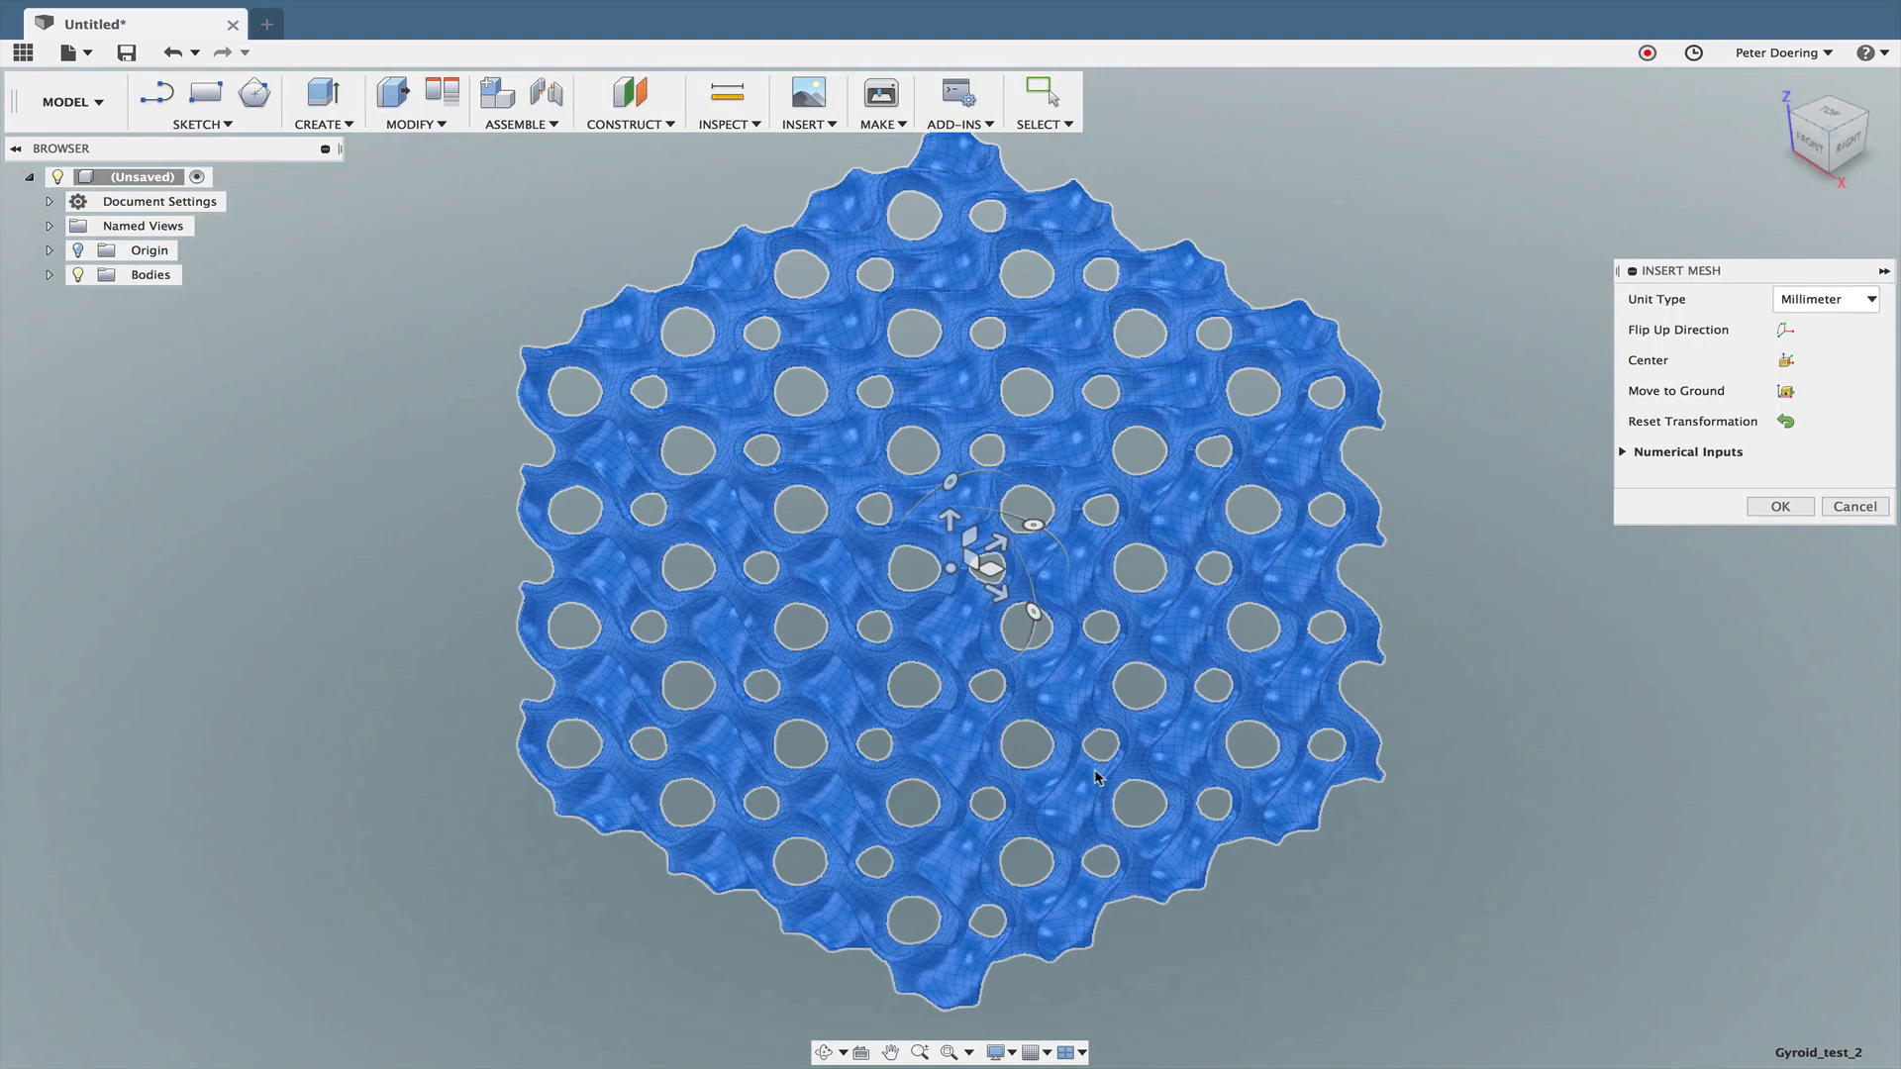
{"action": "middle_click_drag", "start_coordinate": [1052, 784], "coordinate": [1030, 711], "text": "shift"}
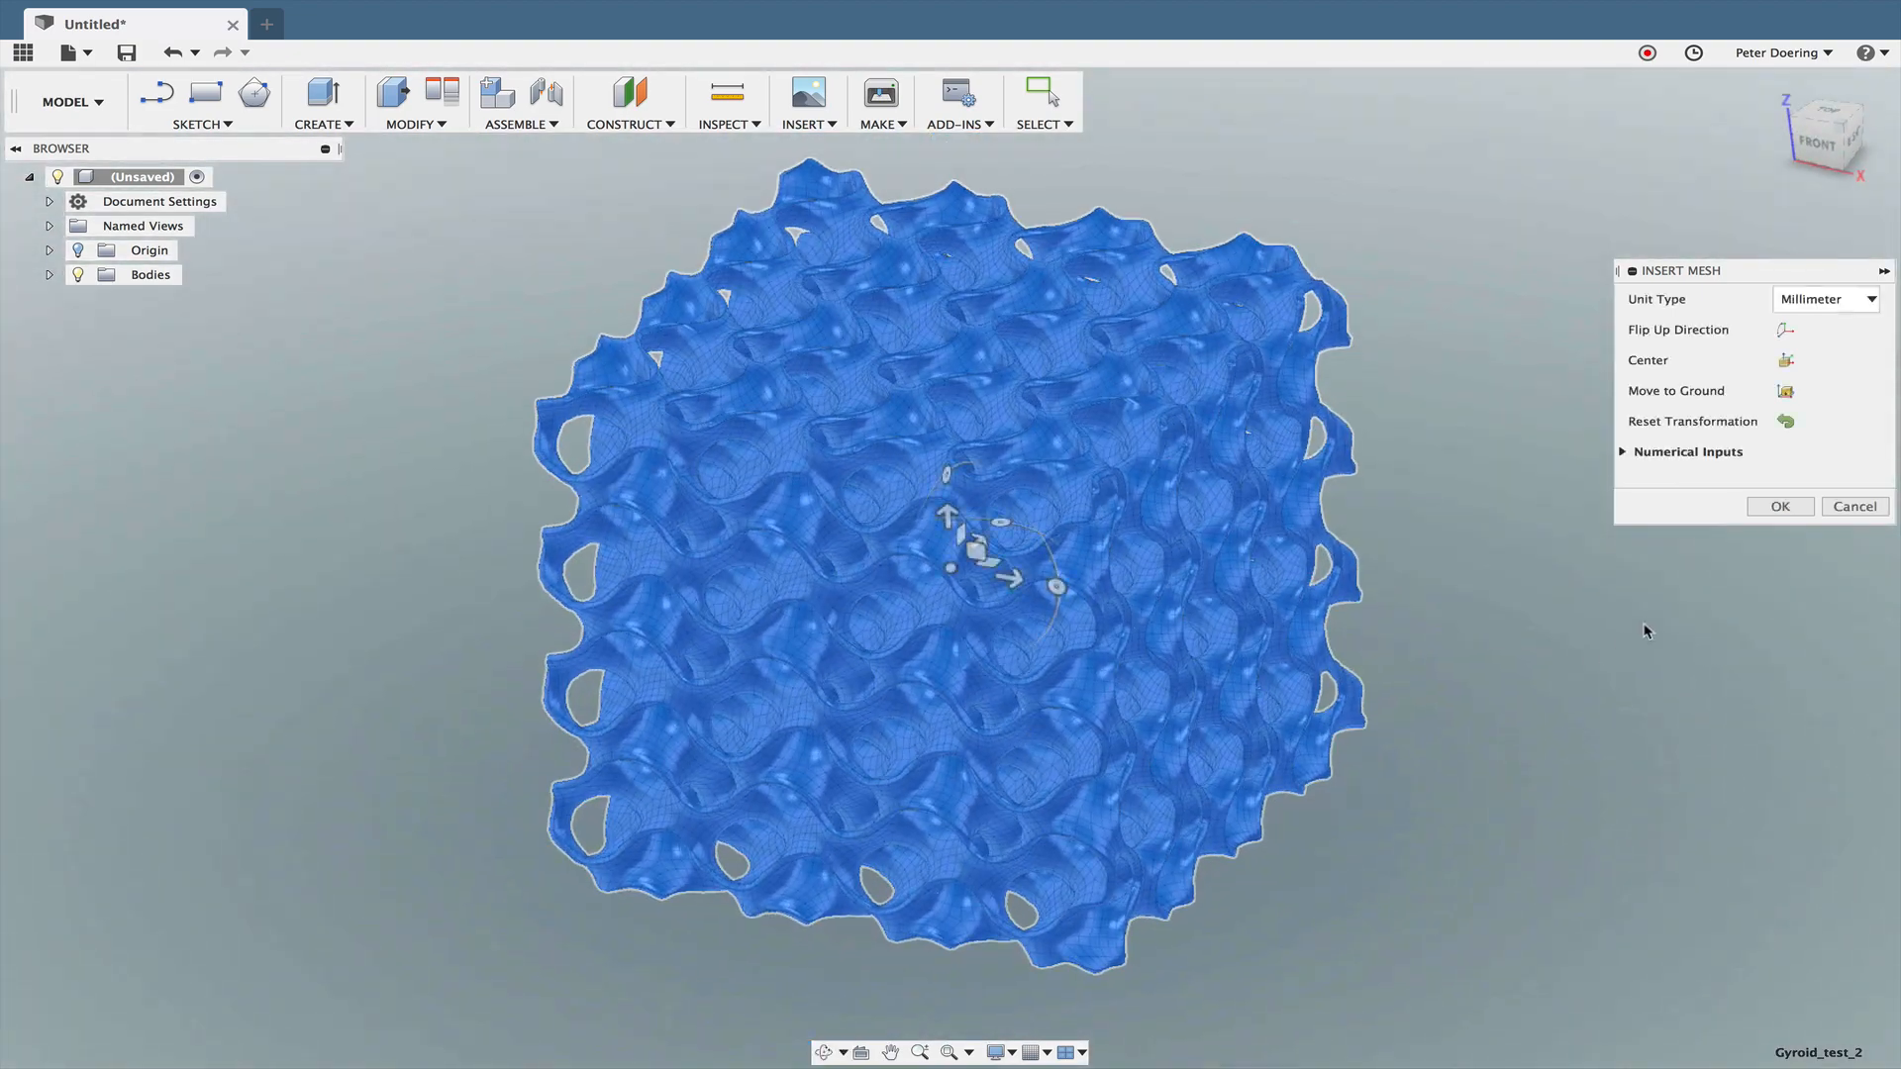
{"action": "left_click", "coordinate": [1801, 510]}
{"action": "middle_click_drag", "start_coordinate": [993, 533], "coordinate": [937, 536]}
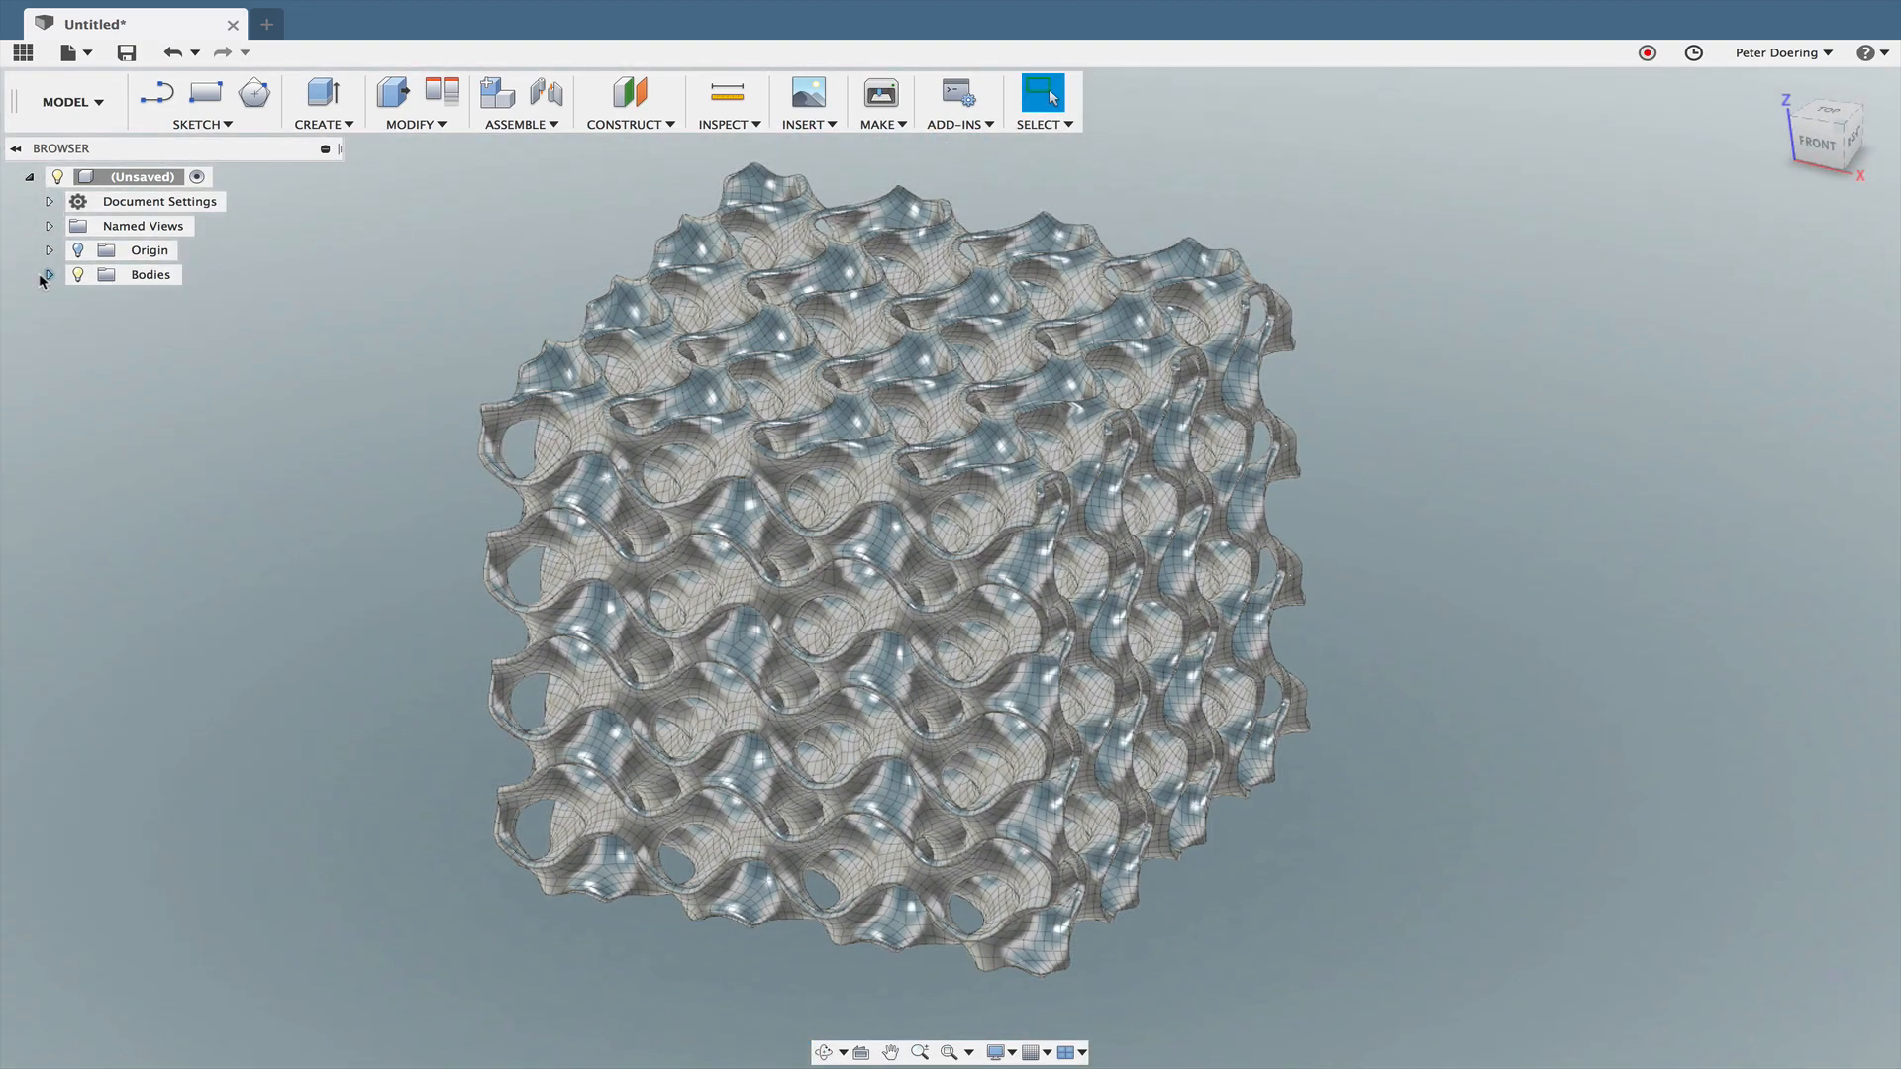
- Convert the Gyroid_test_2 mesh body into a T-Spline body
{"action": "left_click", "coordinate": [48, 275]}
{"action": "right_click", "coordinate": [191, 300]}
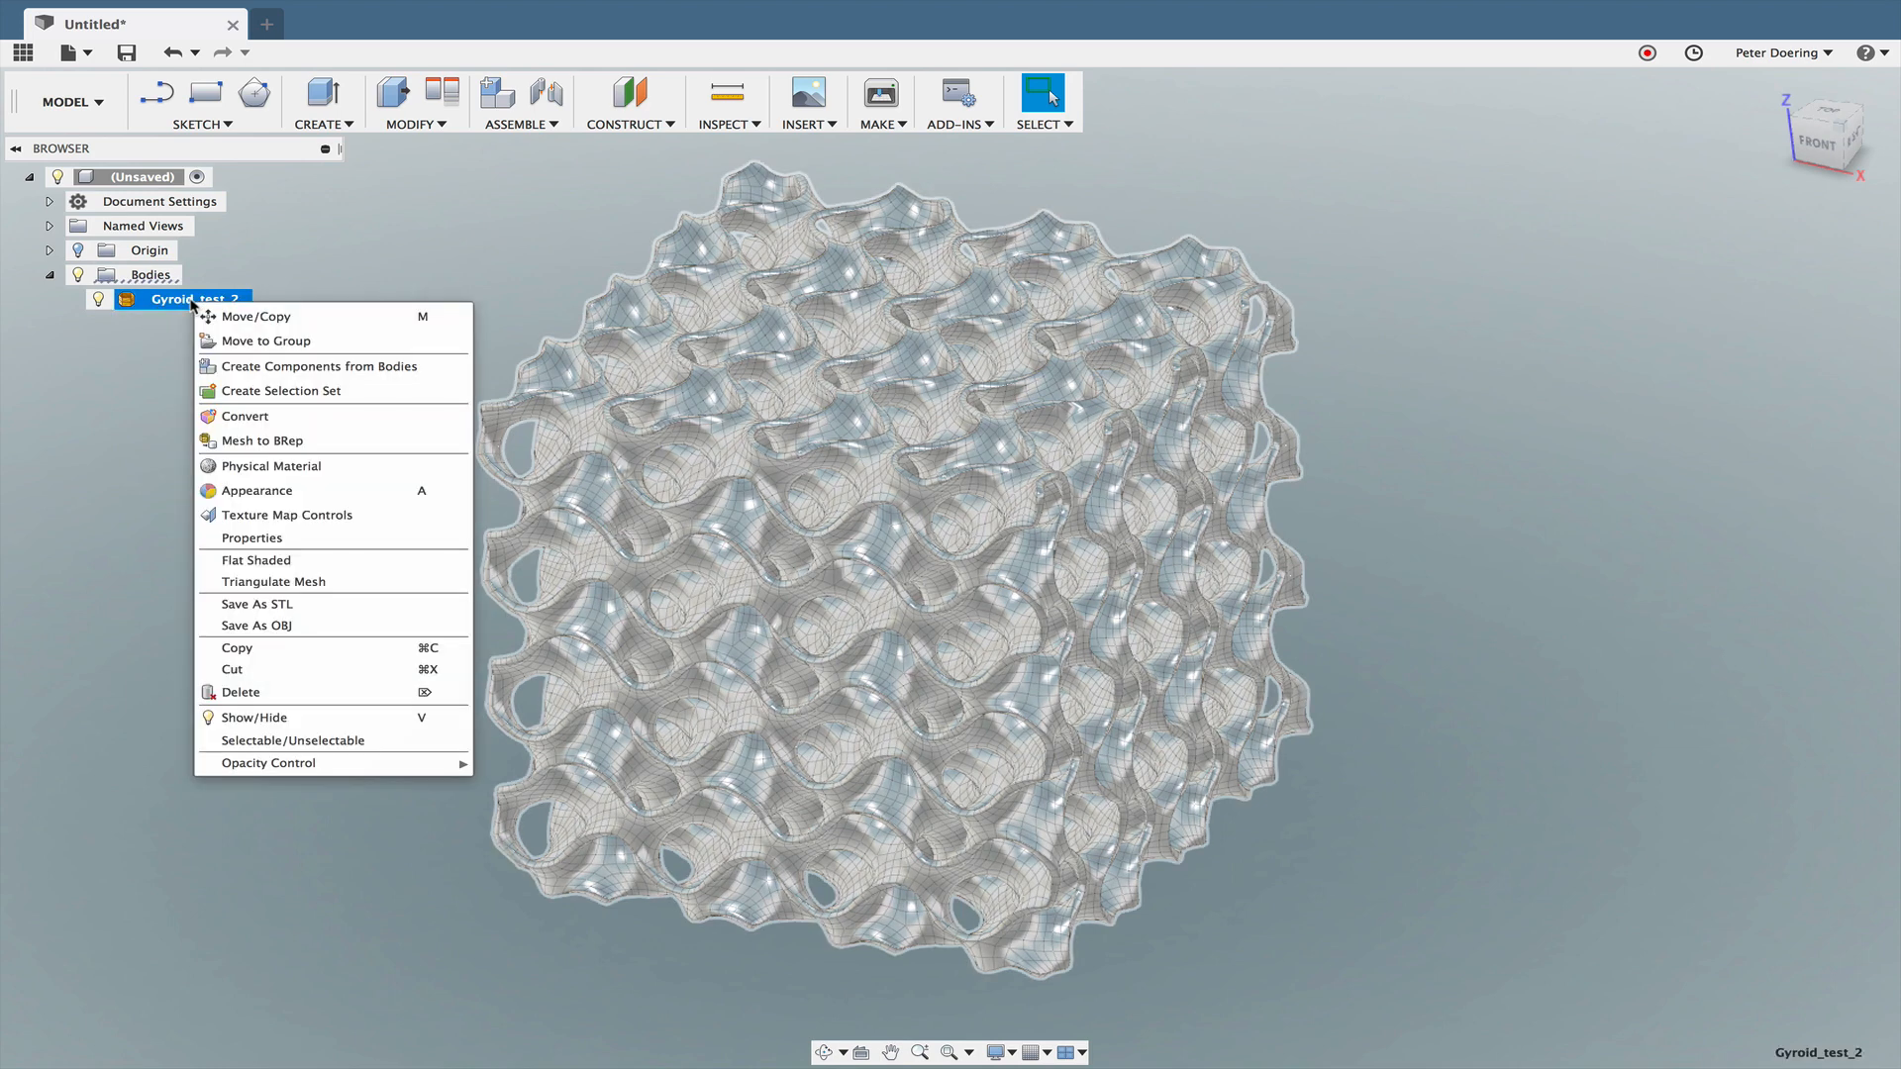
{"action": "left_click", "coordinate": [276, 417]}
{"action": "left_click_drag", "start_coordinate": [1816, 273], "coordinate": [1725, 269]}
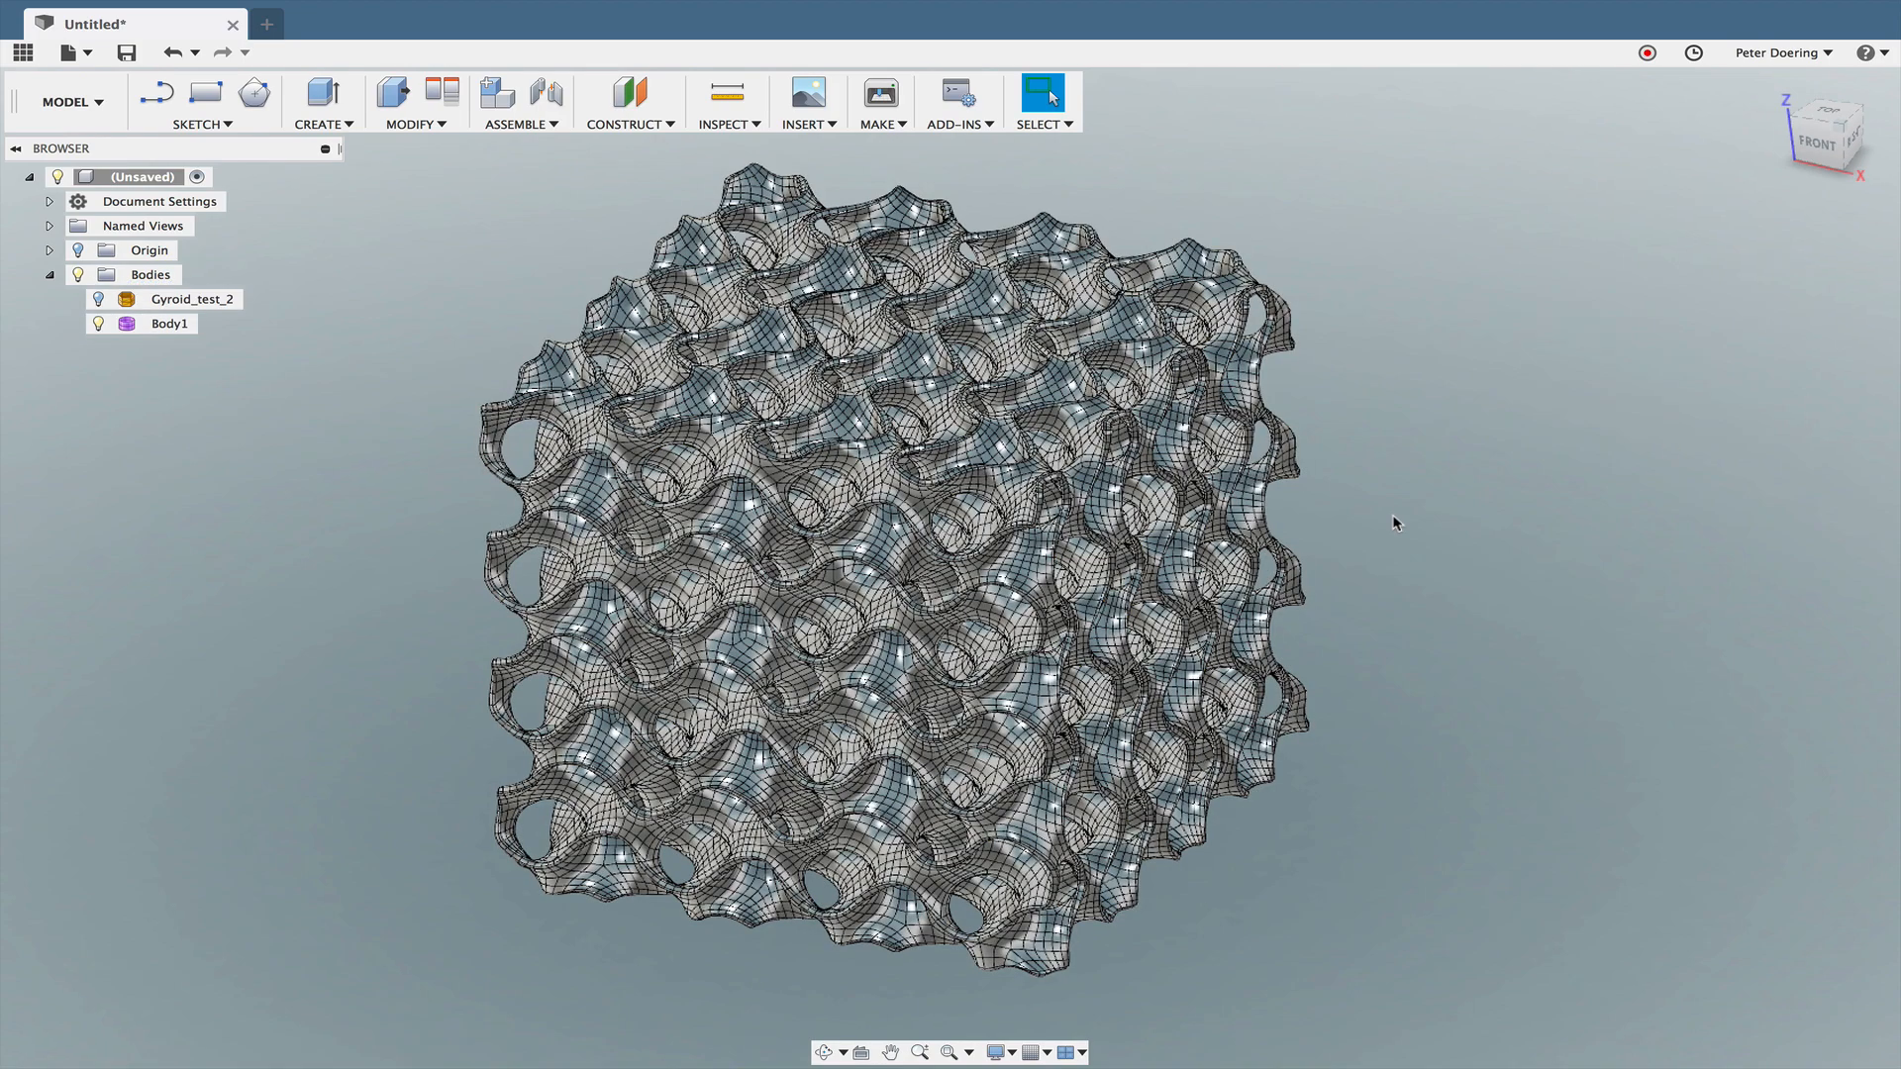
- Convert the gyroid's T-Spline body, Body1, into a solid BRep body
{"action": "mouse_move", "coordinate": [1359, 537]}
{"action": "middle_mouse_down", "text": "shift"}
{"action": "mouse_move", "coordinate": [1397, 498]}
{"action": "mouse_move", "coordinate": [1363, 560]}
{"action": "mouse_move", "coordinate": [1328, 546]}
{"action": "middle_mouse_up", "text": "shift"}
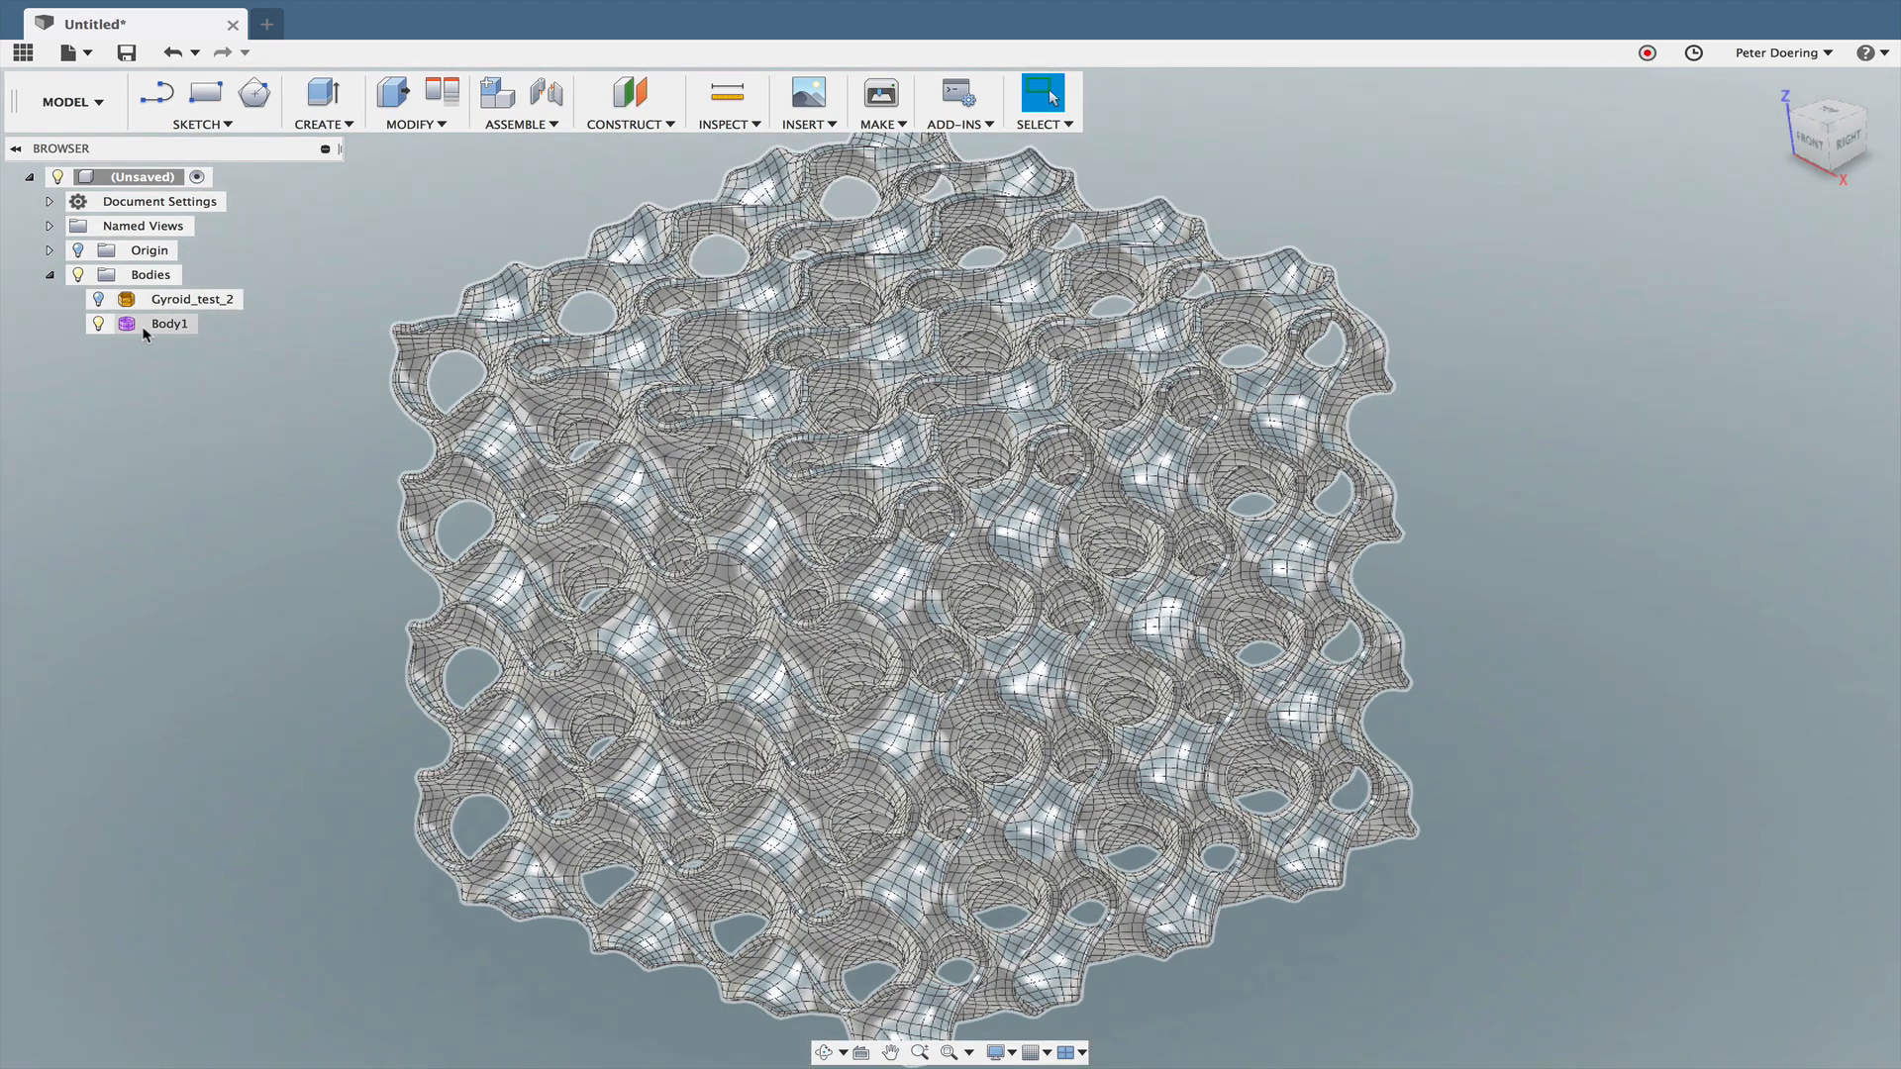
{"action": "right_click", "coordinate": [144, 332]}
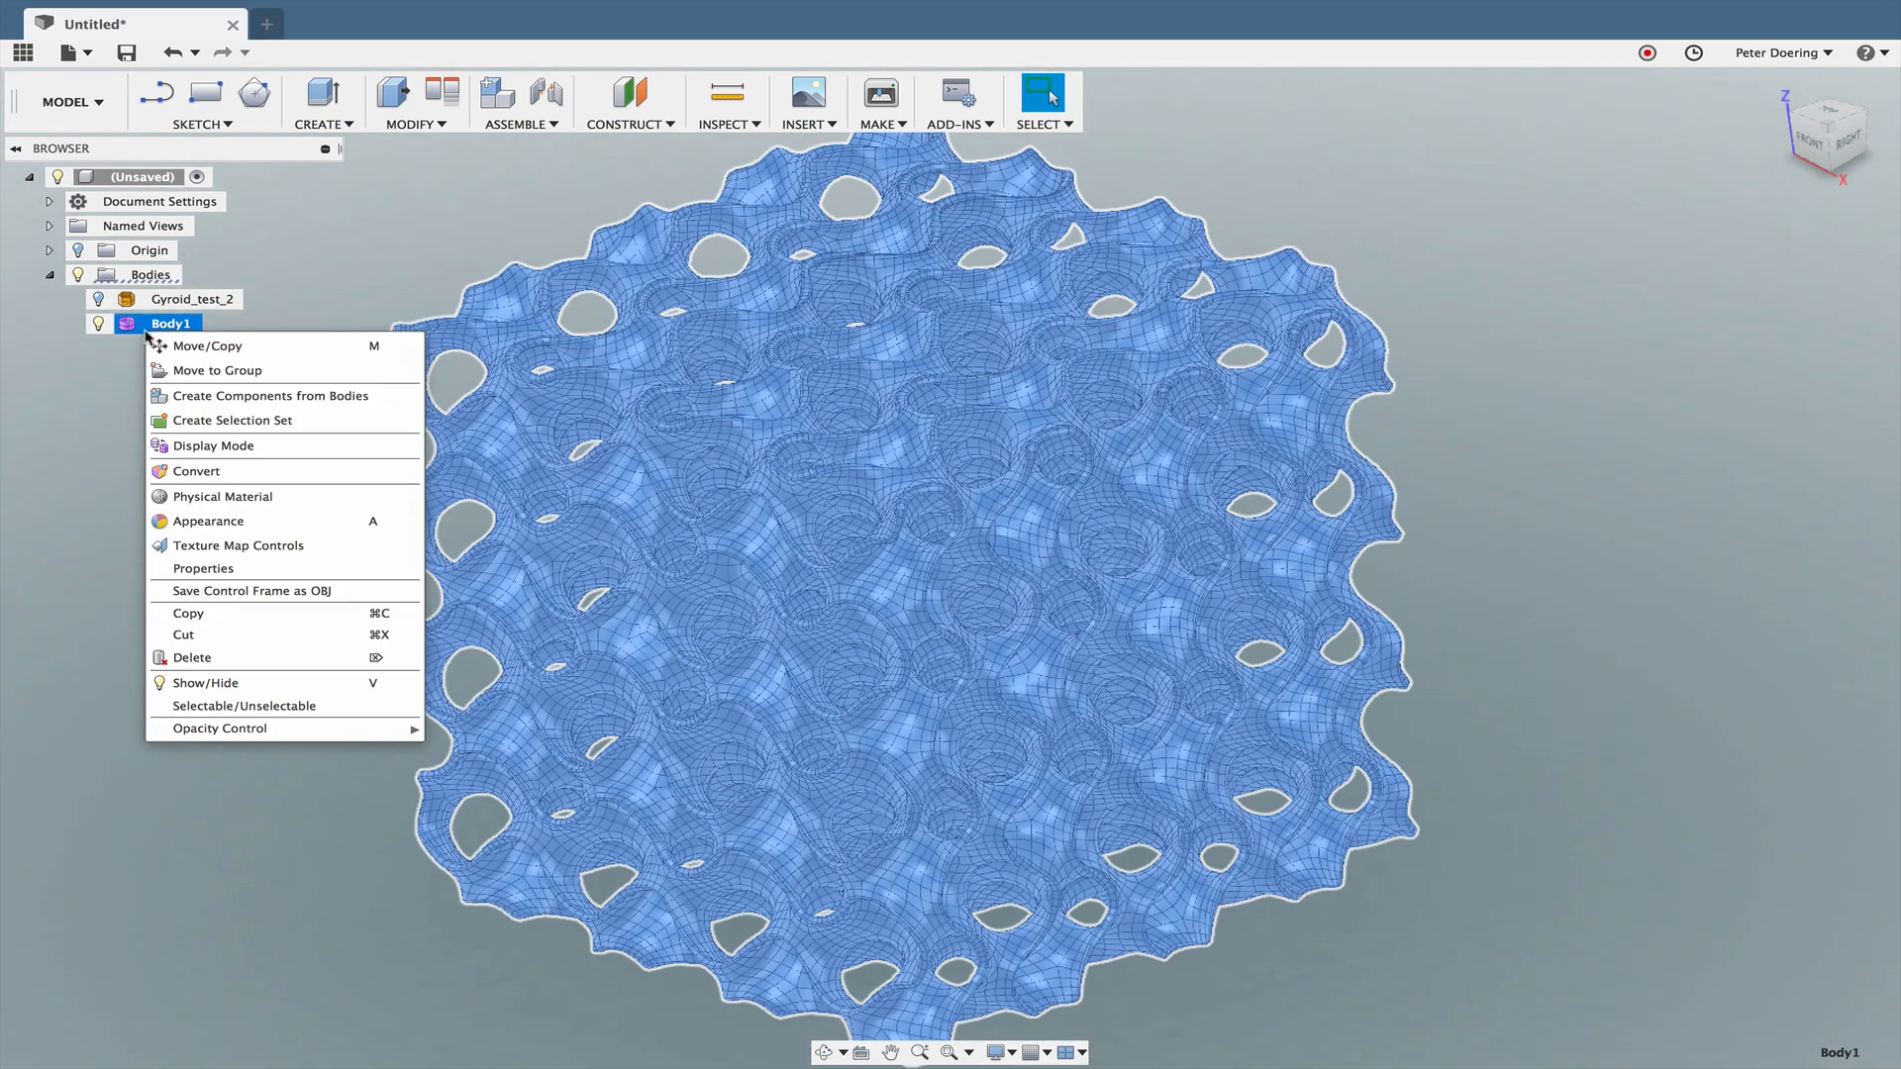
{"action": "left_click", "coordinate": [195, 470]}
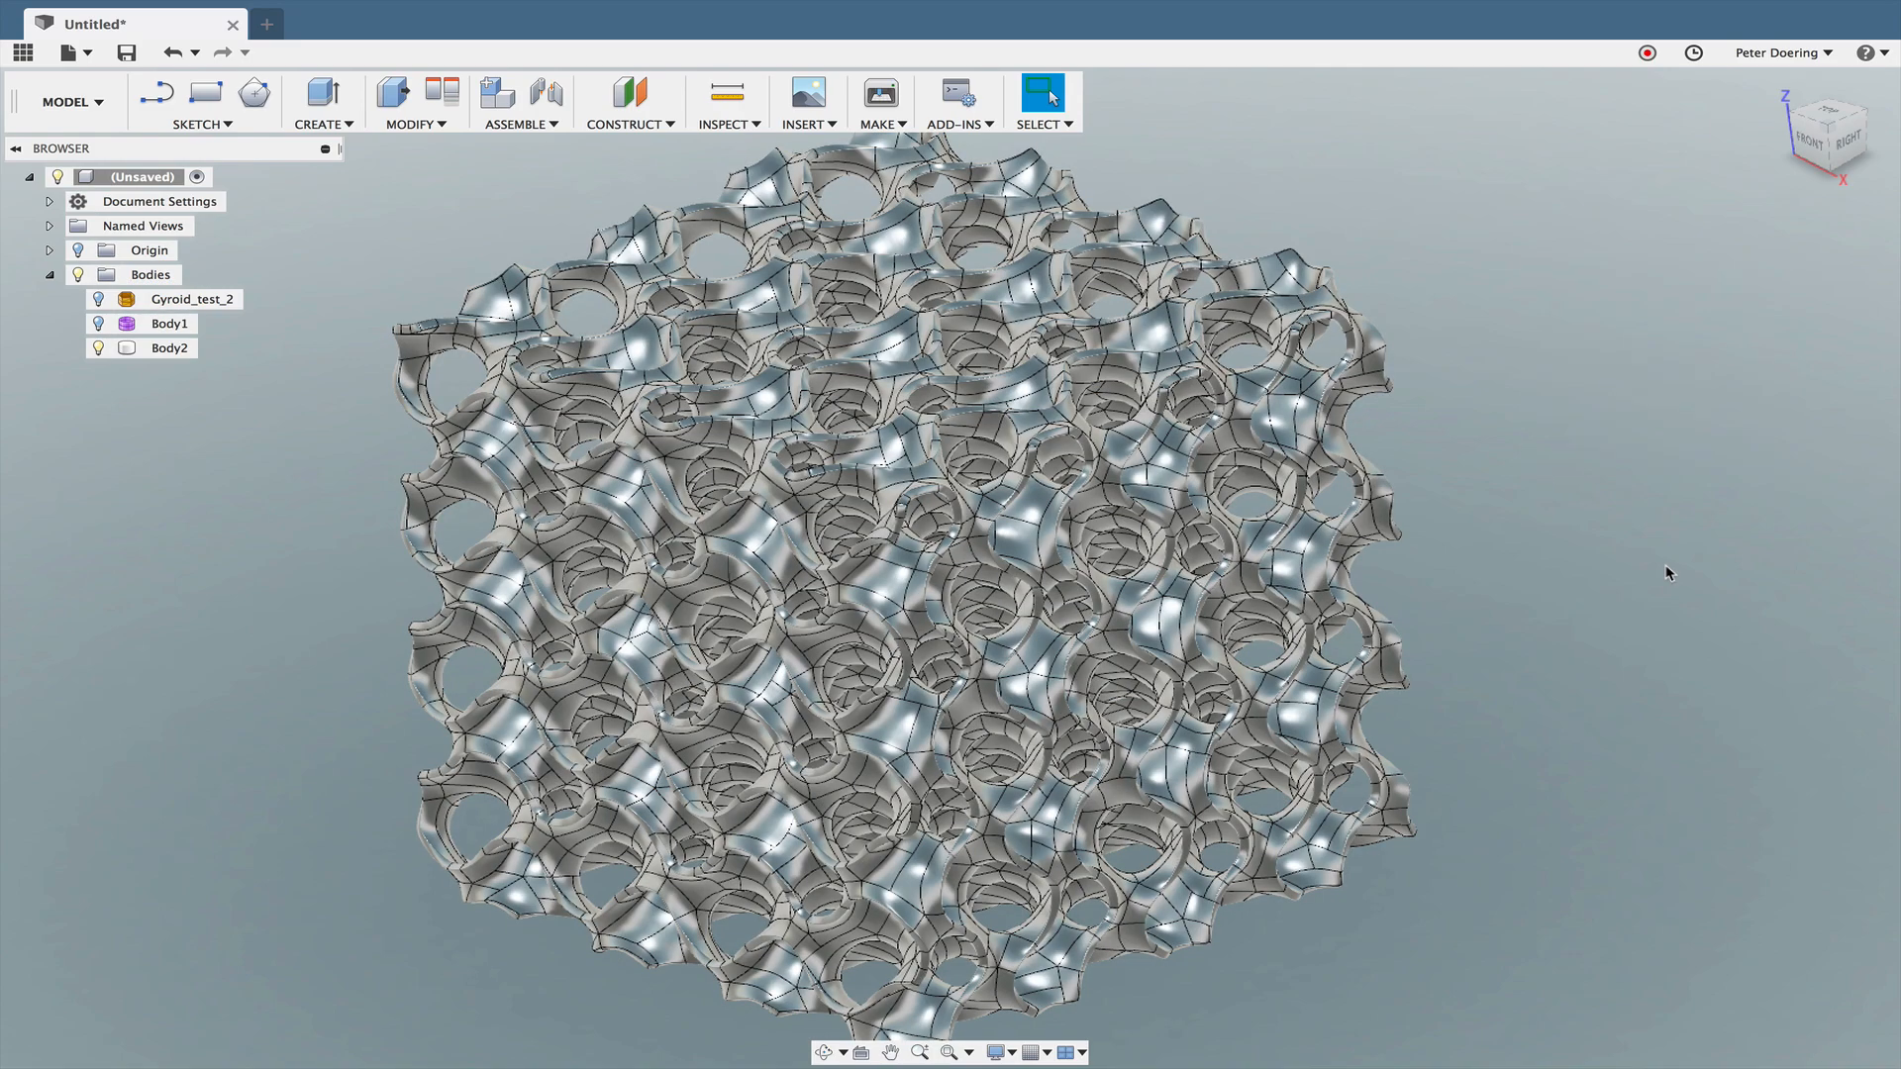
- Switch the design with the converted gyroid to the Render workspace
{"action": "middle_click_drag", "start_coordinate": [1494, 594], "coordinate": [1490, 518], "text": "shift"}
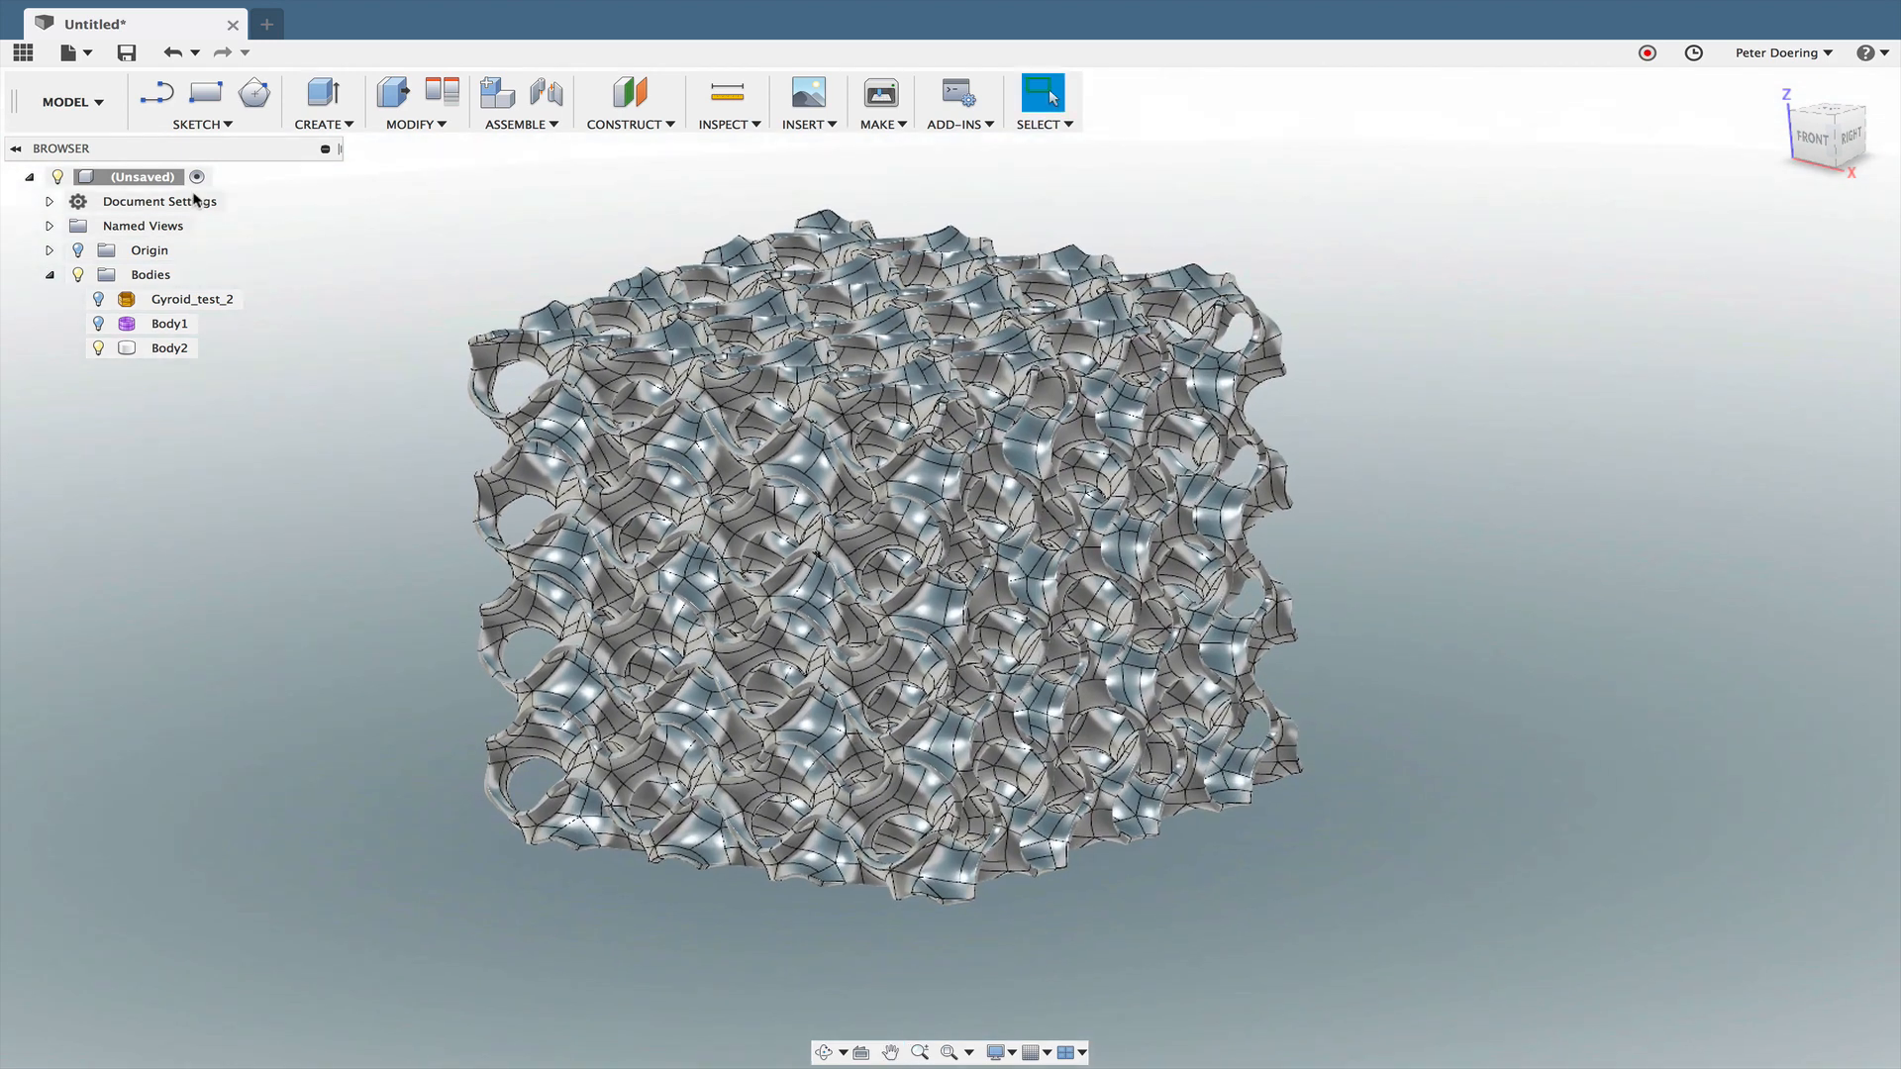
{"action": "left_click", "coordinate": [69, 101]}
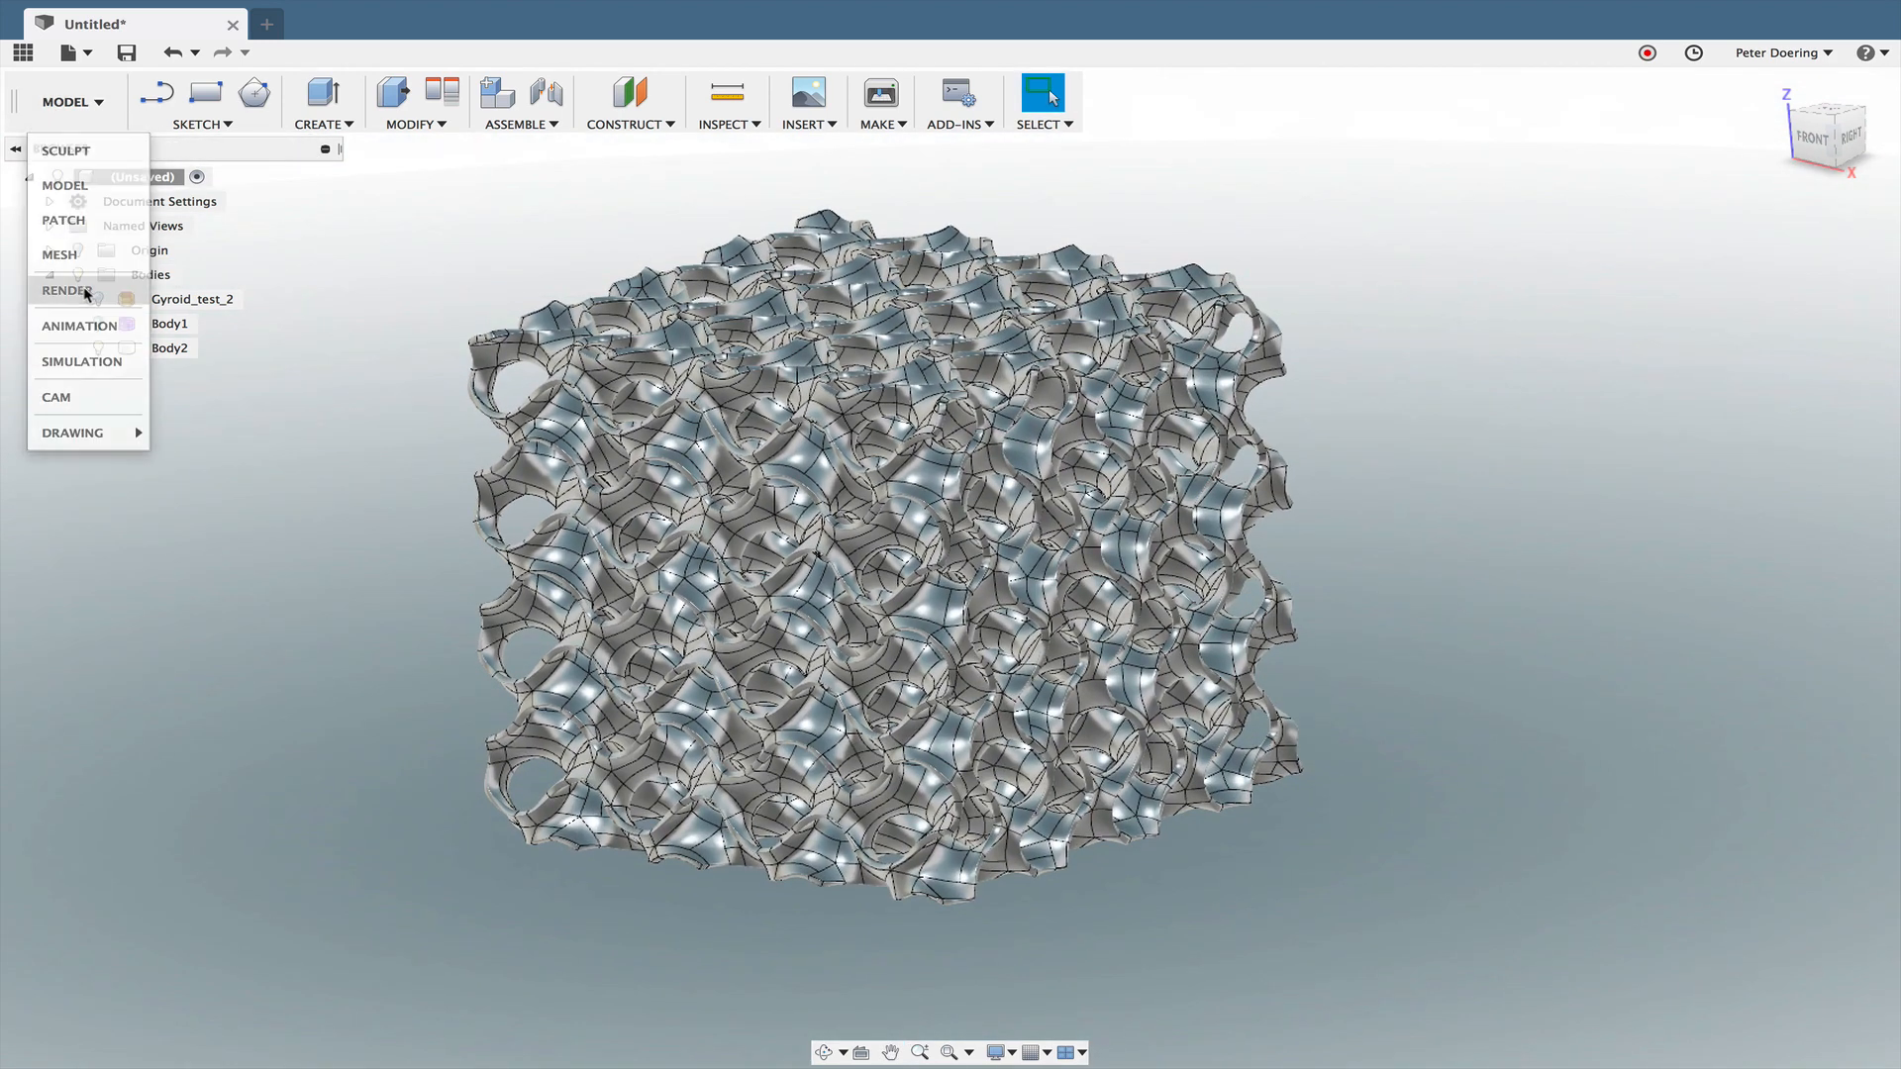
{"action": "left_click", "coordinate": [69, 290]}
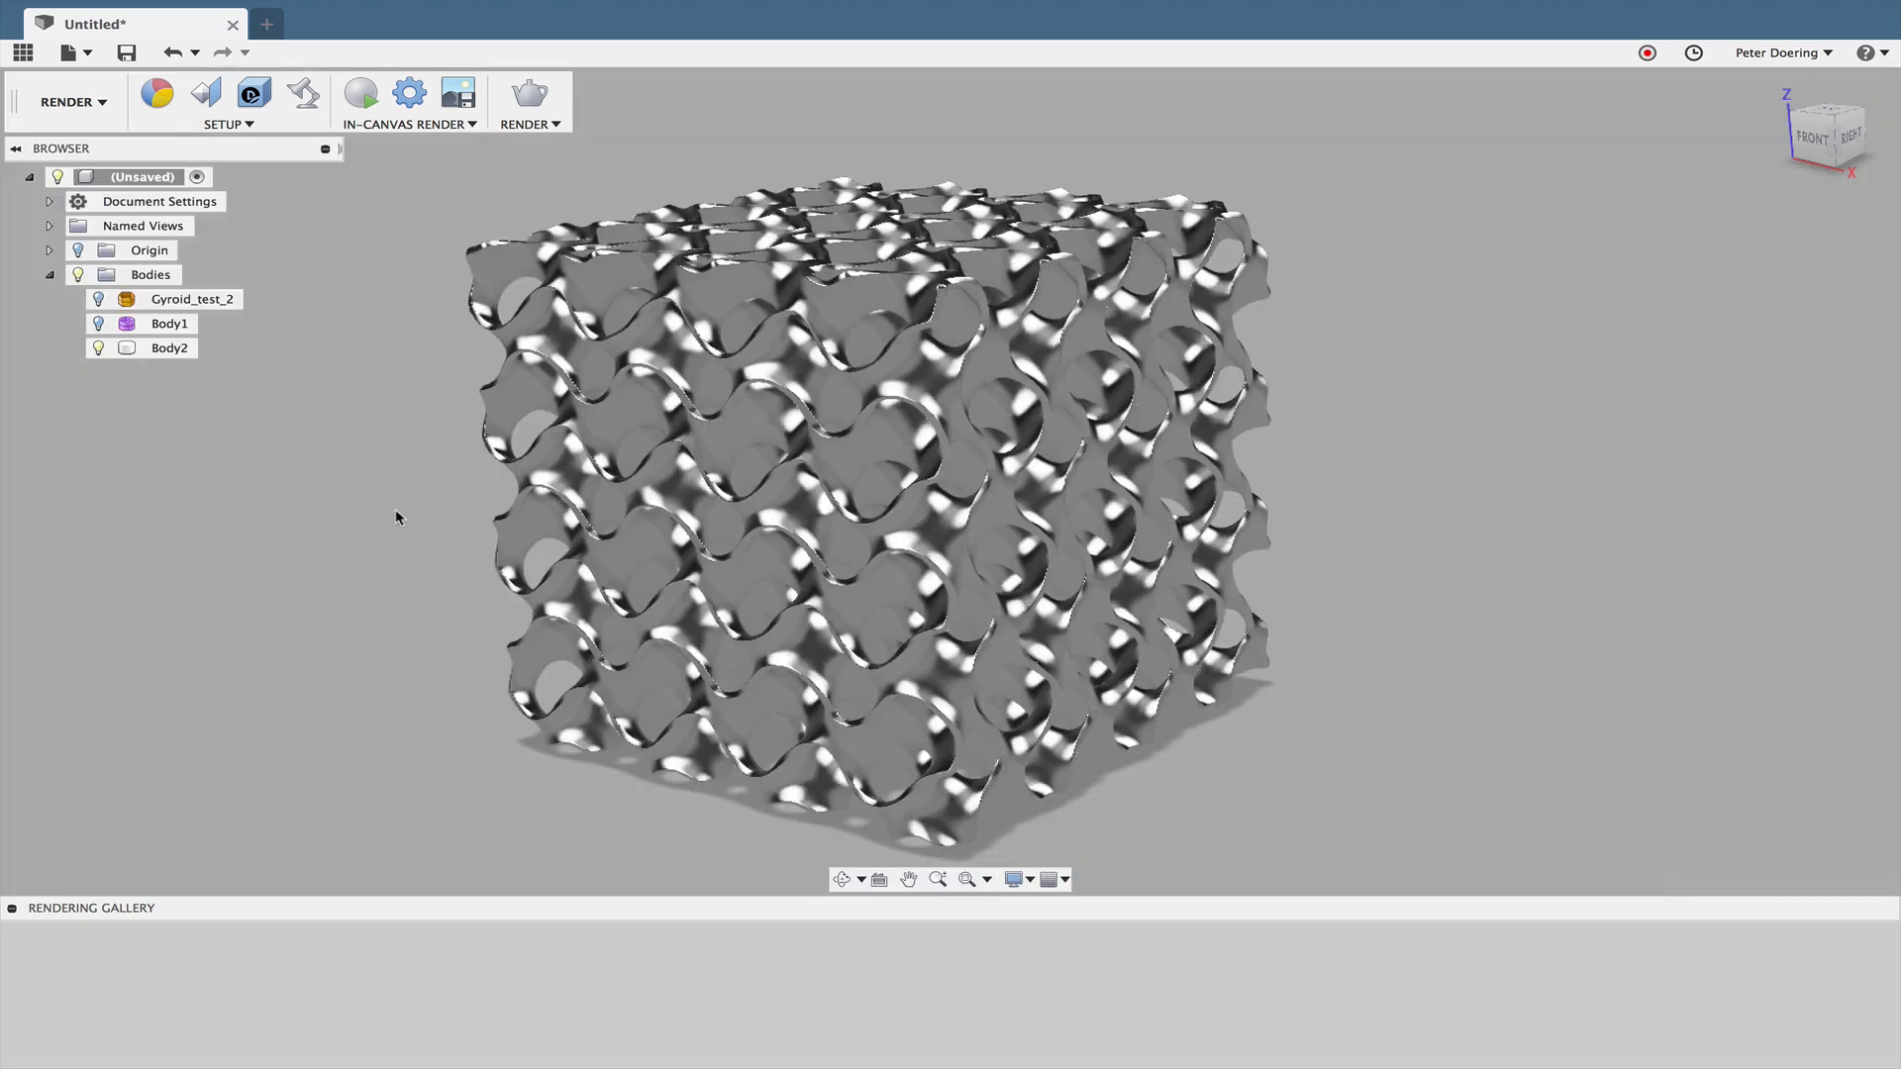
{"action": "middle_click_drag", "start_coordinate": [395, 511], "coordinate": [965, 617], "text": "shift"}
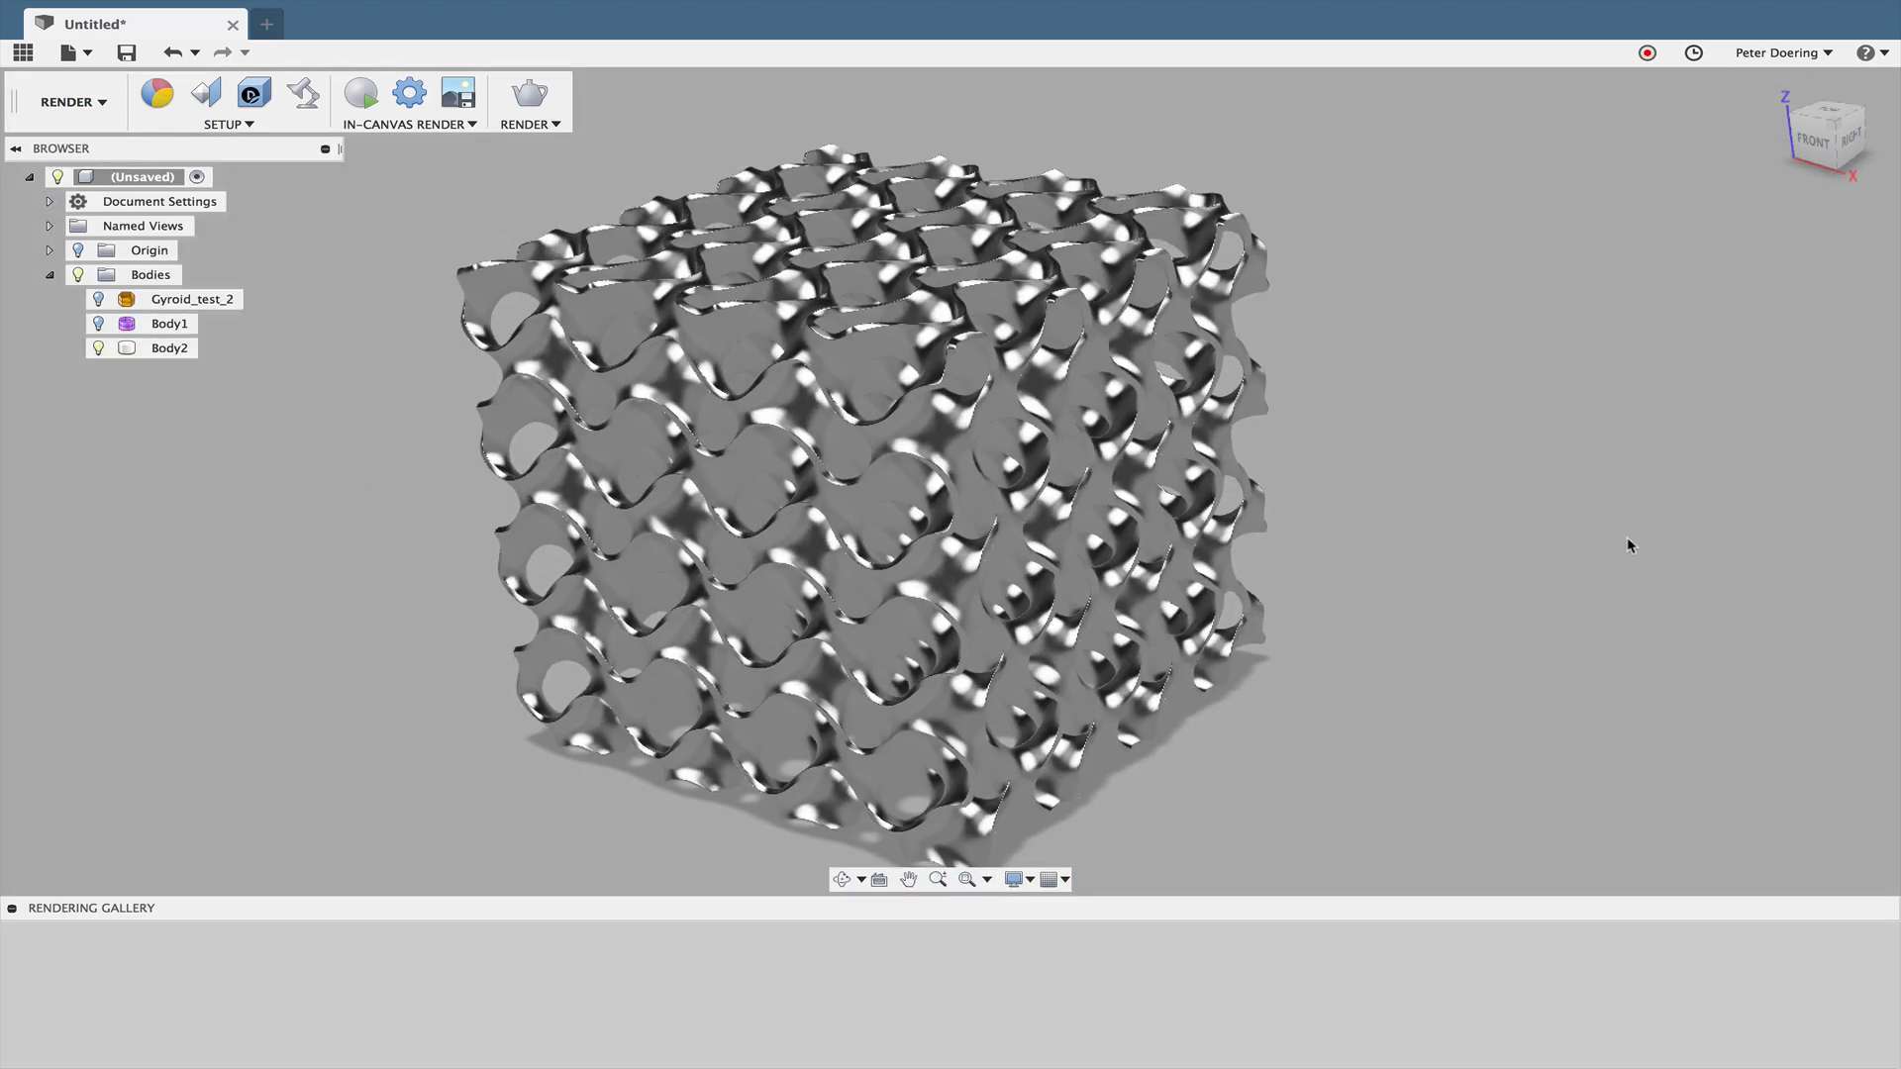
- Apply the Paint - Metal Flake (Blue) appearance to the gyroid body and close the appearance settings
{"action": "key", "text": "a"}
{"action": "scroll", "coordinate": [1456, 709], "scroll_direction": "down", "scroll_amount": 3}
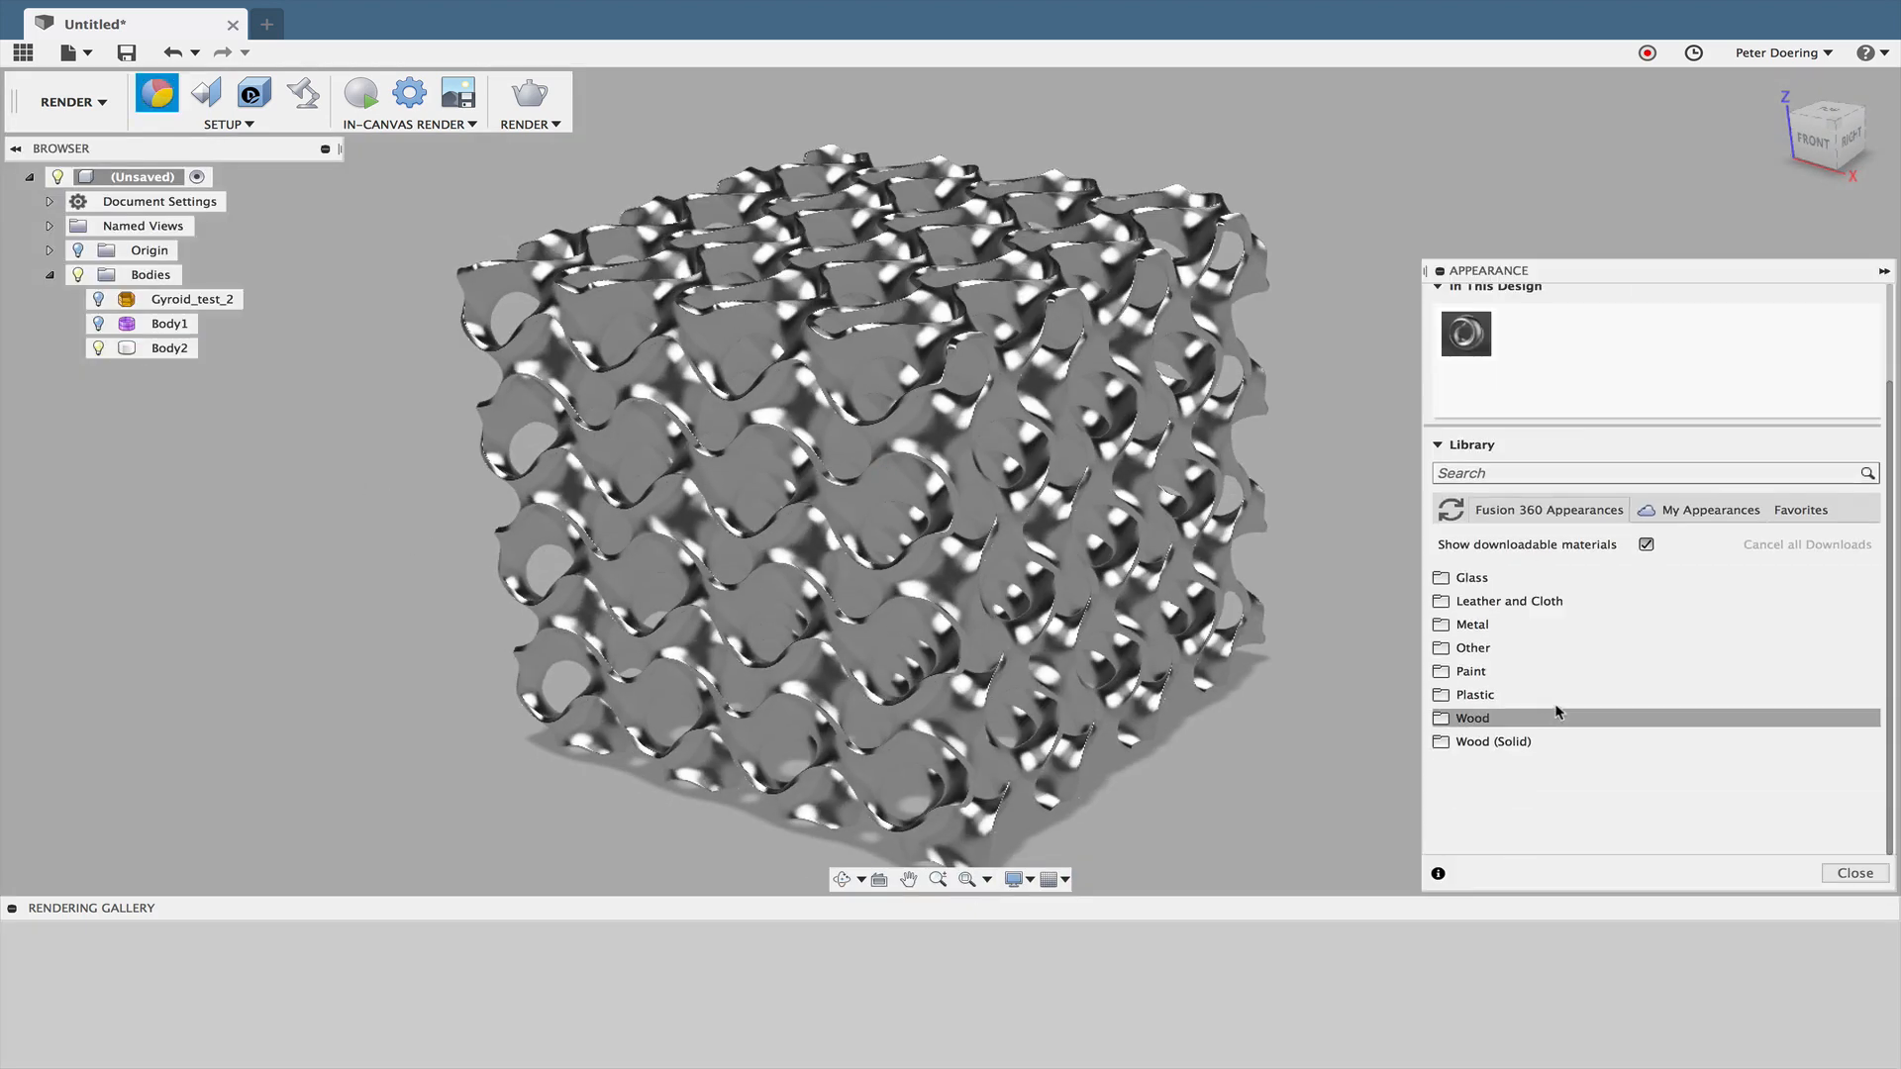
{"action": "left_click", "coordinate": [1485, 672]}
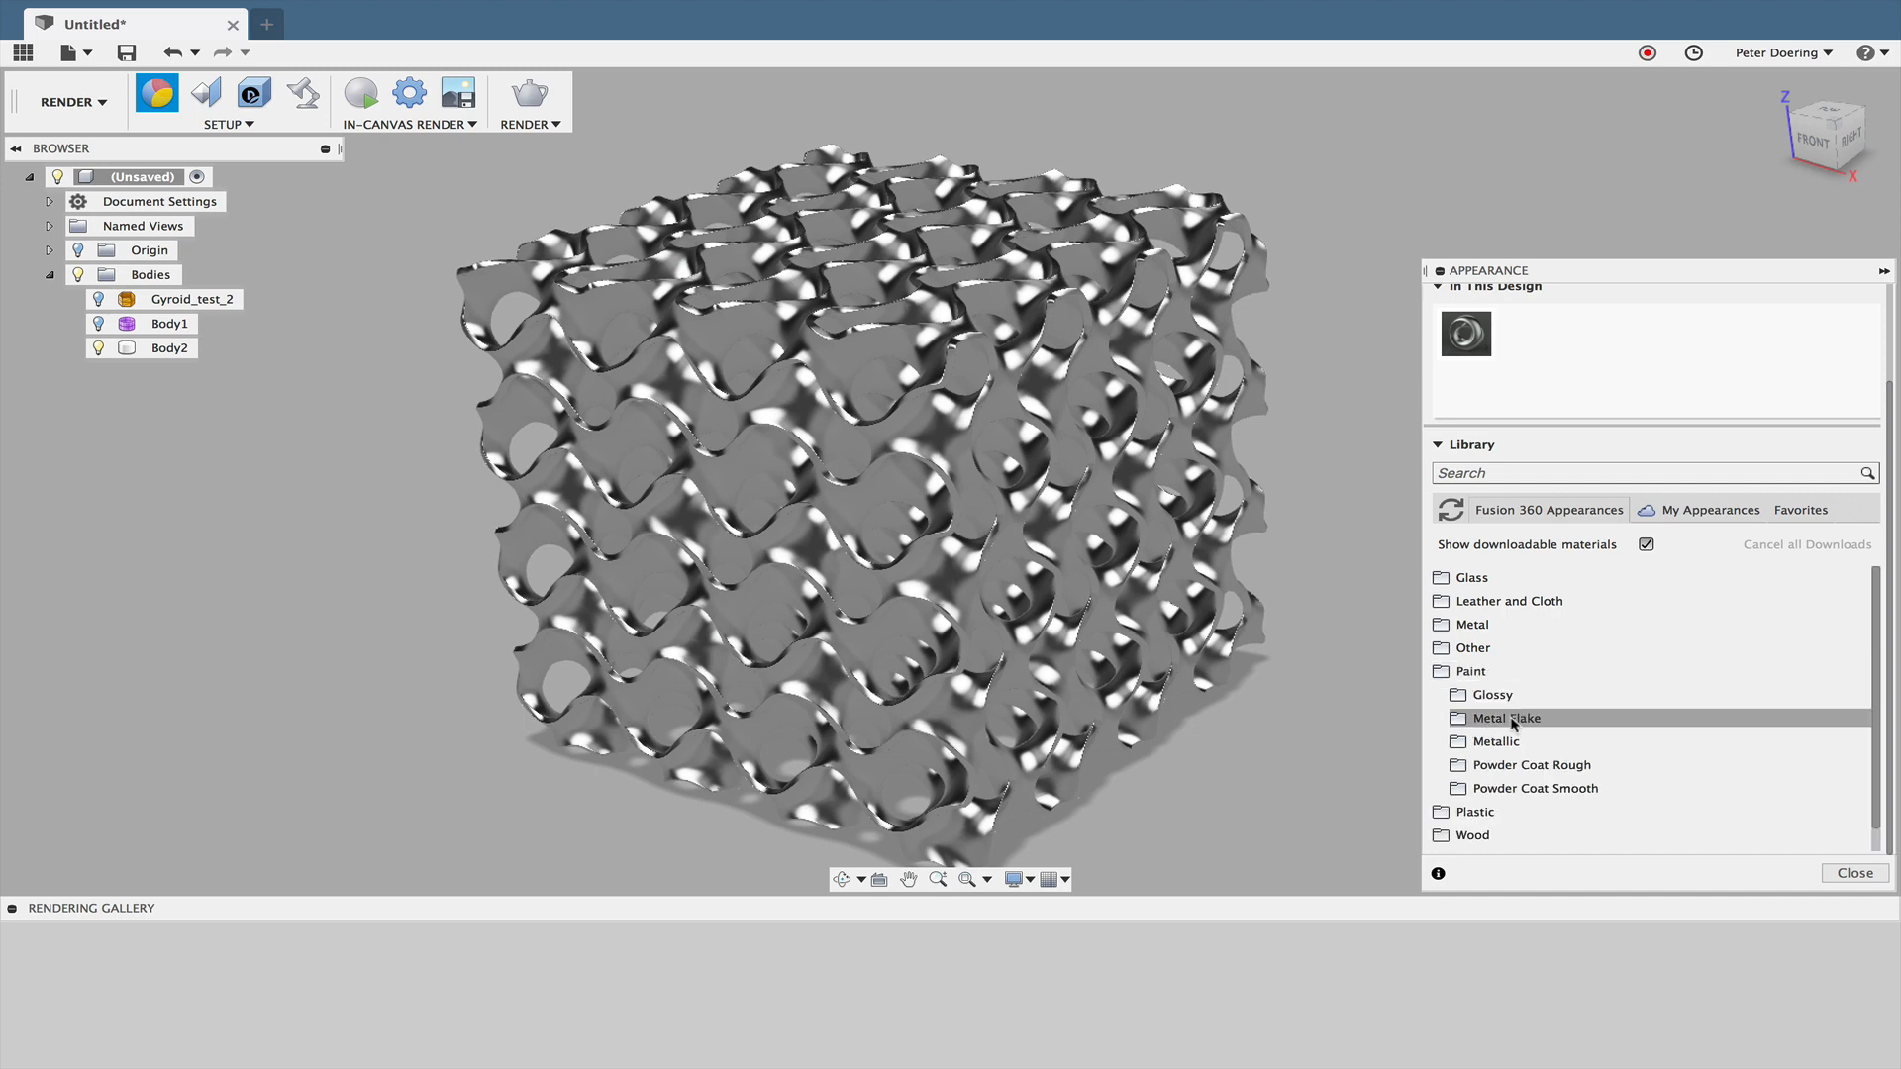
{"action": "left_click", "coordinate": [1507, 718]}
{"action": "left_click_drag", "start_coordinate": [1492, 810], "coordinate": [1151, 582]}
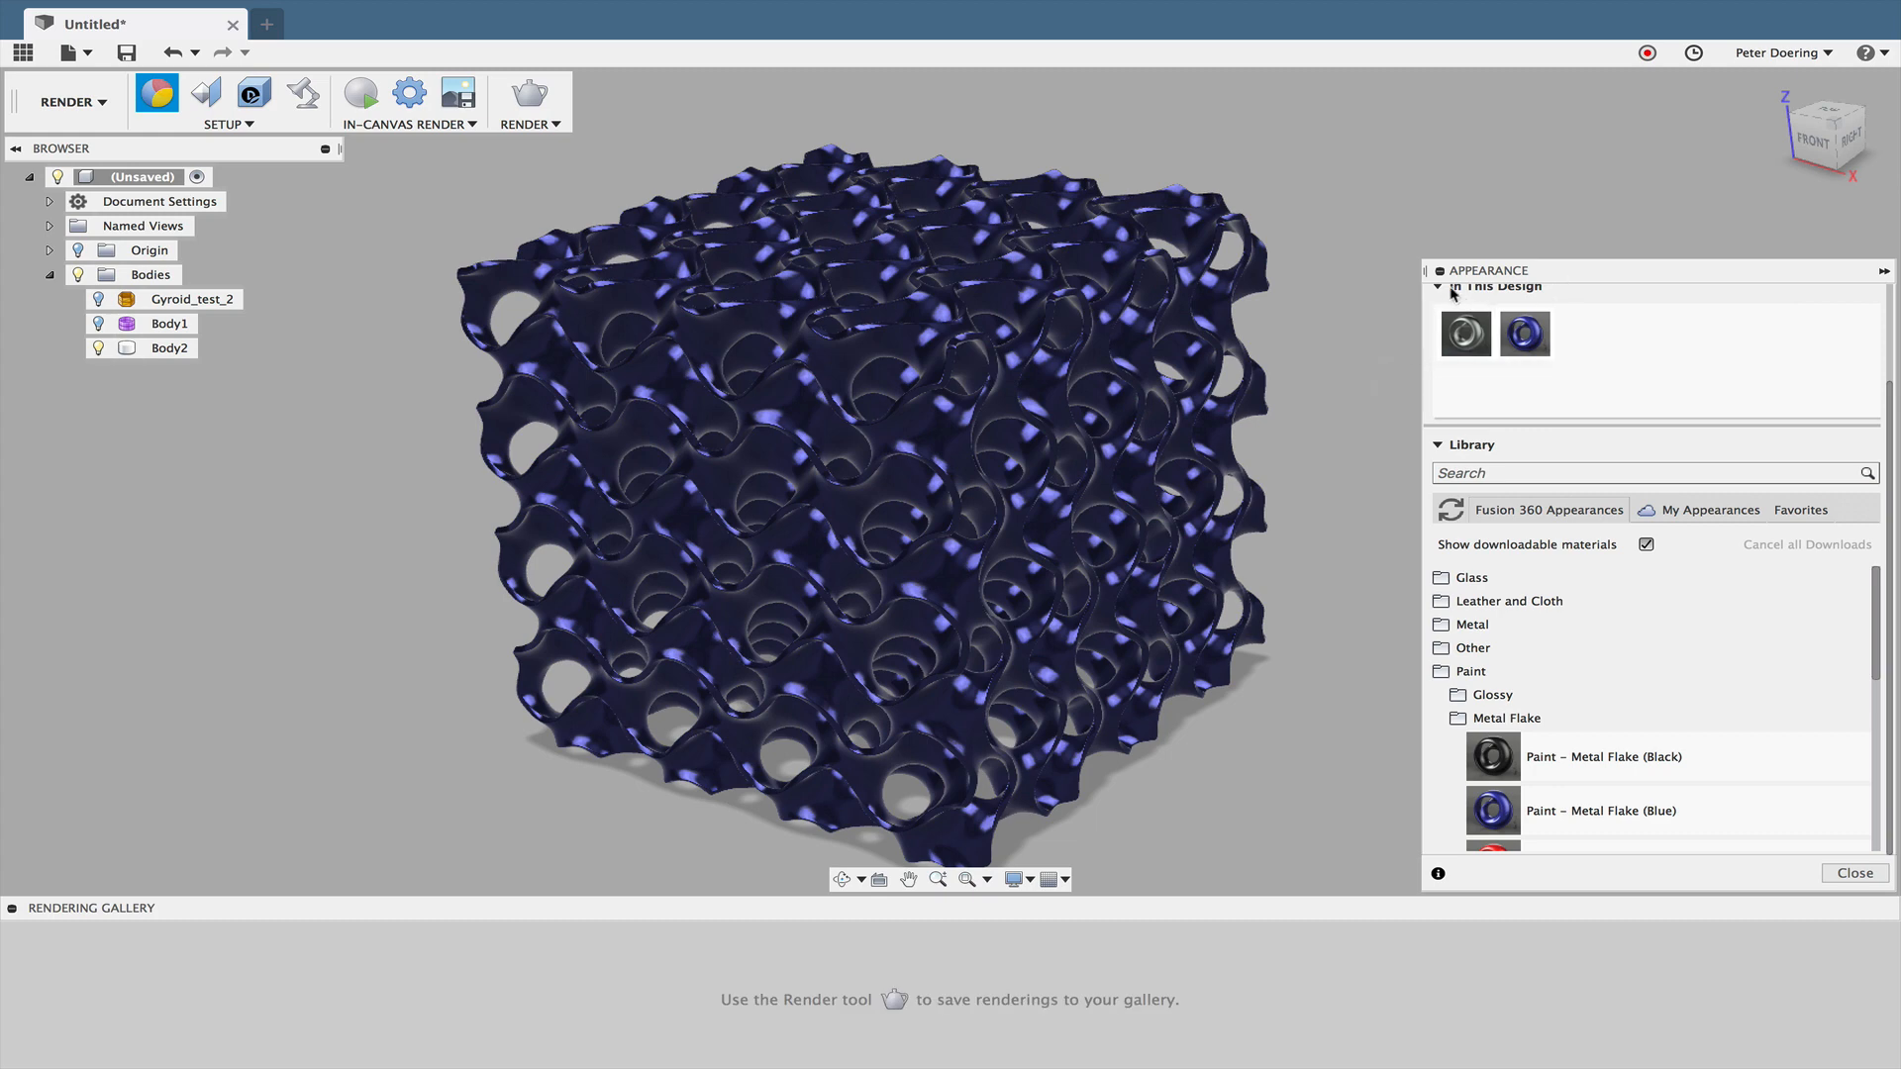
{"action": "left_click", "coordinate": [1855, 874]}
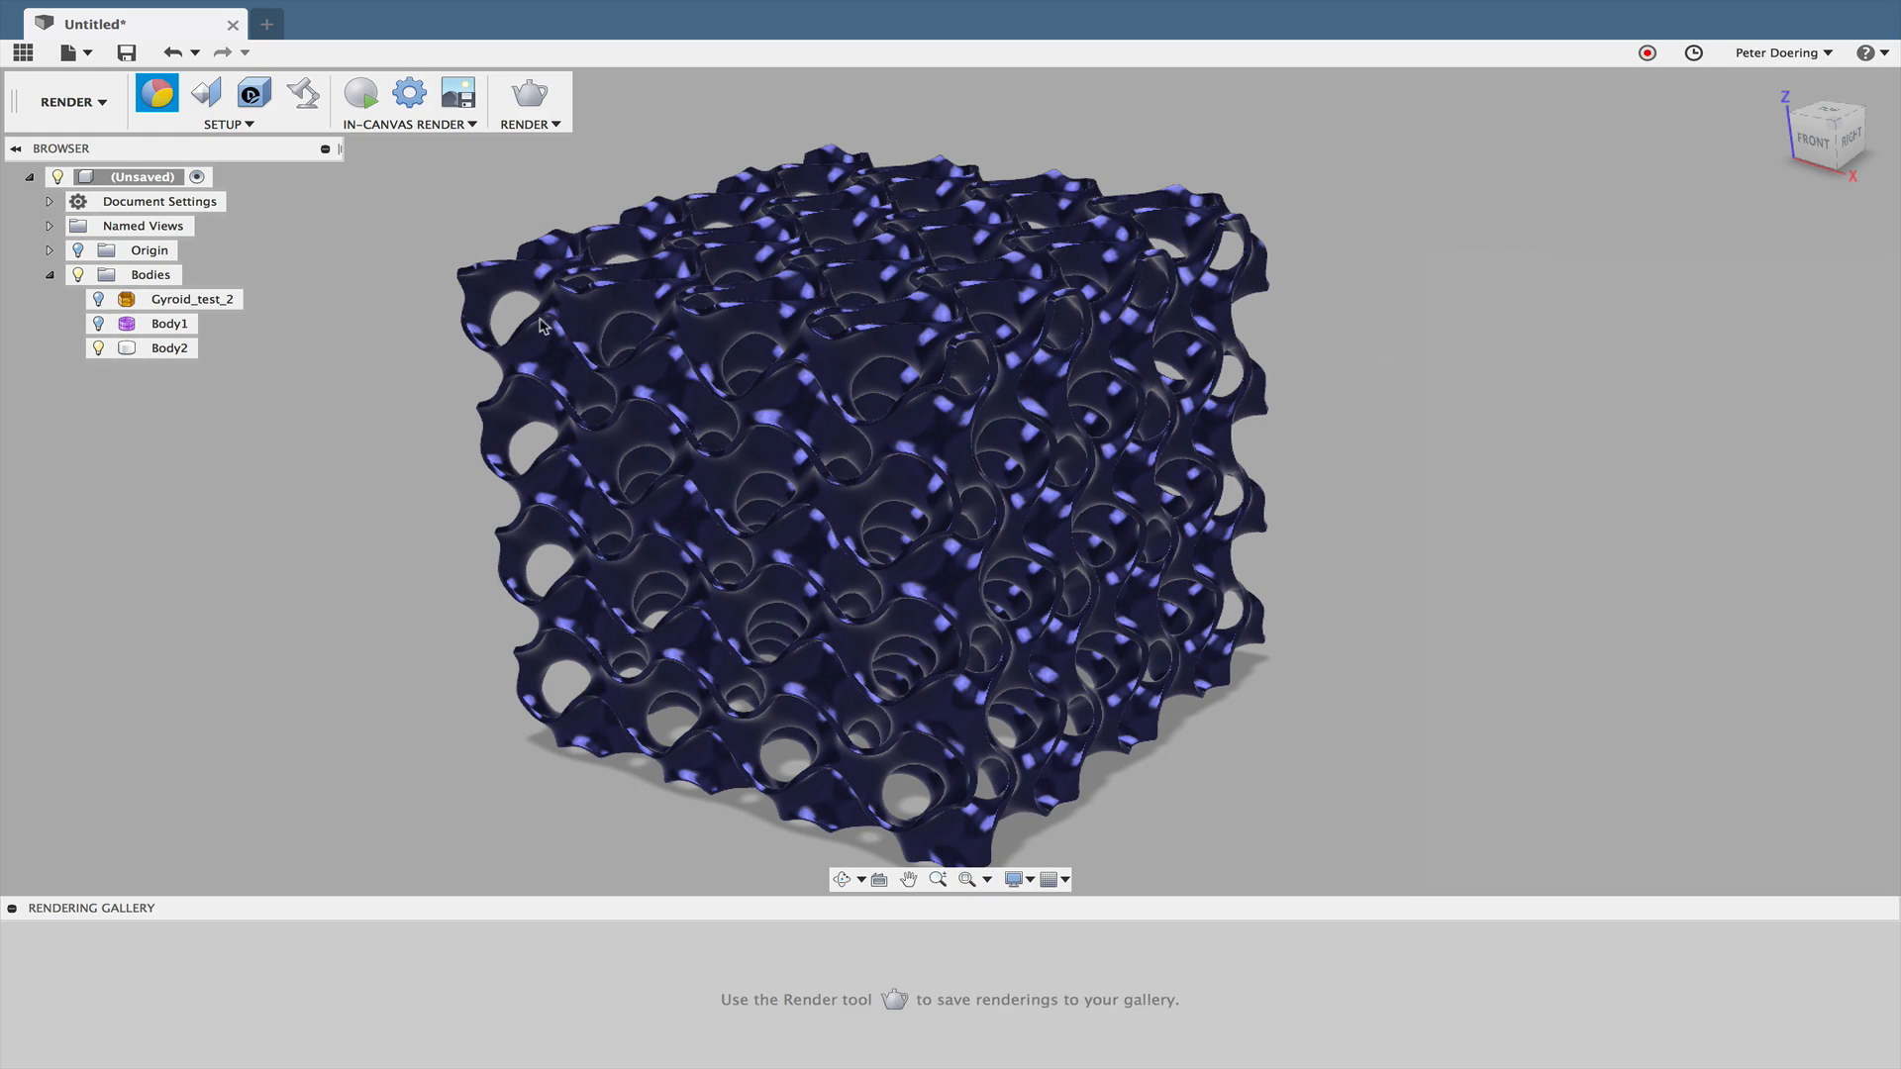
- Set the scene's solid background color to dark gray, RGB 44, 44, 44
{"action": "left_click", "coordinate": [303, 93]}
{"action": "left_click", "coordinate": [1727, 474]}
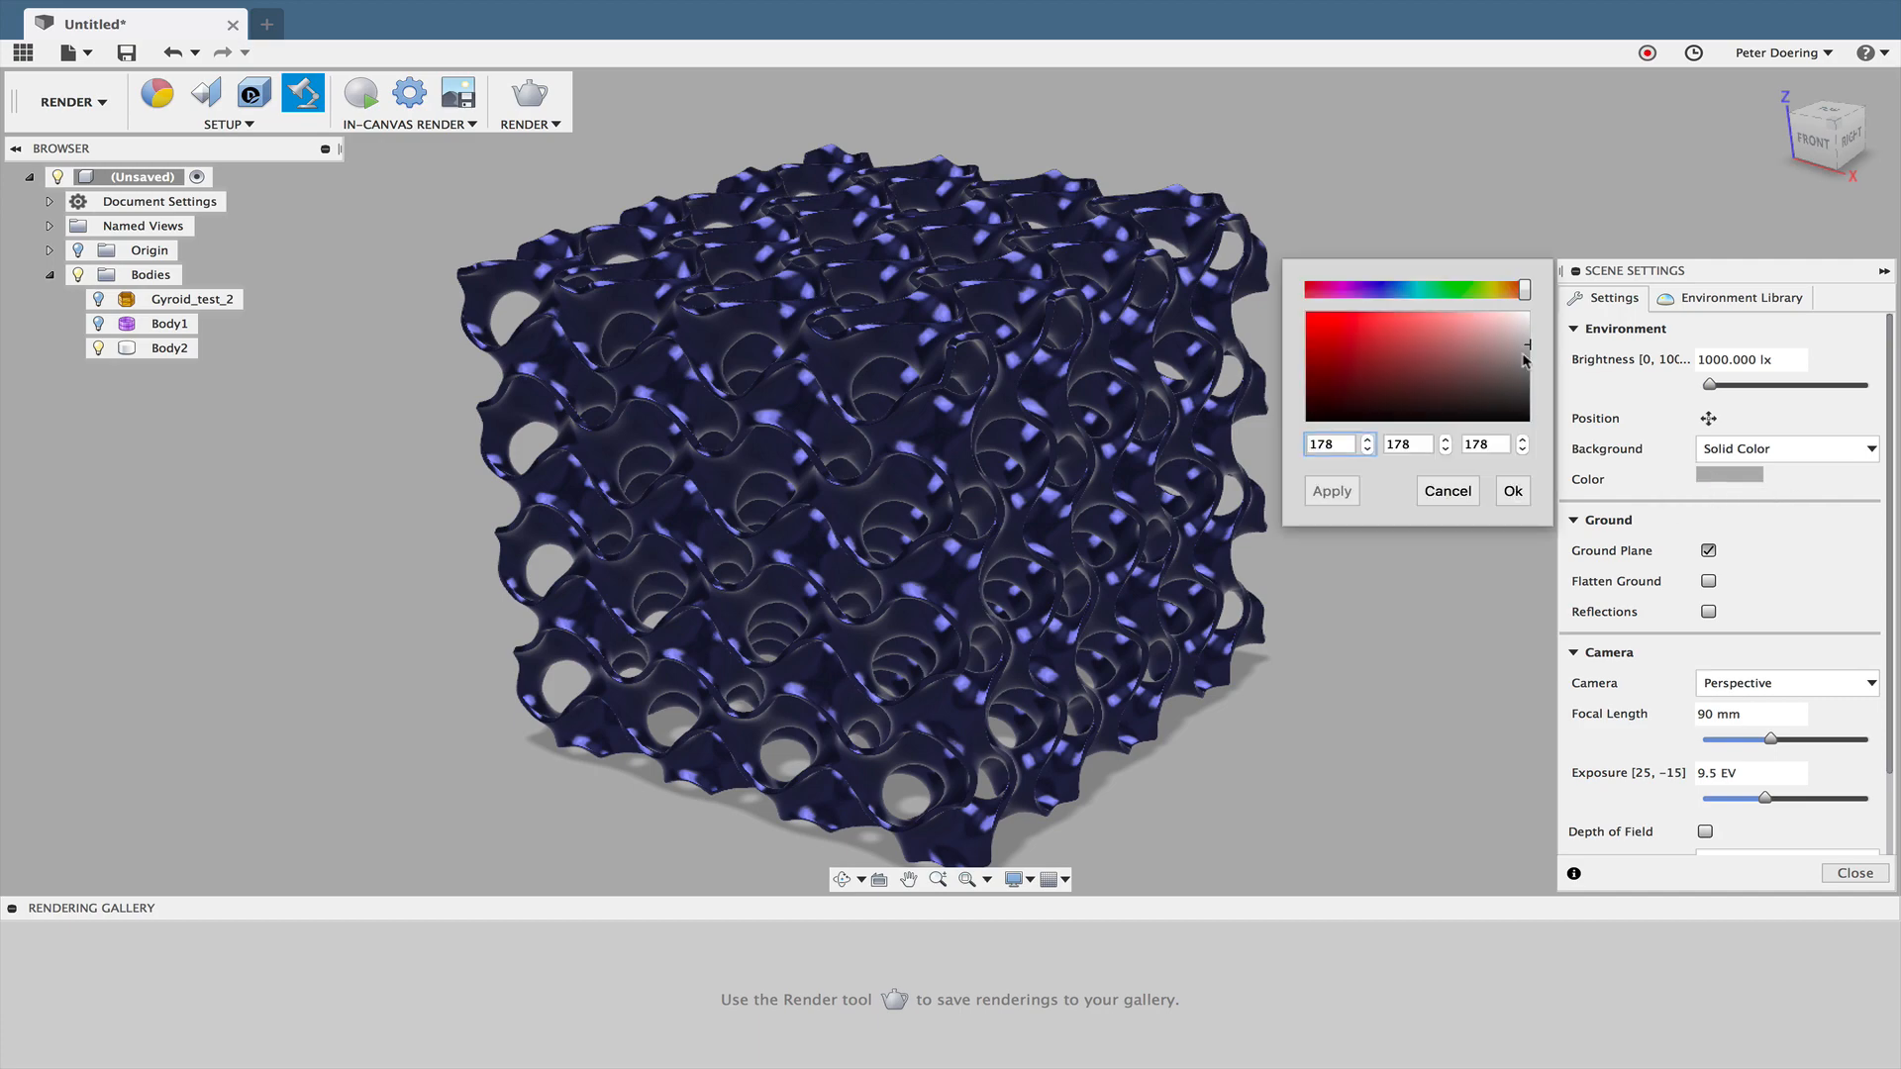
{"action": "left_click_drag", "start_coordinate": [1530, 348], "coordinate": [1533, 406]}
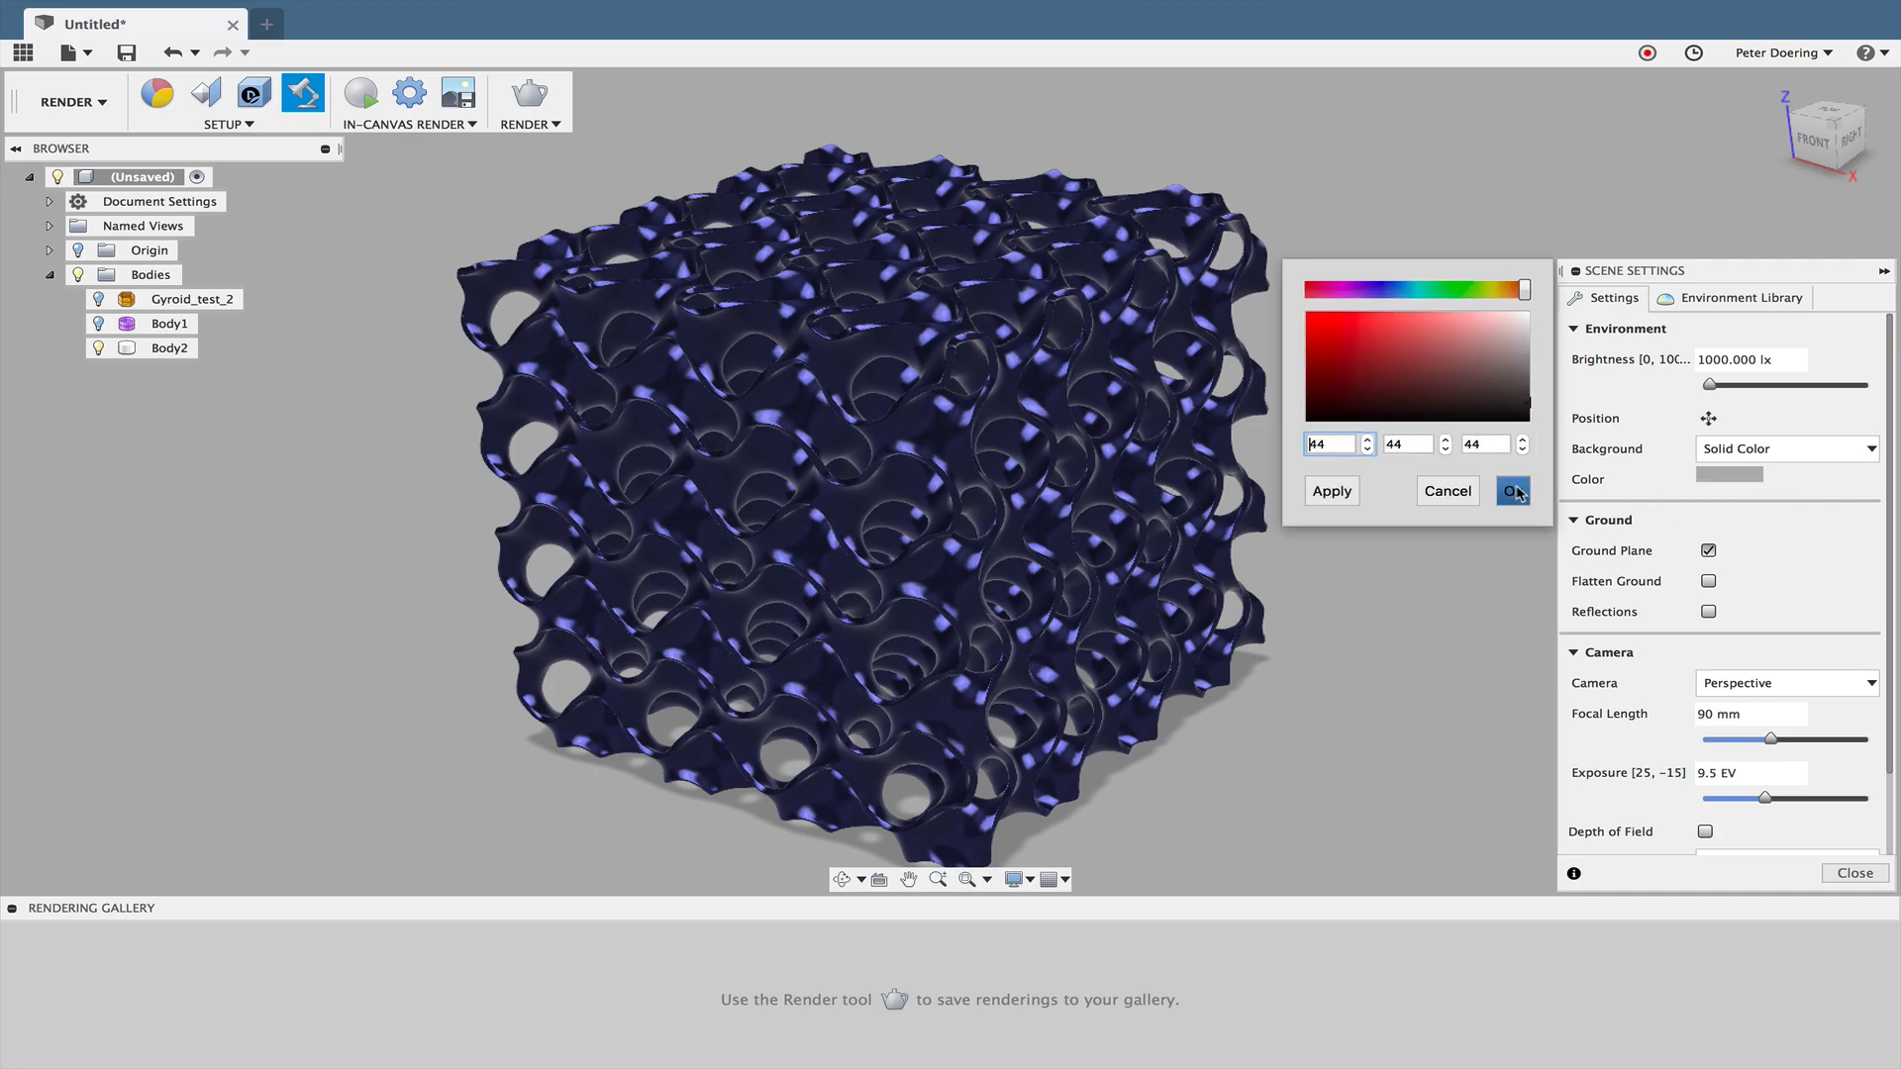
{"action": "left_click", "coordinate": [1513, 491]}
- Replace the scene's lighting environment with Crossroads from the Fusion 360 library
{"action": "scroll", "coordinate": [1327, 590], "scroll_direction": "up", "scroll_amount": 5}
{"action": "middle_click_drag", "start_coordinate": [1329, 588], "coordinate": [1178, 550]}
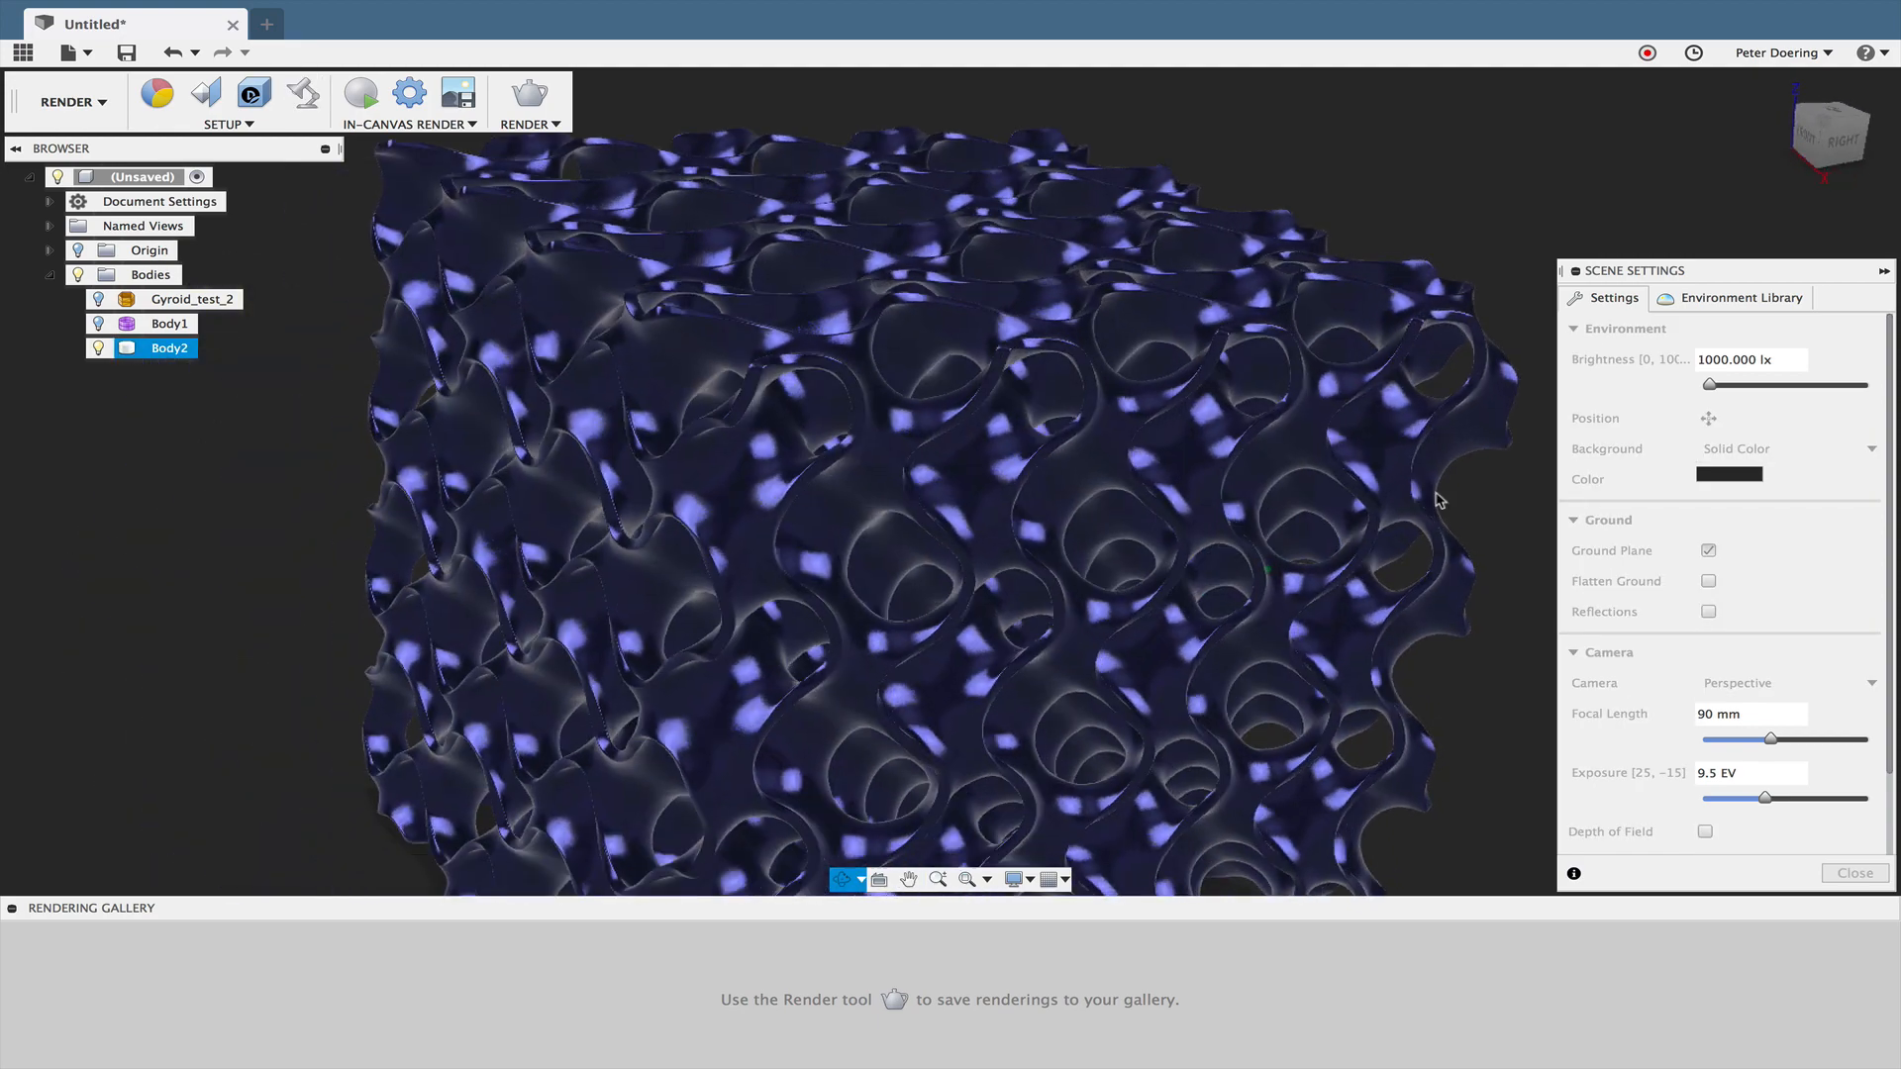
{"action": "left_click", "coordinate": [1727, 298]}
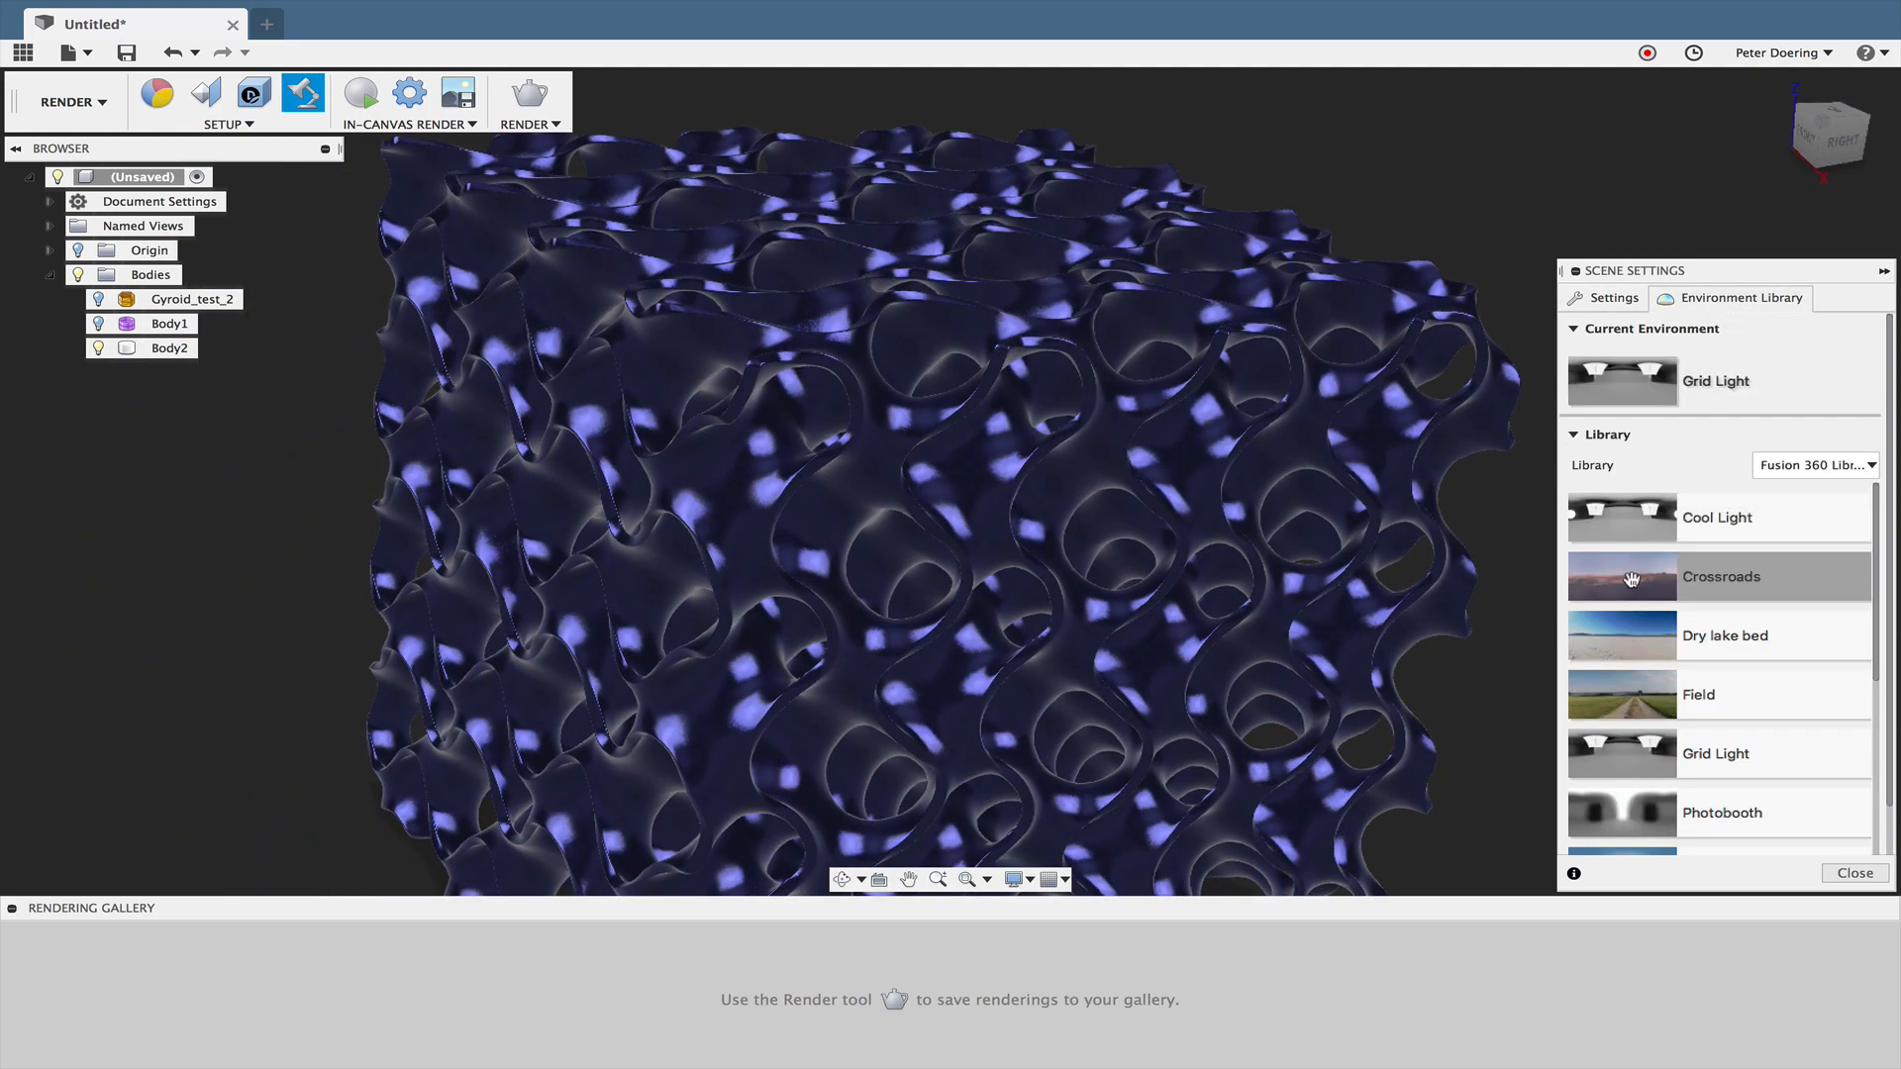
{"action": "left_click_drag", "start_coordinate": [1628, 577], "coordinate": [1596, 371]}
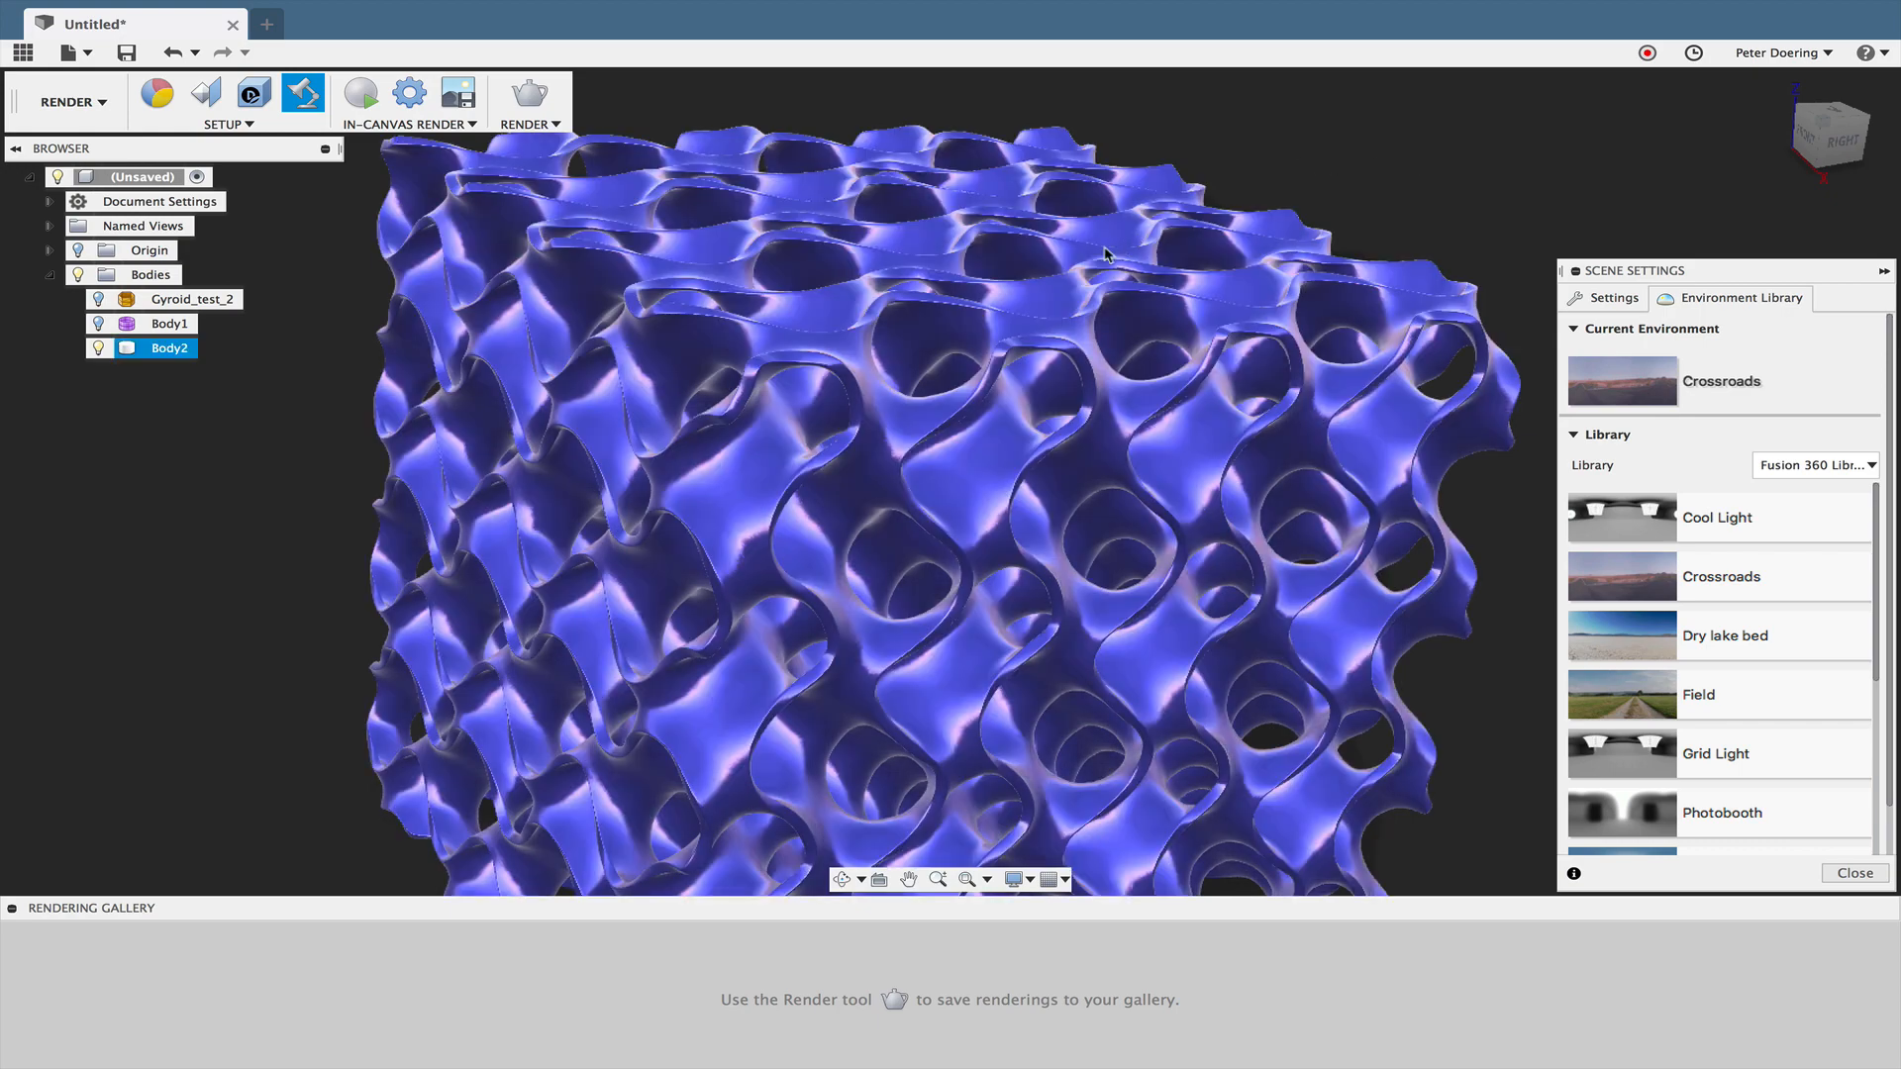
- Check the Crossroads lighting on the gyroid up close and collapse the rendering gallery to enlarge the canvas
{"action": "middle_click_drag", "start_coordinate": [1109, 256], "coordinate": [927, 426], "text": "shift"}
{"action": "scroll", "coordinate": [931, 503], "scroll_direction": "up", "scroll_amount": 5}
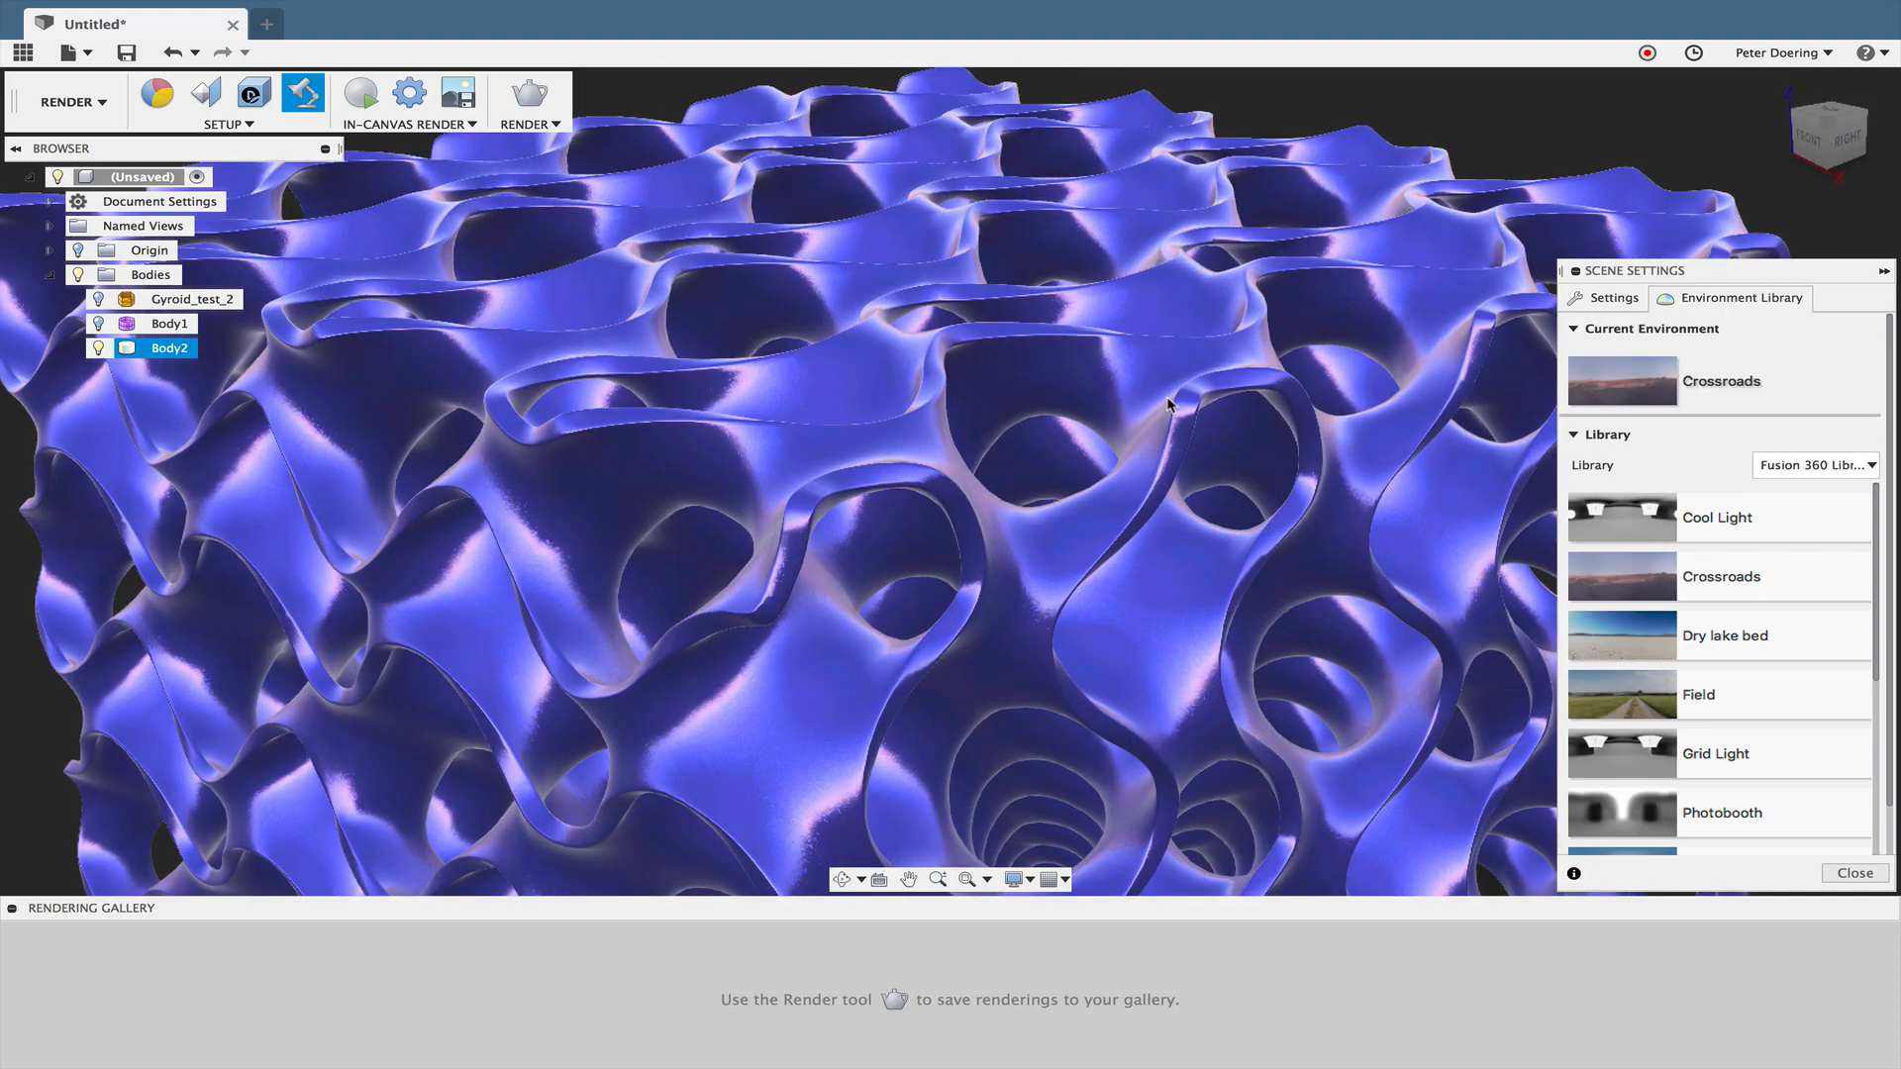
{"action": "scroll", "coordinate": [1242, 495], "scroll_direction": "down", "scroll_amount": 10}
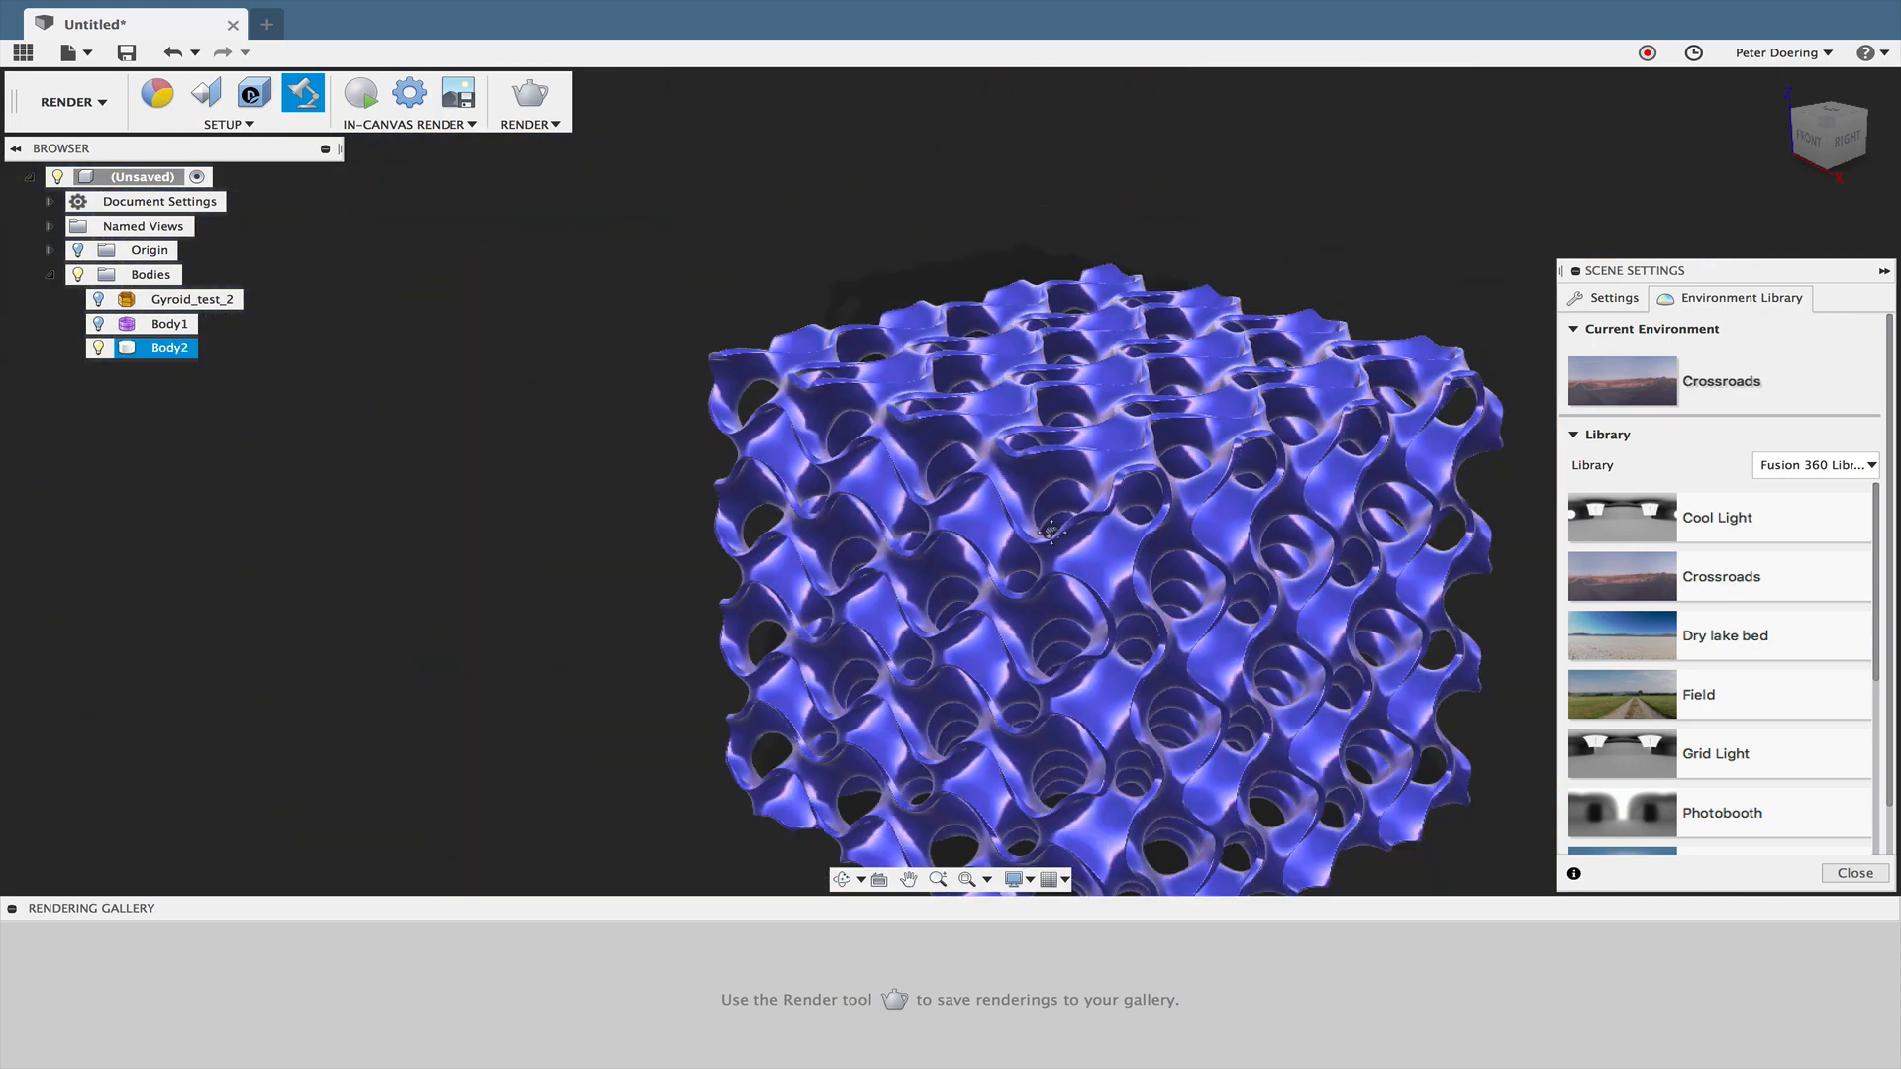
{"action": "middle_click_drag", "start_coordinate": [1051, 532], "coordinate": [902, 603], "text": "shift"}
{"action": "left_click", "coordinate": [258, 835]}
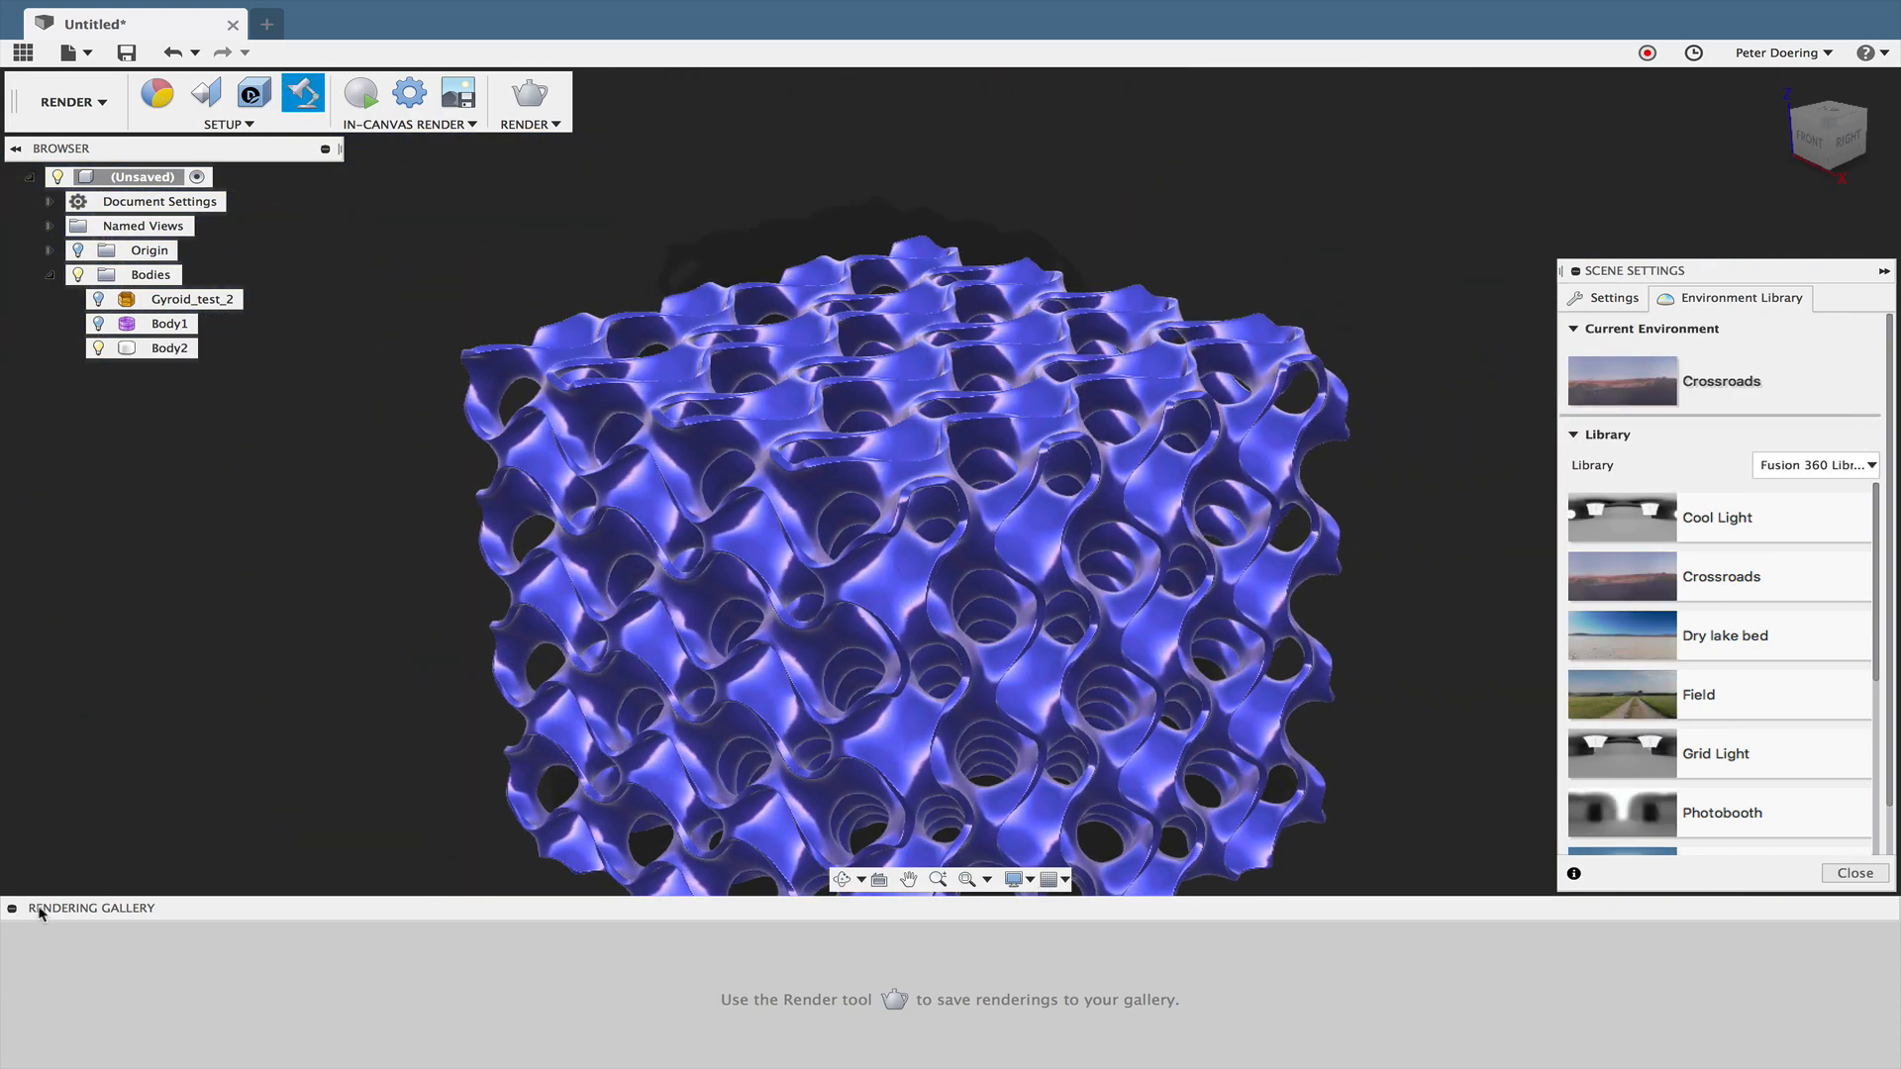
{"action": "left_click", "coordinate": [11, 909]}
{"action": "left_click", "coordinate": [493, 735]}
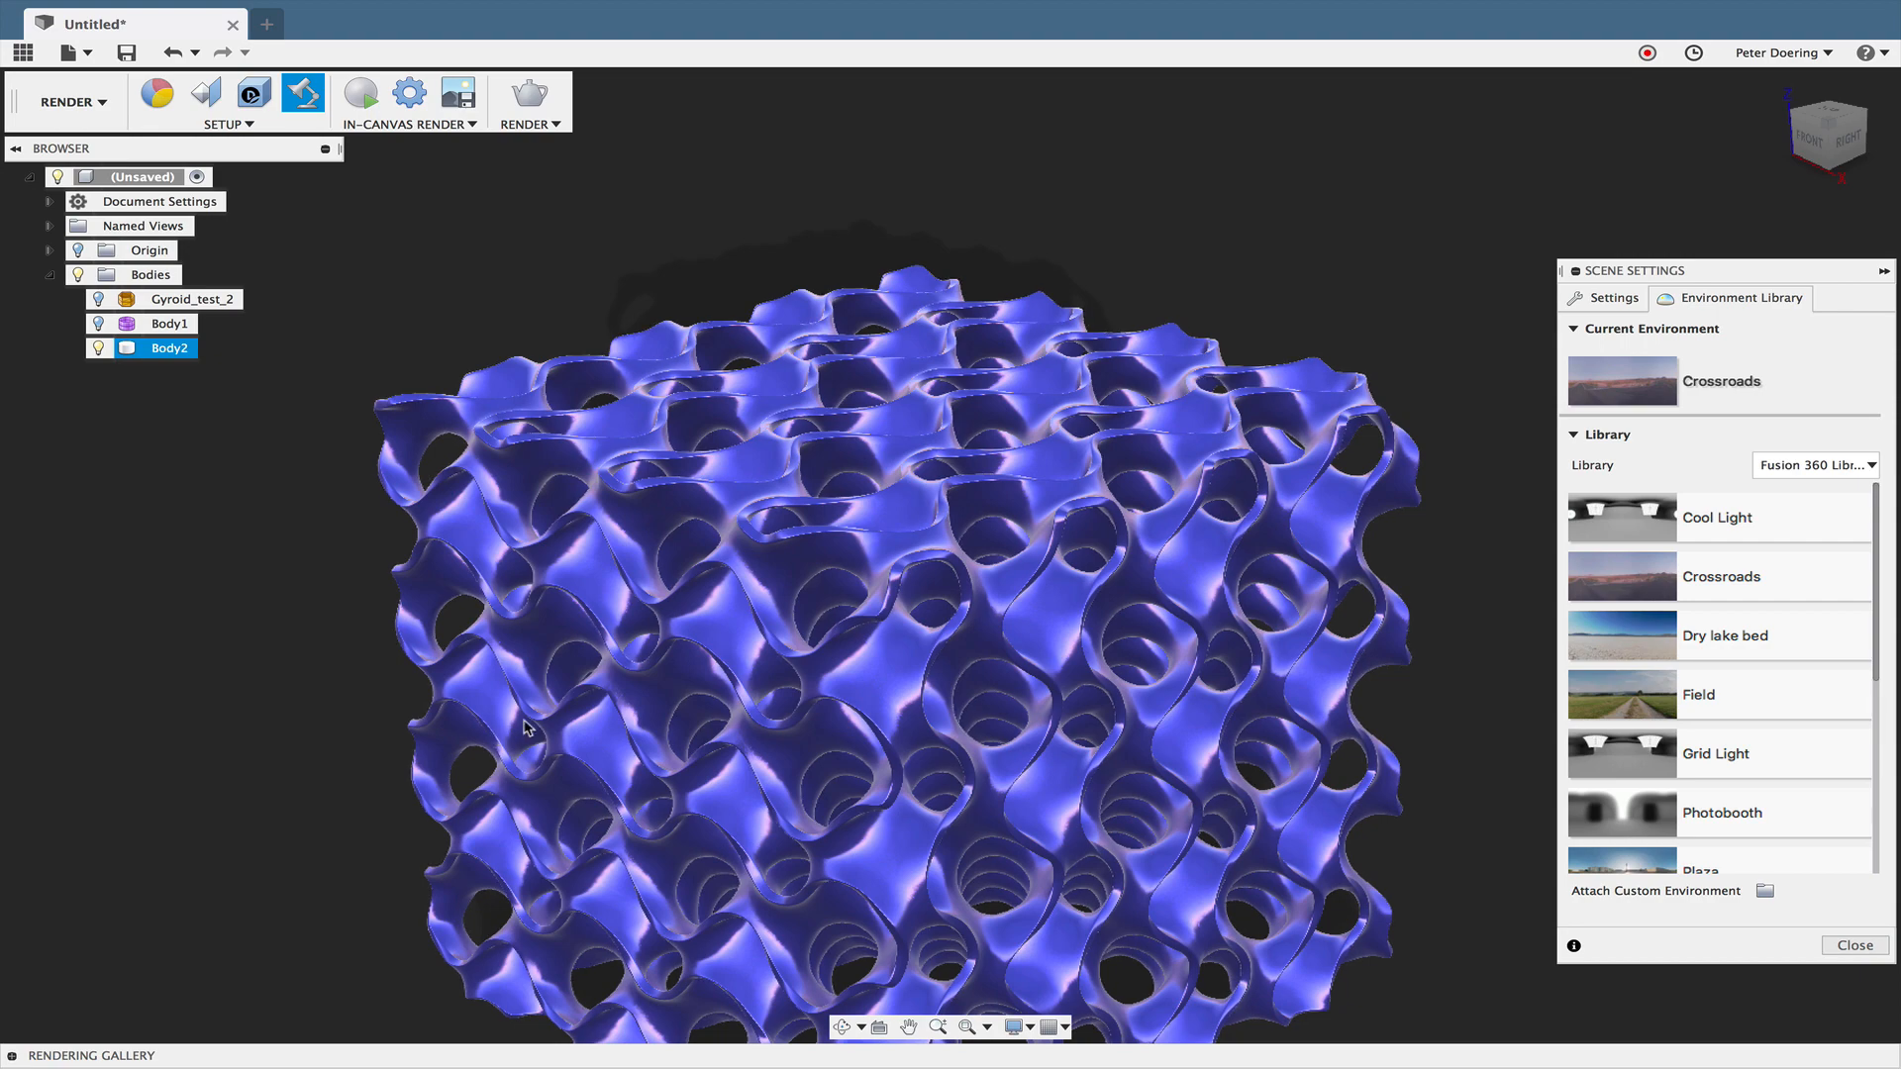
- Frame the whole gyroid in the canvas and start an in-canvas render
{"action": "middle_click_drag", "start_coordinate": [524, 727], "coordinate": [518, 567]}
{"action": "scroll", "coordinate": [519, 566], "scroll_direction": "down", "scroll_amount": 3}
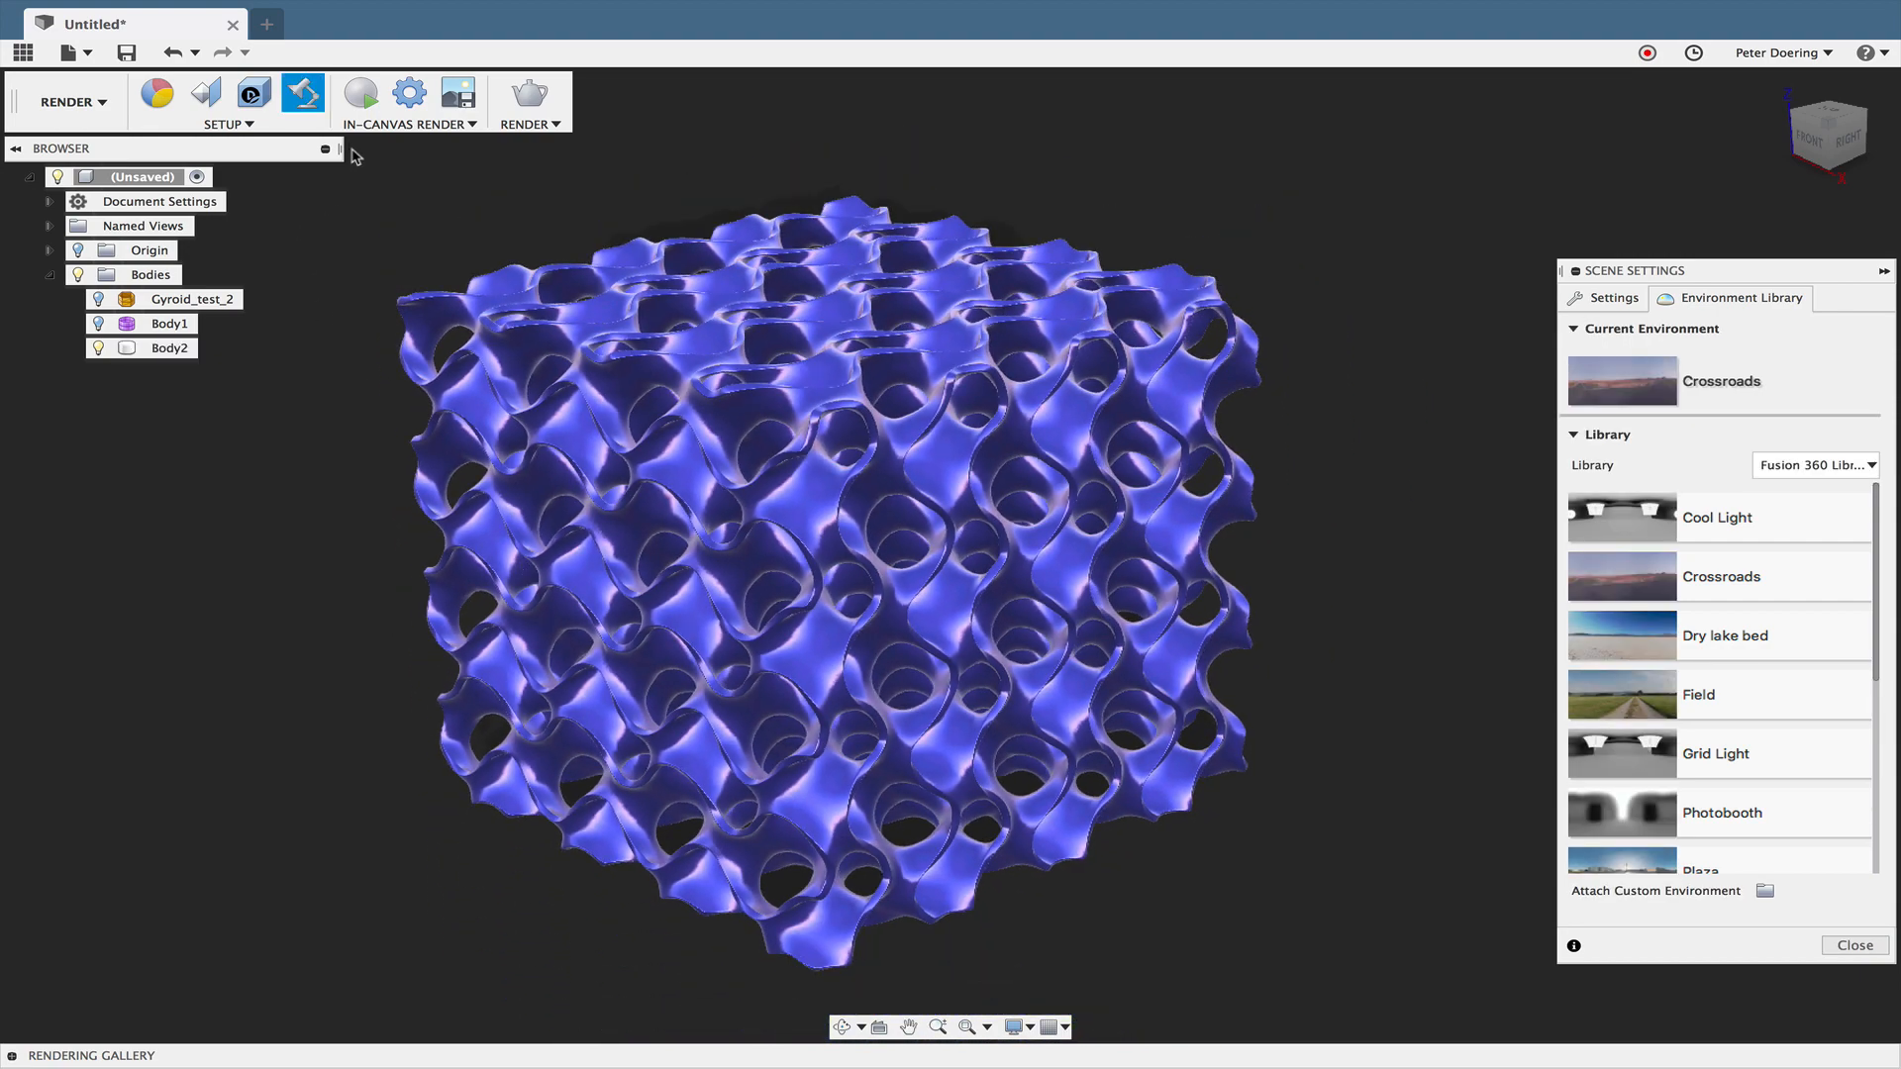
{"action": "left_click", "coordinate": [360, 94]}
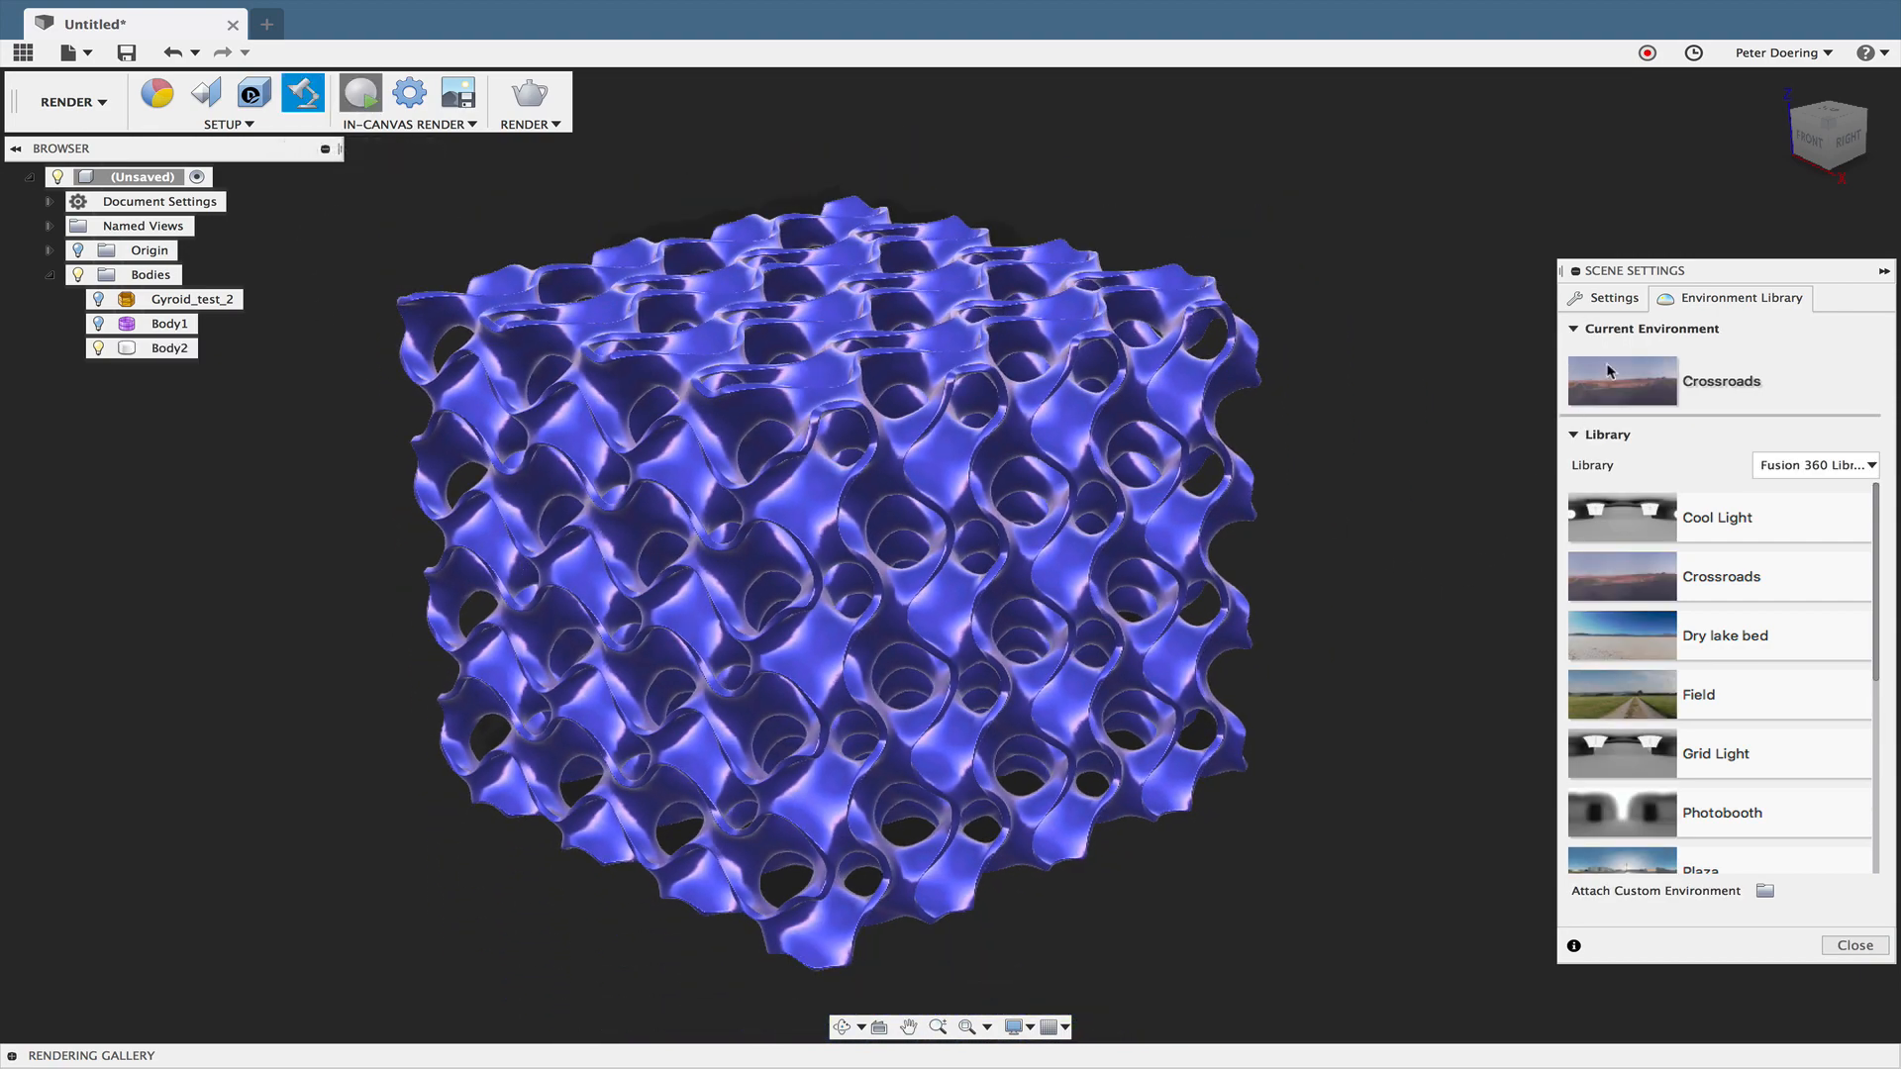